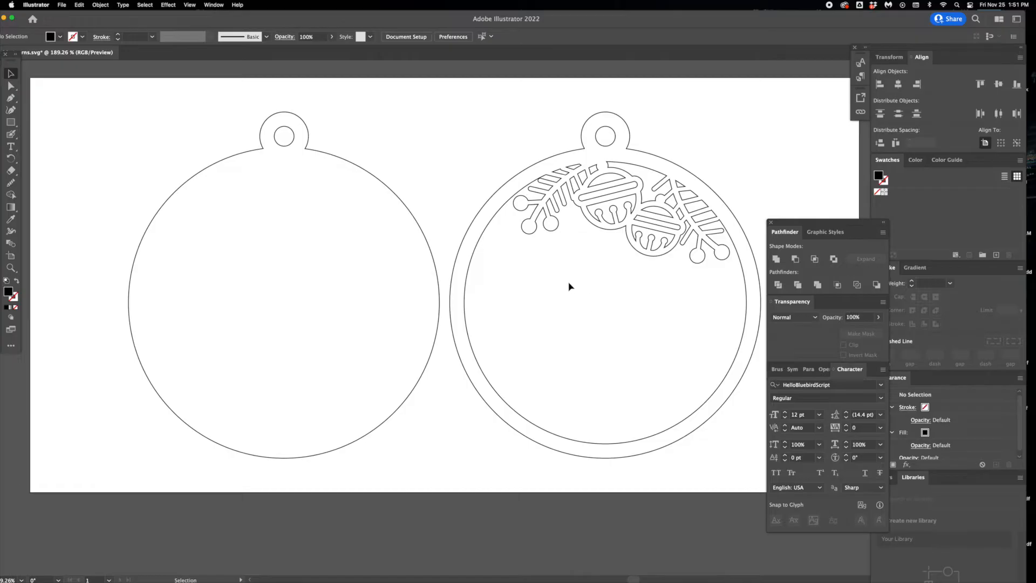
- Add the recipient's first name as point text in HelloBluebirdScript Regular, 12 pt, between the two ornaments
left_click(10, 146)
left_click(404, 148)
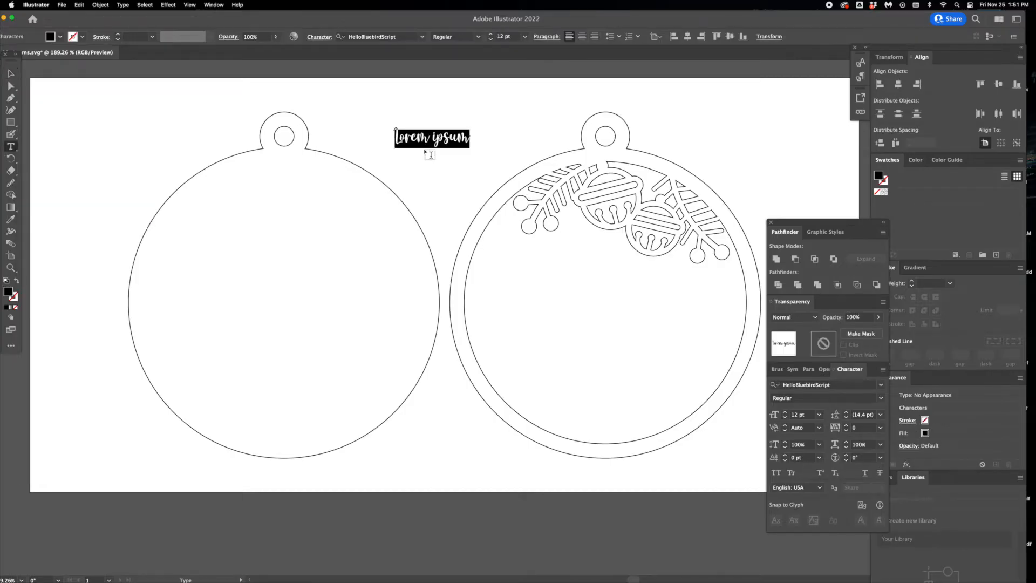
type("Olivia")
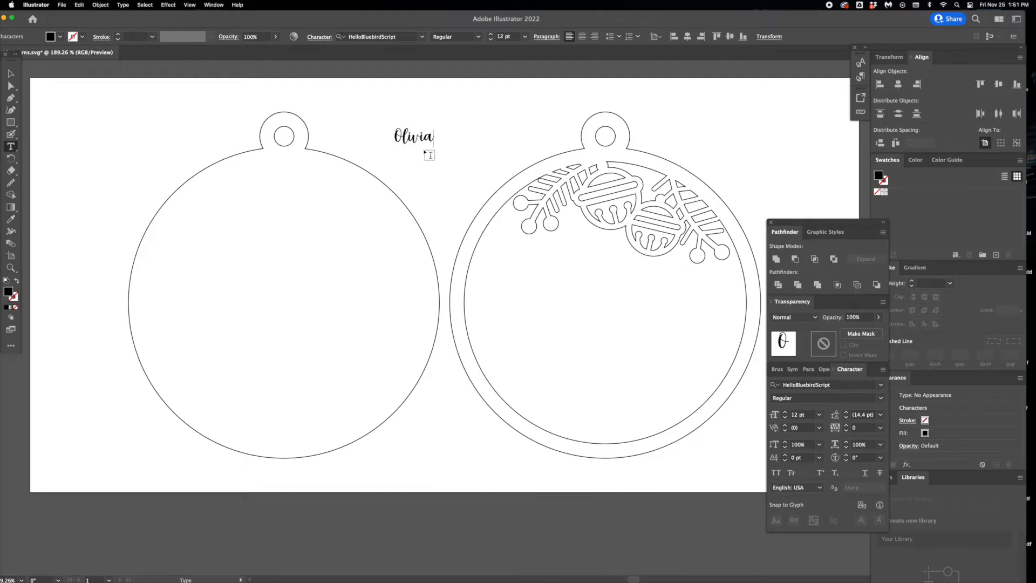
left_click(10, 72)
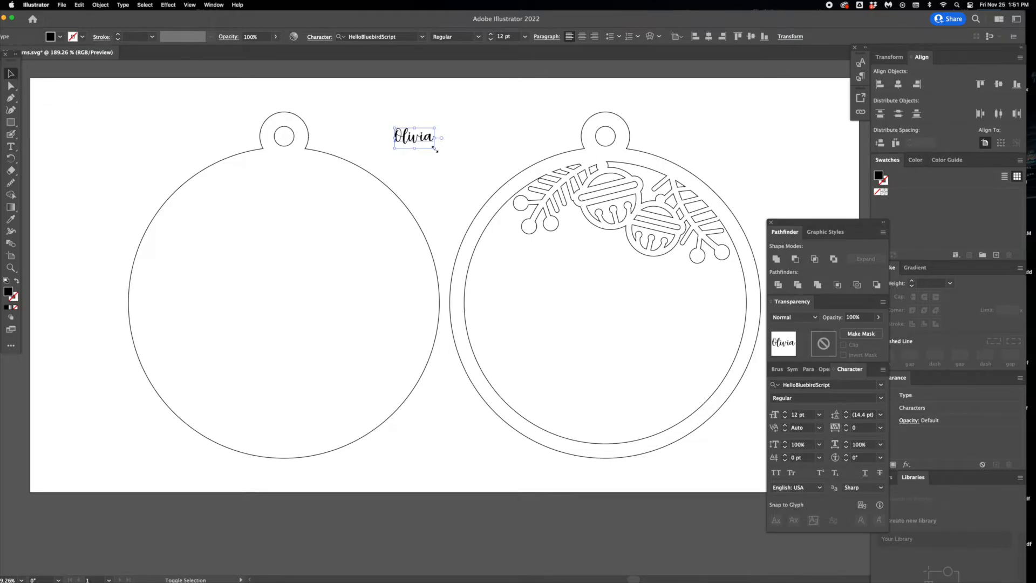
- Enlarge the name to about 82.47 pt and place it inside the bell ornament so its last letter overlaps the ring
left_click_drag(424, 143, 671, 294)
left_click_drag(588, 225, 492, 328)
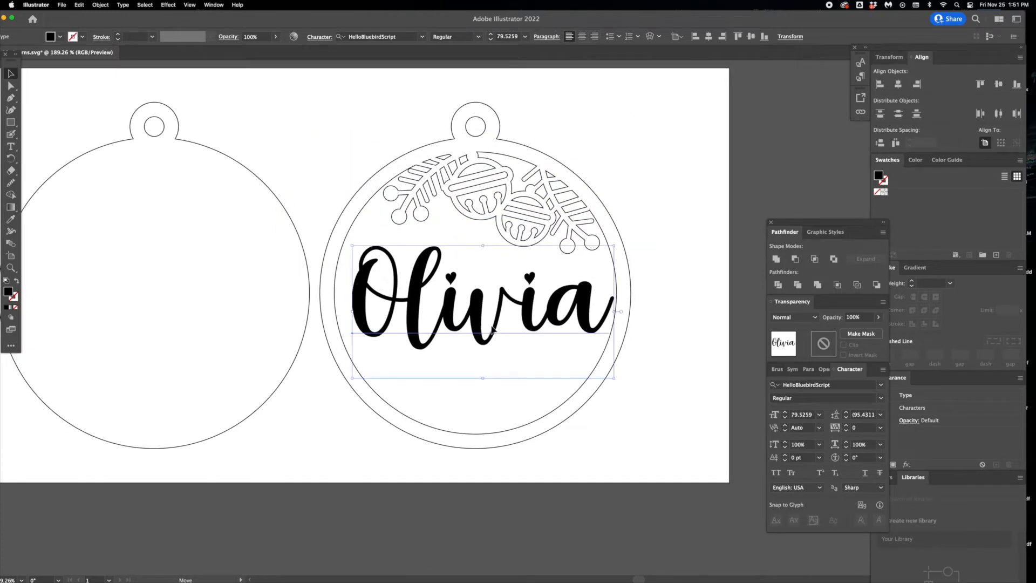
left_click(689, 312)
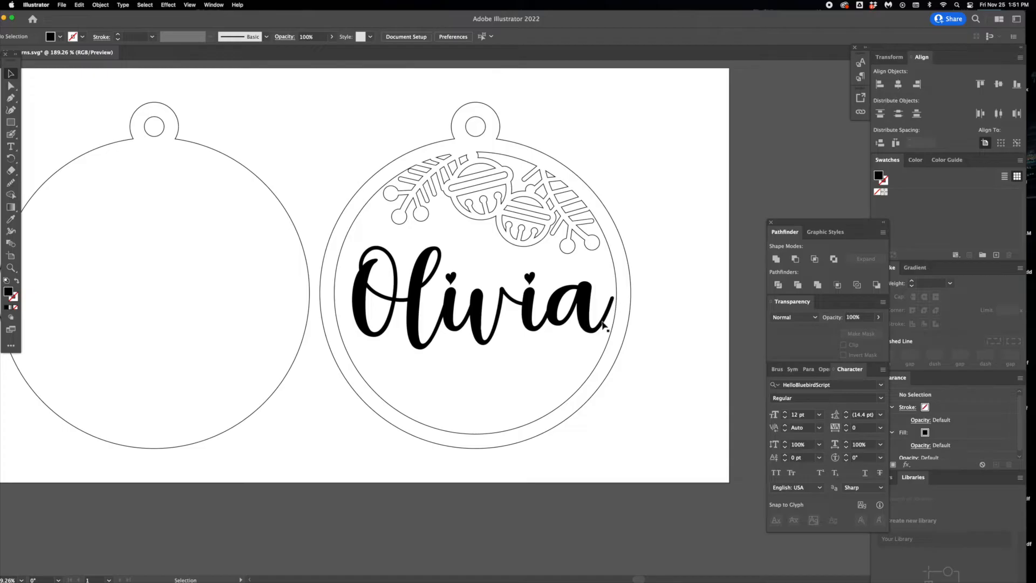
left_click(604, 328)
left_click_drag(614, 378, 622, 382)
left_click_drag(600, 330, 600, 322)
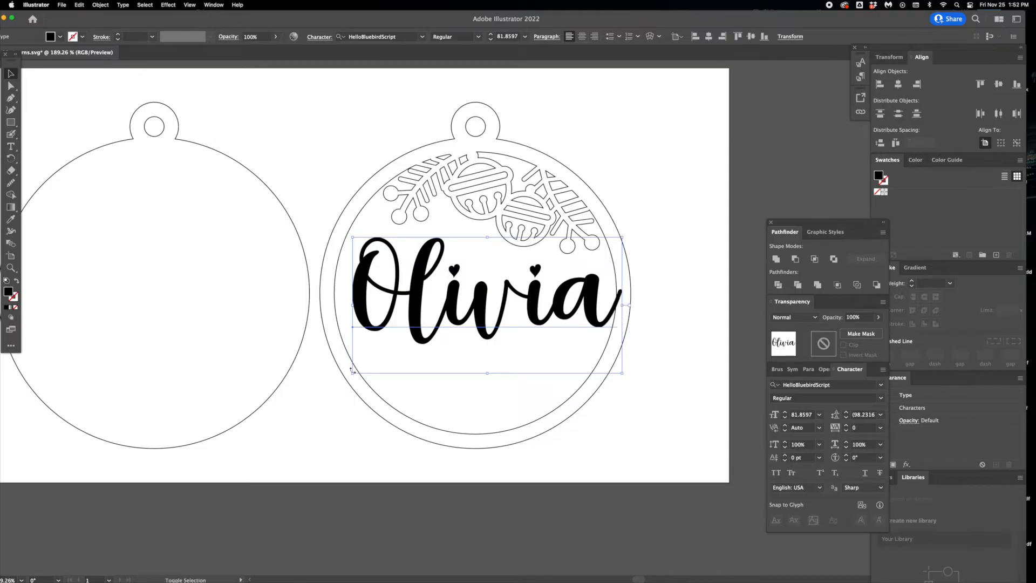
left_click_drag(352, 372, 350, 374)
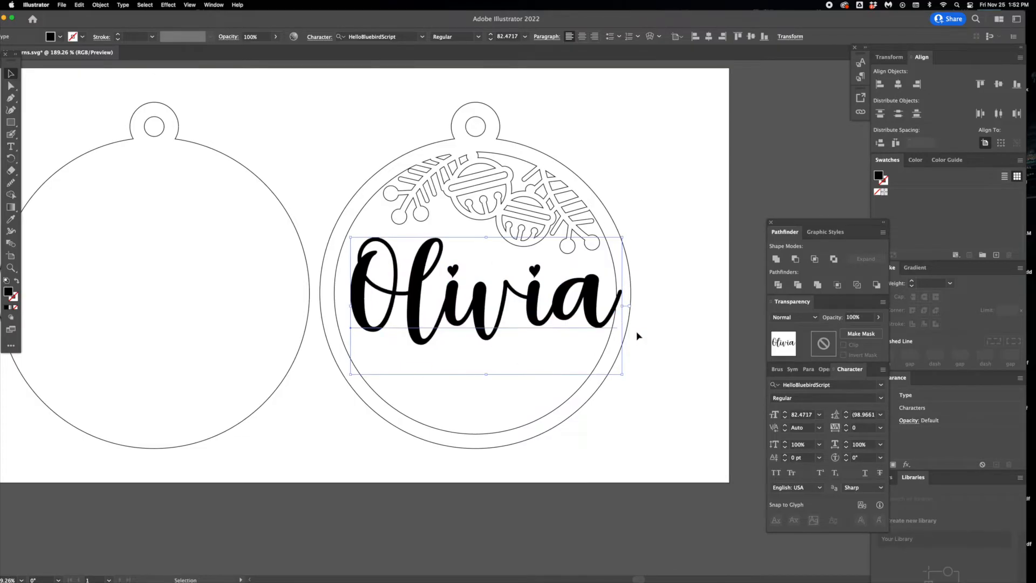
left_click(648, 329)
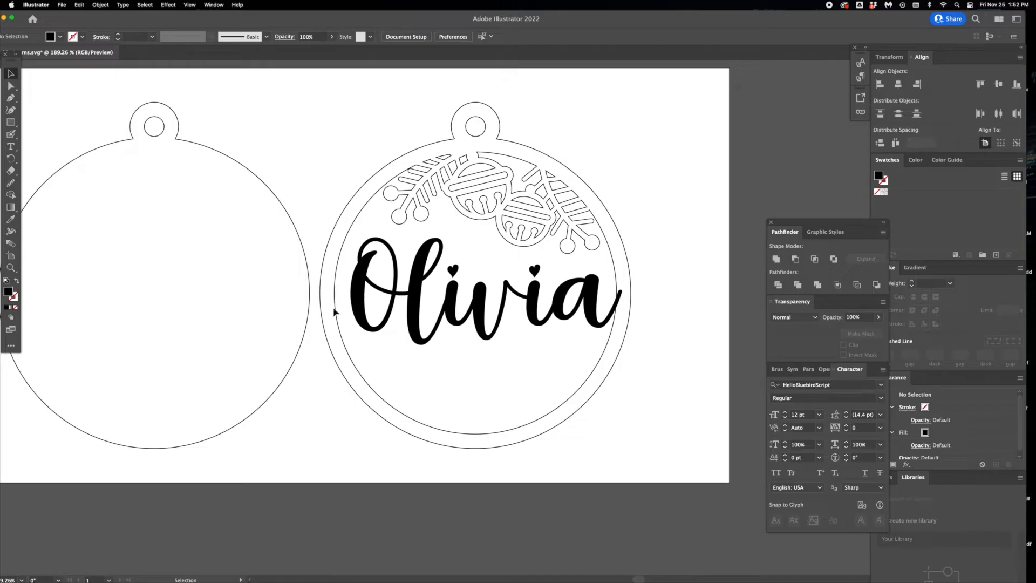
- Convert the name text on the bell ornament to outlines
left_click(375, 315)
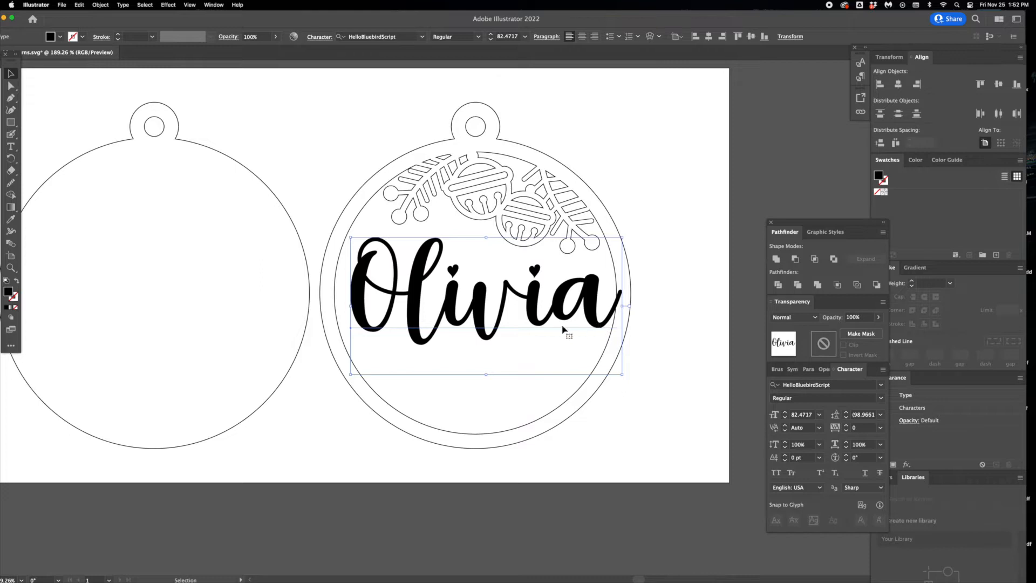
key("shift+super+o")
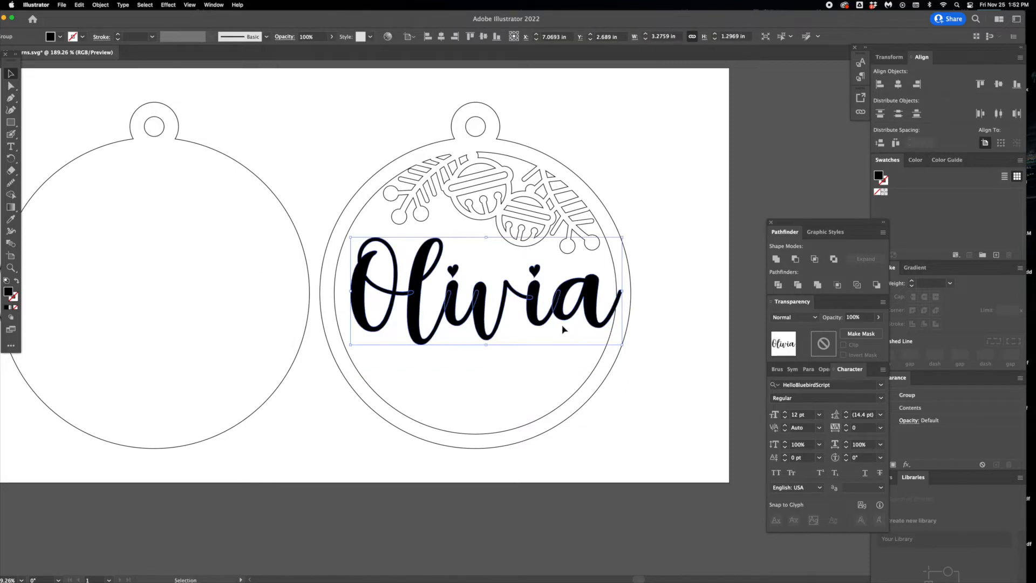
key("super+z")
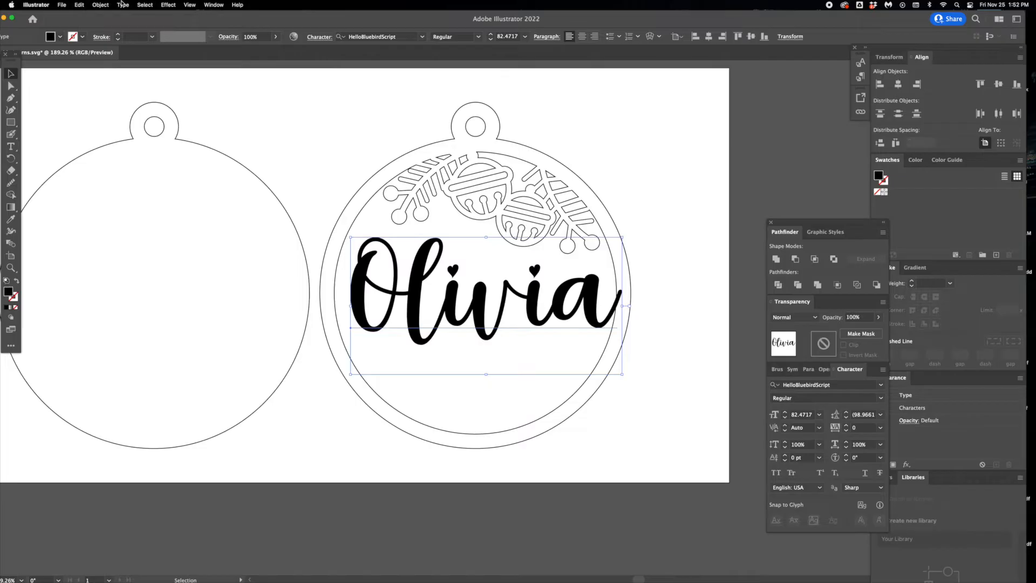
left_click(123, 5)
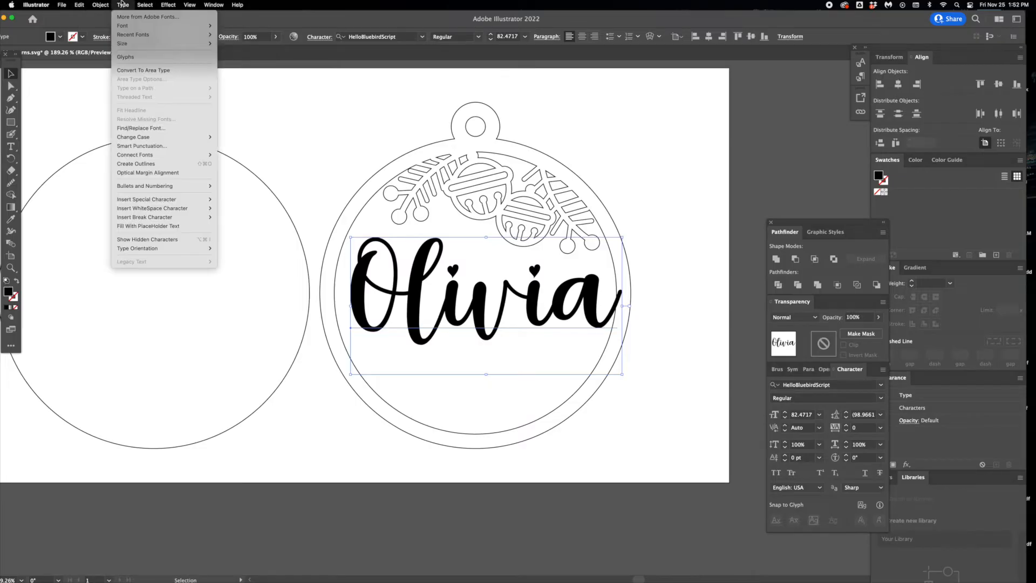
left_click(143, 165)
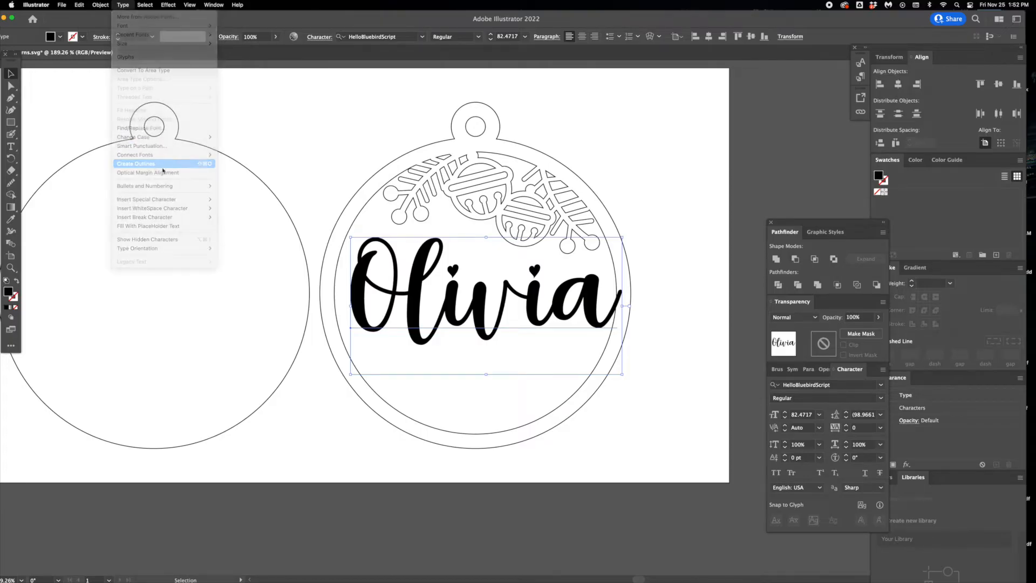
left_click(302, 160)
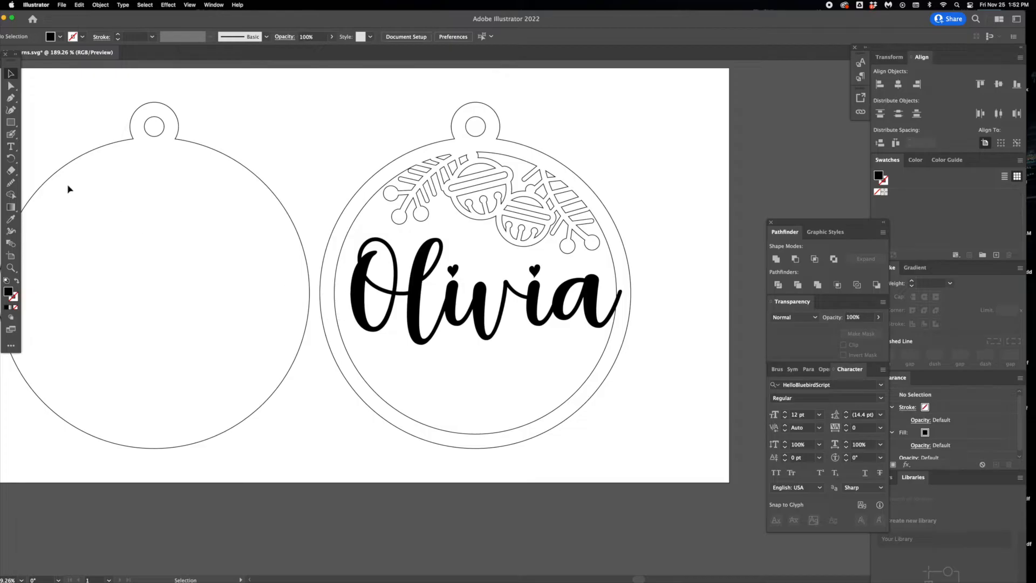
- Switch to the Blob Brush tool
left_click_drag(11, 137, 44, 149)
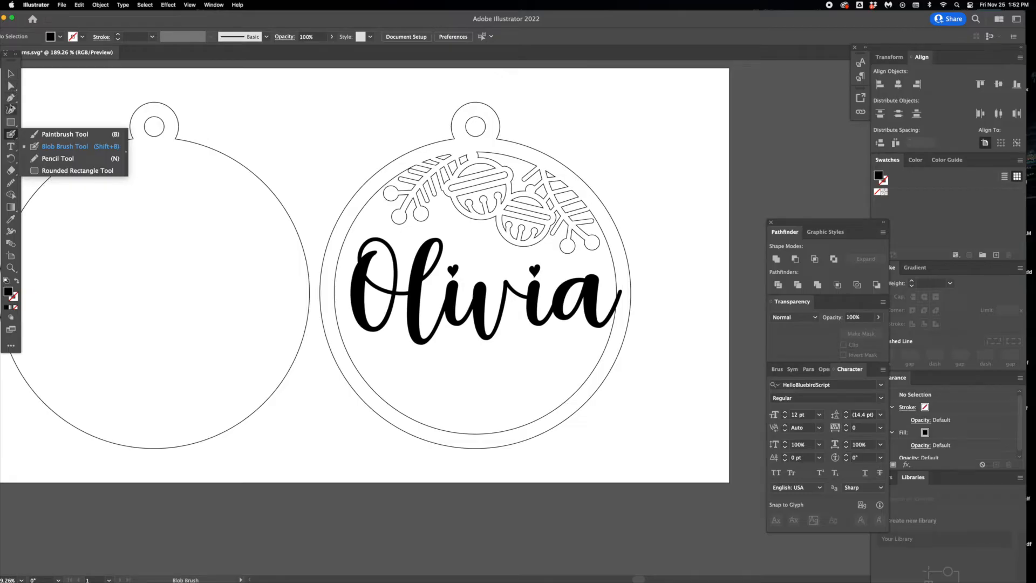
left_click_drag(8, 136, 32, 135)
left_click(11, 137)
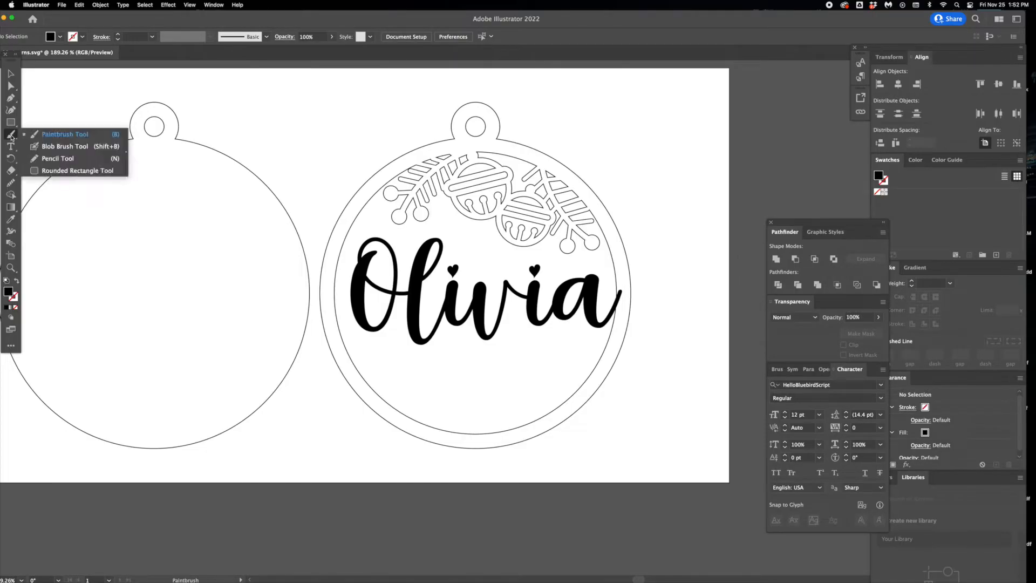
left_click(56, 145)
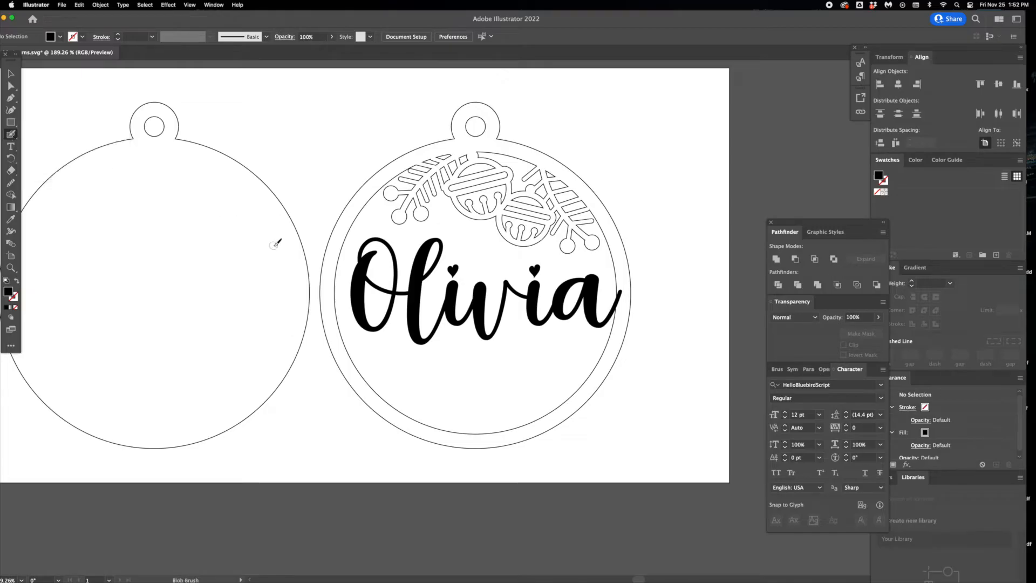
- Try a much larger Blob Brush size
double_click(11, 135)
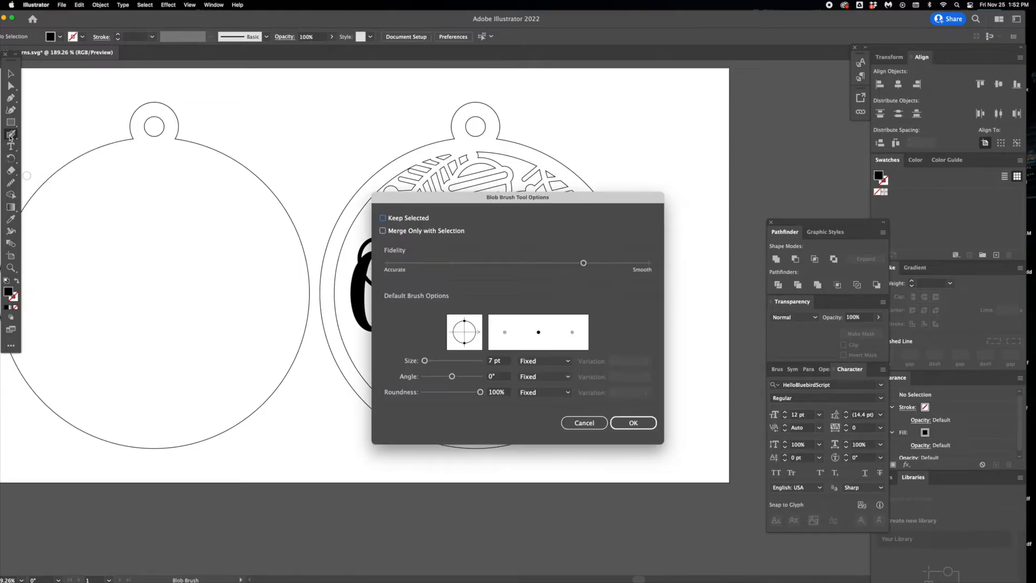
mouse_move(426, 361)
left_mouse_down()
mouse_move(457, 361)
mouse_move(440, 337)
mouse_move(497, 282)
mouse_move(453, 301)
left_mouse_up()
left_click(633, 422)
key("v")
key("super+z")
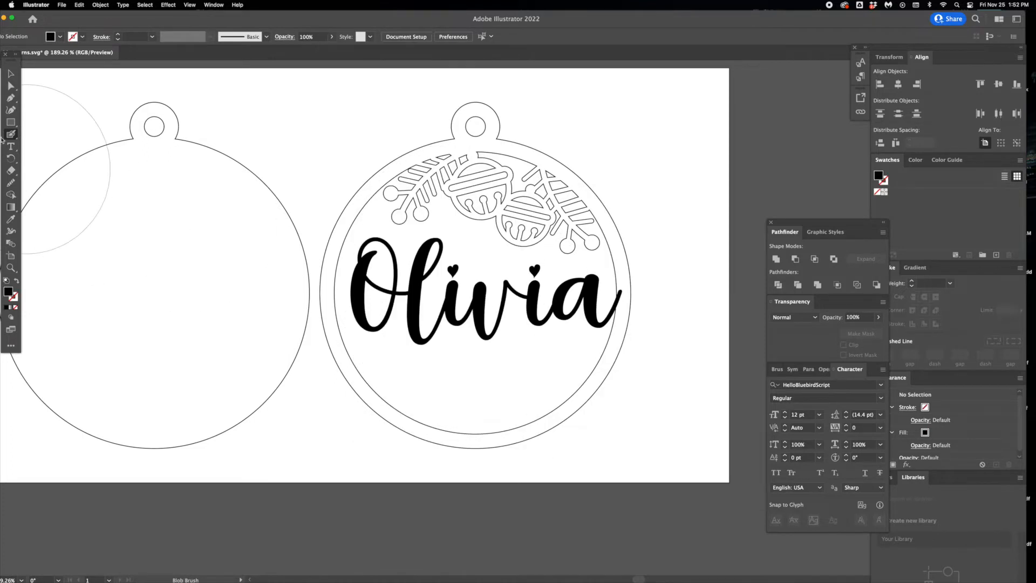
- Set the Blob Brush size to 6 pt and check it with a test stroke across the bell ornament, undoing the stroke
double_click(9, 133)
left_click(423, 361)
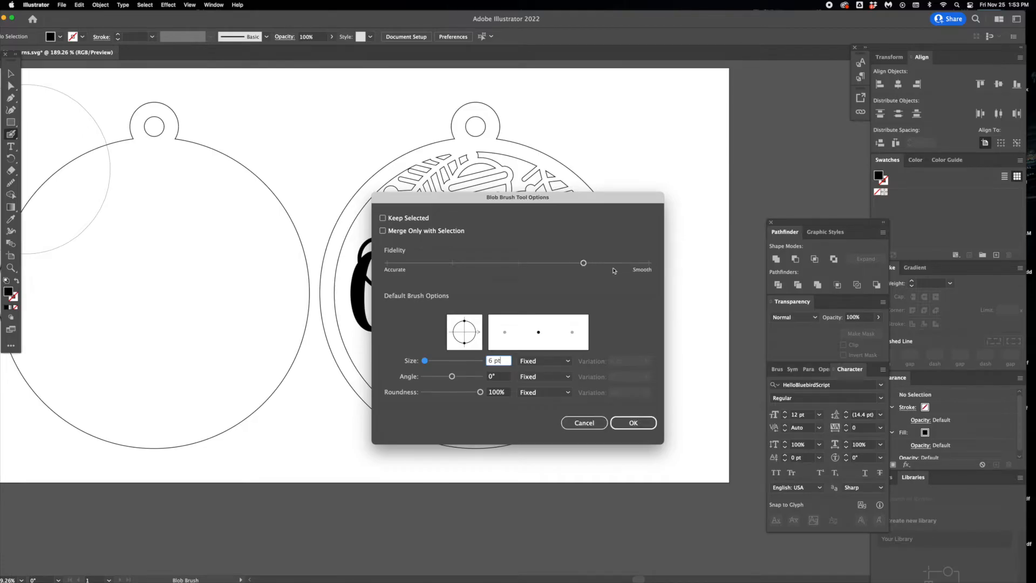
left_click(629, 424)
mouse_move(319, 174)
left_mouse_down()
mouse_move(393, 145)
mouse_move(526, 206)
left_mouse_up()
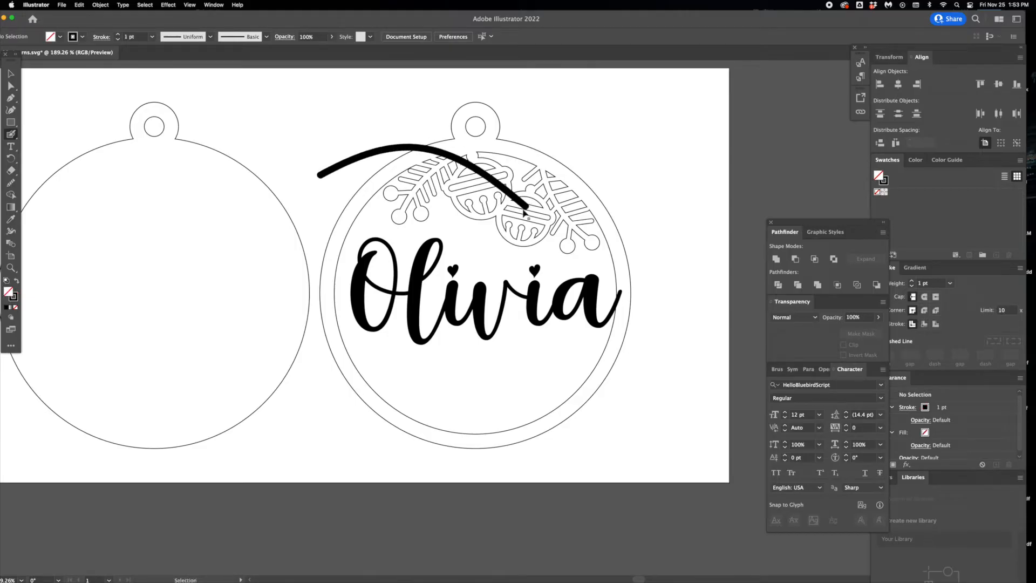
key("super+z")
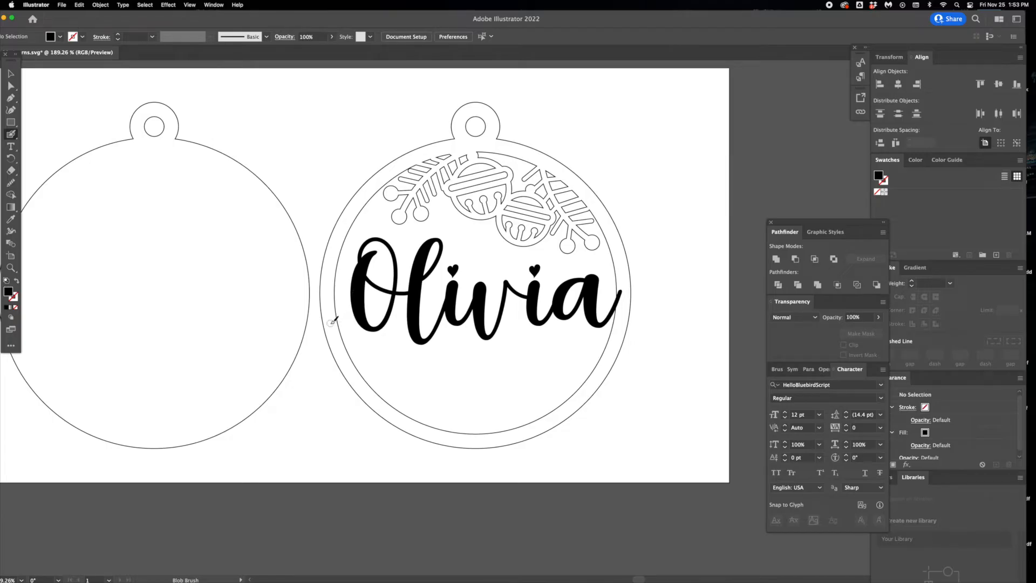
- Paint a curved tail with the Blob Brush joining the name's first letter to the ornament's ring
left_click_drag(333, 322, 358, 290)
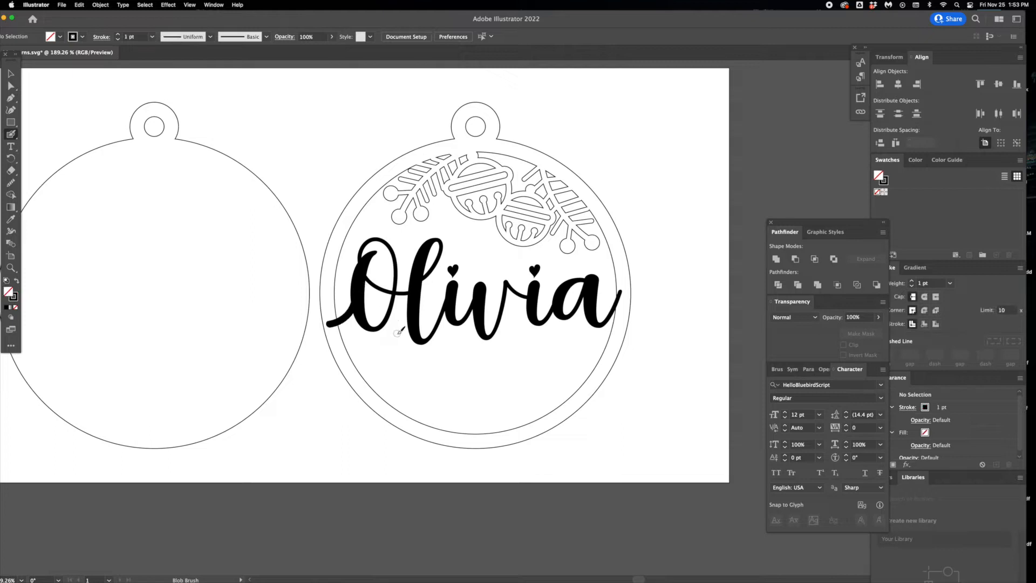
left_click(10, 73)
left_click(369, 322)
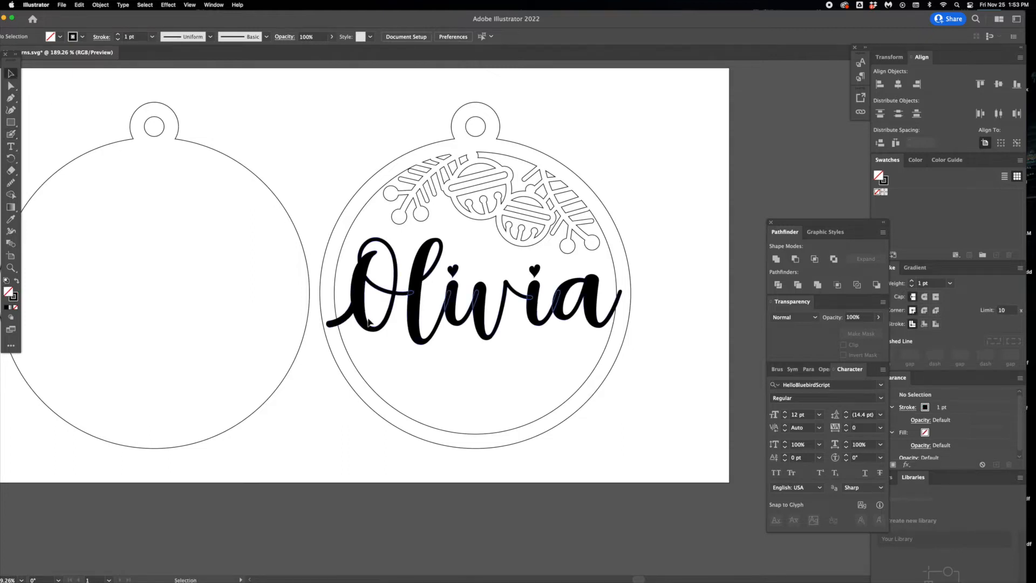
left_click_drag(382, 324, 420, 332)
key("super+z")
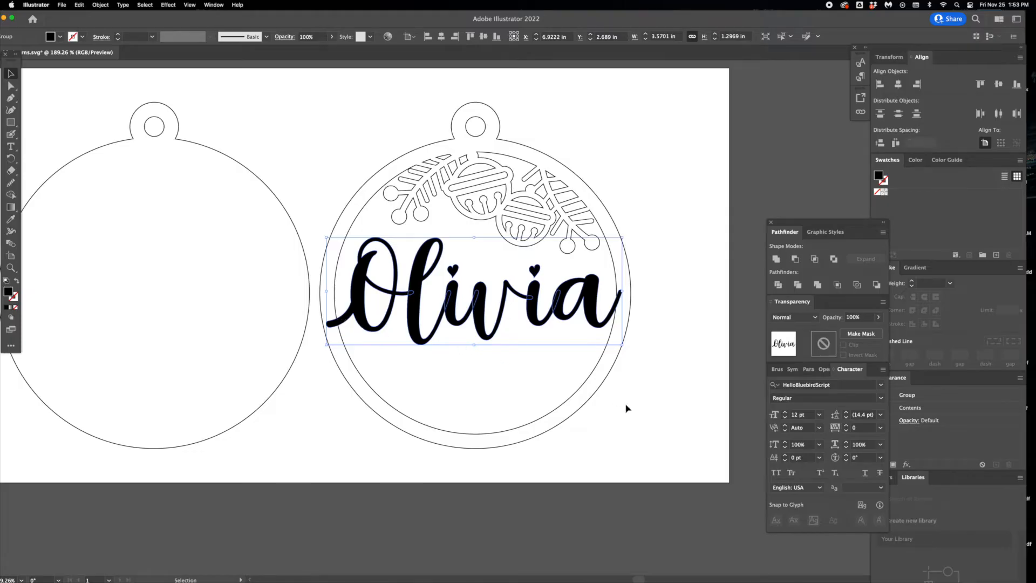
left_click(654, 452)
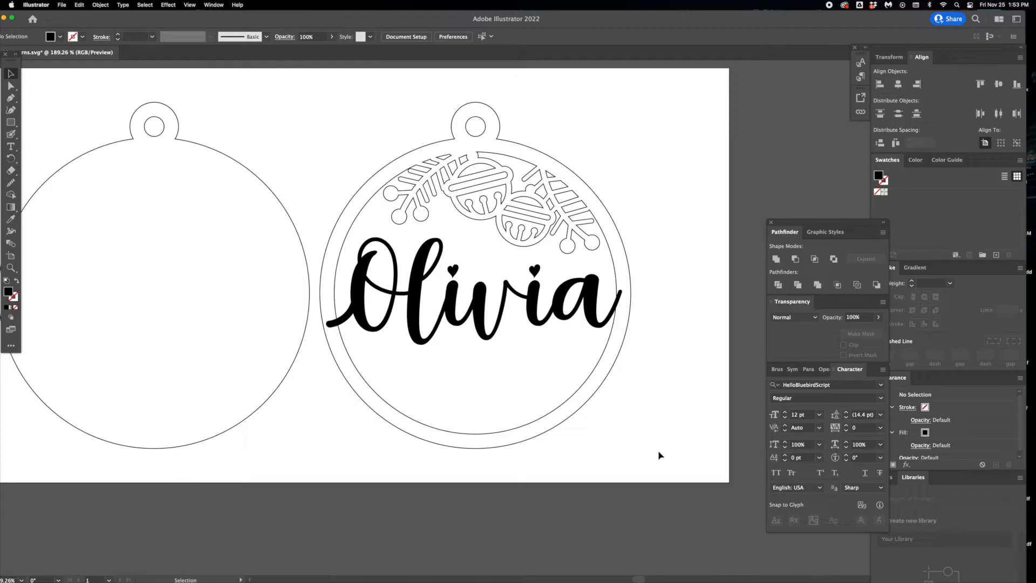
- Ungroup the outlined name into separate letter shapes
left_click(452, 272)
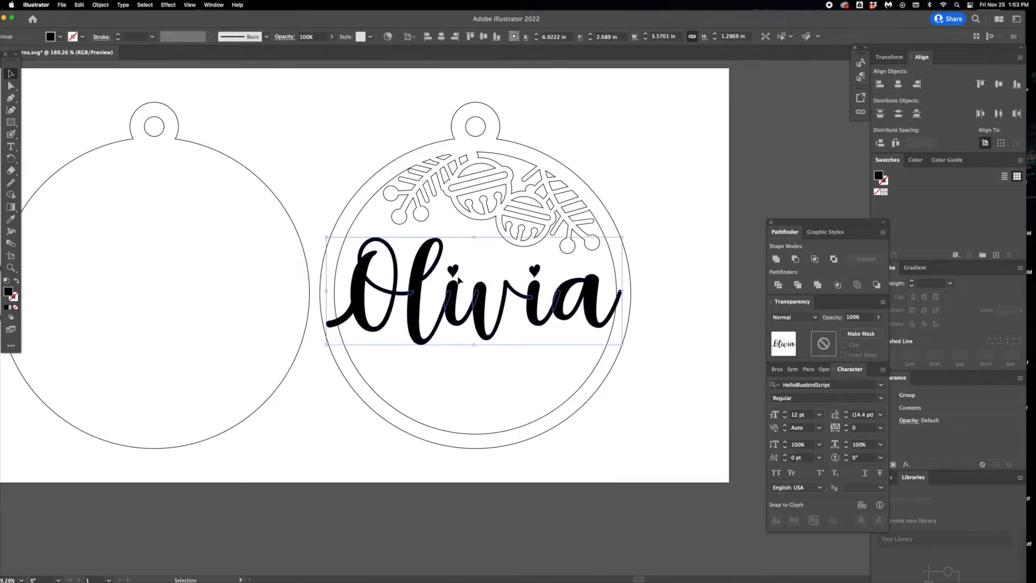
key("super+8")
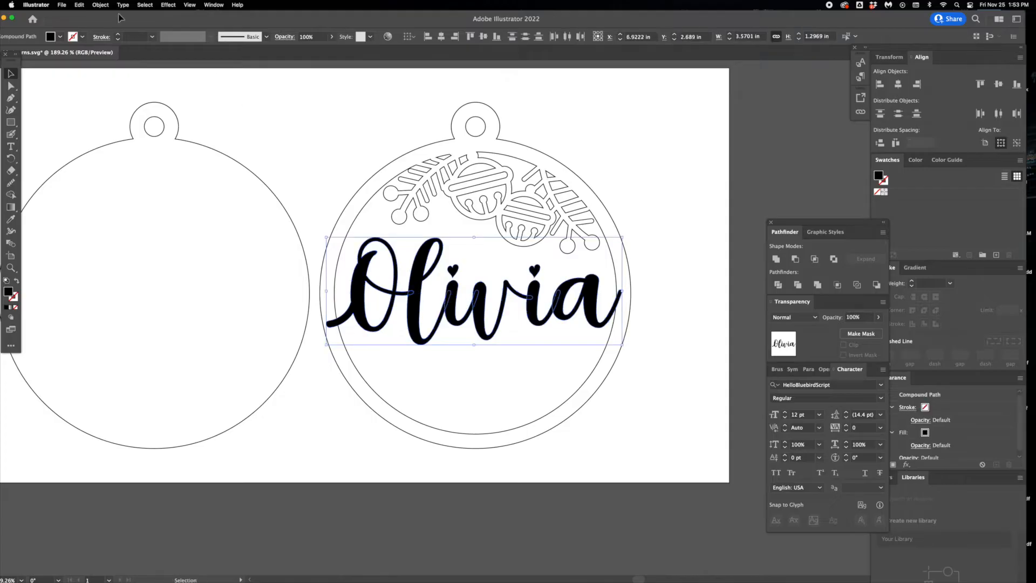
left_click(101, 5)
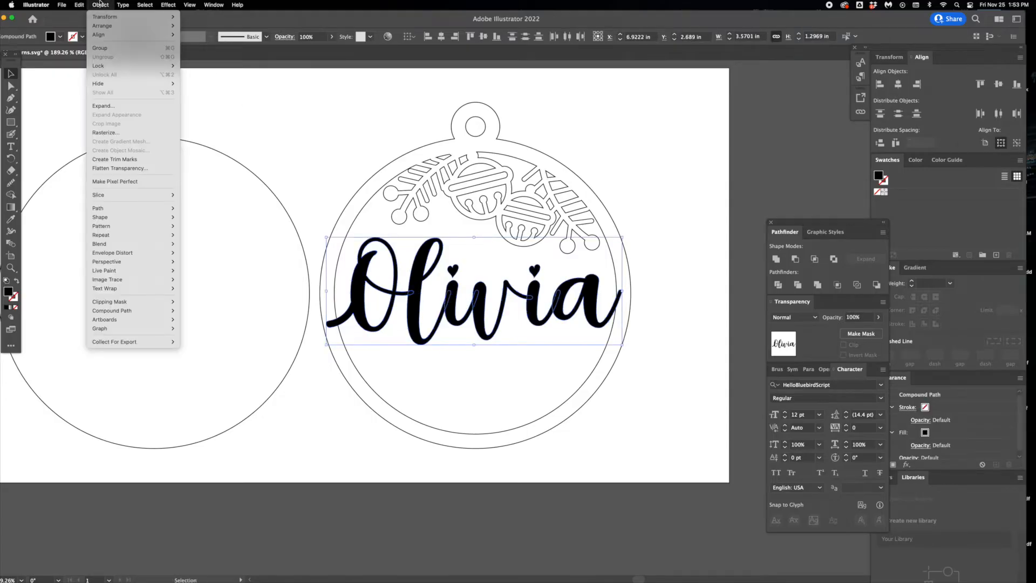
left_click(100, 48)
left_click(100, 4)
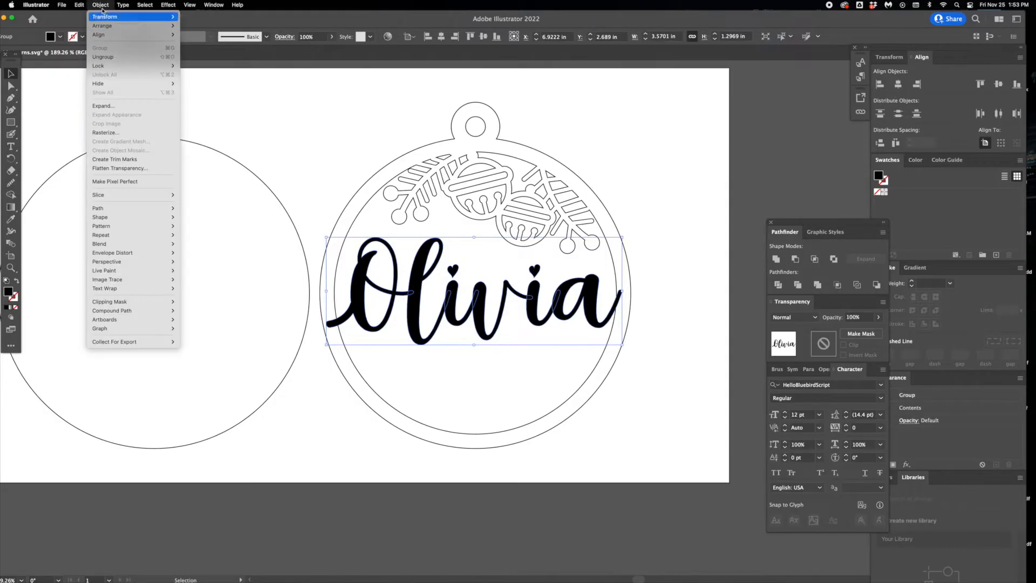
left_click(103, 56)
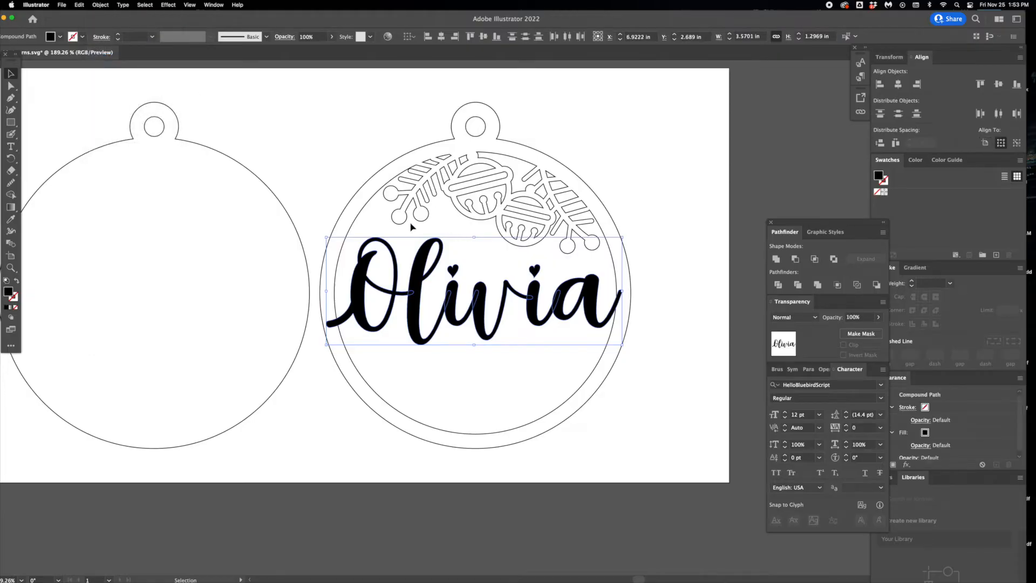
left_click(330, 184)
- Release the compound path of the first letter i in the name to separate its heart dot from the stem
left_click(452, 273)
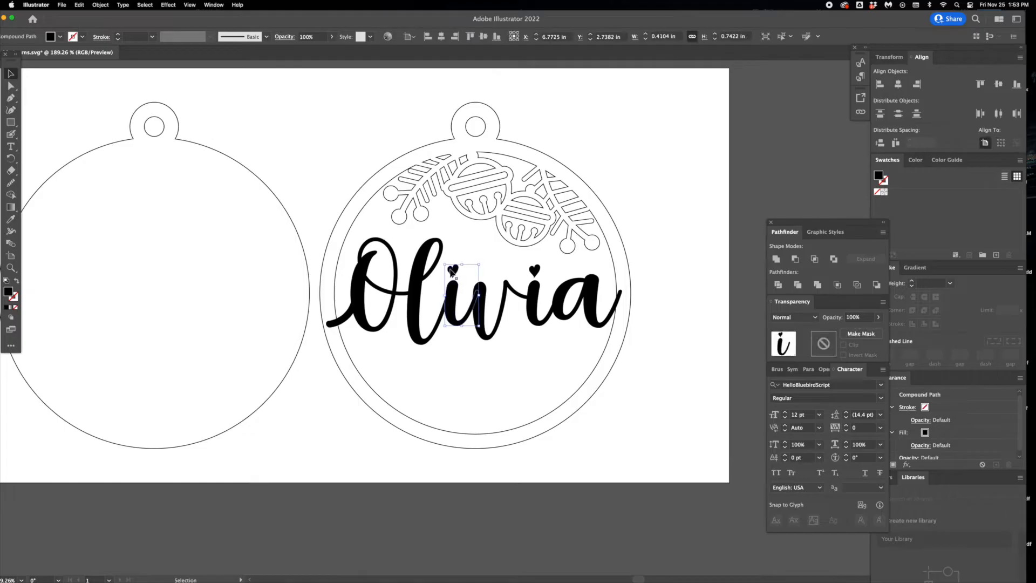
left_click(101, 5)
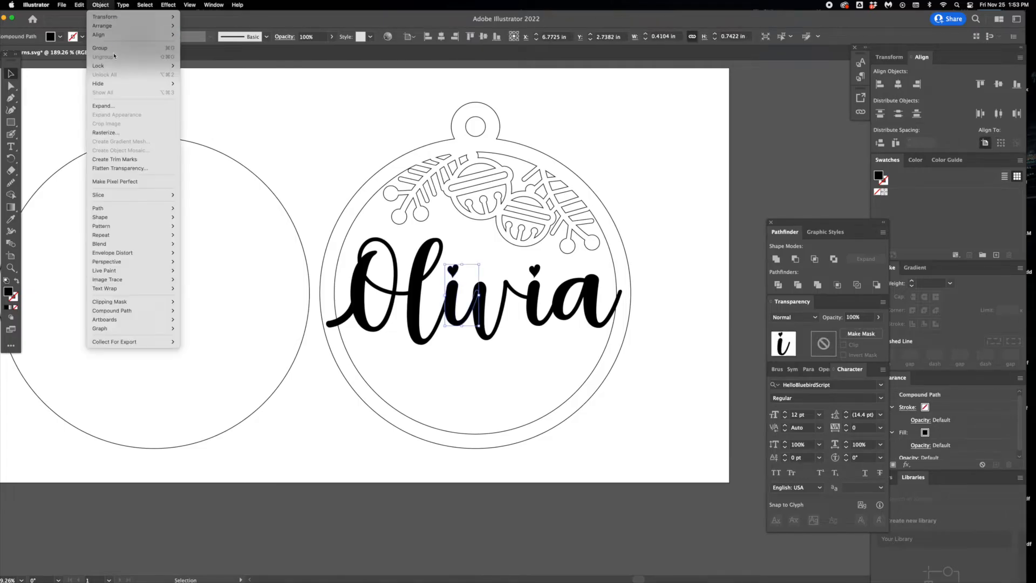
left_click(102, 5)
left_click(536, 274, "shift")
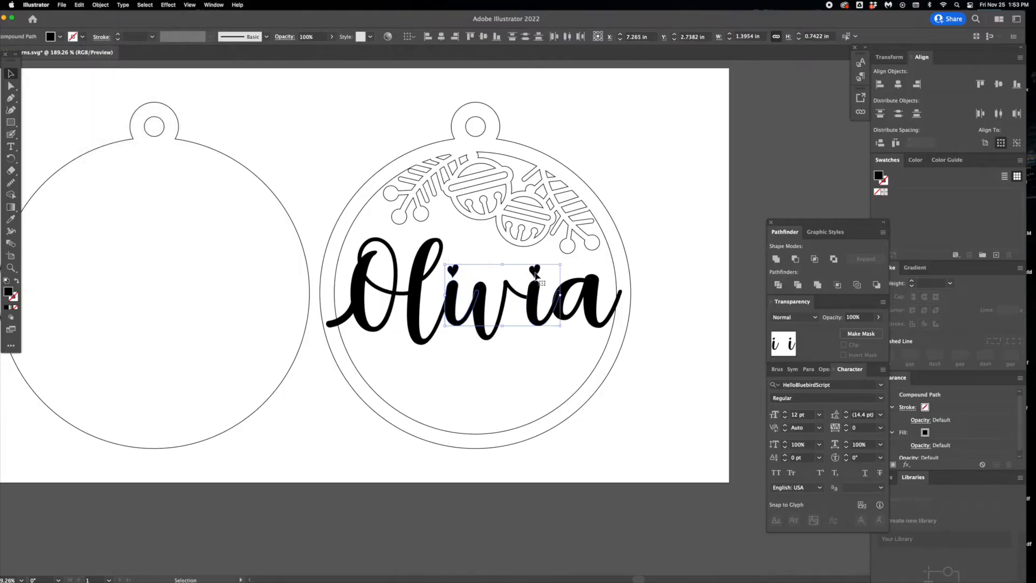
left_click(534, 274)
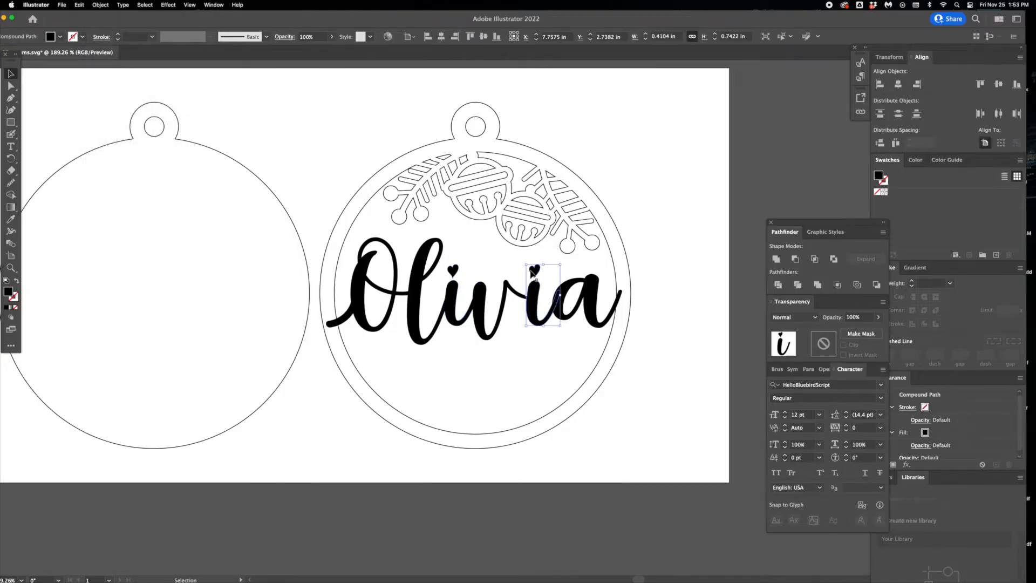
left_click(453, 271)
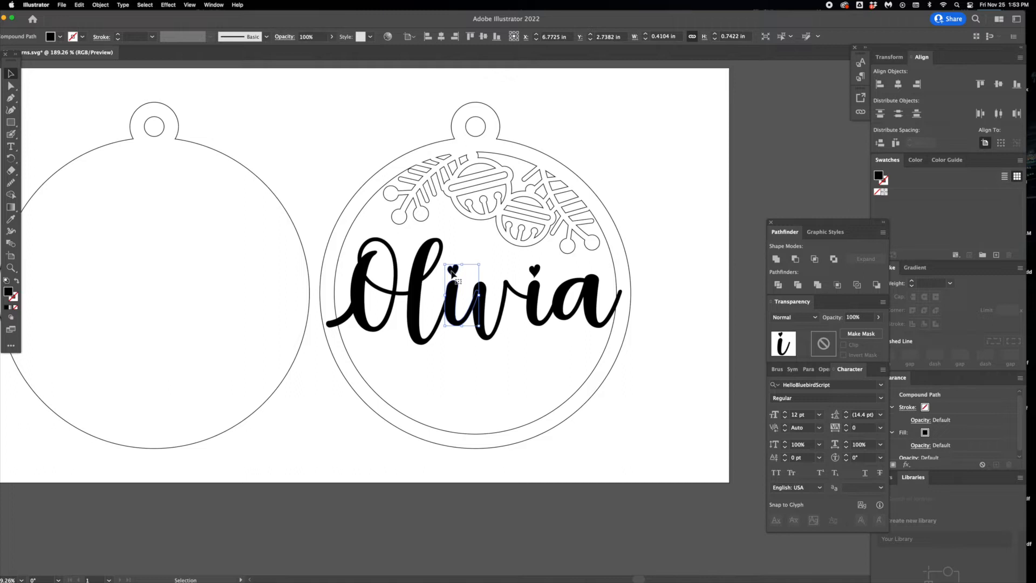
left_click(535, 275)
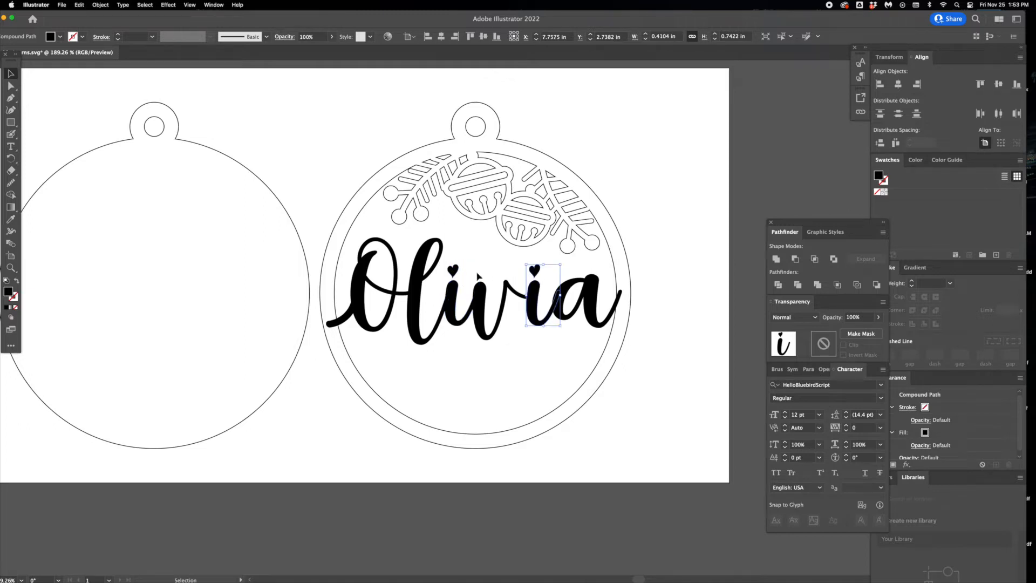
left_click(455, 274)
left_click(99, 4)
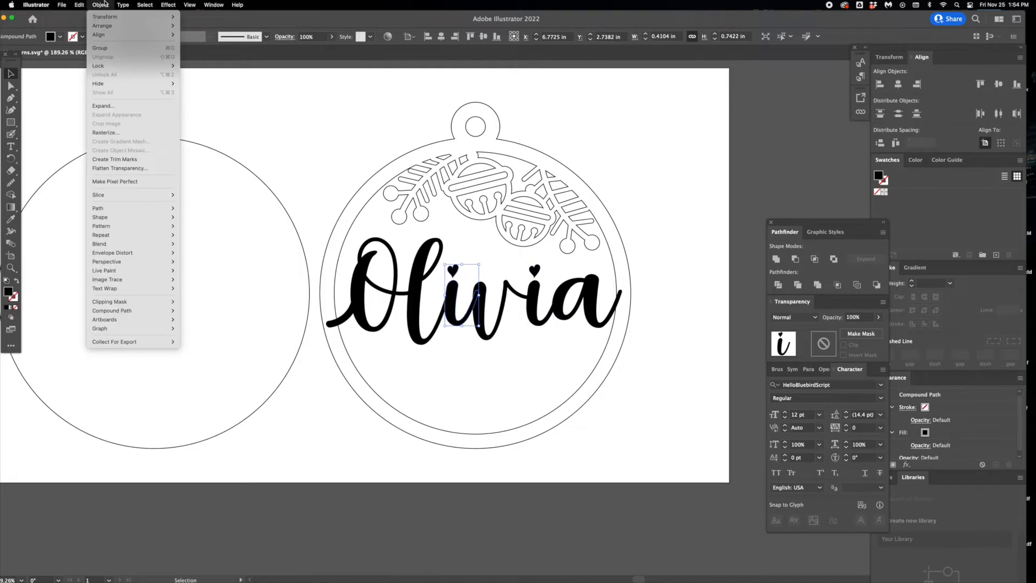
mouse_move(130, 312)
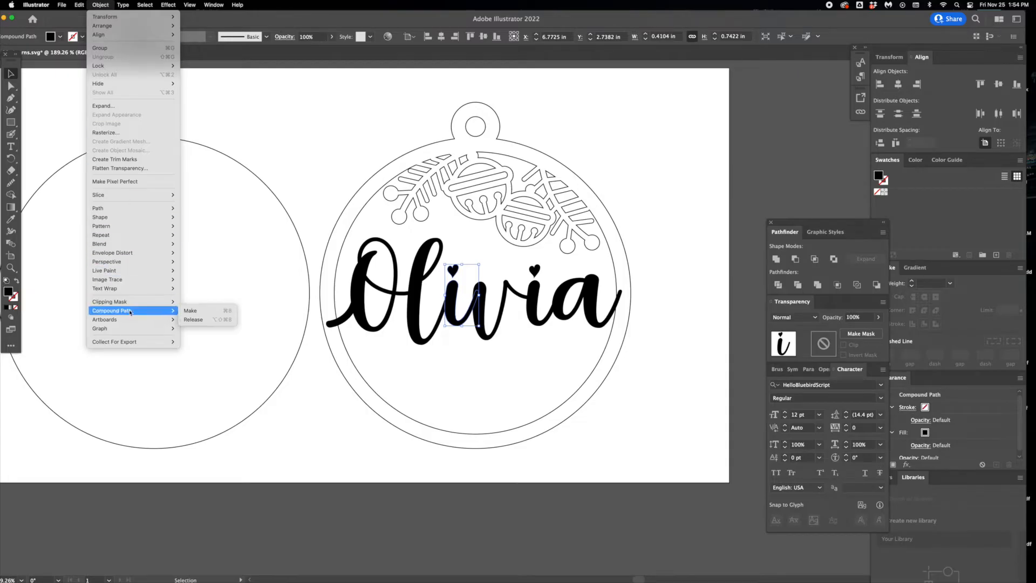
left_click(189, 320)
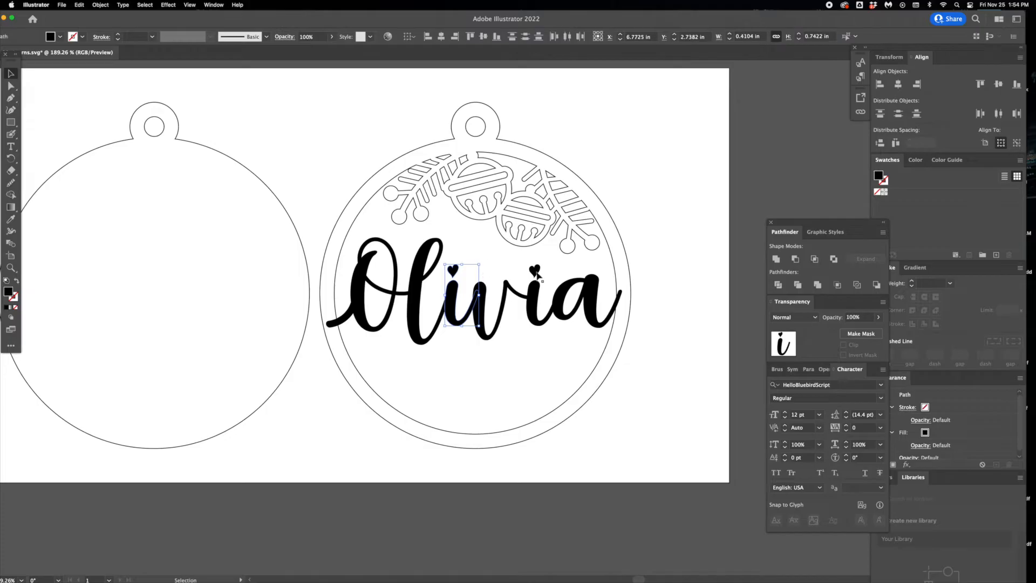
- Release the compound path of the second letter i as well, separating its heart dot
left_click(91, 4)
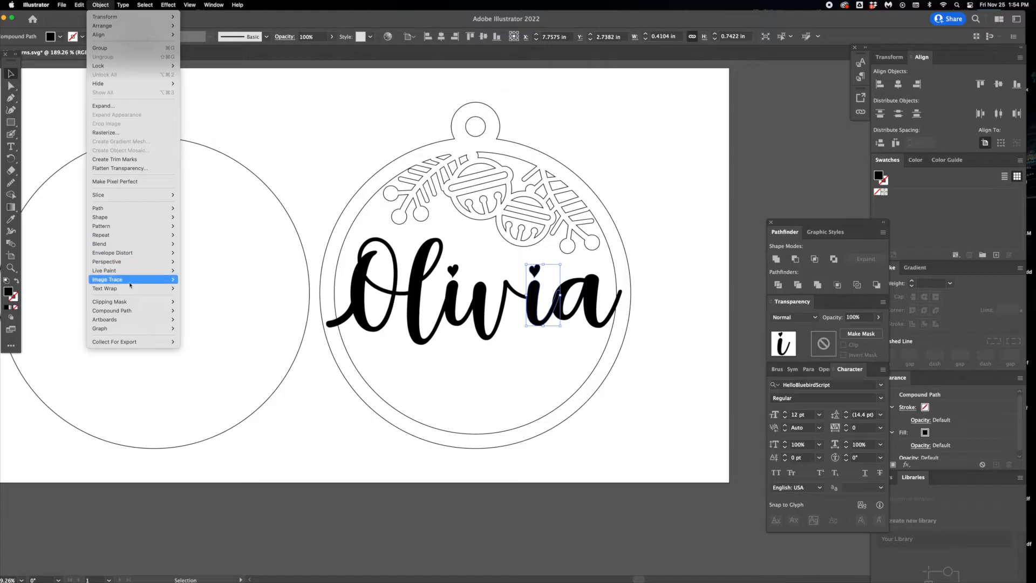
mouse_move(130, 311)
left_click(189, 319)
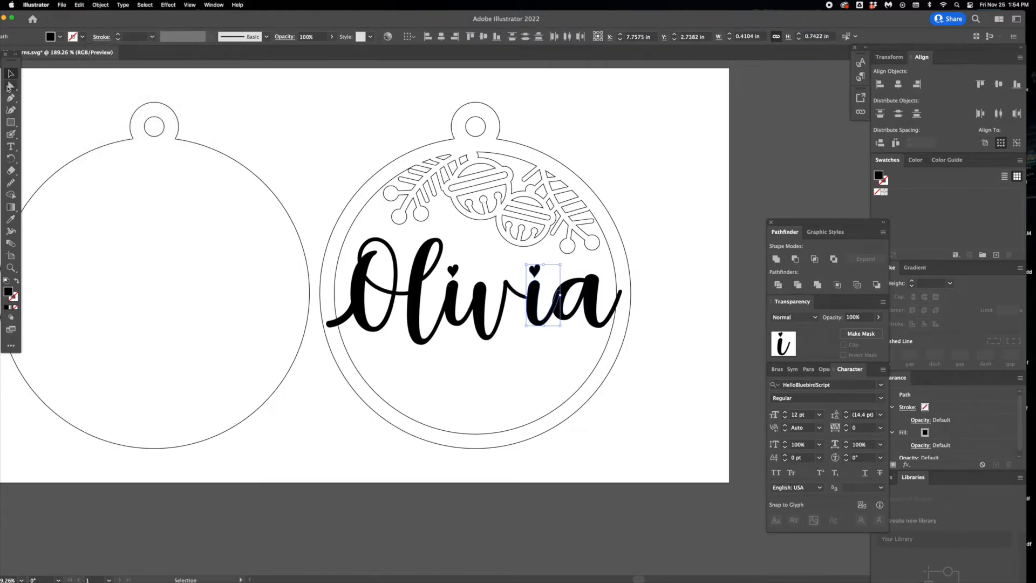
- Move the heart dots of both letters i down until they overlap their stems
left_click_drag(444, 266, 574, 323)
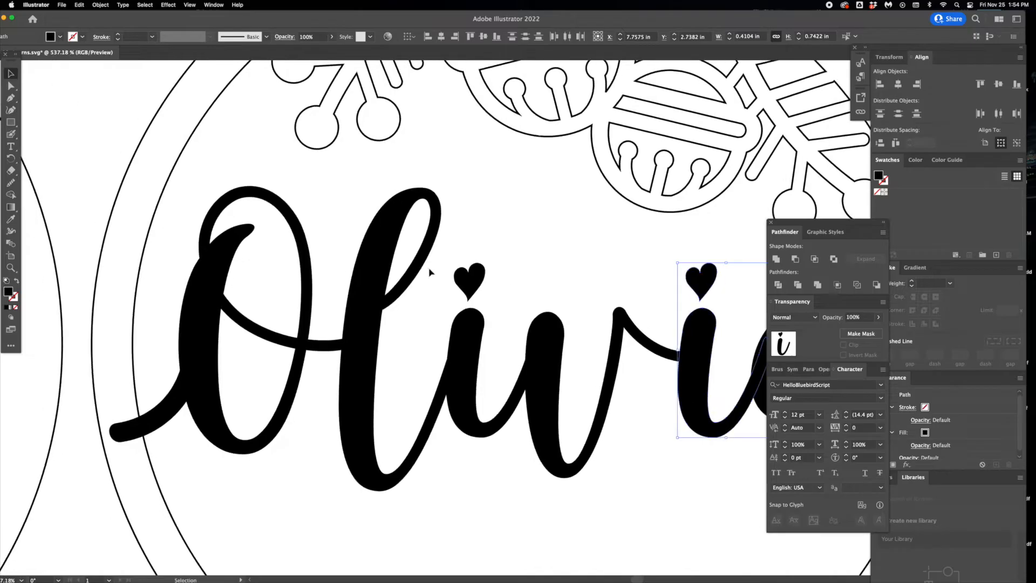
left_click(460, 278)
left_click_drag(469, 277, 469, 294)
left_click_drag(707, 284, 464, 281)
left_click(688, 310)
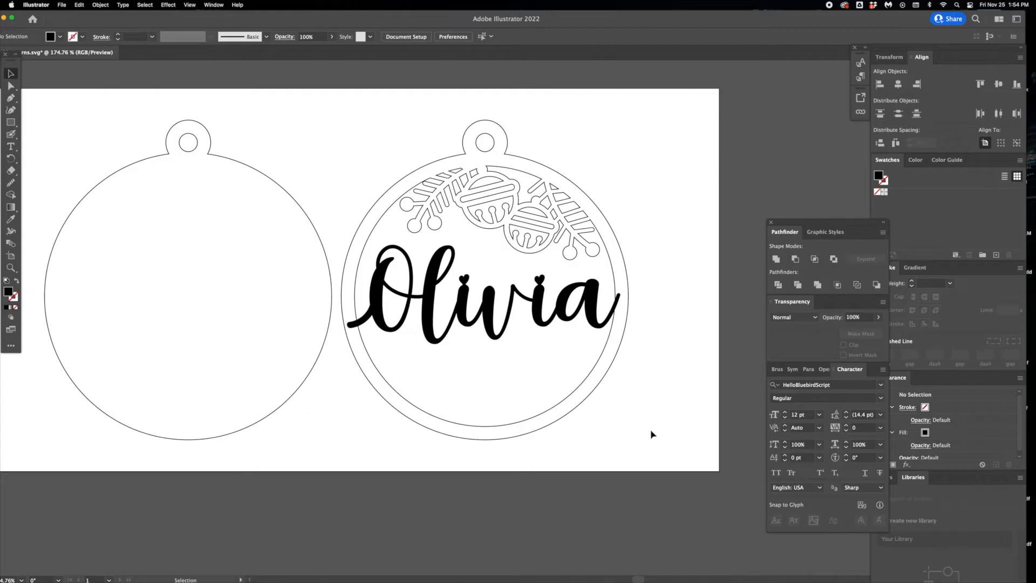
- Unite the name, ring and bell decoration of the front ornament layer into one shape
left_click_drag(681, 460, 337, 113)
left_click_drag(793, 228, 760, 173)
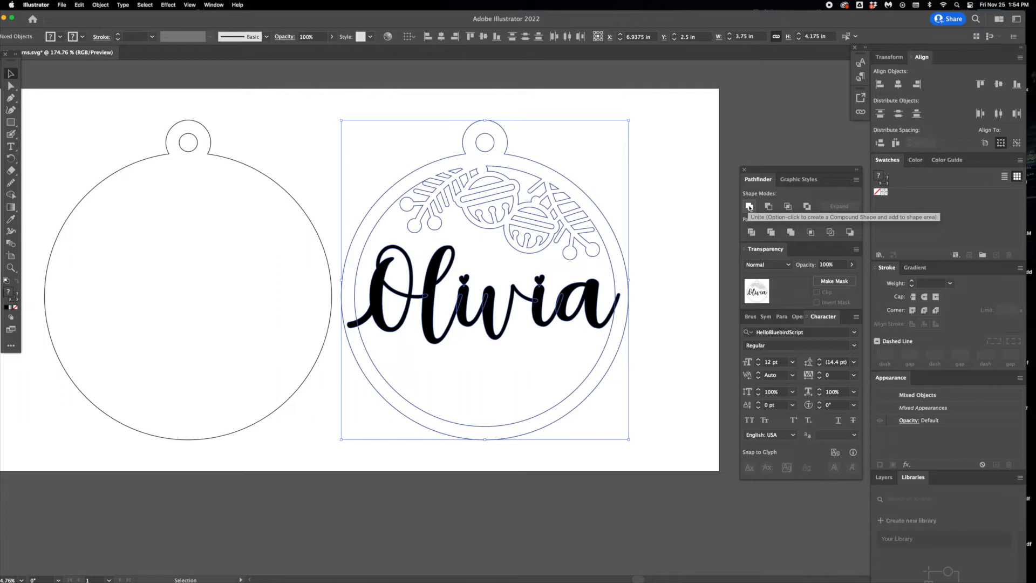
left_click(750, 207)
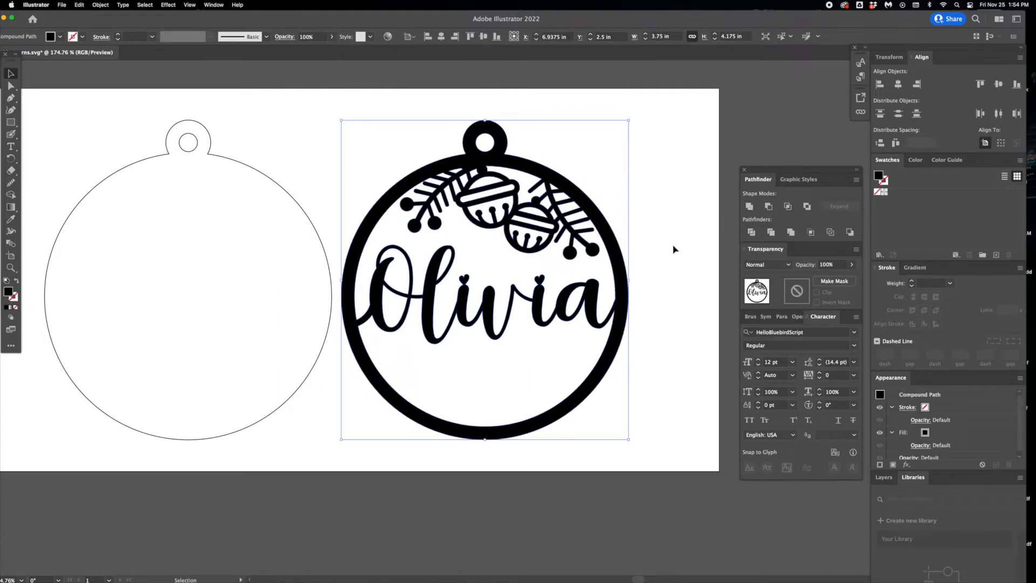
- Swap the united ornament's fill and stroke to show only outlines, and set the stroke weight to 0.5 pt
left_click(17, 282)
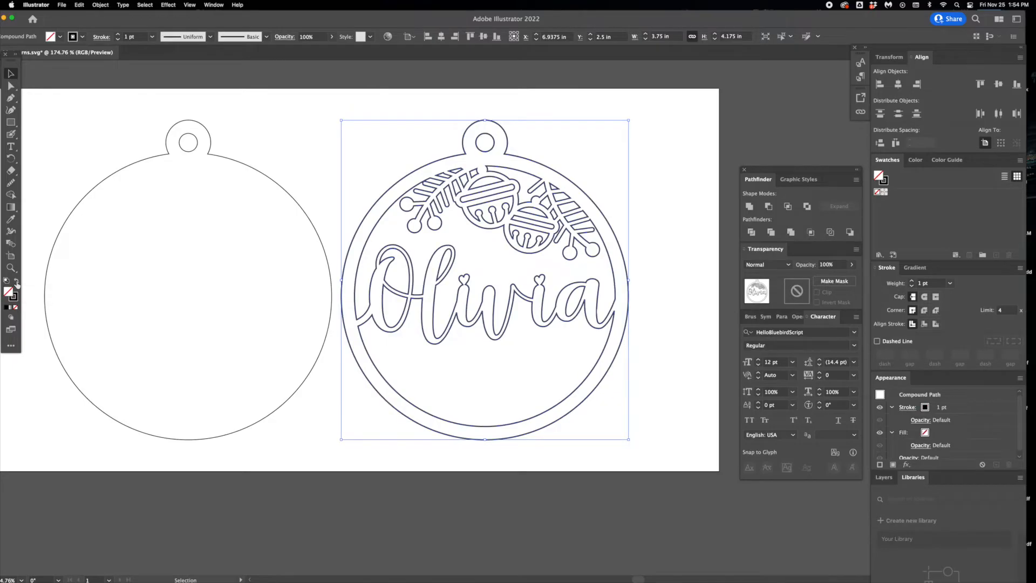
left_click(940, 285)
key("Return")
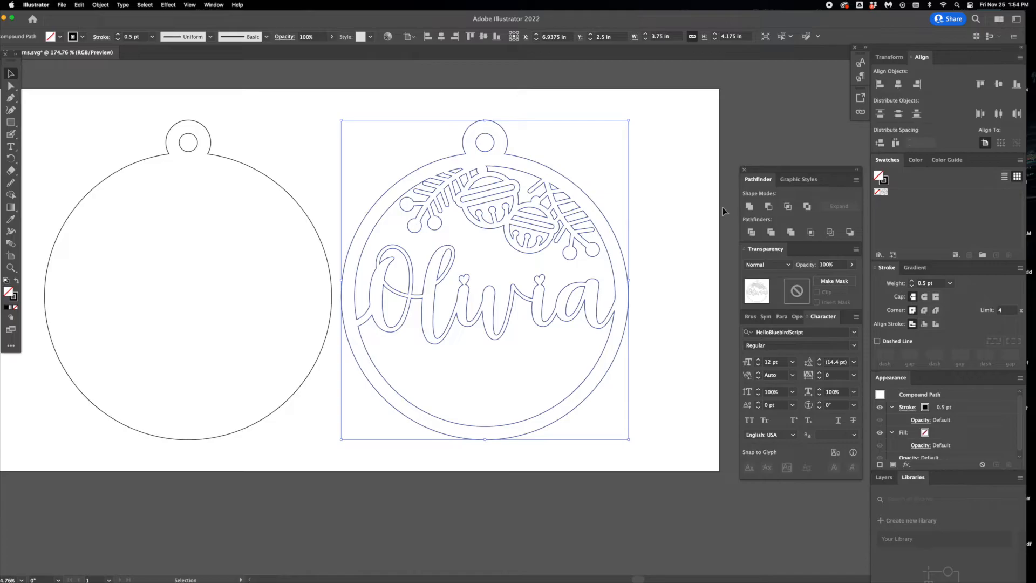
left_click(642, 208)
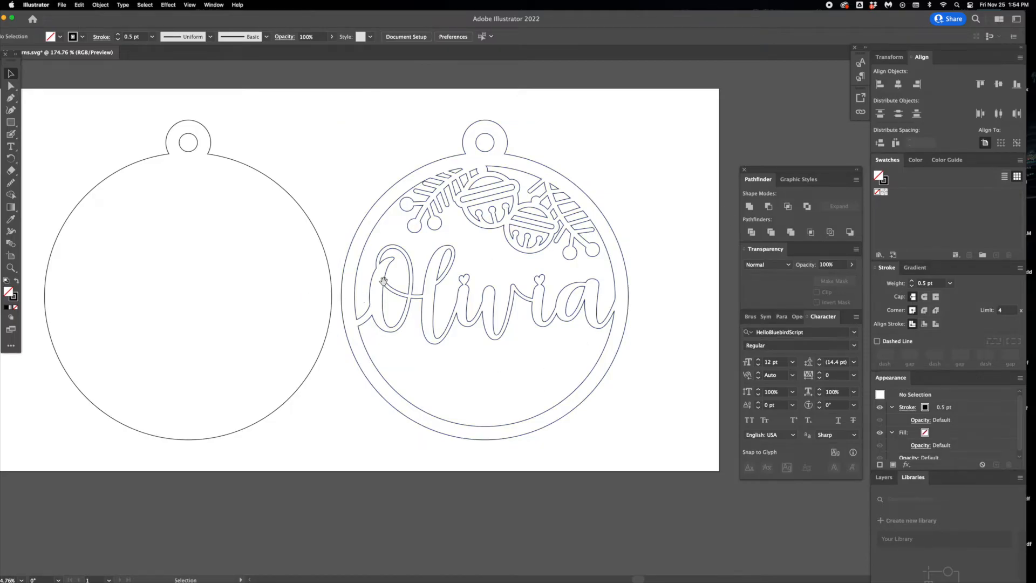
- Overlay the name layer on the blank ornament and add the text FIRST CHRISTMAS below the name
left_click_drag(383, 281, 460, 296)
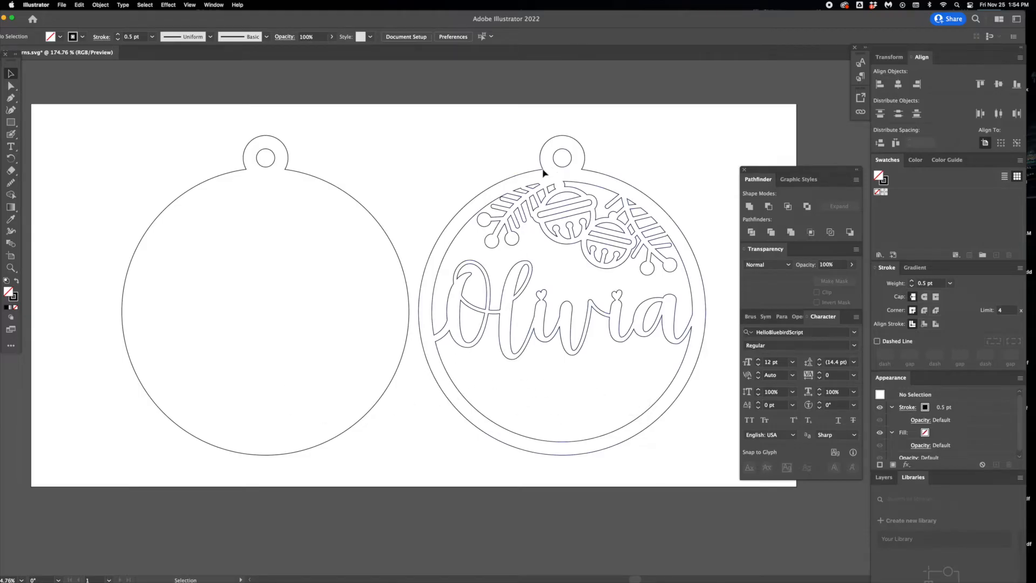
left_click_drag(544, 172, 248, 170)
left_click(11, 147)
left_click(187, 380)
key("BackSpace")
type("FIRST CHRISTMAS")
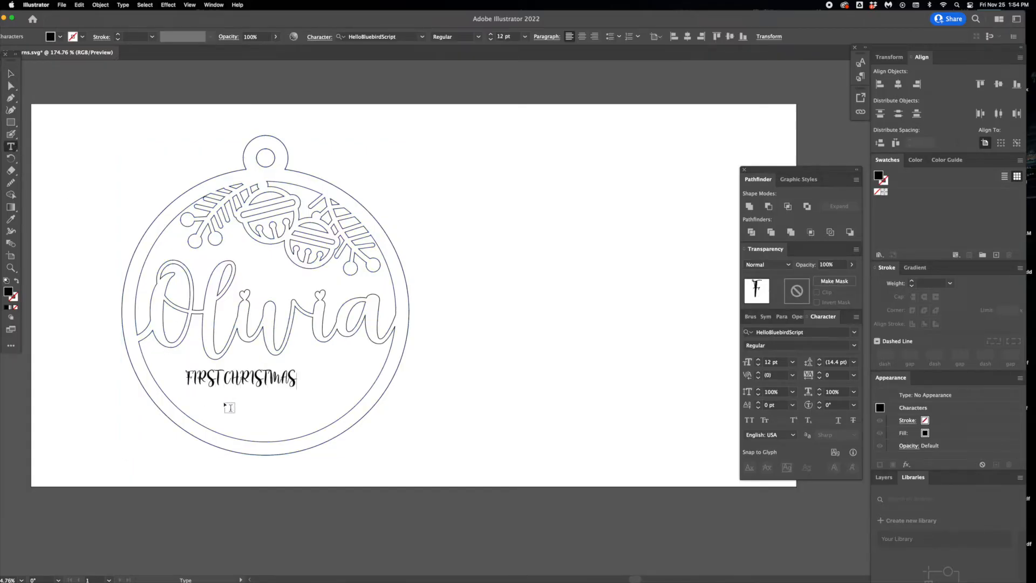
- Set the font of the FIRST CHRISTMAS text to Antenna
left_click(11, 73)
left_click(818, 332)
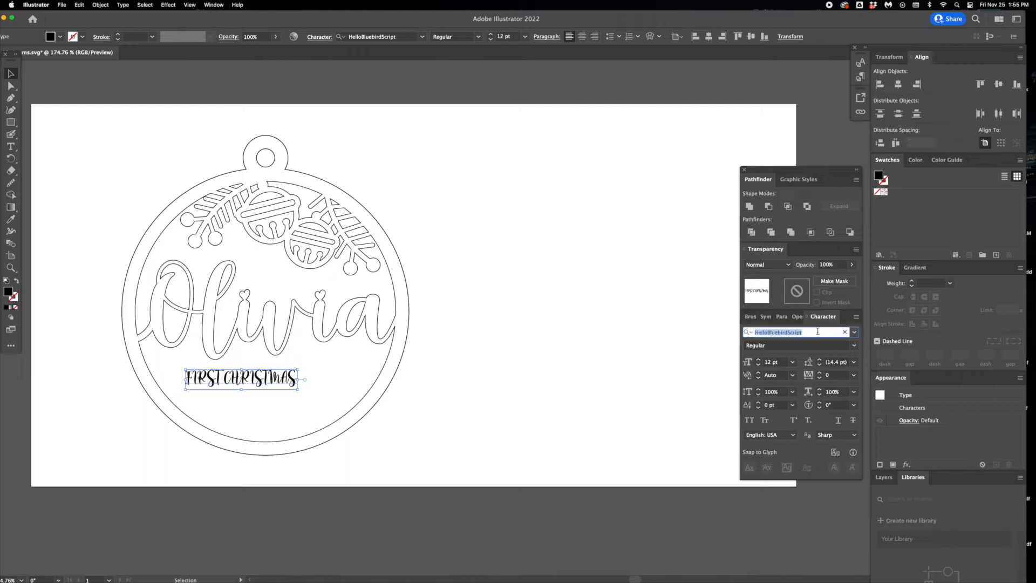
type("ante")
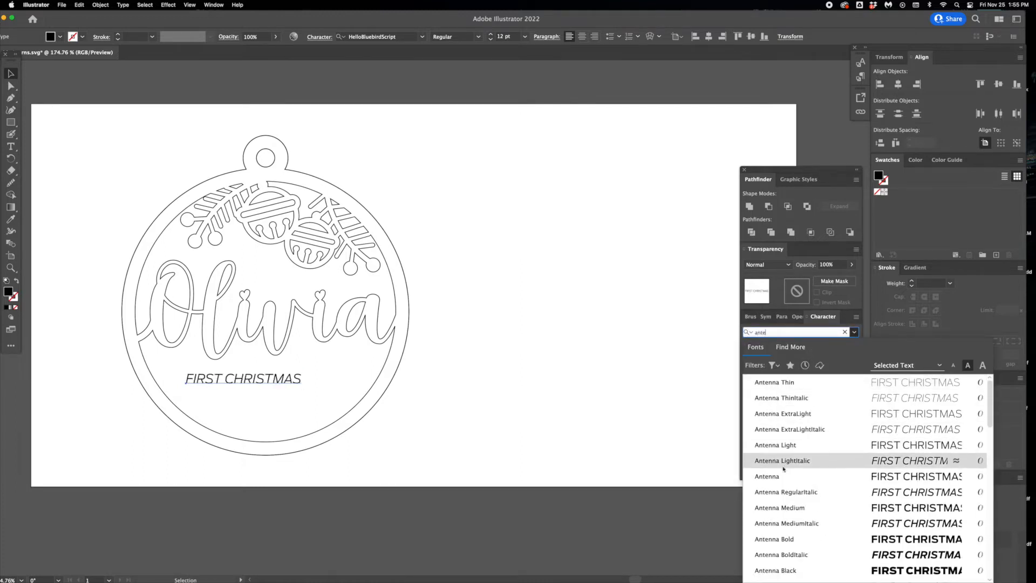
left_click(780, 476)
- Enlarge the text to about 14.5 pt and add a matching line reading 2022 centred beneath it
mouse_move(331, 402)
left_mouse_down()
mouse_move(324, 380)
mouse_move(316, 394)
left_mouse_up()
double_click(314, 395)
key("super+a")
type("2022")
left_click(10, 73)
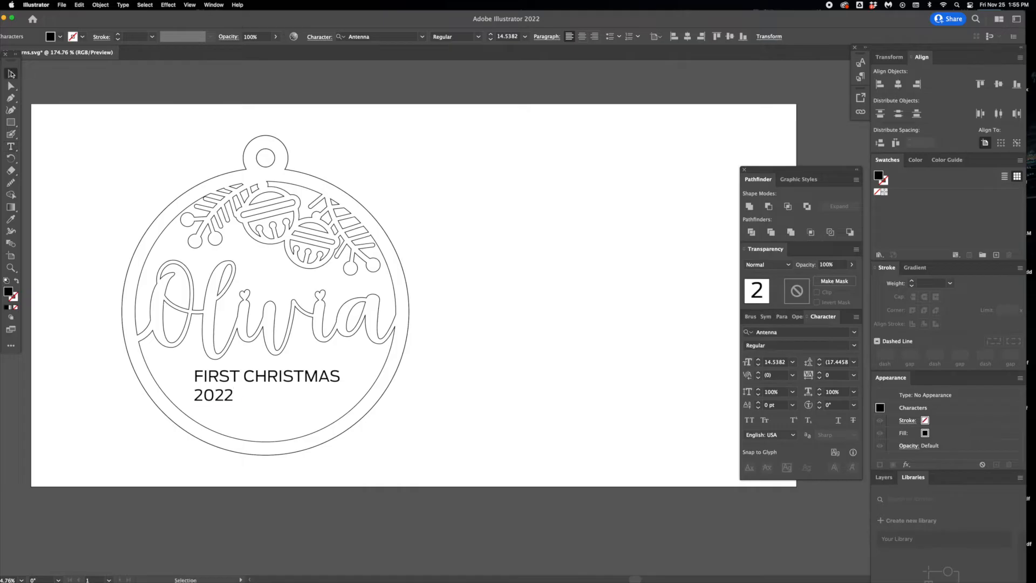
left_click_drag(213, 401, 262, 399)
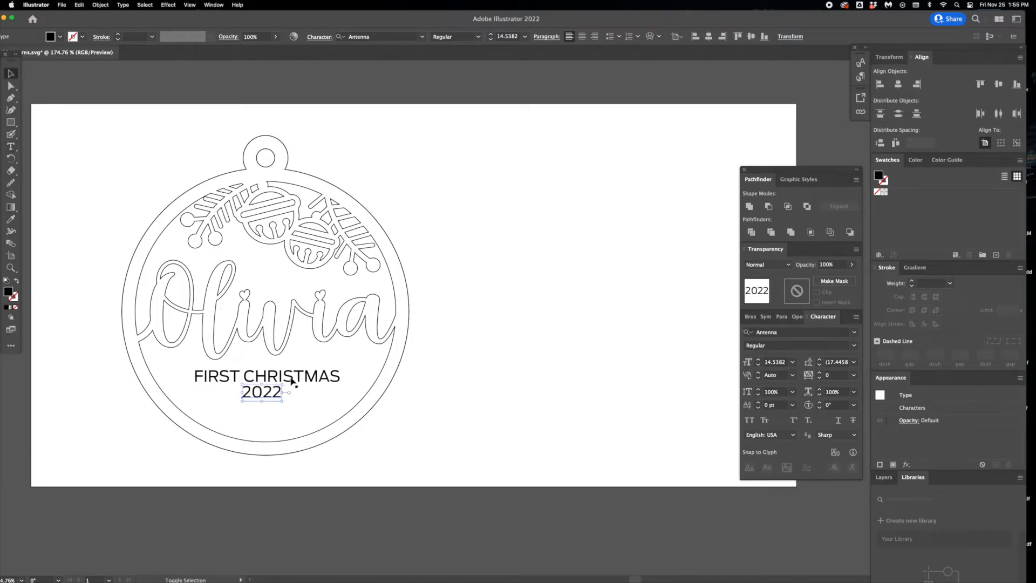
- Convert the FIRST CHRISTMAS and 2022 text lines to outlines
left_click(292, 381, "shift")
left_click(123, 5)
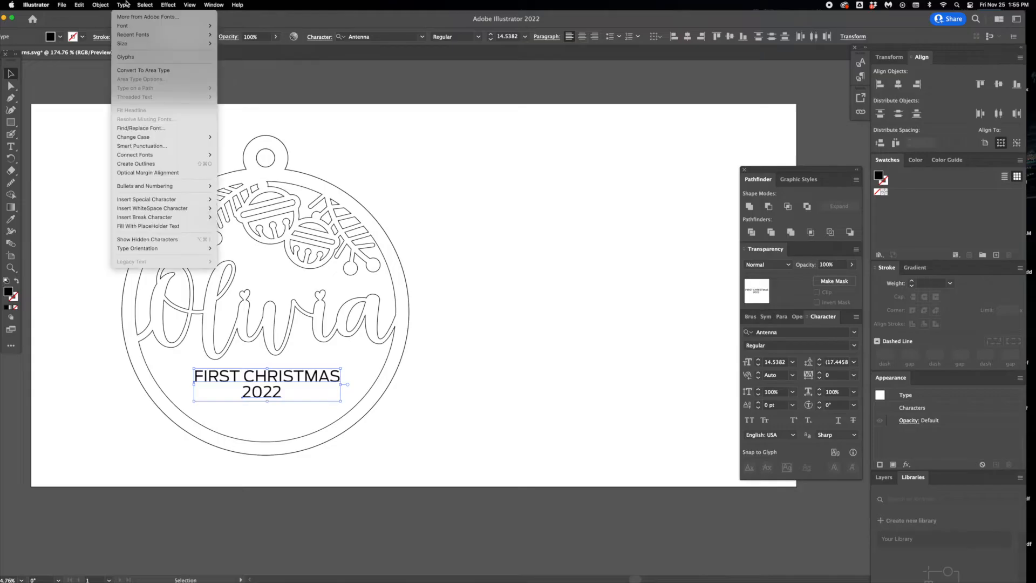
left_click(146, 164)
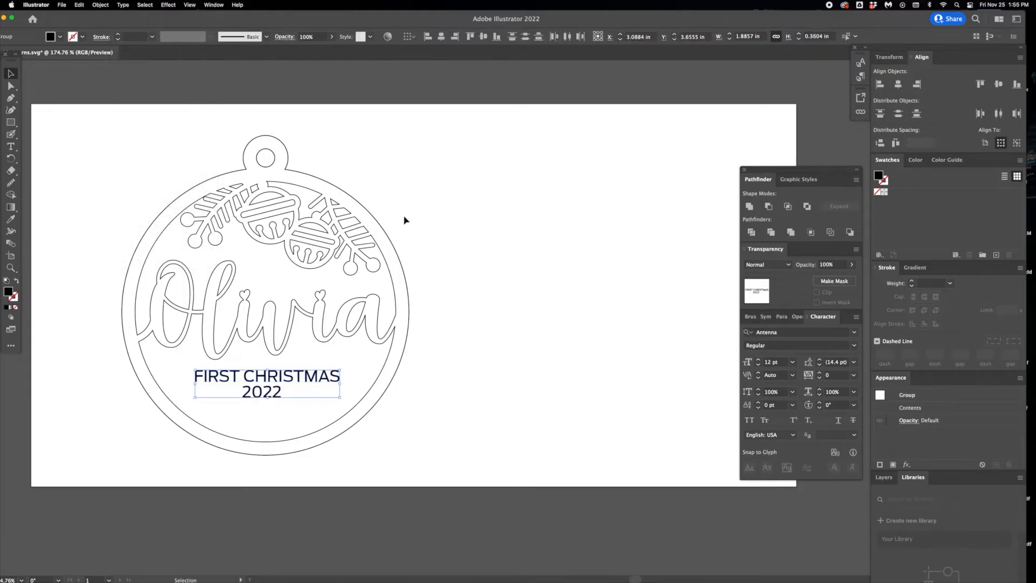
- Fill the outlined FIRST CHRISTMAS and 2022 text with red D80E0E
double_click(9, 292)
left_click(505, 252)
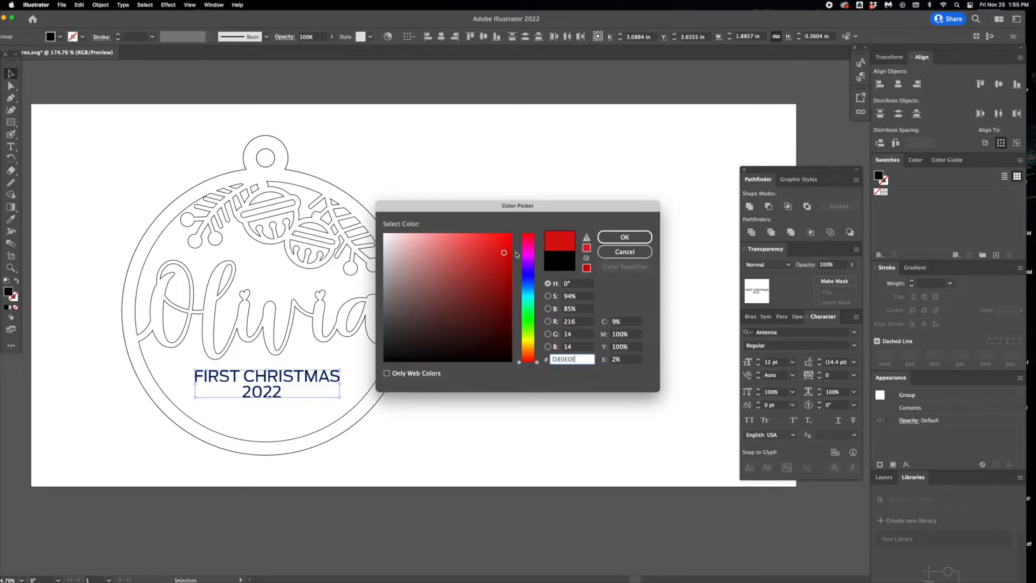
left_click(623, 237)
left_click(100, 114)
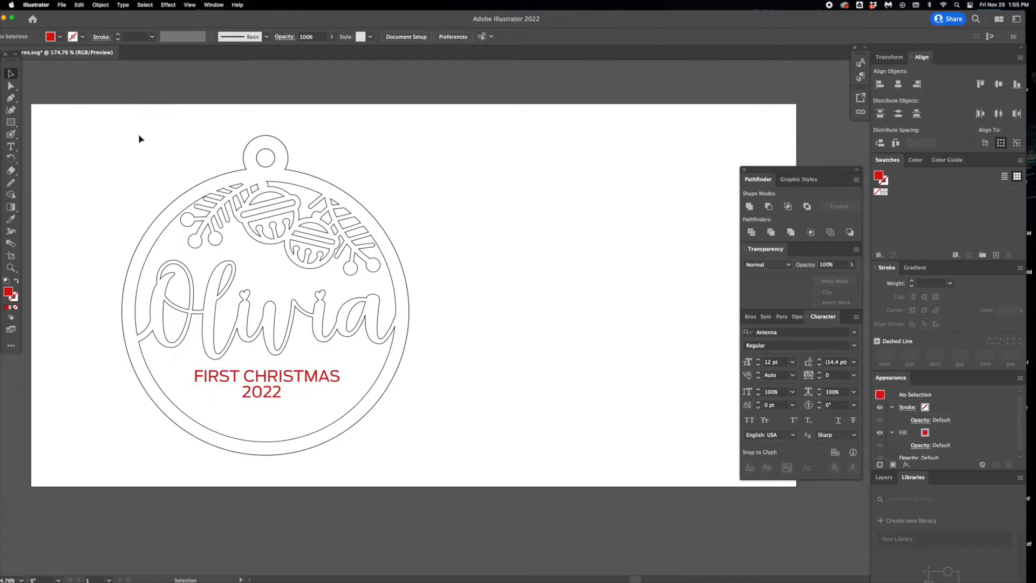
- Move the name layer off the backing so that both ornament layers sit side by side
left_click_drag(246, 173, 542, 172)
left_click(471, 115)
left_click_drag(527, 336, 496, 336)
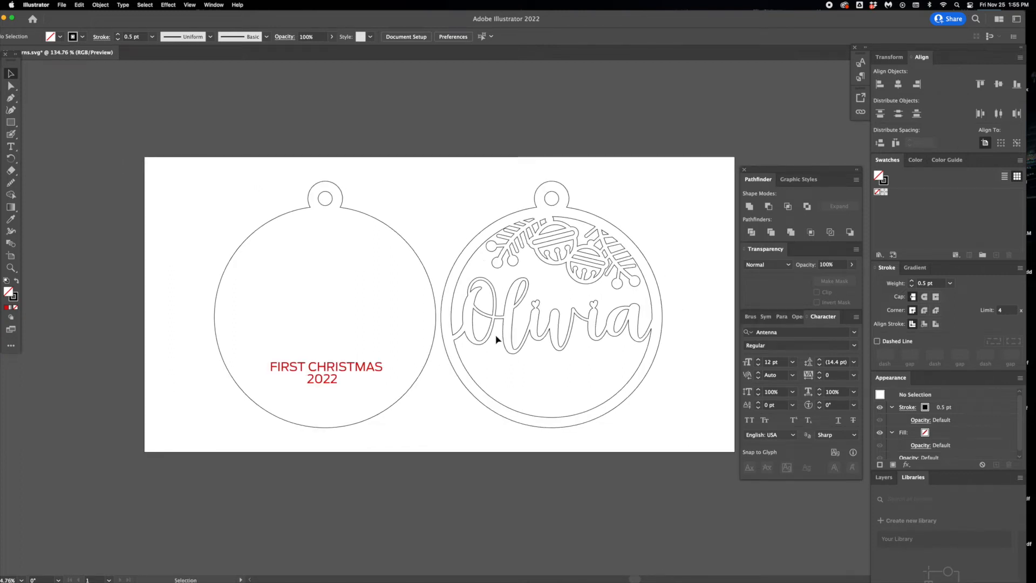
- Preview the name layer on top of the lettered backing and undo the move
left_click_drag(595, 340, 367, 343)
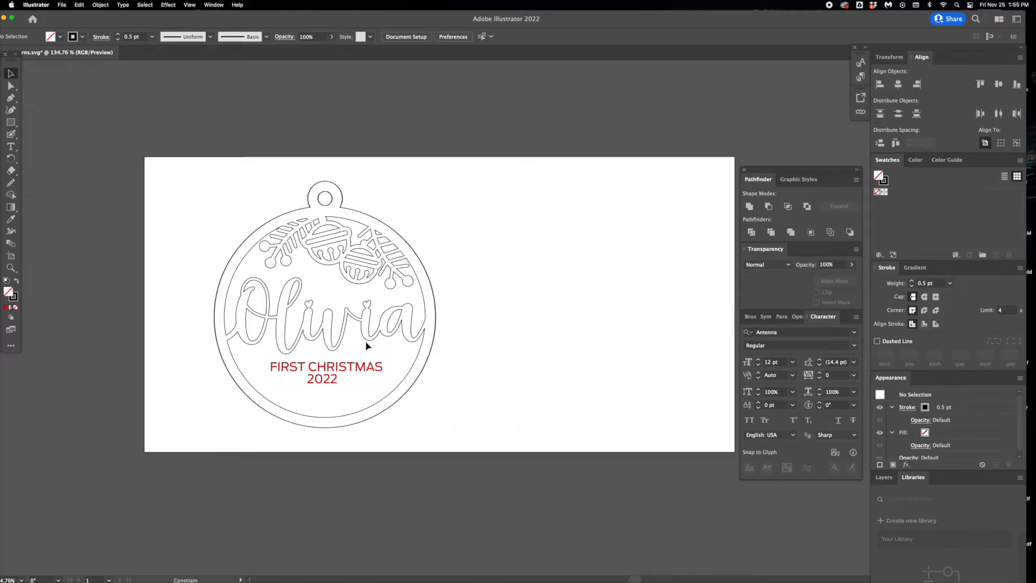
key("super+z")
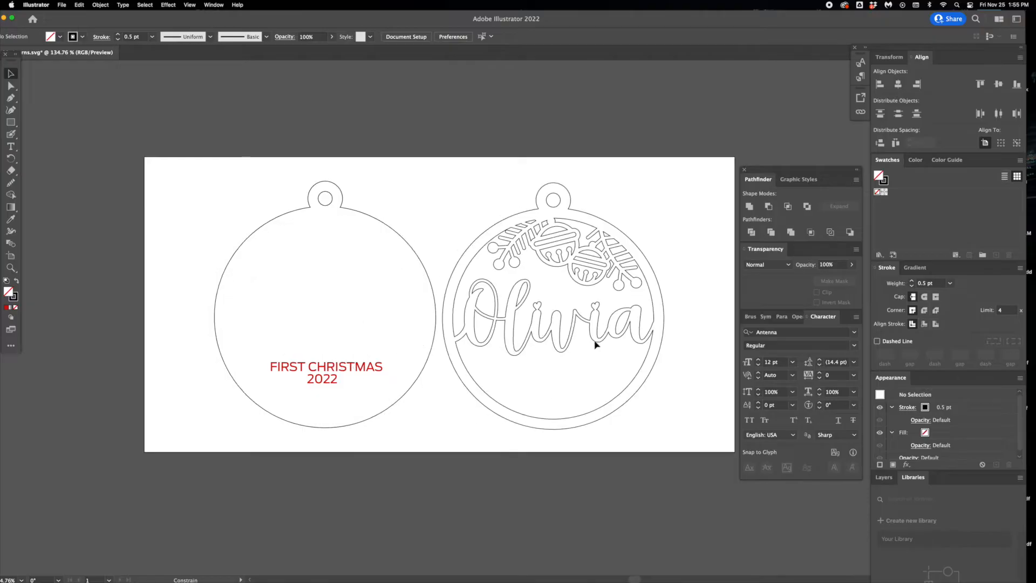
left_click(434, 154)
- Revert the ornament file to its last saved version
left_click(62, 5)
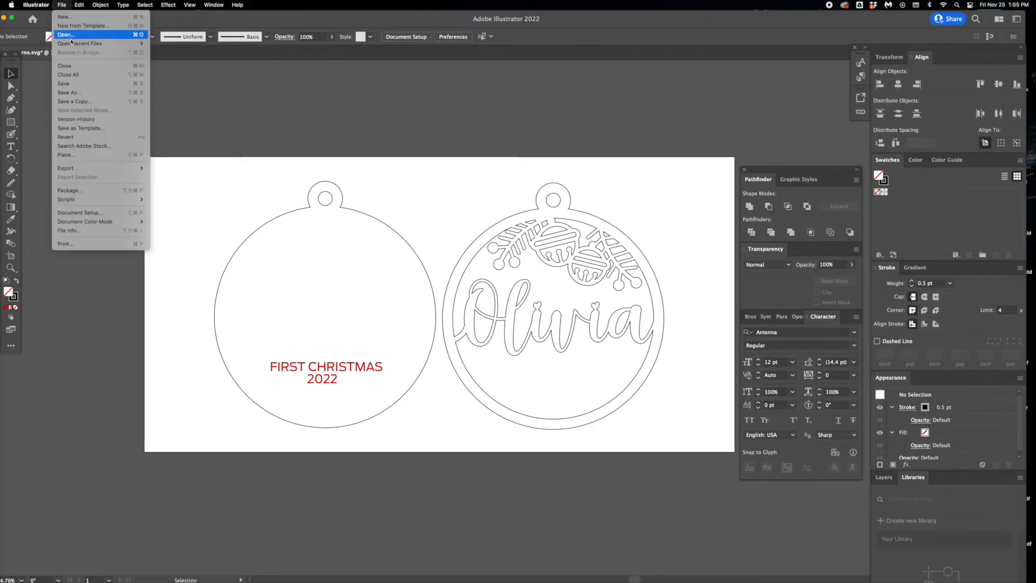
left_click(77, 137)
left_click(599, 320)
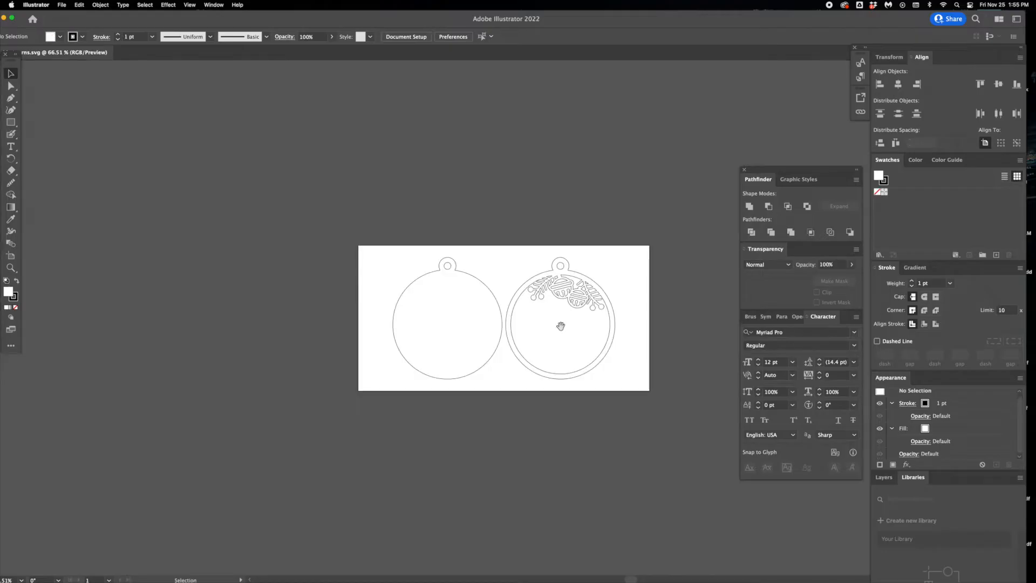
- Add the recipient's first name in capital letters as point text between the two ornament layers
key("super+0")
left_click_drag(664, 361, 599, 358)
left_click(10, 146)
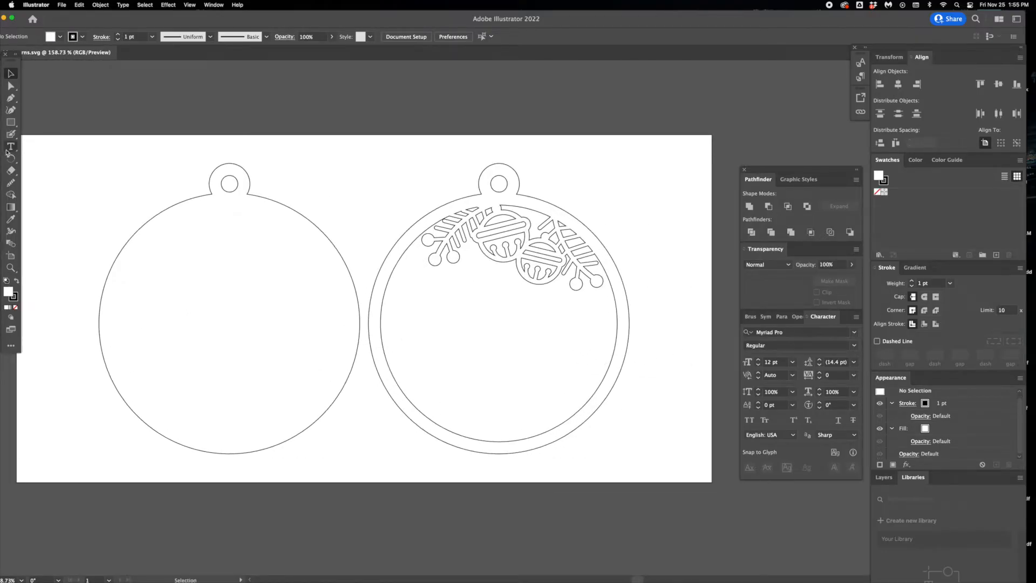
left_click(313, 163)
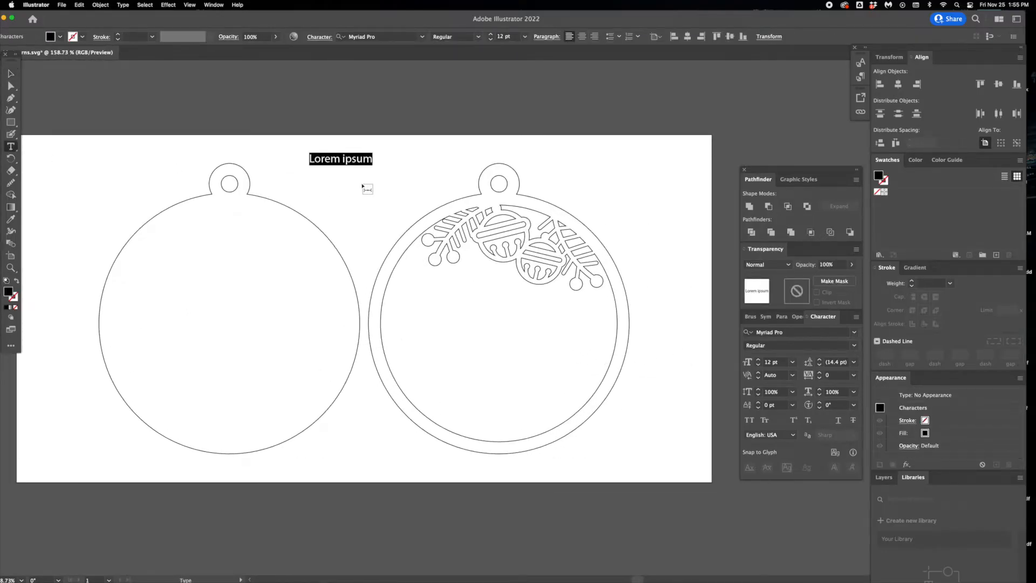
type("OLIVIA")
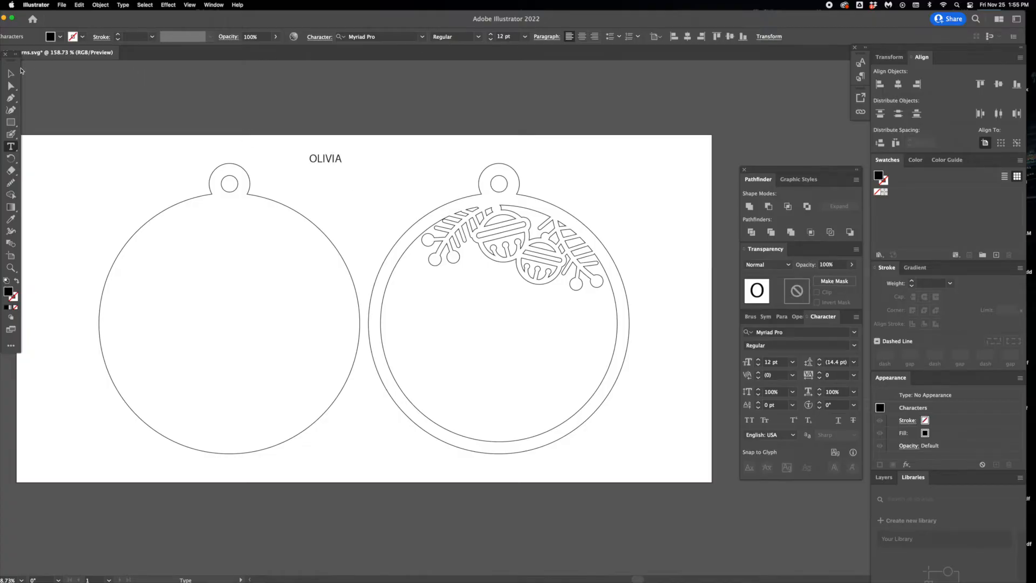
left_click(10, 73)
- Set the name in Superclarendon Regular and enlarge it to about 54 pt across the middle of the right ornament
left_click(775, 333)
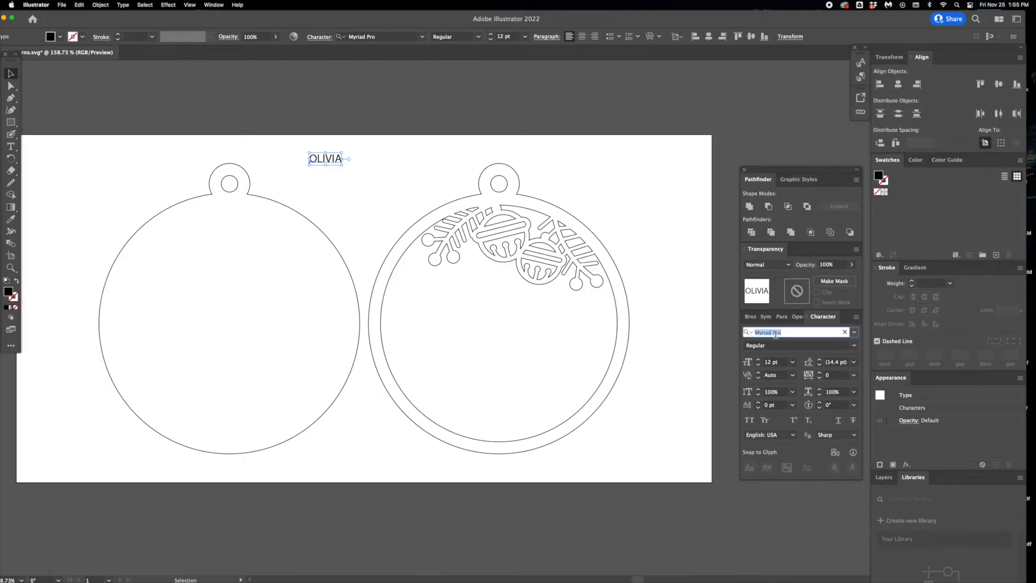
type("super")
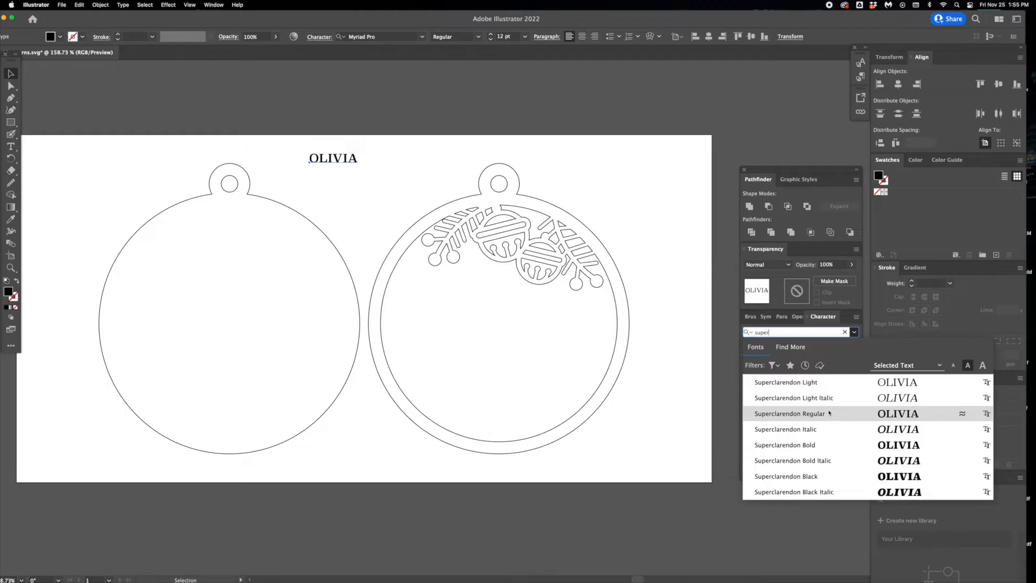
left_click(863, 415)
left_click_drag(402, 243, 639, 278)
left_click_drag(590, 305, 579, 339)
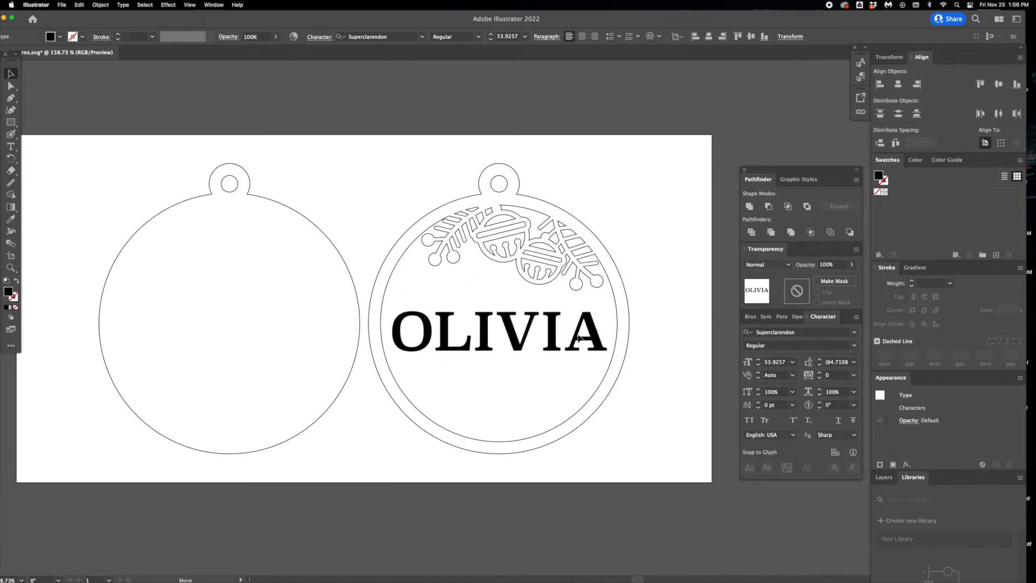
left_click(657, 358)
- Draw a thin bar about 3.53 in wide and 0.08 in thick along the name's upper edge, overlapping the ring on both sides
left_click(10, 122)
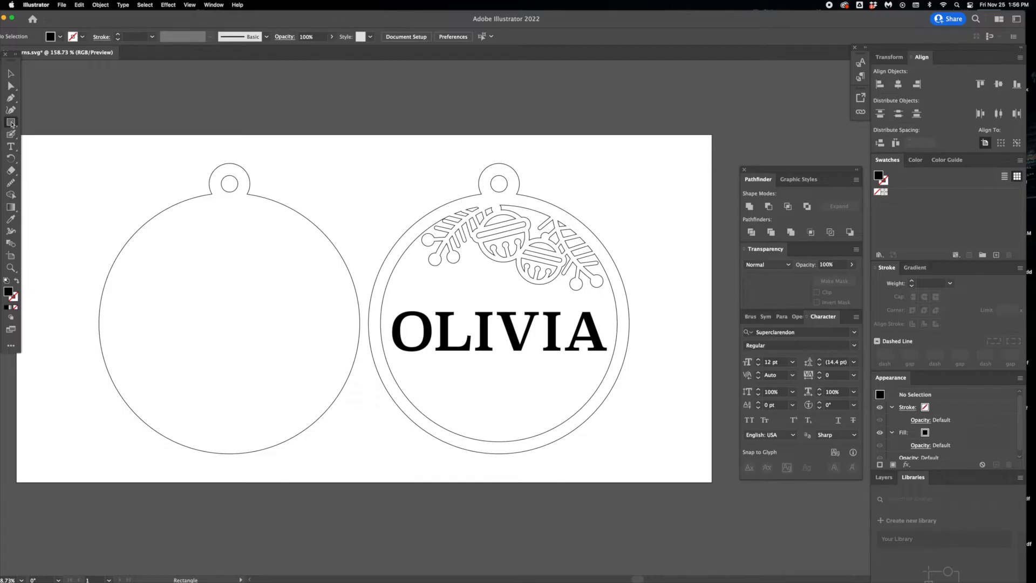
left_click_drag(376, 308, 623, 312)
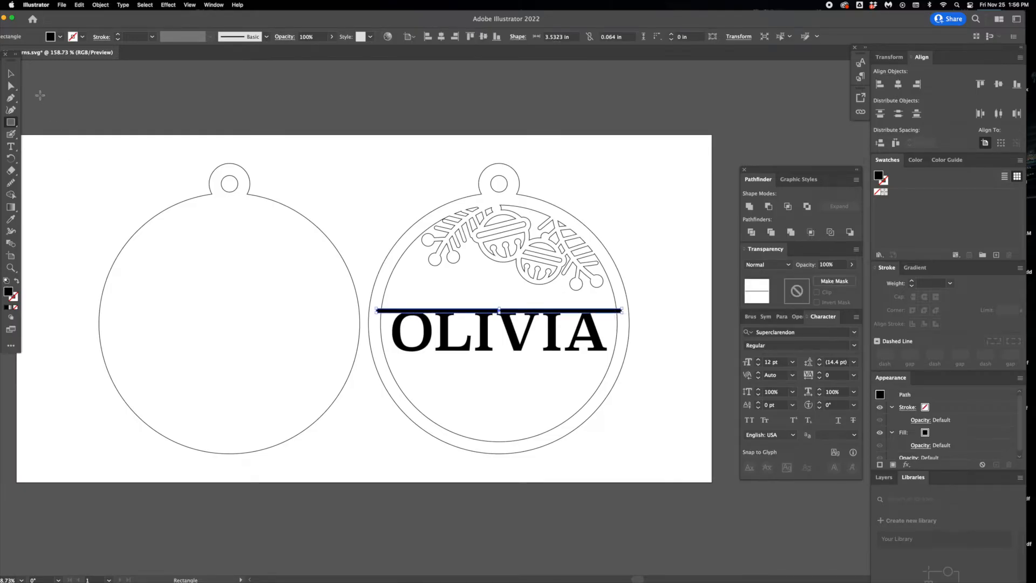
key("v")
scroll(526, 314, "up", 3)
left_click_drag(480, 304, 483, 301)
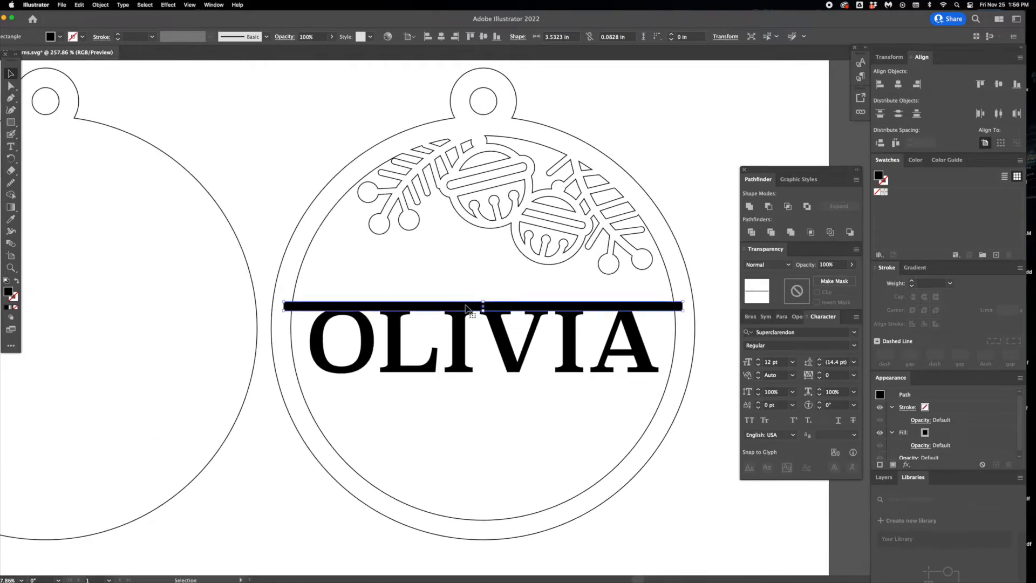
left_click(96, 5)
left_click(104, 6)
left_click_drag(434, 309, 432, 376)
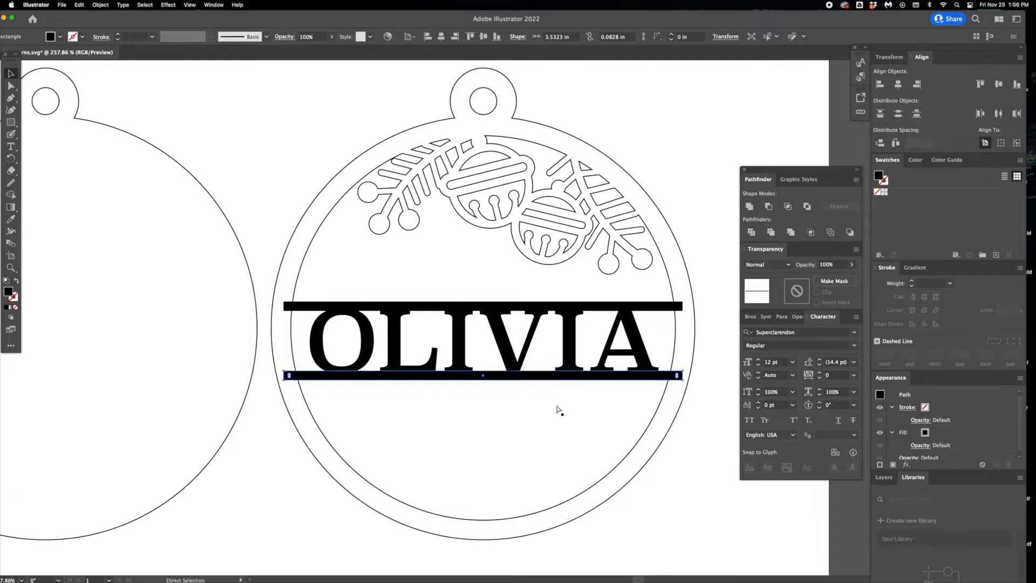
key("super+z")
- Copy and paste the bar and place the copy along the bottom of the letters, reaching the ring on both sides
left_click(79, 5)
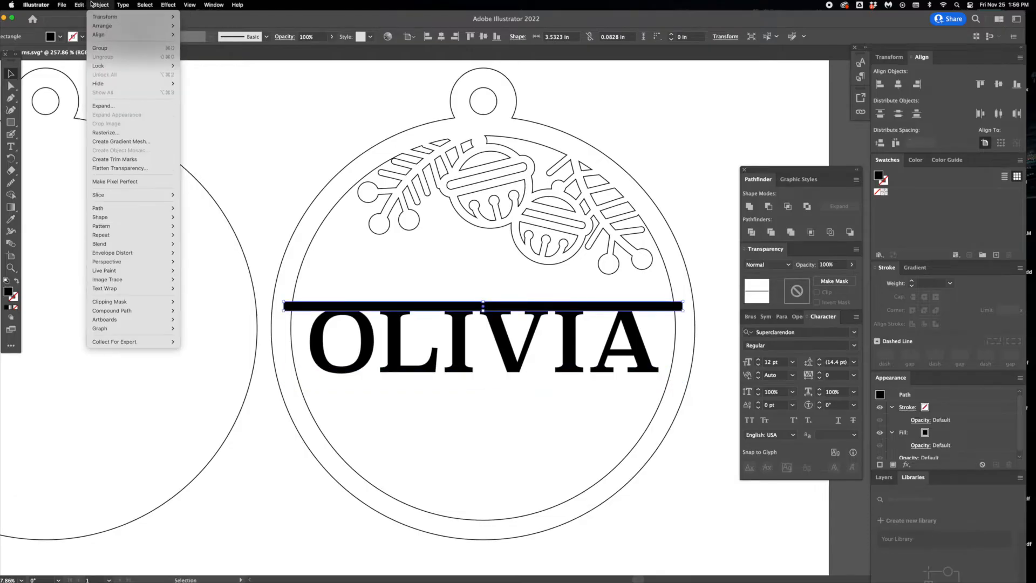
left_click(81, 48)
left_click(80, 5)
left_click(135, 57)
left_click_drag(462, 322, 439, 378)
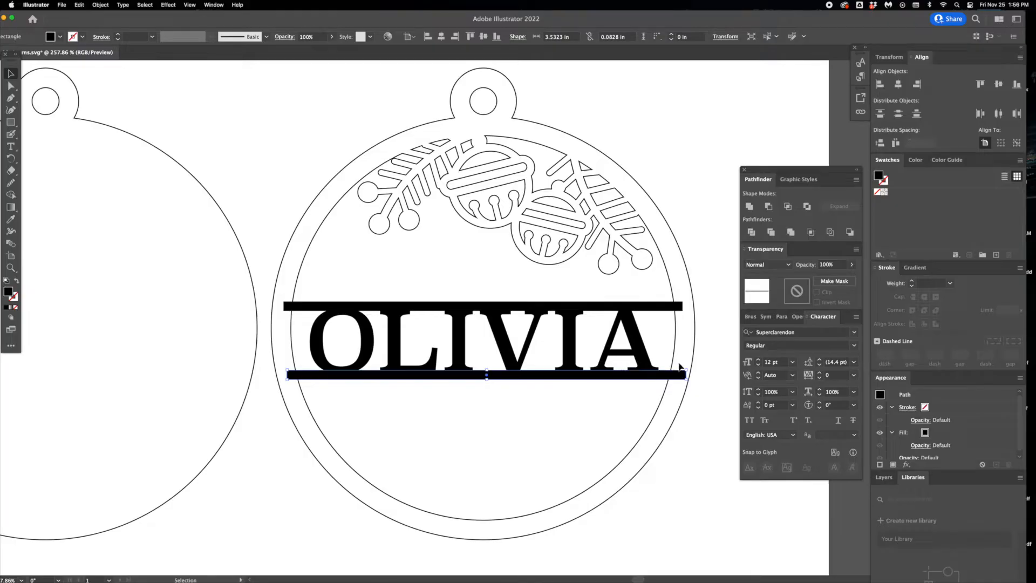
- Convert the name text between the two bars to outlines
left_click(634, 364)
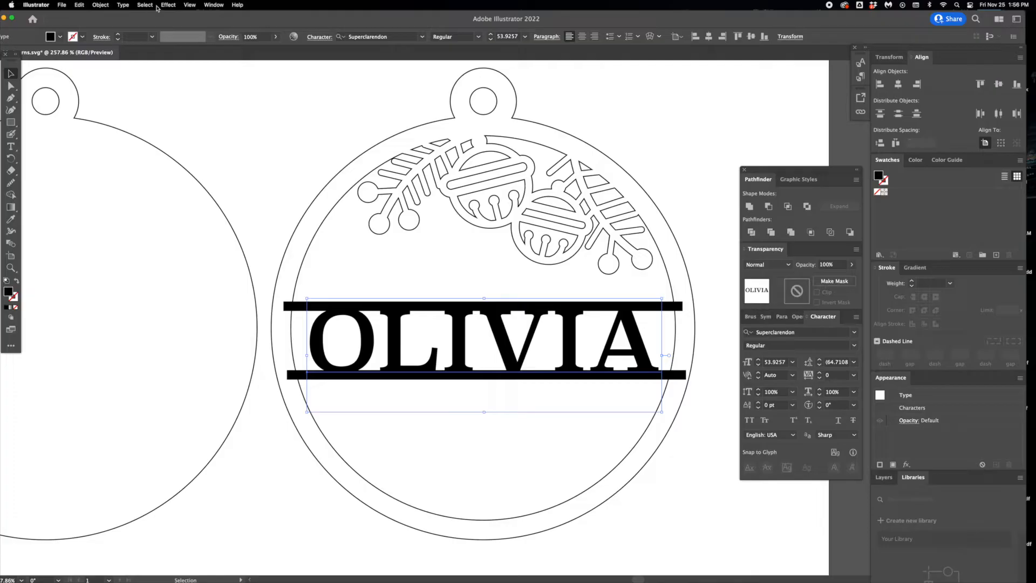
left_click(123, 5)
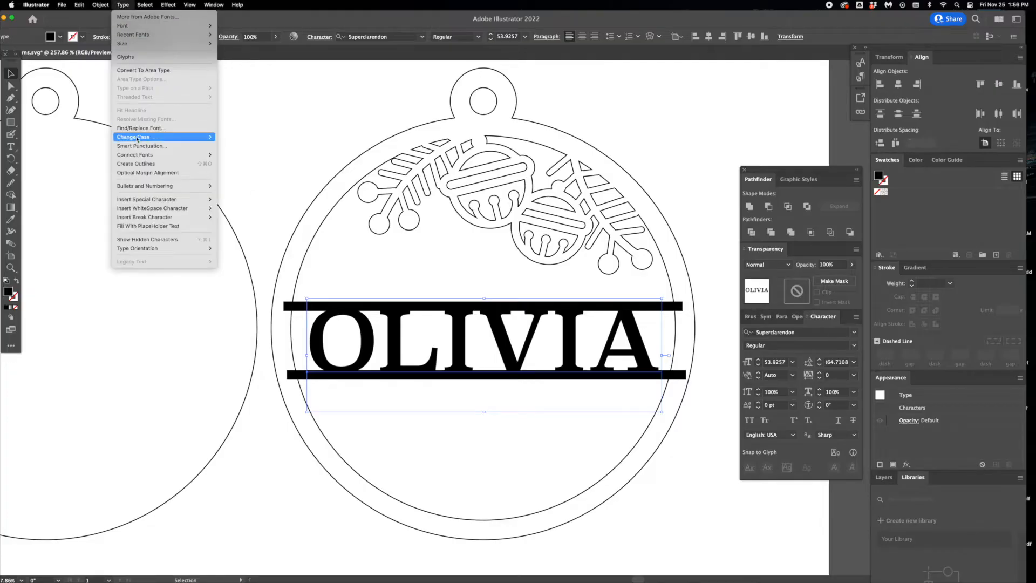
left_click(206, 164)
- Unite the right ornament, the outlined name and both bars into one shape
scroll(500, 259, "down", 3)
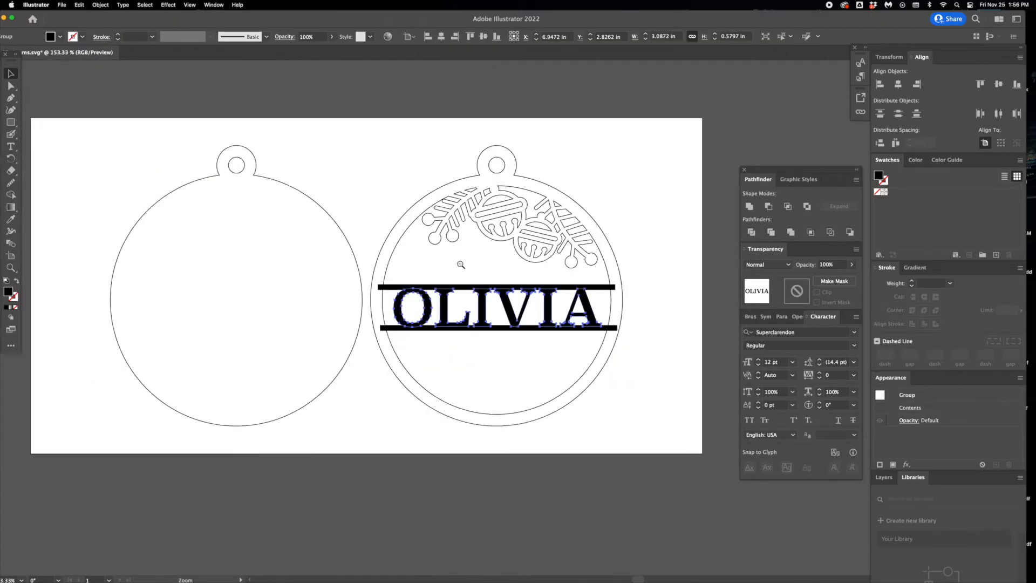
left_click_drag(453, 262, 375, 132)
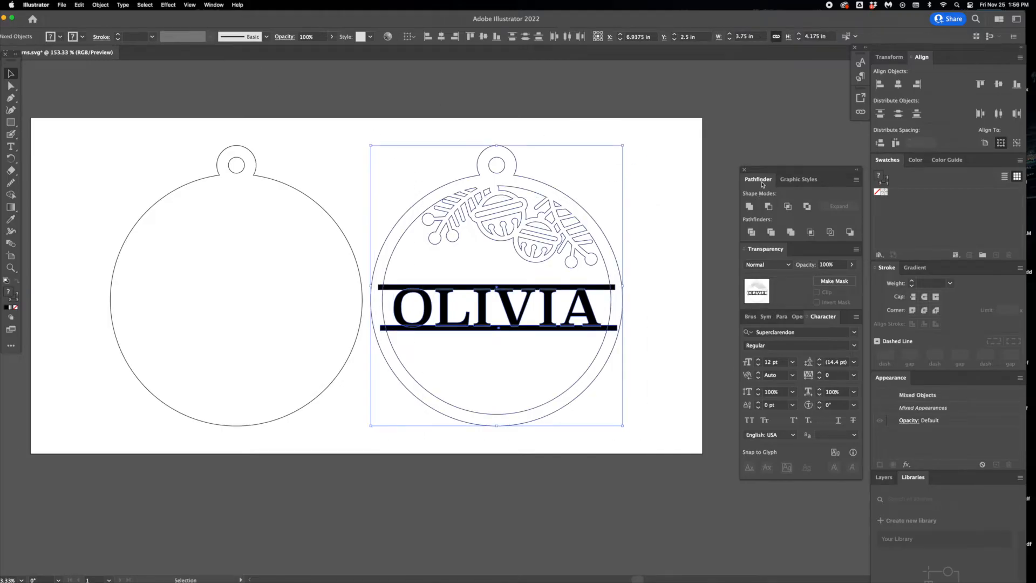
left_click(752, 208)
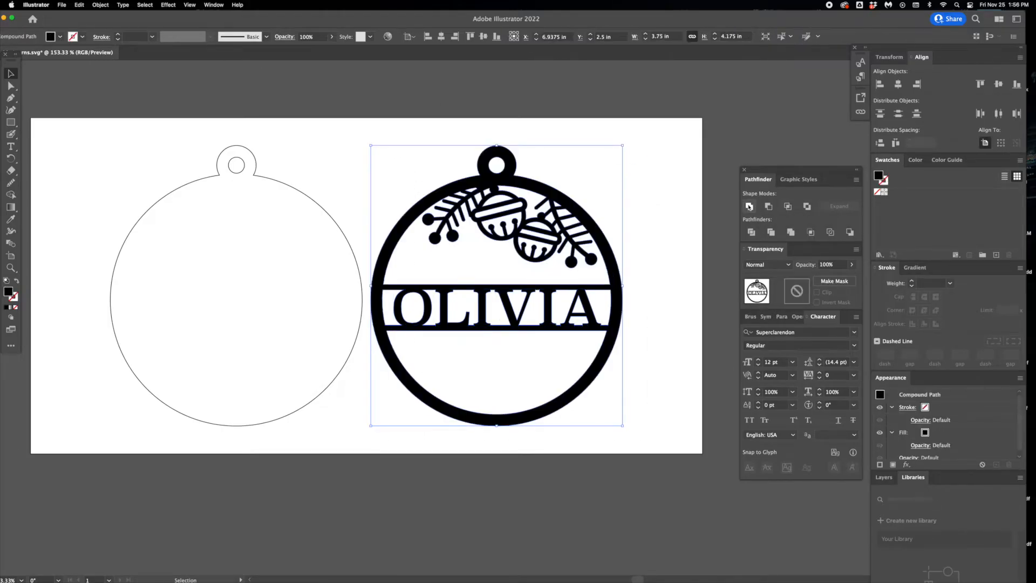
- Swap the united ornament's fill and stroke, and set its stroke weight to .5 pt
left_click(16, 282)
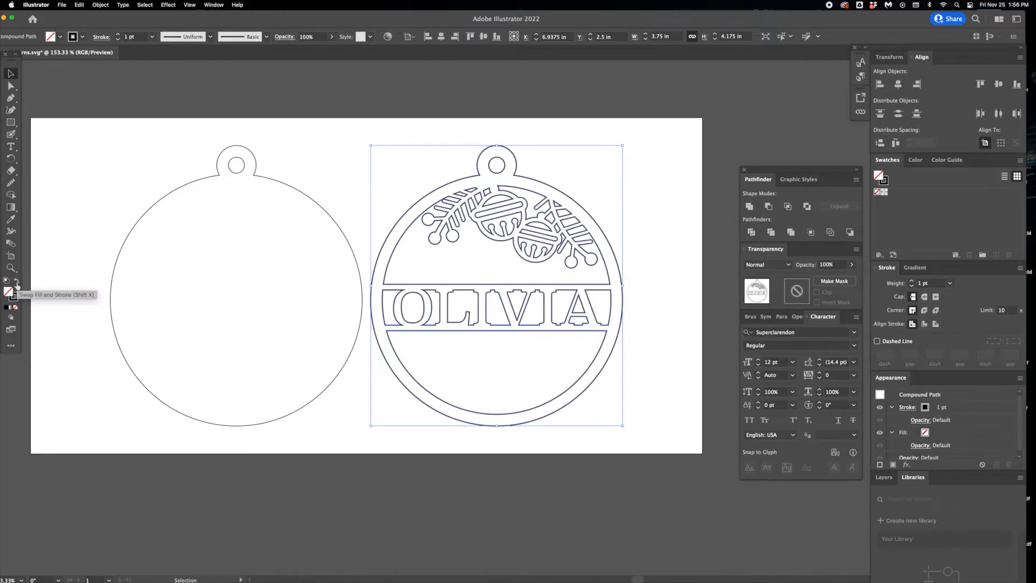
left_click(930, 283)
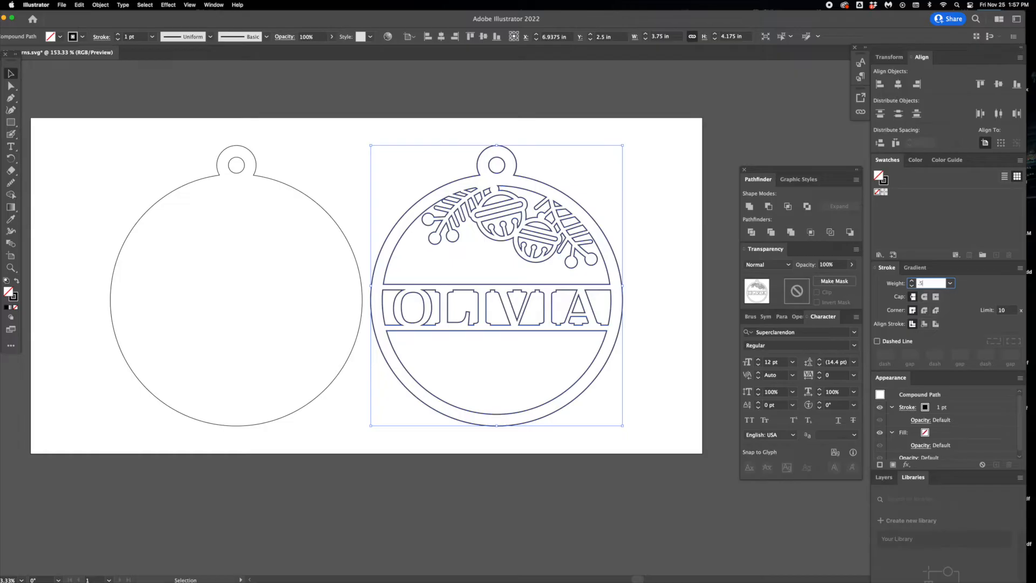
type(".5")
key("Return")
left_click(685, 158)
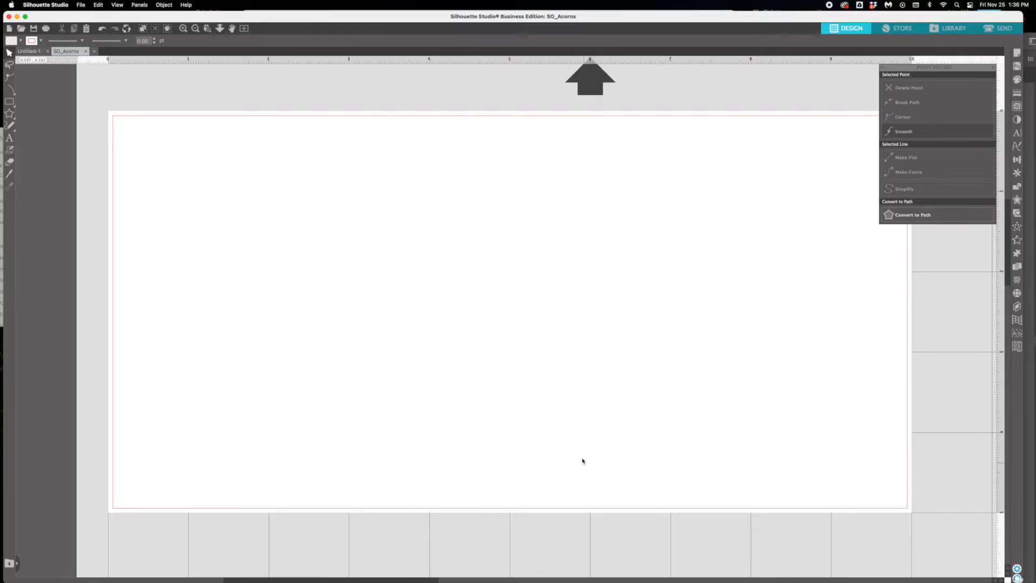
- Switch to Silhouette Studio and open the recent file SO_Acorns.svg
left_click(72, 5)
mouse_move(80, 5)
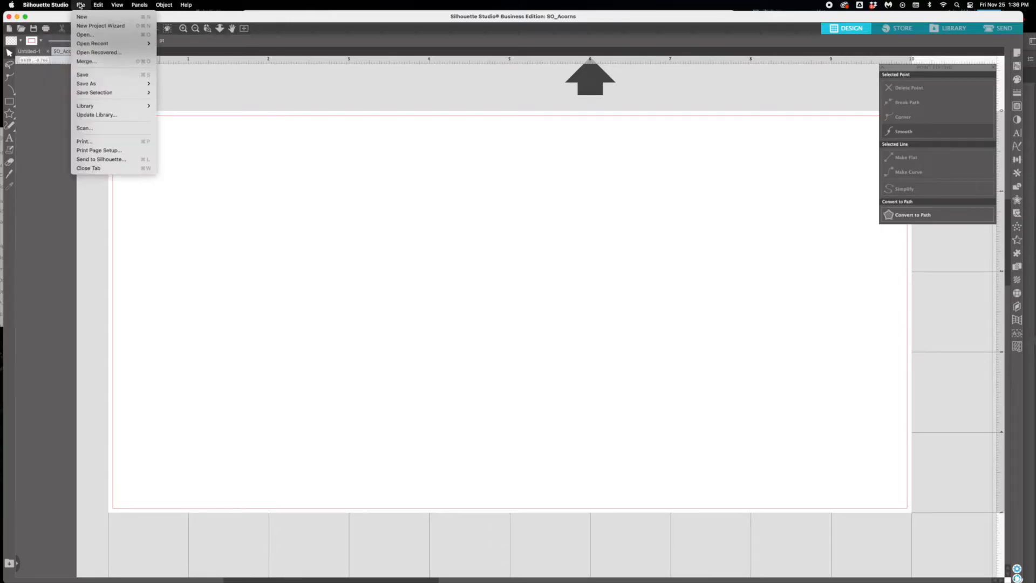
mouse_move(88, 48)
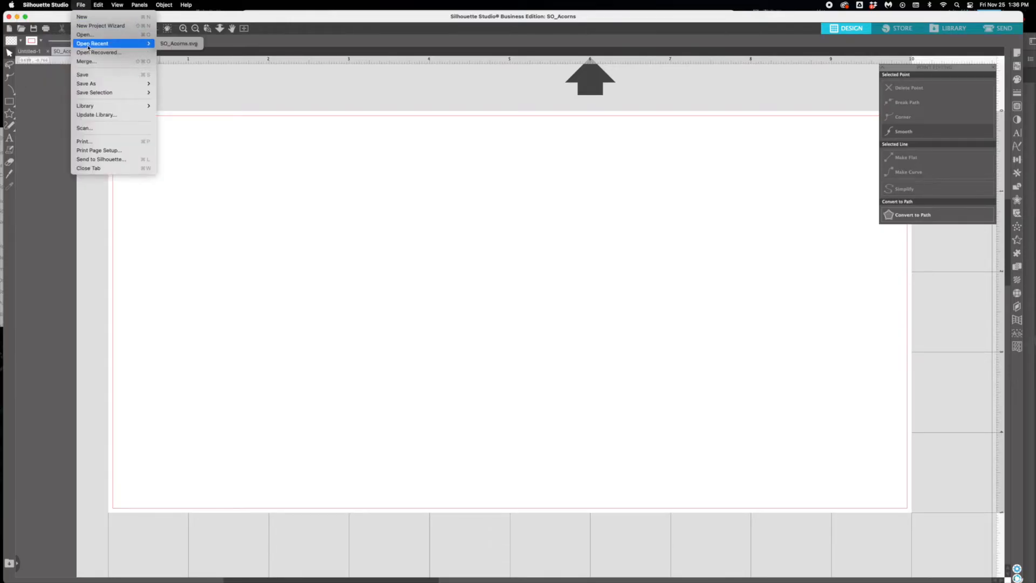
left_click(179, 43)
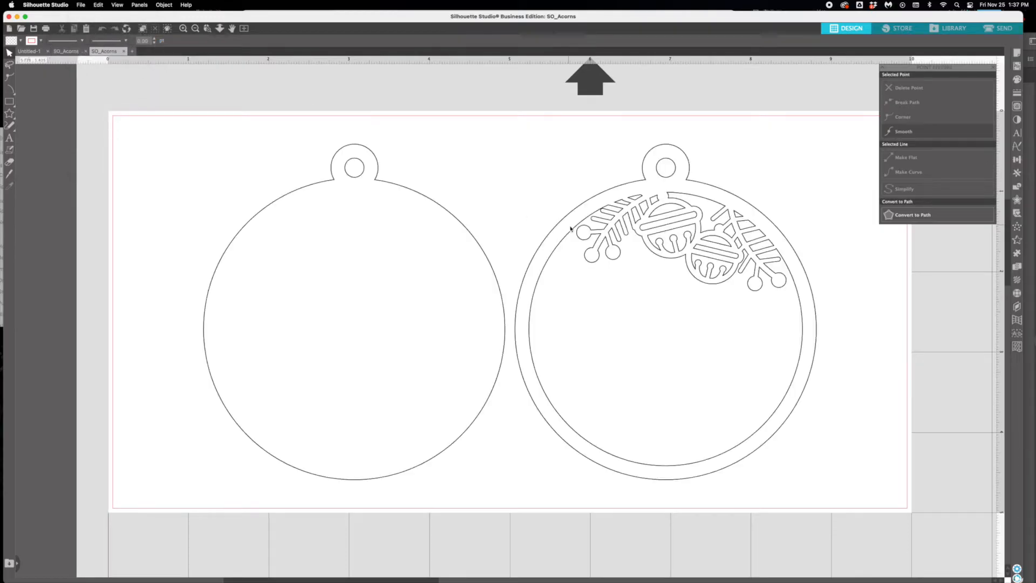
left_click(573, 229)
left_click(485, 222)
left_click(471, 234)
left_click(553, 239)
left_click(491, 224)
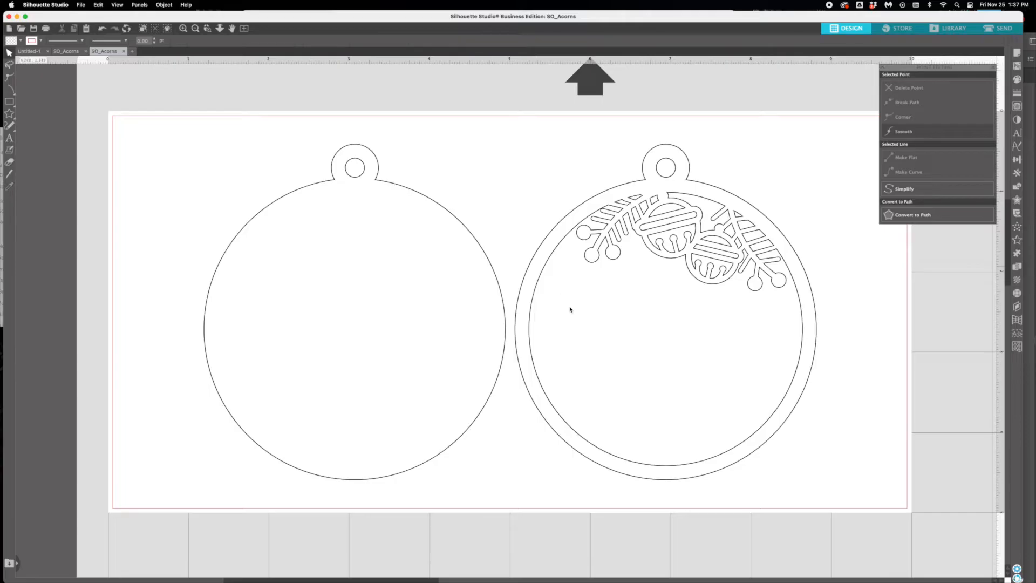
- Add the recipient's first name as text above and between the two ornament layers
left_click(9, 138)
left_click(414, 152)
type("Ol")
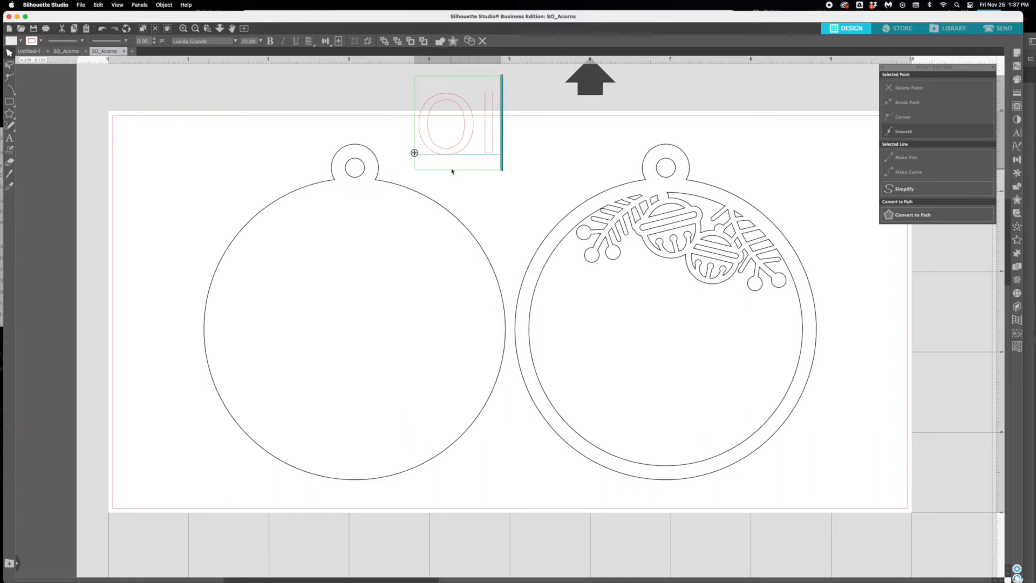
type("ivia")
- Change the whole name's font to Hello Bluebird Script
key("super+a")
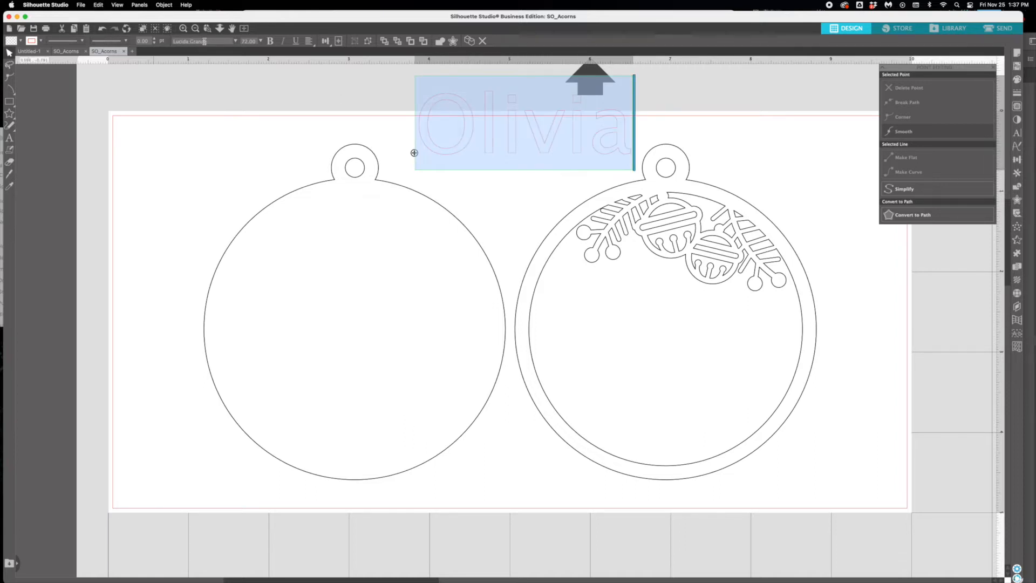
left_click_drag(209, 42, 174, 42)
key("BackSpace")
key("super+v")
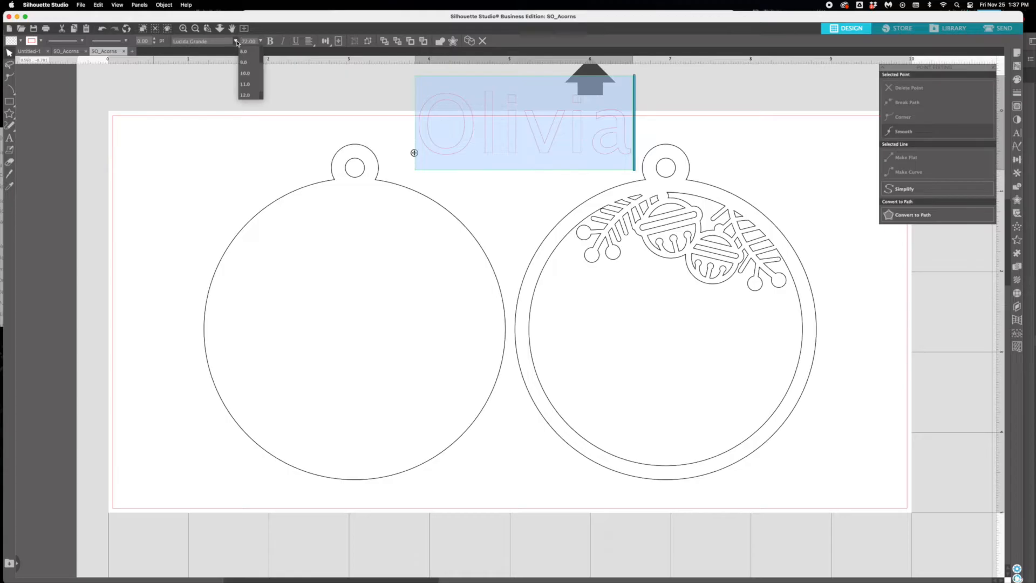
left_click(235, 41)
scroll(214, 101, "up", 3)
scroll(214, 101, "up", 10)
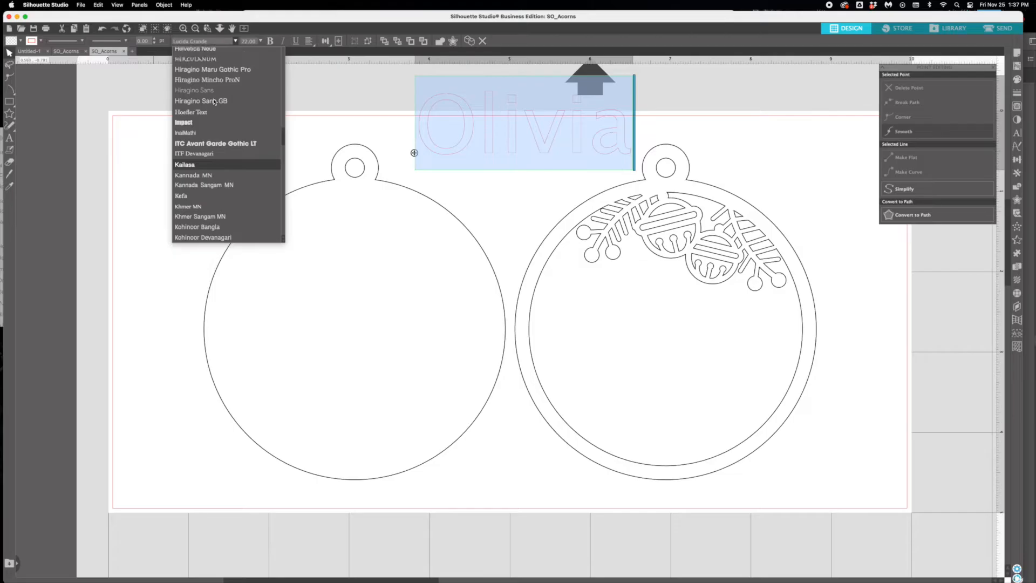
left_click(214, 99)
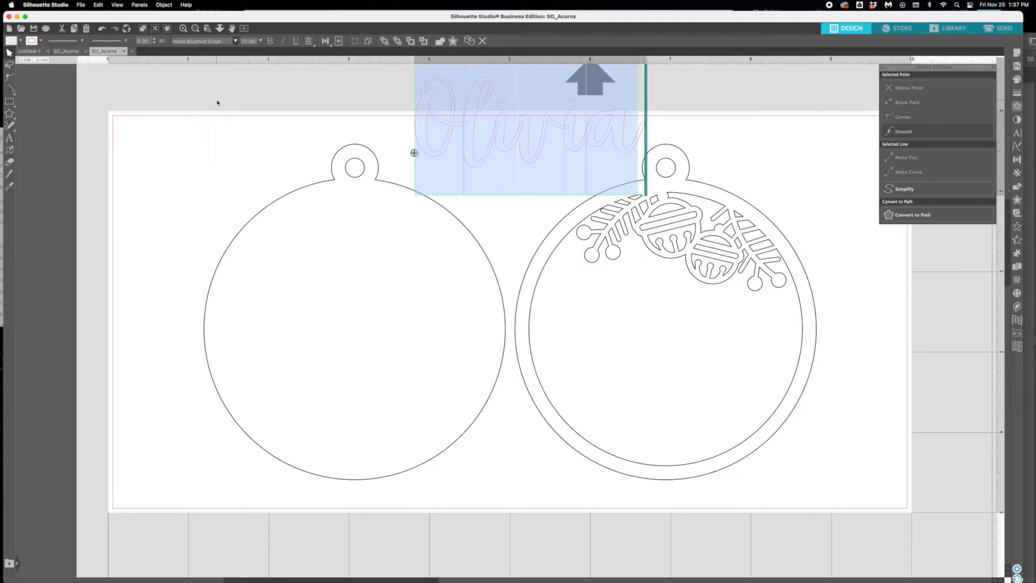
left_click(299, 196)
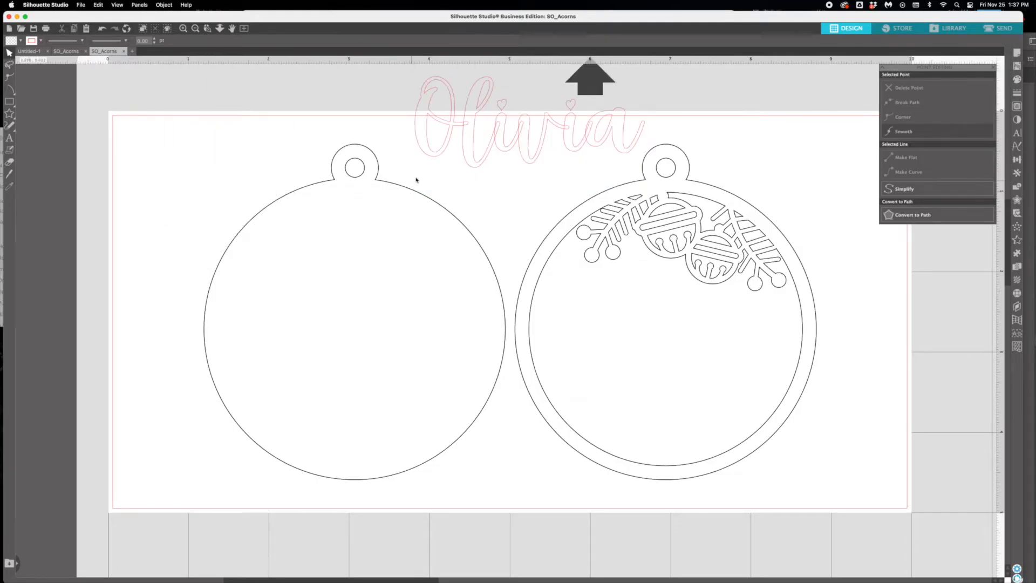
- Move the script name inside the right ornament and enlarge it to about 3.3 in wide so its last letter overlaps the ring
left_click(486, 166)
left_click_drag(493, 178, 629, 375)
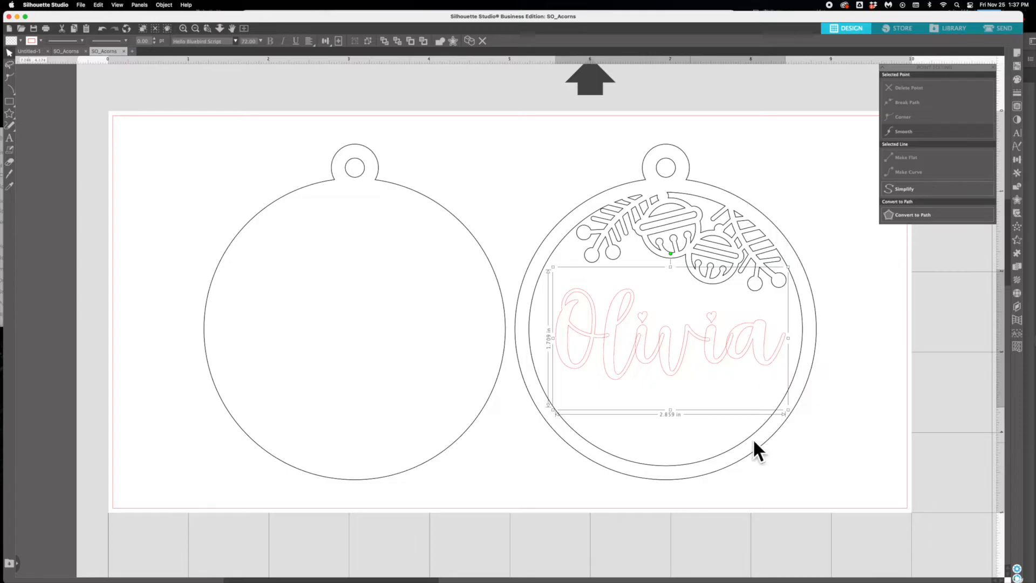
left_click_drag(788, 410, 809, 423)
left_click_drag(552, 268, 542, 260)
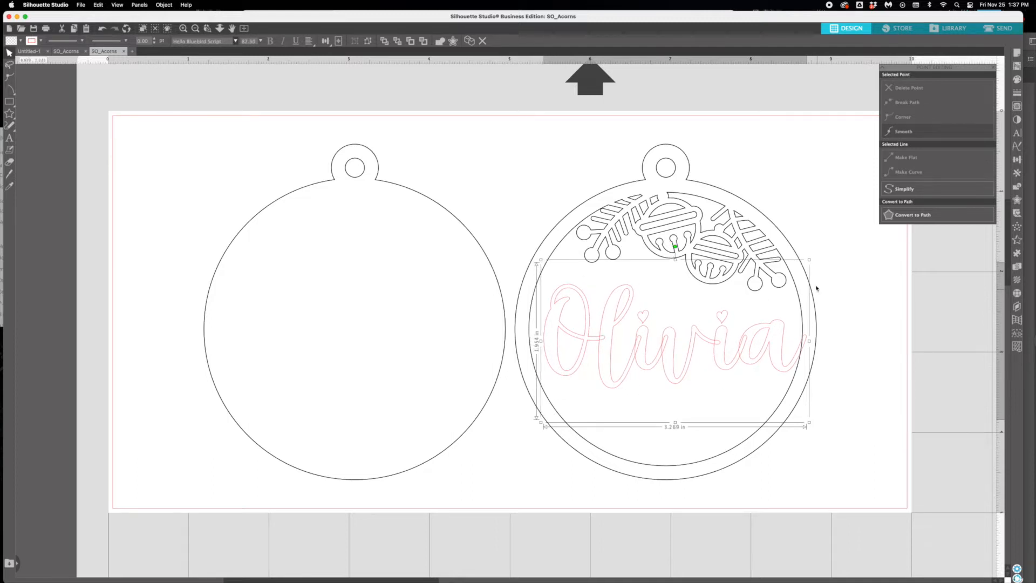
left_click(849, 290)
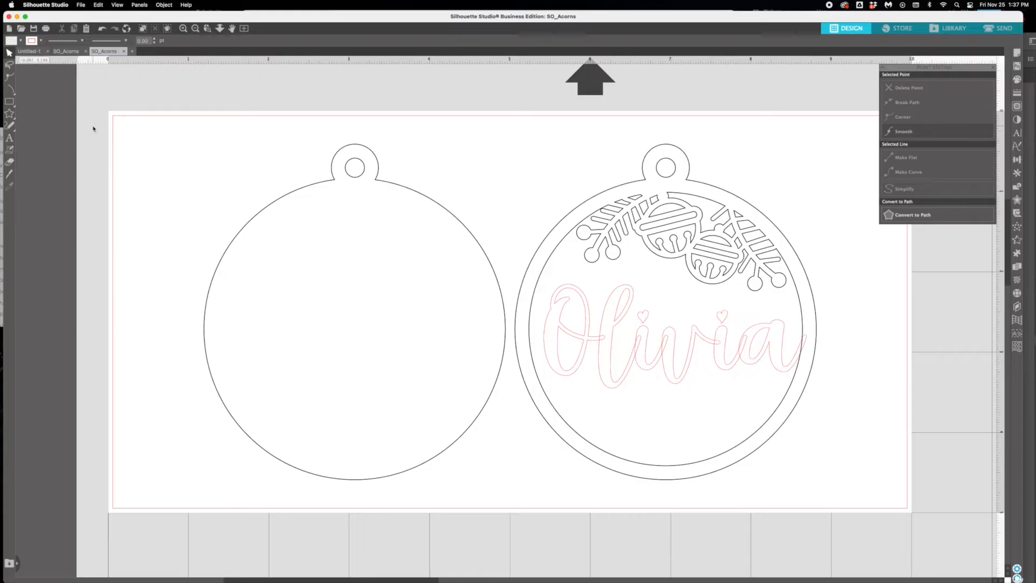
- Draw a short freehand line about 0.26 in wide linking the name's first letter to the left side of the ring
left_click(10, 126)
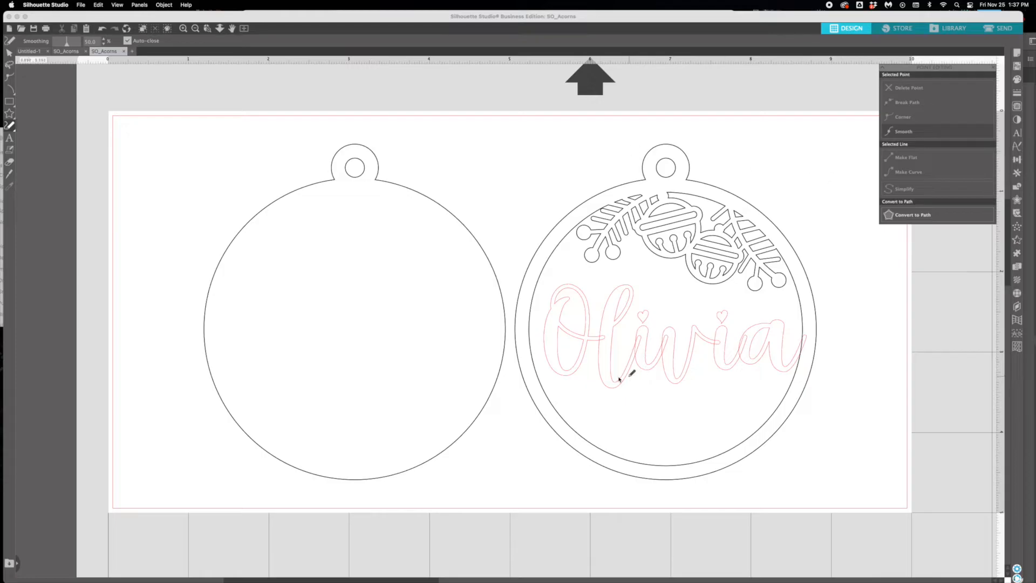
left_click_drag(529, 368, 552, 348)
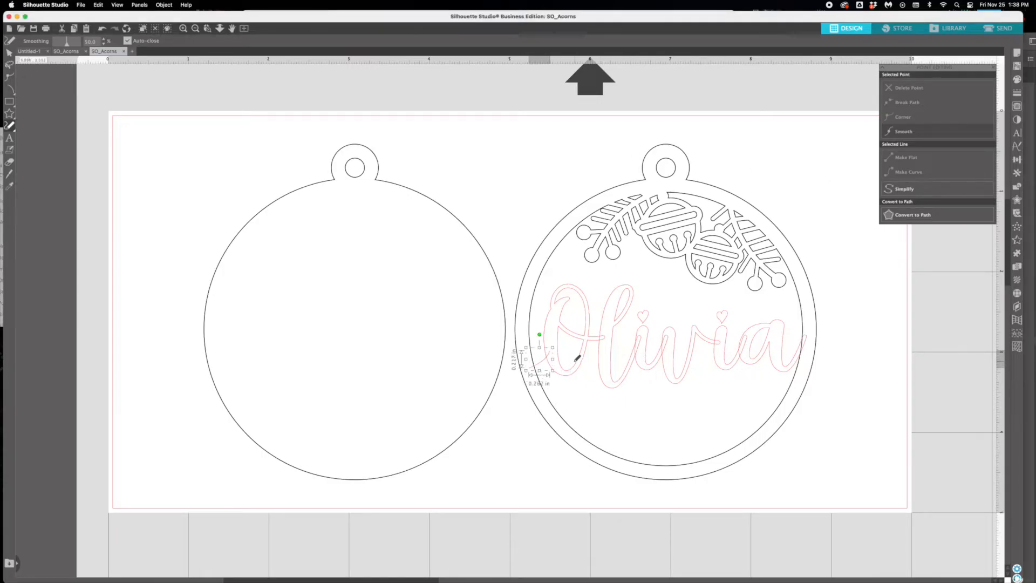
- Thicken the short freehand connecting line to 5.25 pt
left_click(1017, 94)
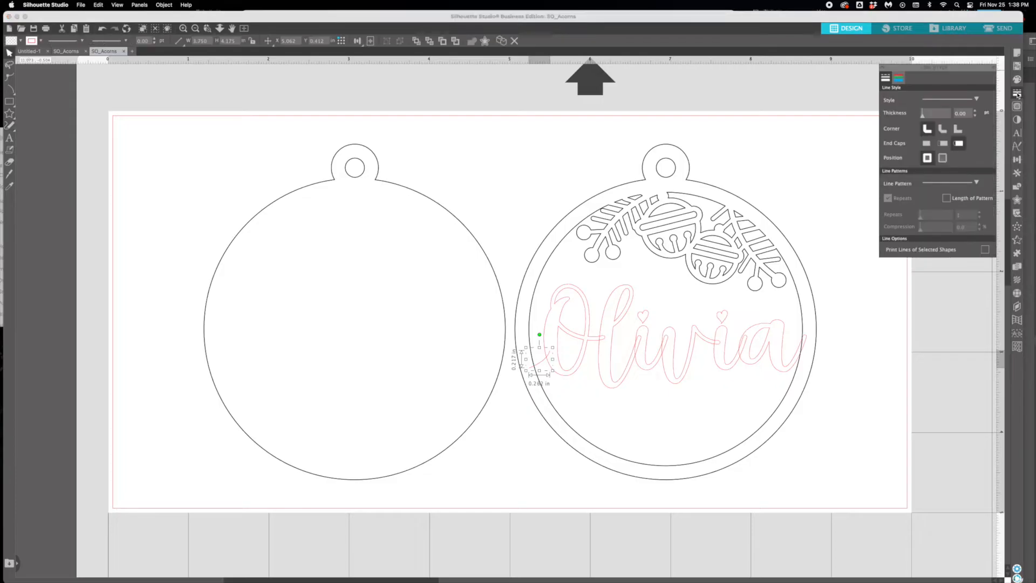
left_click(976, 112)
left_click(976, 112)
left_click(976, 111)
left_click(976, 112)
left_click(976, 112)
left_click(976, 111)
left_click(975, 112)
left_click(976, 112)
left_click(975, 112)
left_click(976, 112)
left_click(976, 111)
left_click(976, 116)
left_click(976, 116)
left_click(976, 116)
- Detach the thickened connecting line's outline so it becomes a solid shape
left_click(164, 5)
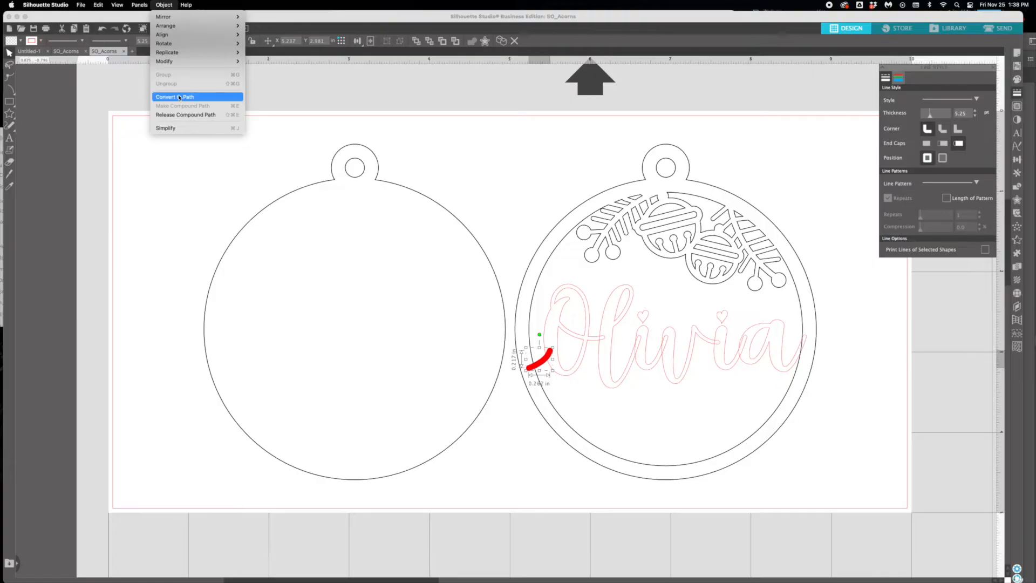
mouse_move(170, 66)
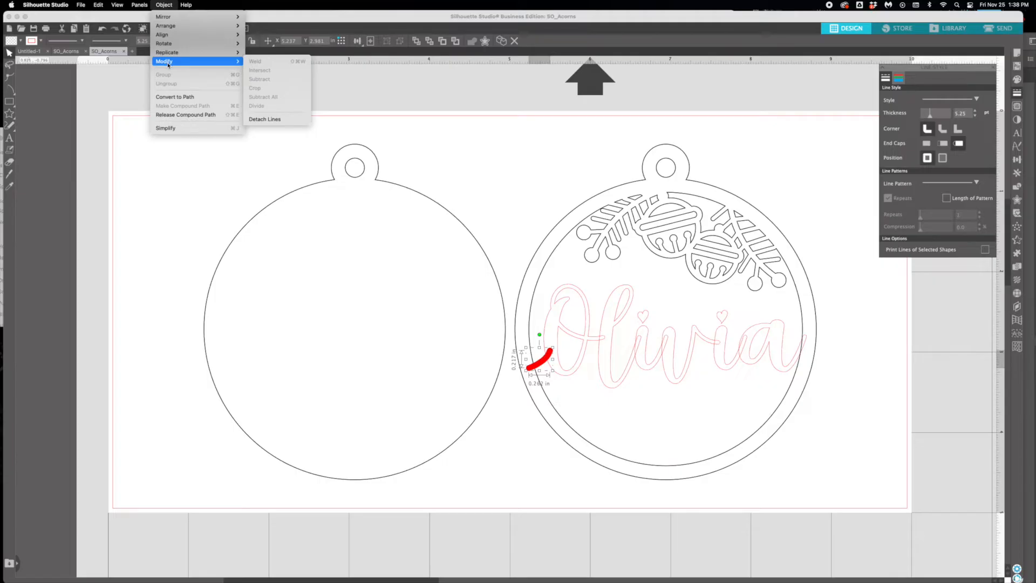
left_click(283, 119)
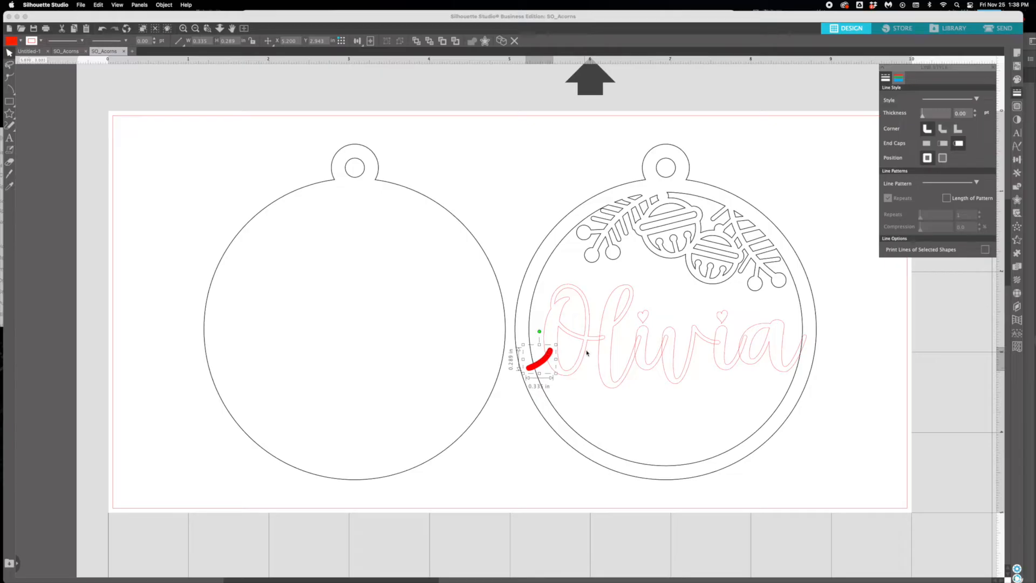
- Convert the script name to a path and ungroup it into separate letters
left_click(644, 324)
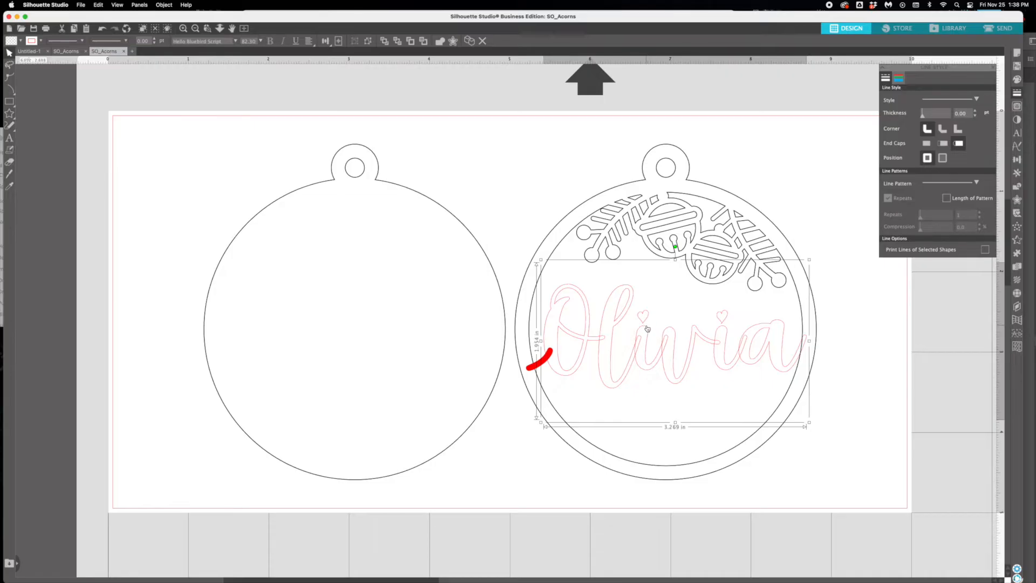
left_click_drag(646, 321, 636, 317)
key("super+z")
left_click(164, 5)
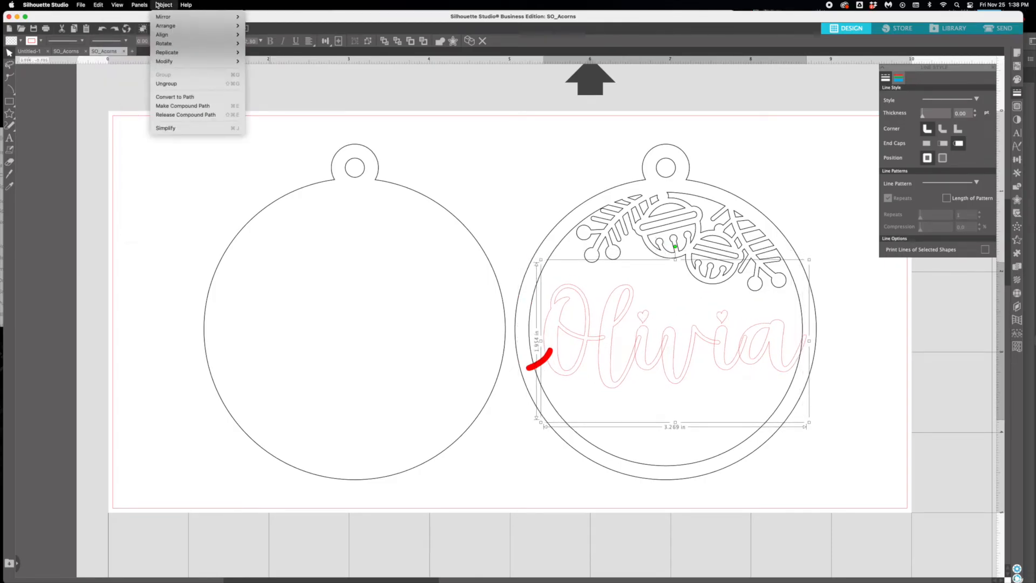
left_click(175, 98)
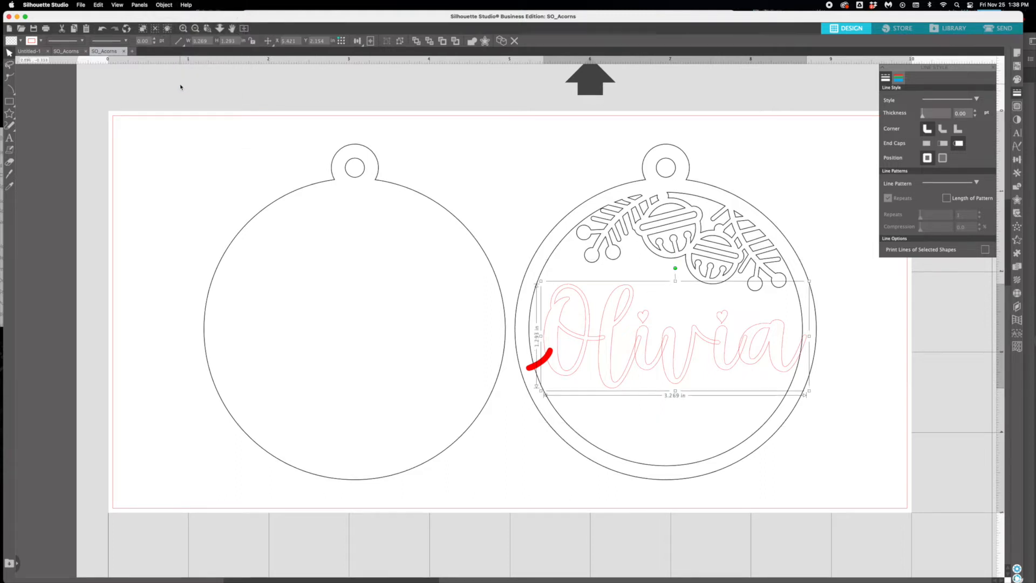
left_click(168, 5)
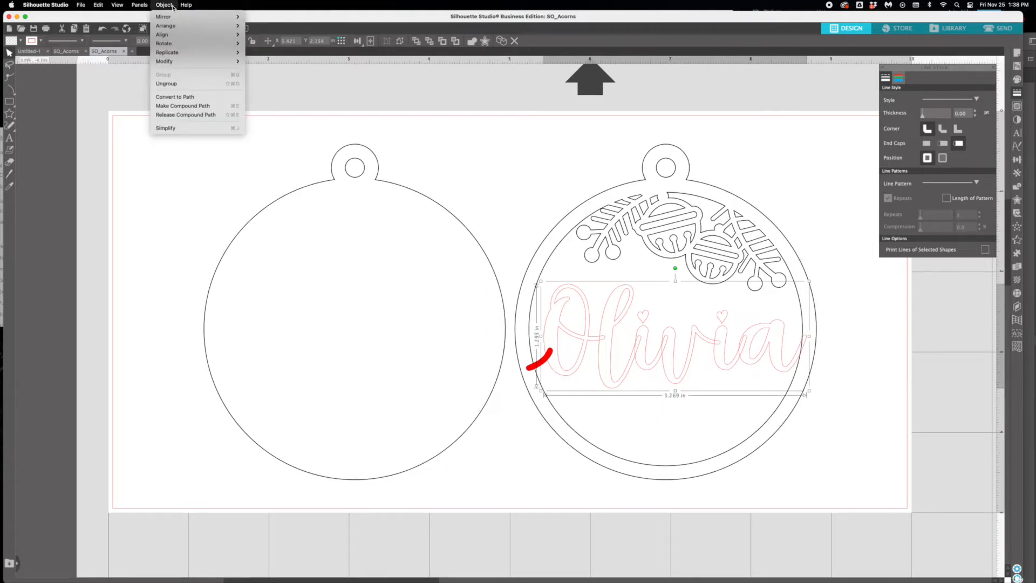
left_click(173, 83)
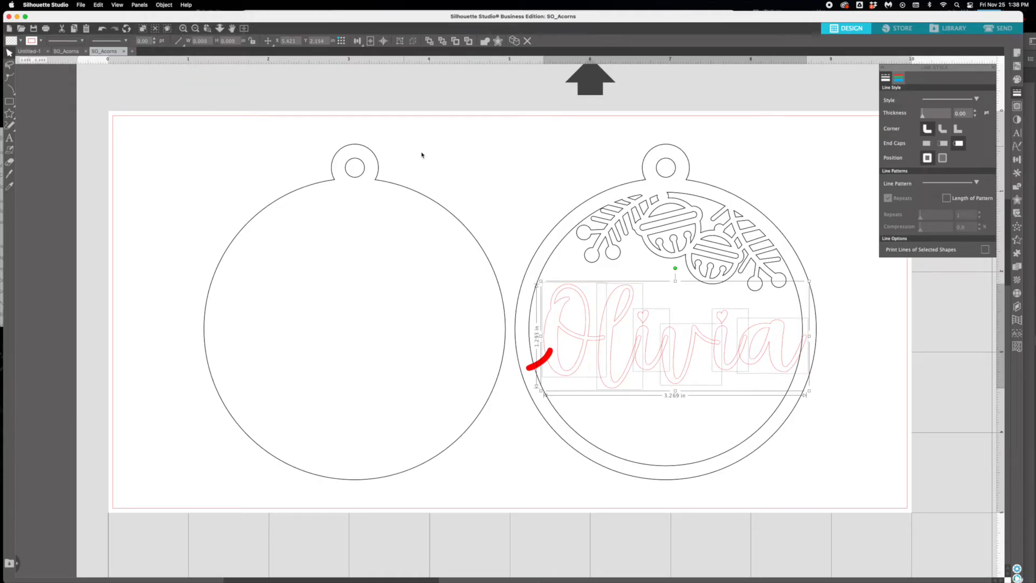
- Release the compound path of the name's first letter i to separate its heart dot
left_click(486, 189)
left_click_drag(607, 308, 648, 336)
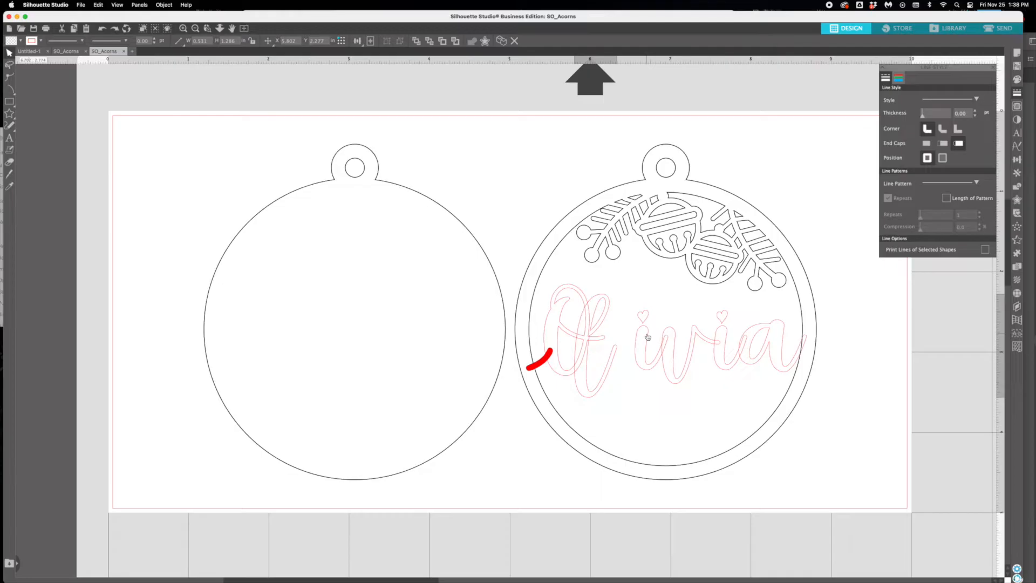
left_click(648, 337)
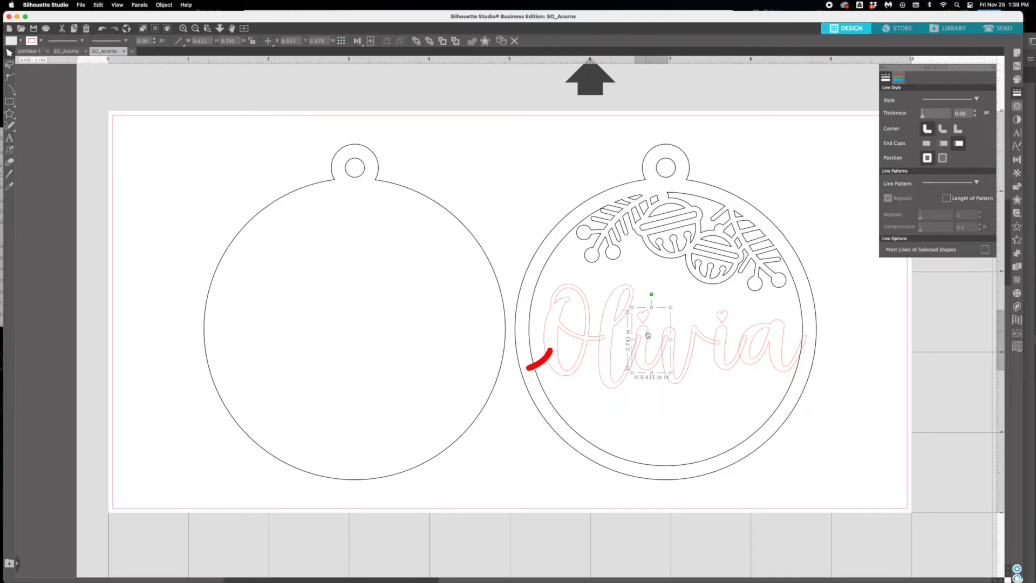
right_click(649, 334)
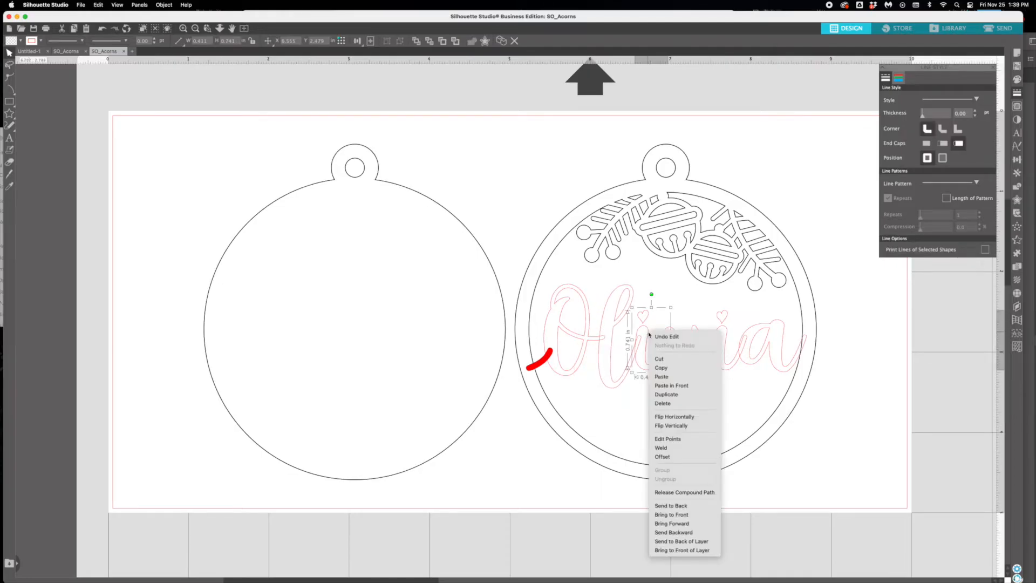
left_click(643, 342)
right_click(648, 339)
left_click(683, 497)
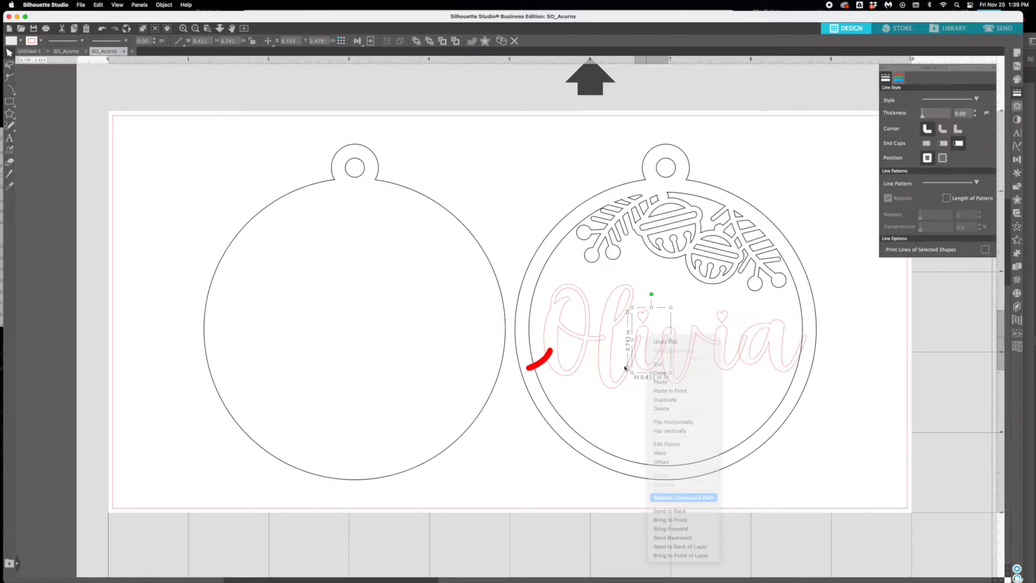
- Release the compound path of the name's second letter i as well
left_click(433, 160)
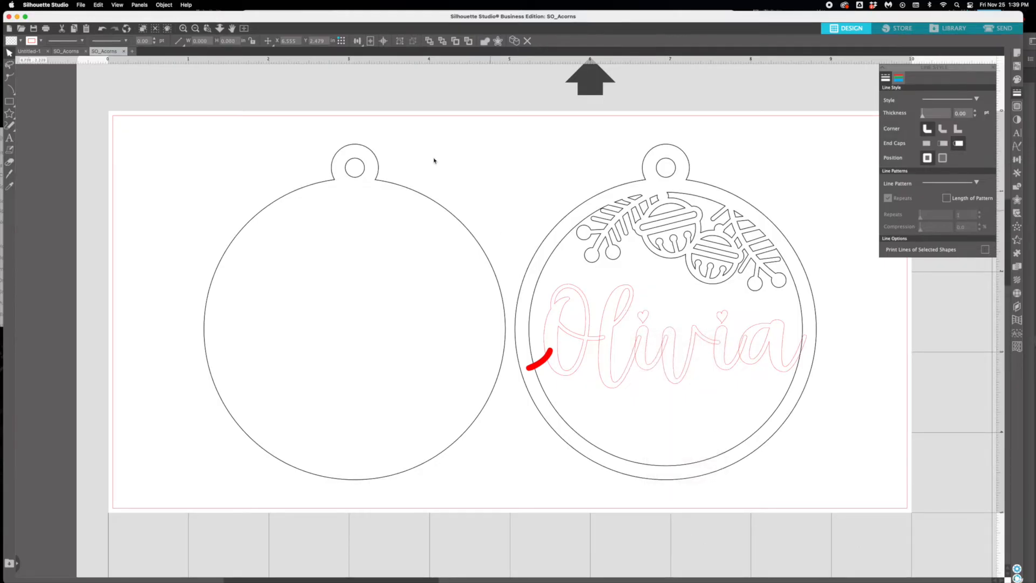
left_click(718, 338)
left_click(172, 5)
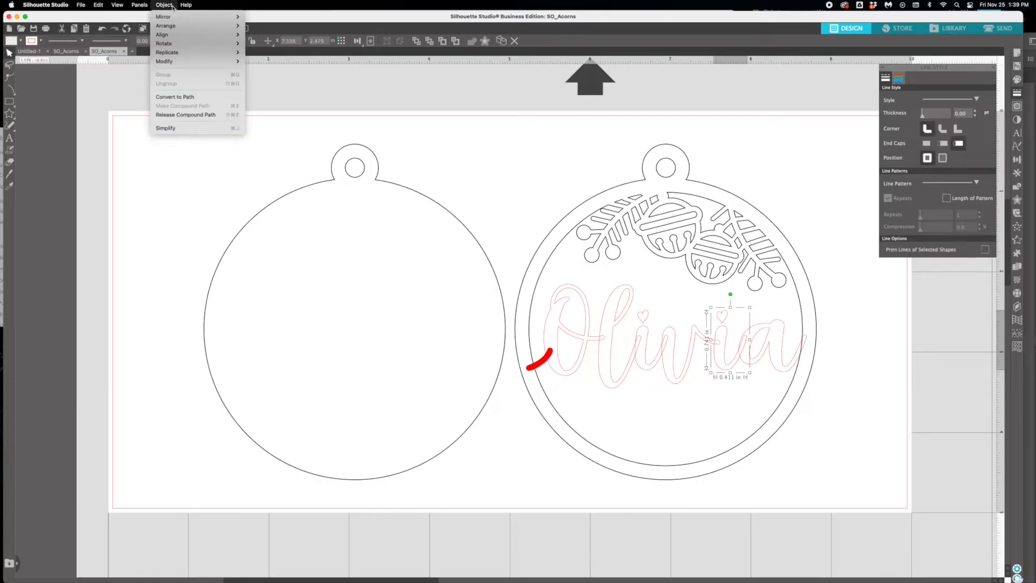
left_click(189, 115)
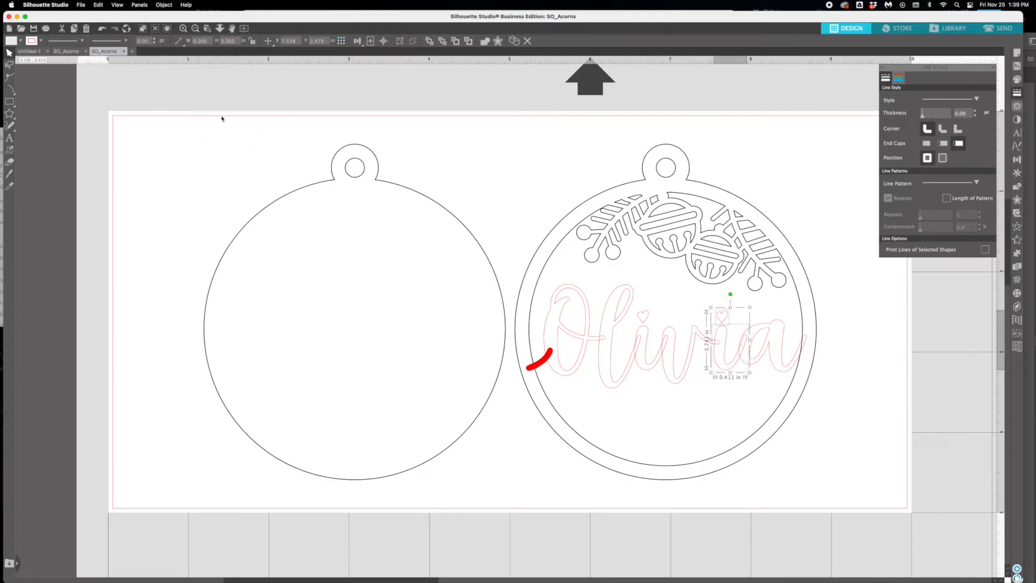
- Select both heart dots and nudge them down until they overlap the stems of the two letters i
left_click(643, 316)
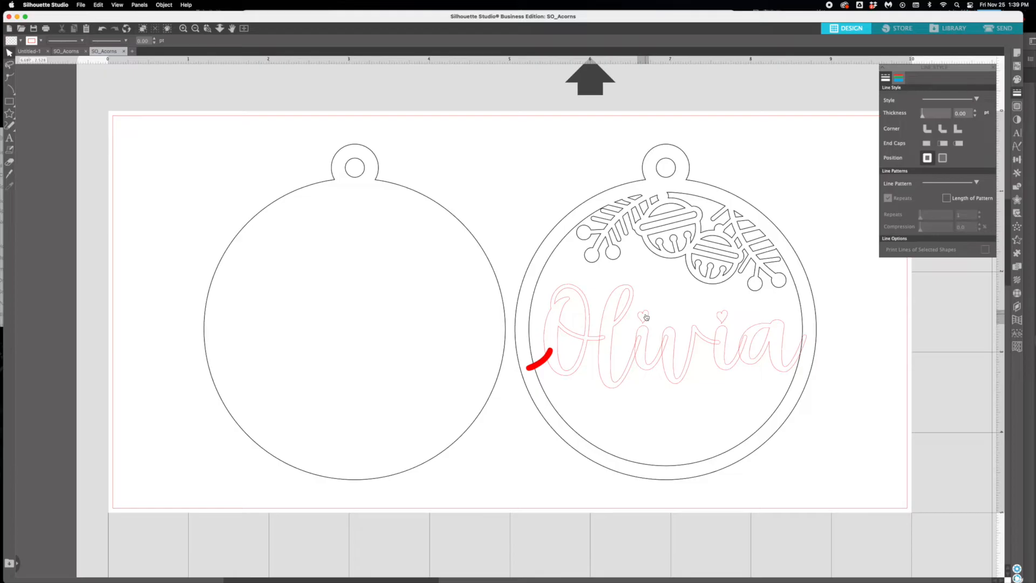
left_click(721, 317, "shift")
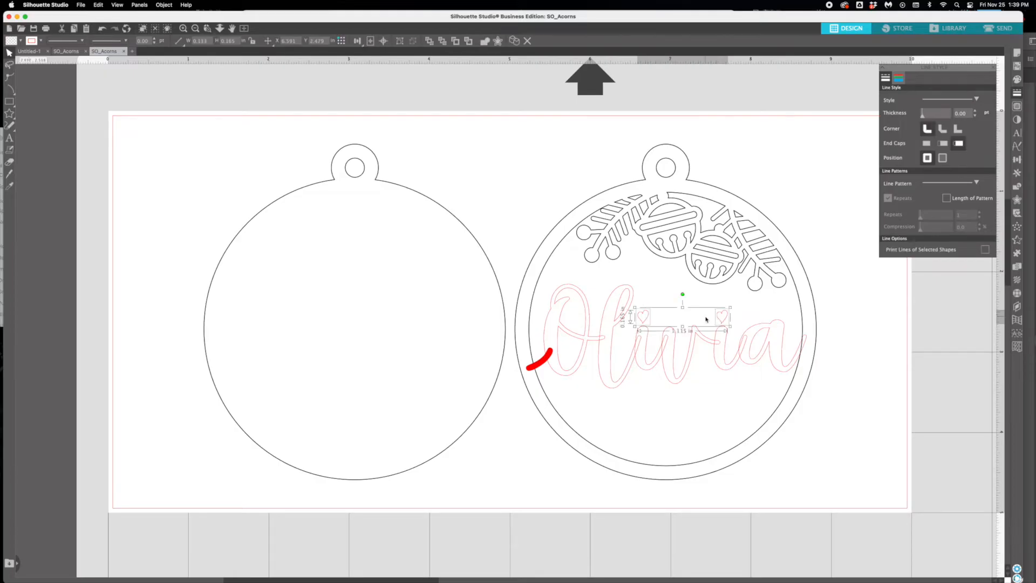
key("Down")
key("Down")
key("Down")
key("Down")
key("Down")
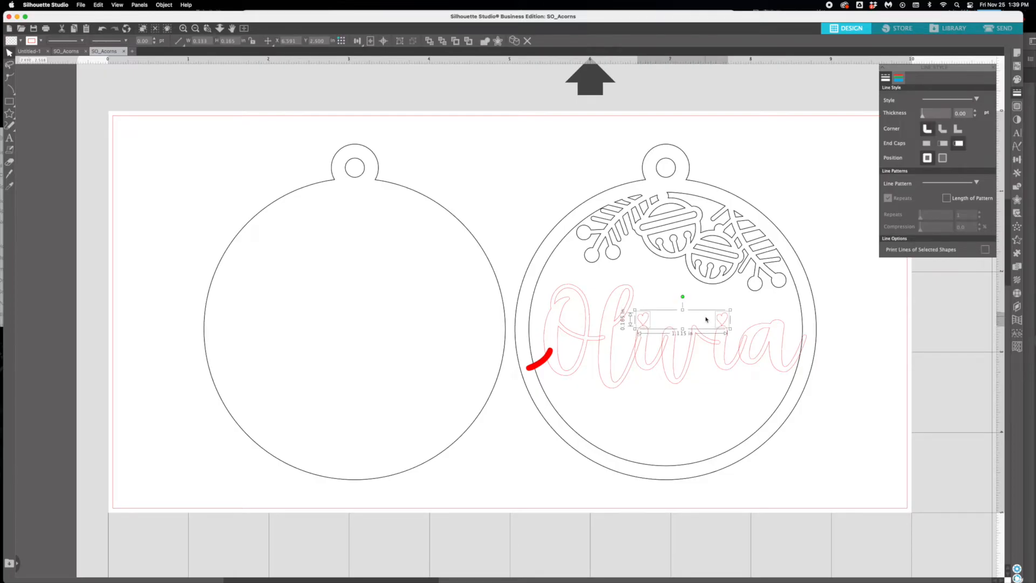
key("Down")
key("Down")
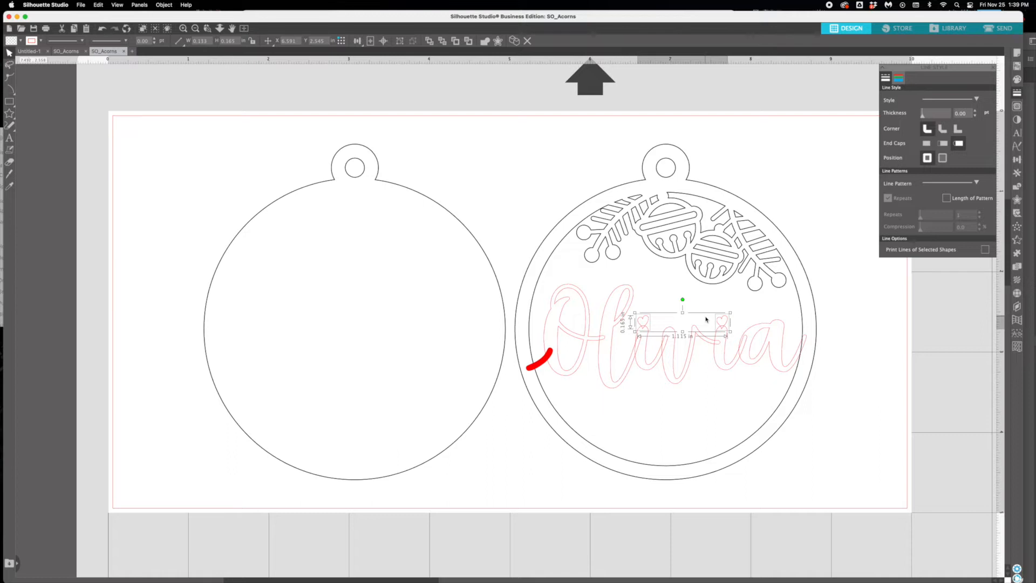
key("Up")
- Weld the right ornament, all name letters, the heart dots and the connecting line into one shape
left_click(817, 384)
left_click_drag(841, 487, 520, 127)
left_click(163, 5)
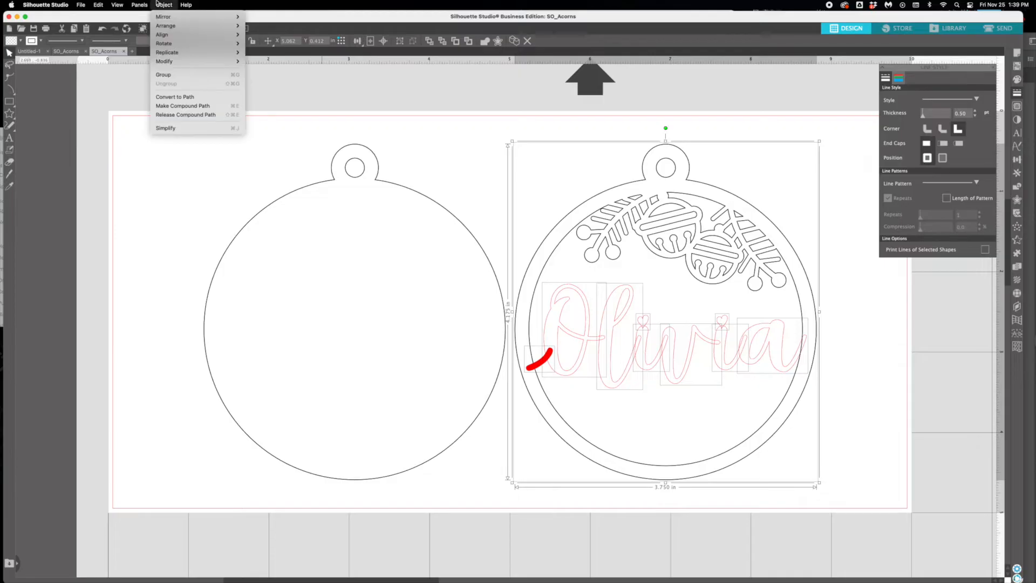
left_click(253, 61)
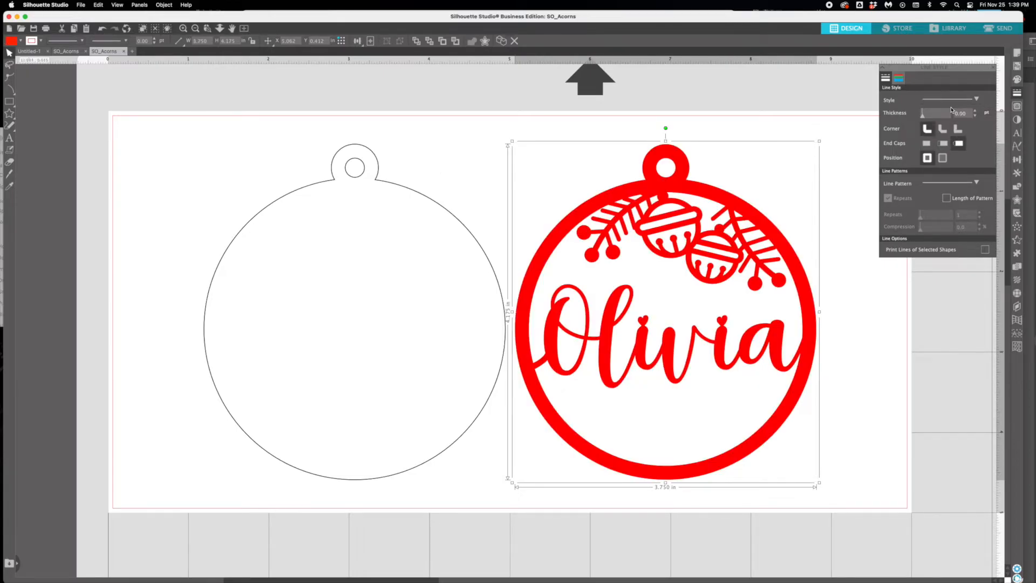
- Clear the red fill of the welded ornament and set its line color to black
left_click_drag(674, 24, 660, 23)
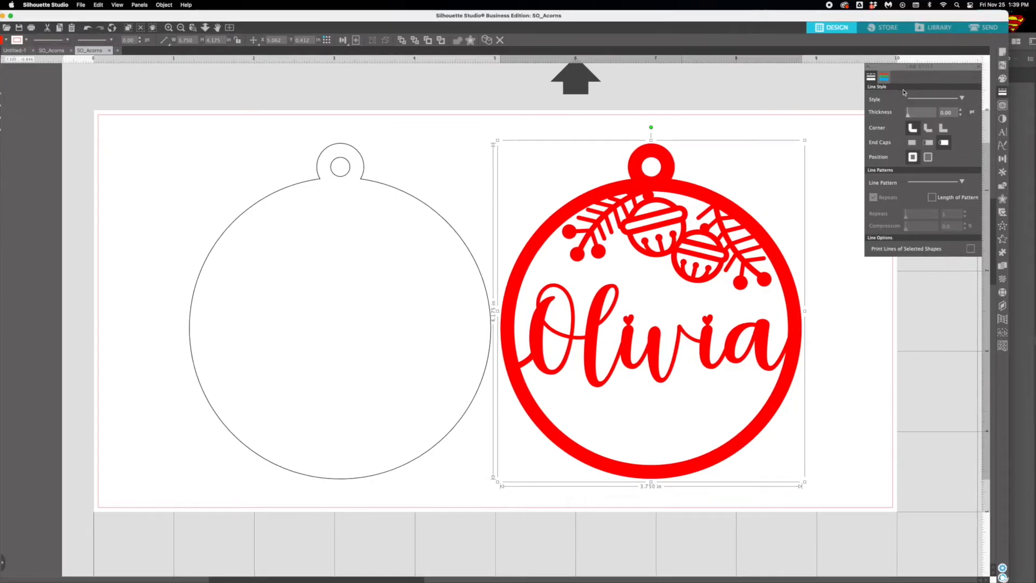
left_click(1003, 79)
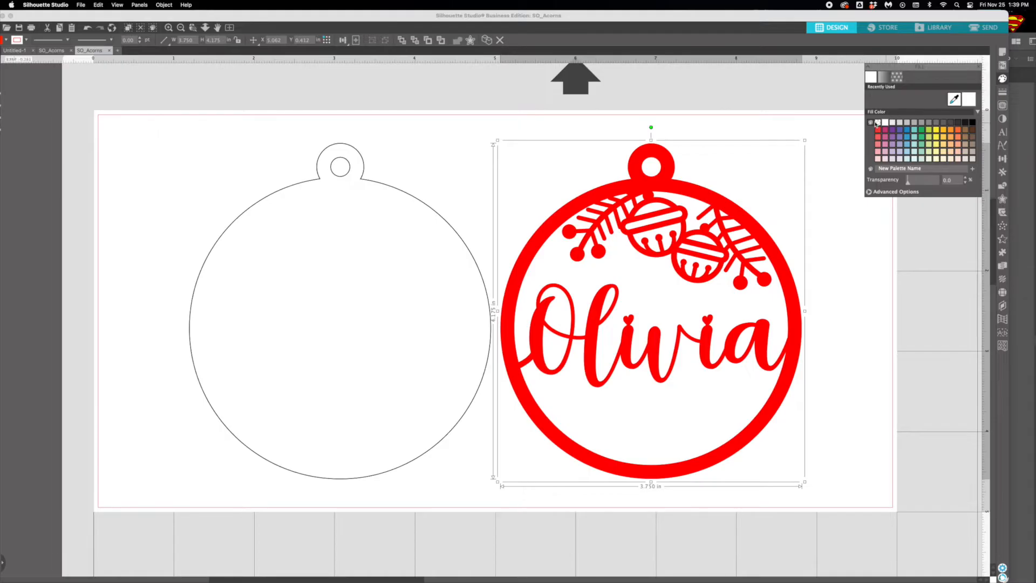
left_click(874, 123)
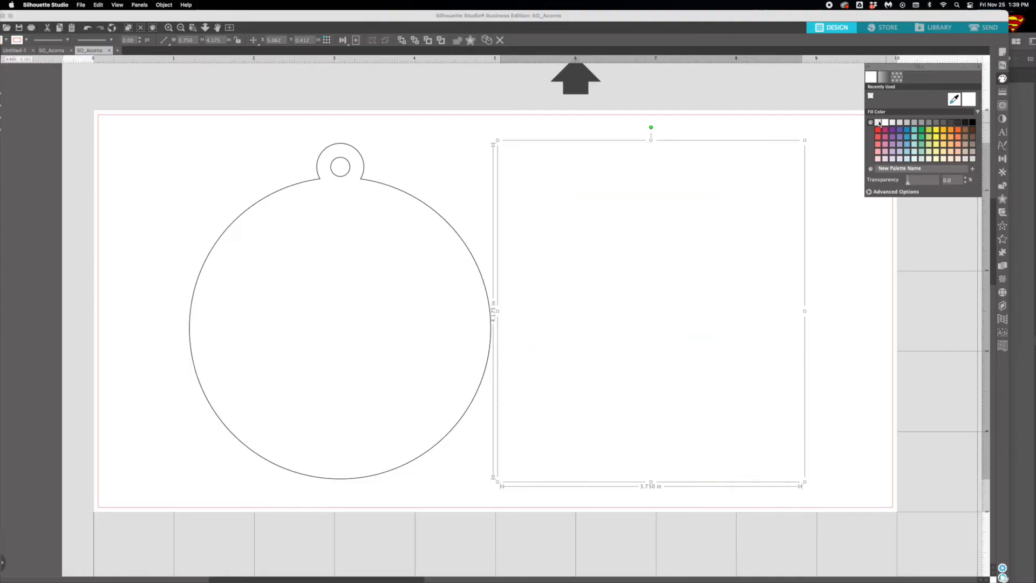
left_click(1003, 93)
left_click(884, 77)
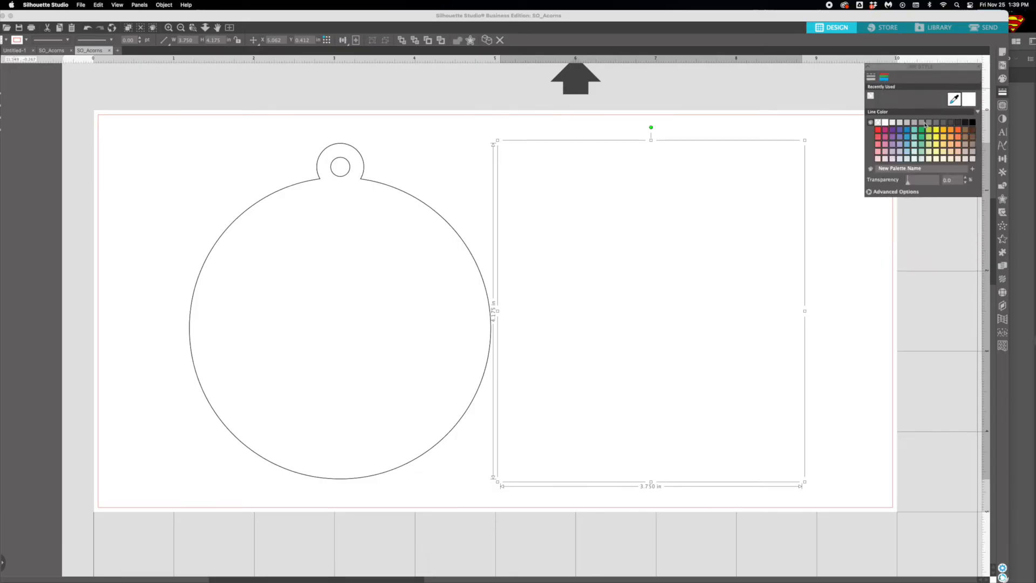
left_click(972, 122)
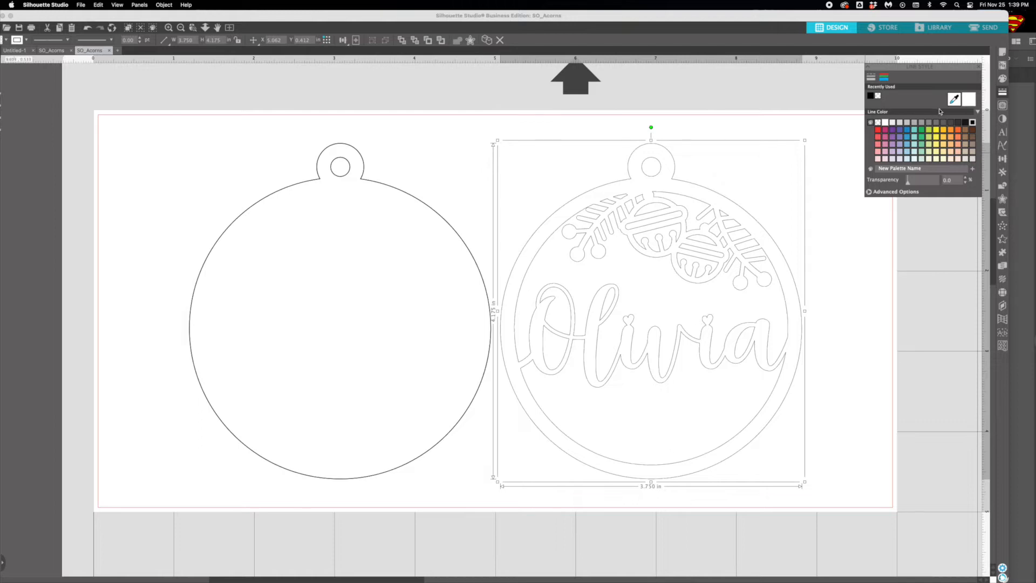
- Set the welded ornament's line thickness to 0.50 pt and deselect it
left_click(871, 78)
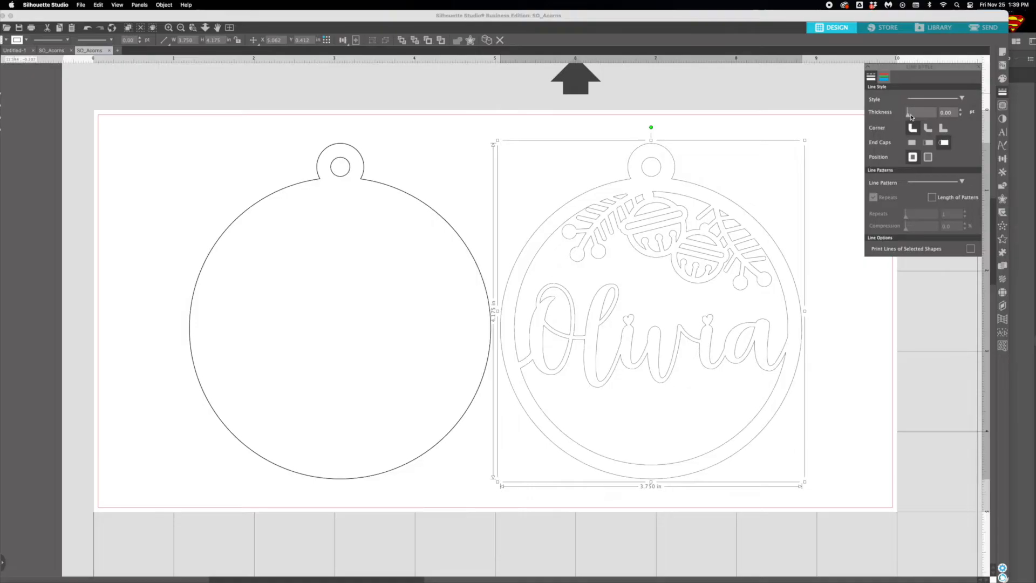
left_click(962, 110)
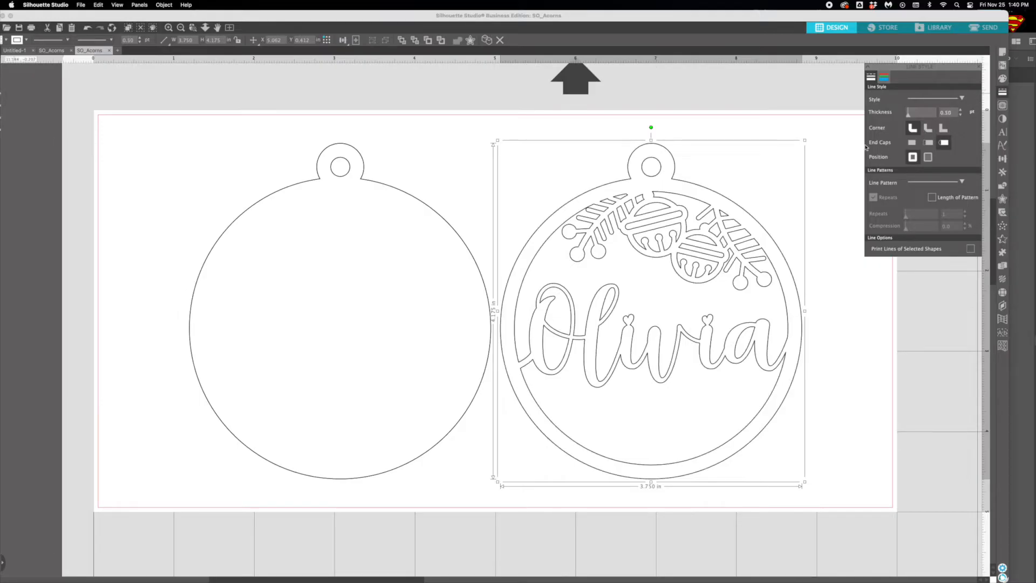
left_click(446, 156)
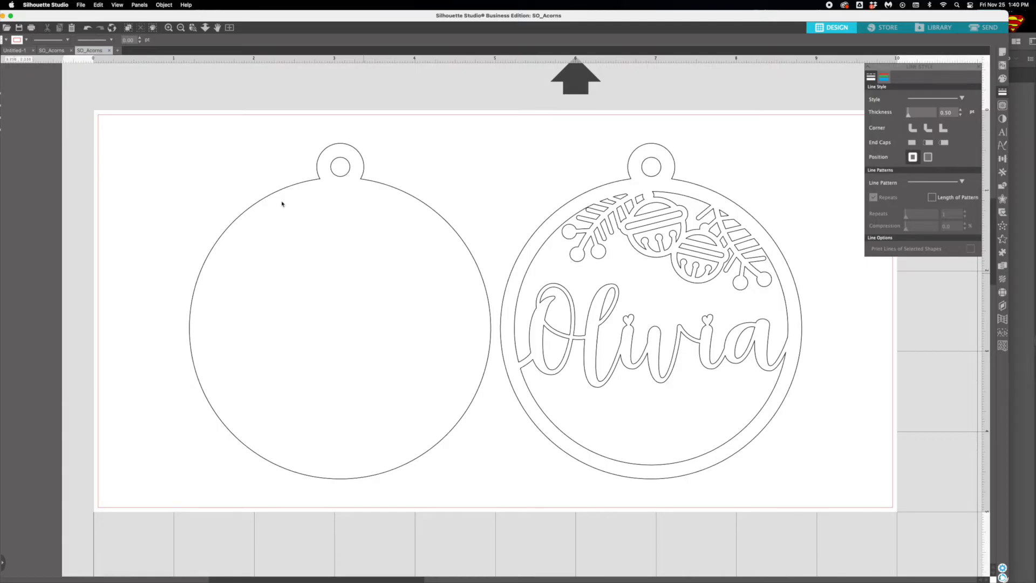
- Open a fresh copy of the SO_Acorns ornament file in a new document tab
left_click(80, 5)
mouse_move(108, 43)
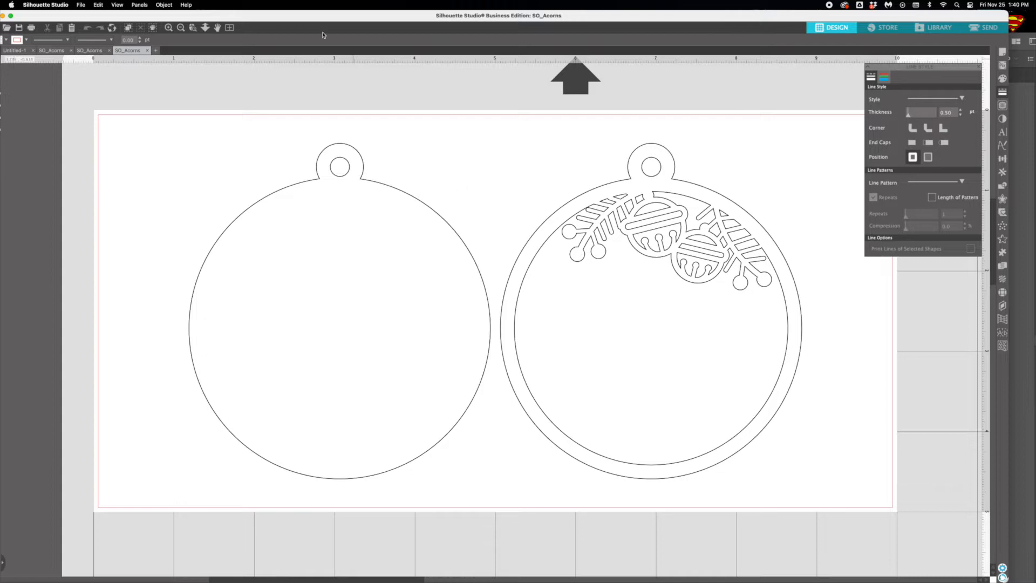
left_click_drag(307, 18, 325, 18)
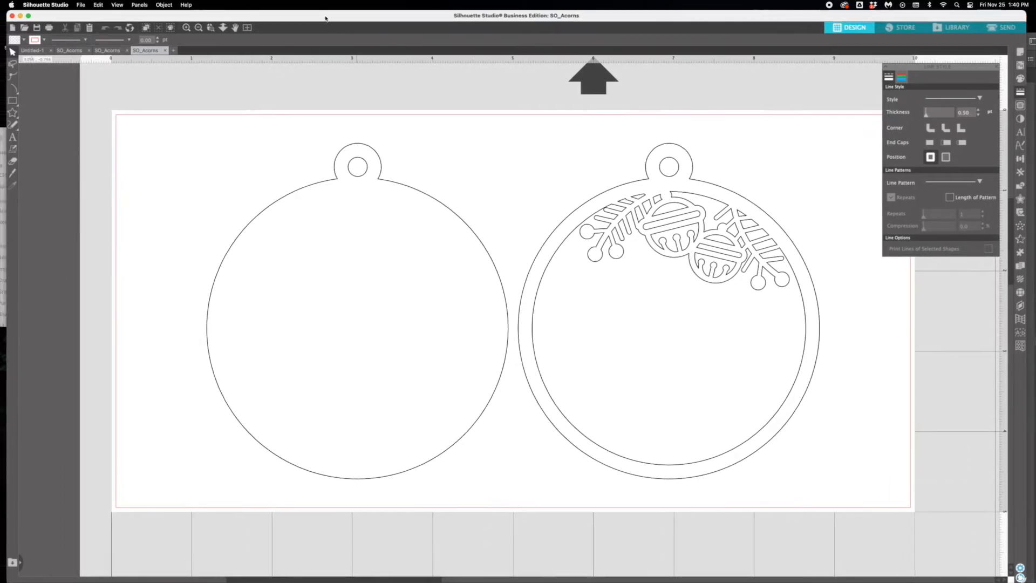
- Add the recipient's first name in capital letters and move it inside the right ornament's ring
left_click(13, 137)
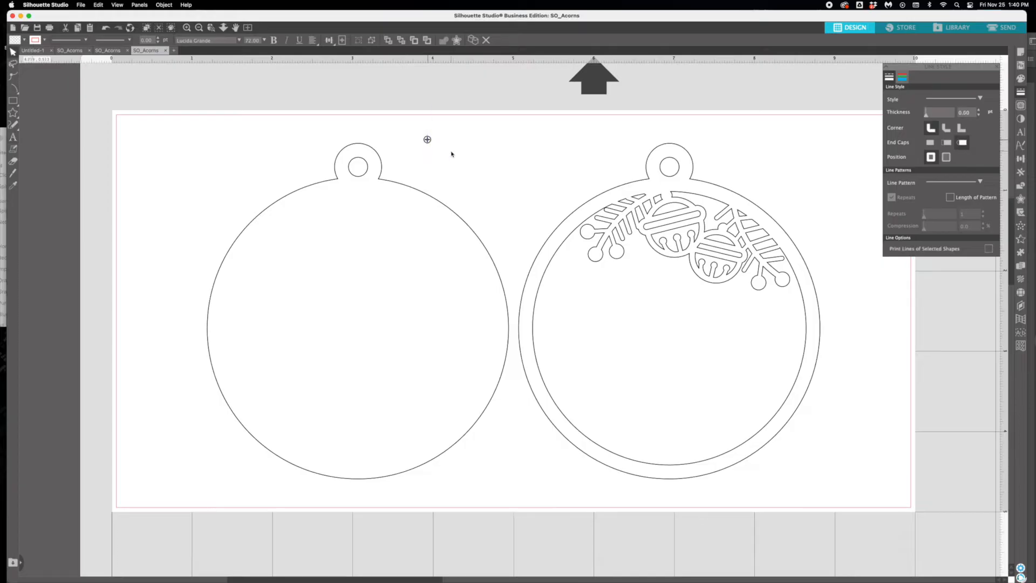
type("OLIVIA")
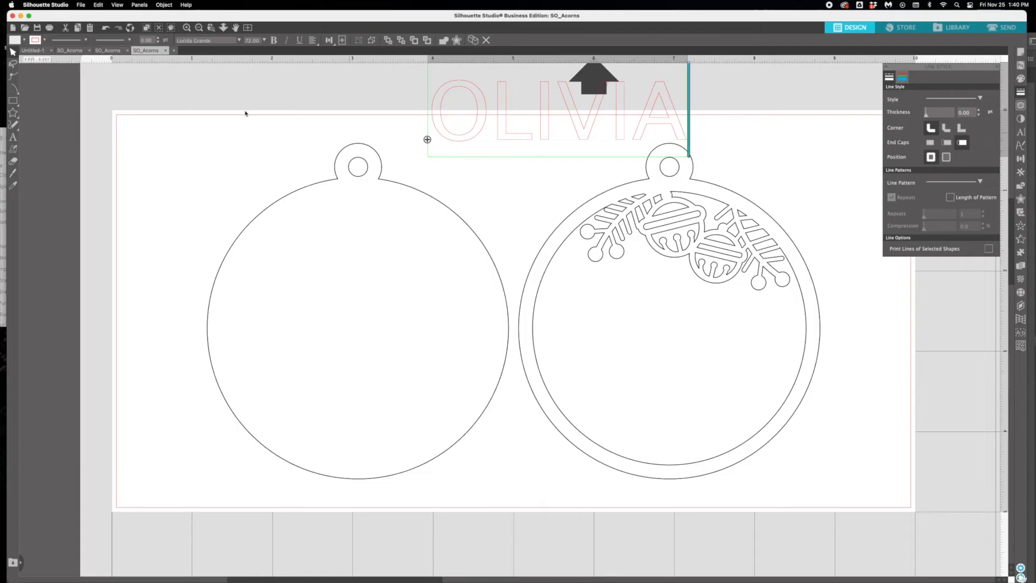
left_click(575, 209)
left_click(520, 137)
left_click_drag(518, 138, 629, 362)
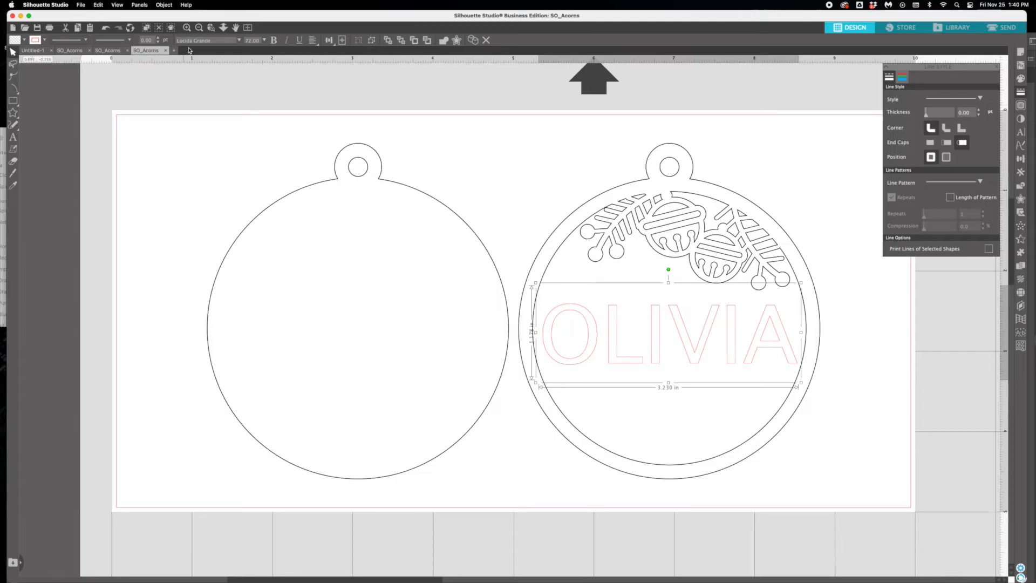
- Change the font of the name inside the right ornament to Times New Roman
left_click(239, 40)
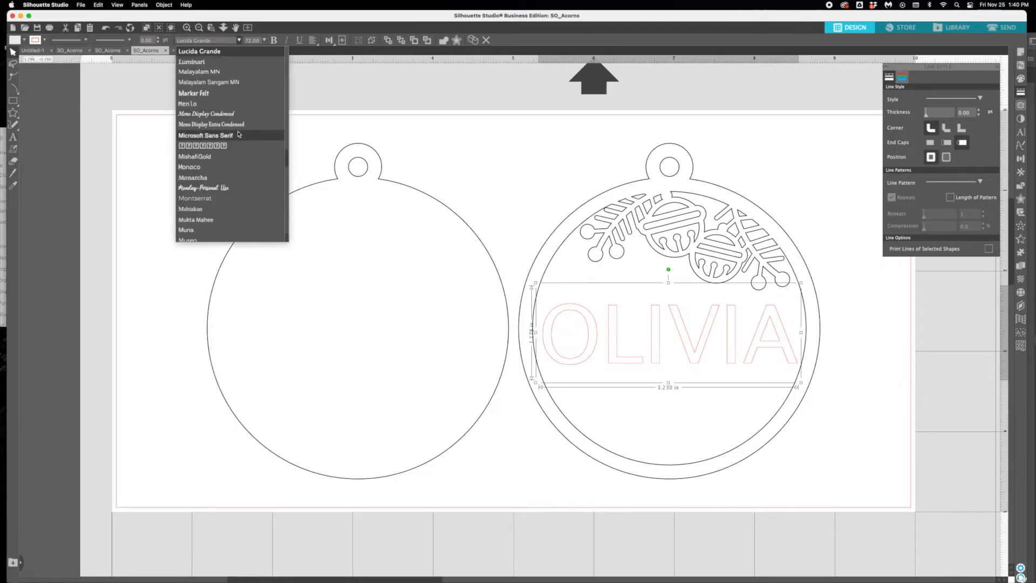
scroll(224, 162, "up", 3)
scroll(222, 153, "down", 15)
scroll(222, 116, "down", 7)
scroll(225, 113, "up", 6)
scroll(226, 114, "up", 5)
scroll(226, 113, "up", 3)
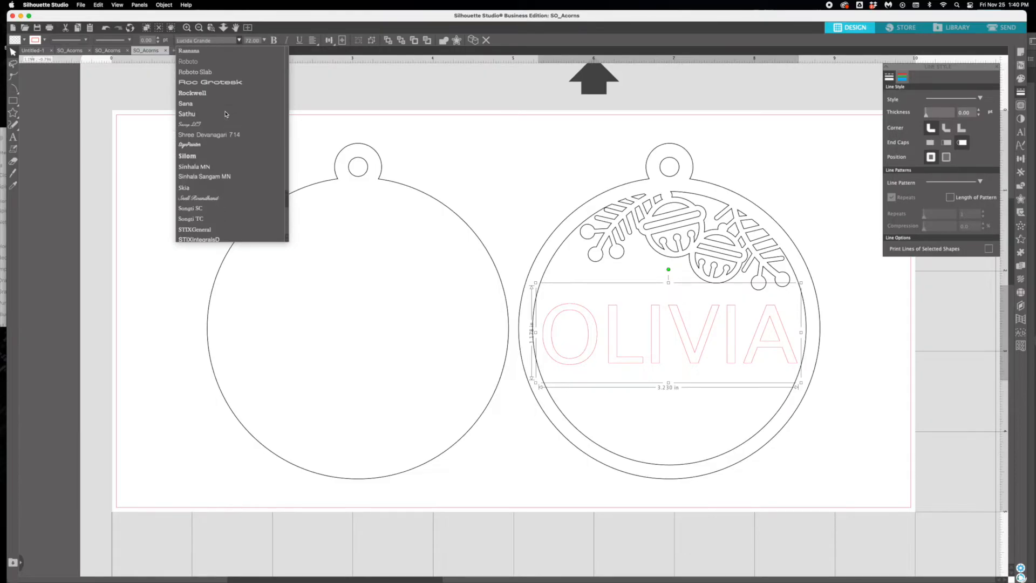
scroll(220, 120, "down", 8)
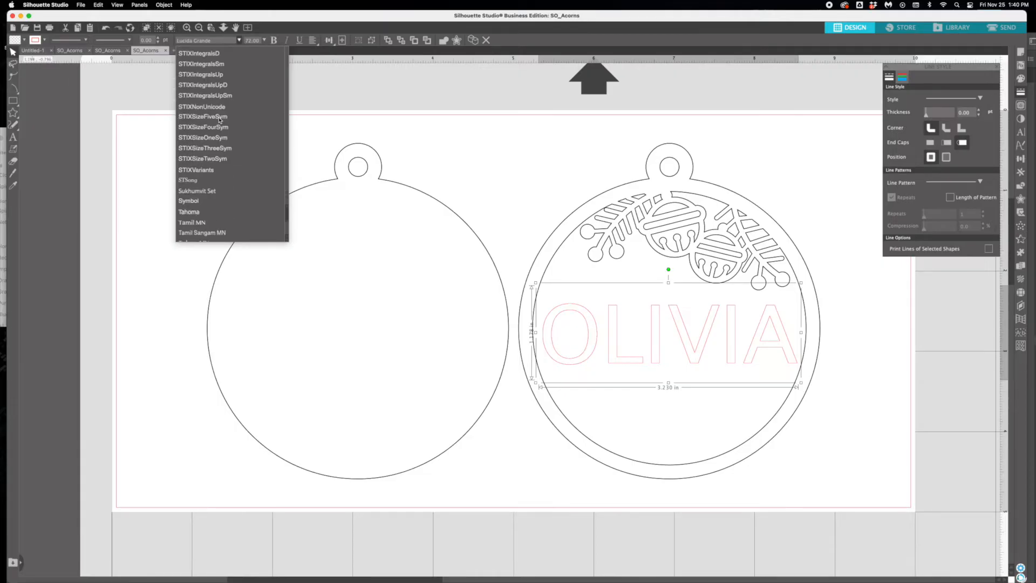
scroll(220, 122, "down", 1)
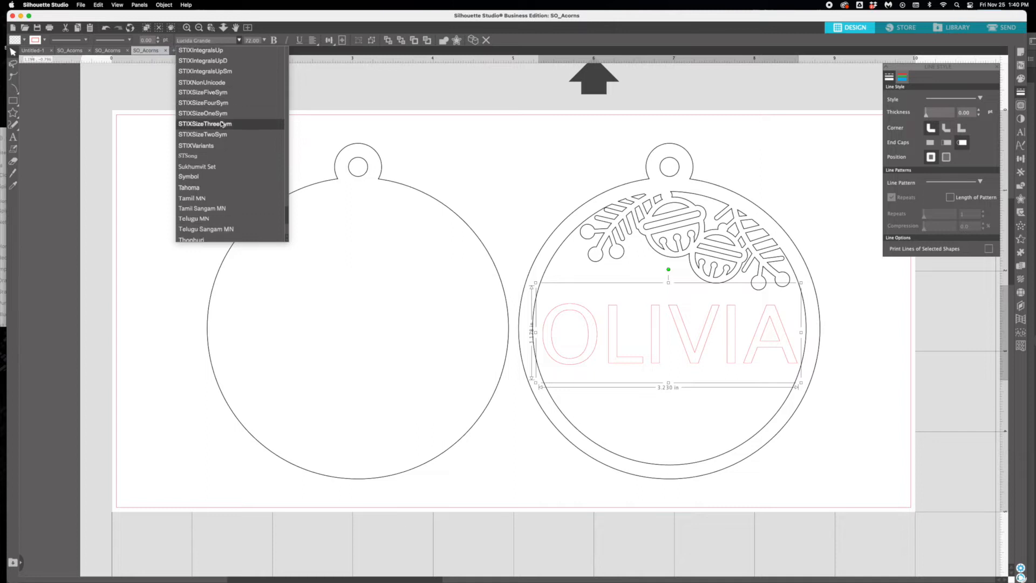
scroll(222, 130, "down", 2)
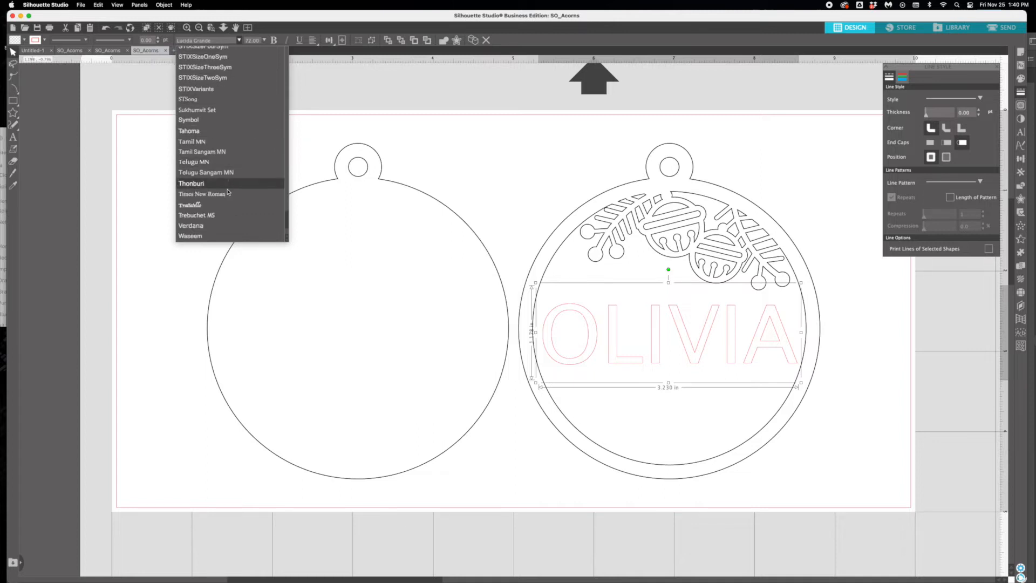
left_click(227, 194)
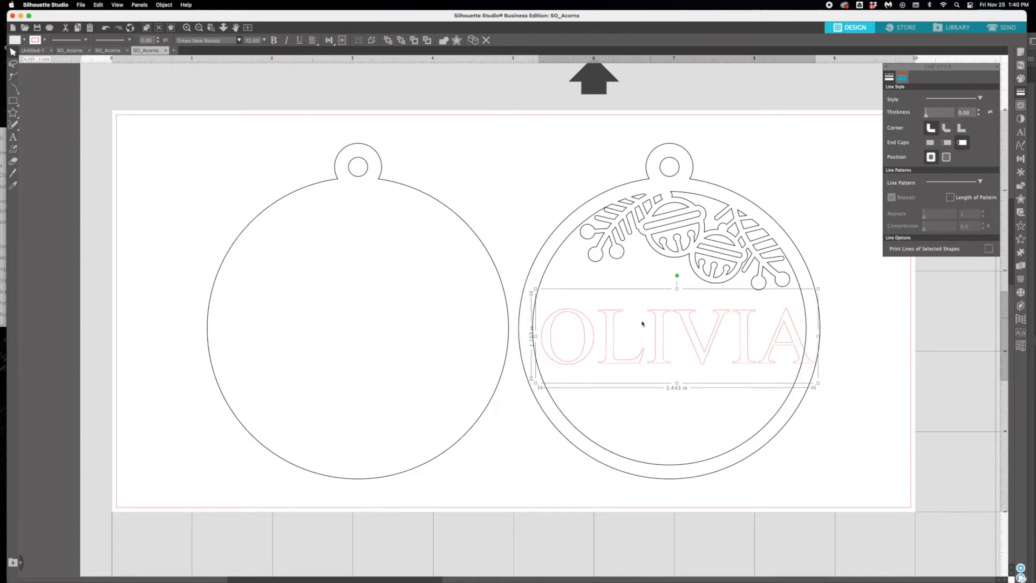
- Shrink the name to about 3.24 in wide, center it inside the right ornament's ring and deselect it
left_click_drag(657, 326, 650, 325)
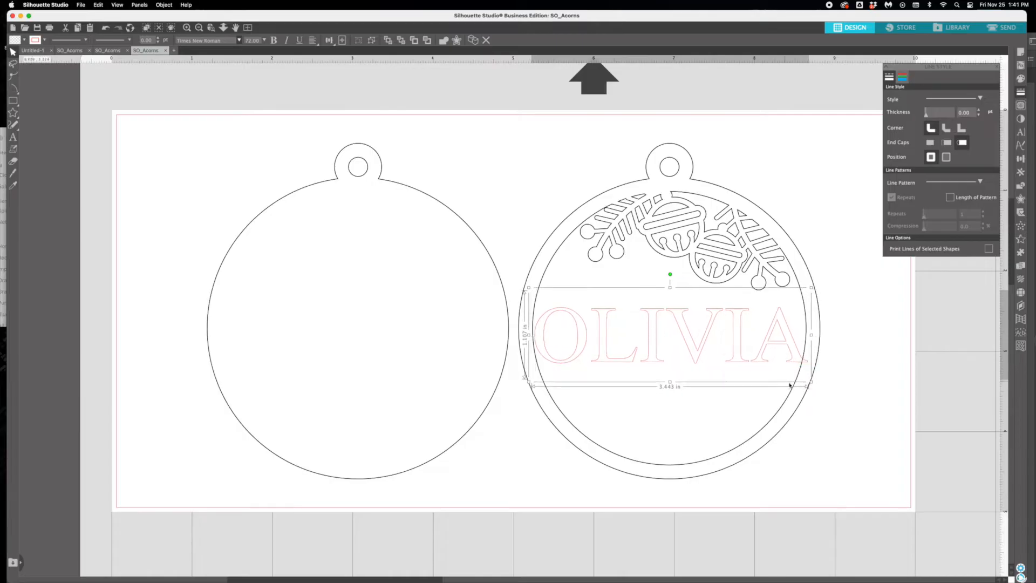
left_click_drag(812, 382, 795, 378)
left_click_drag(728, 356, 734, 359)
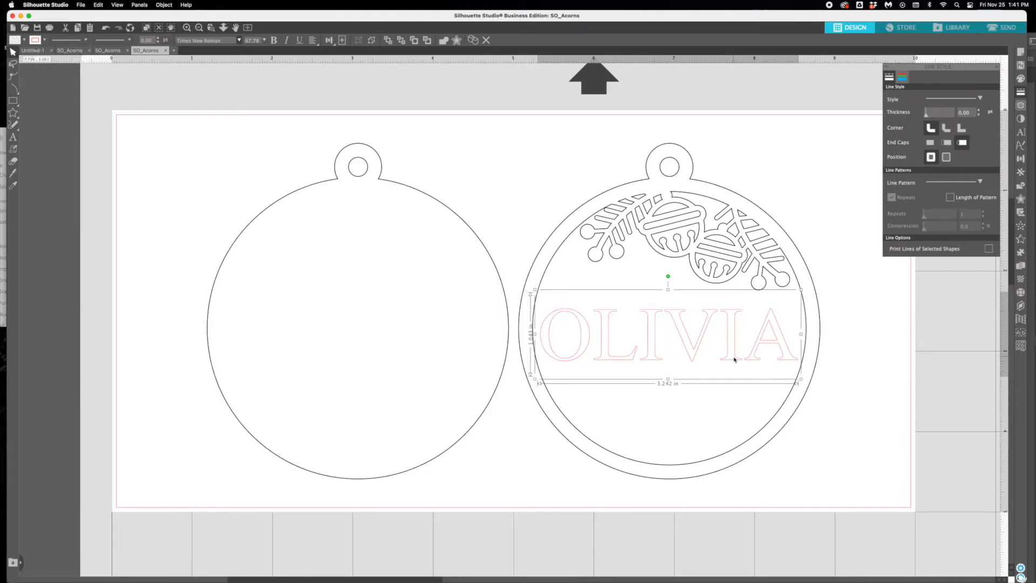
left_click(545, 234)
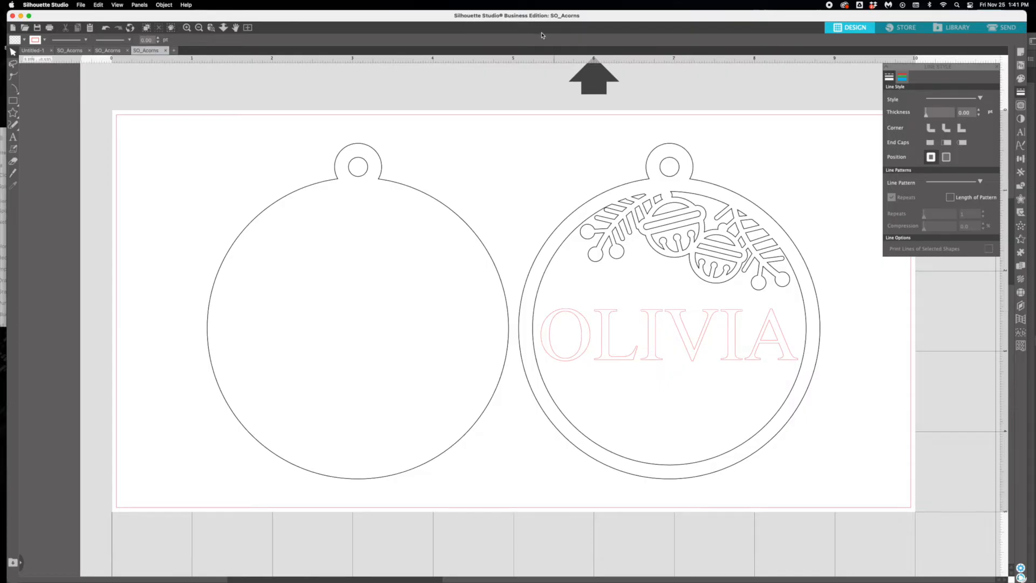
left_click_drag(535, 20, 532, 21)
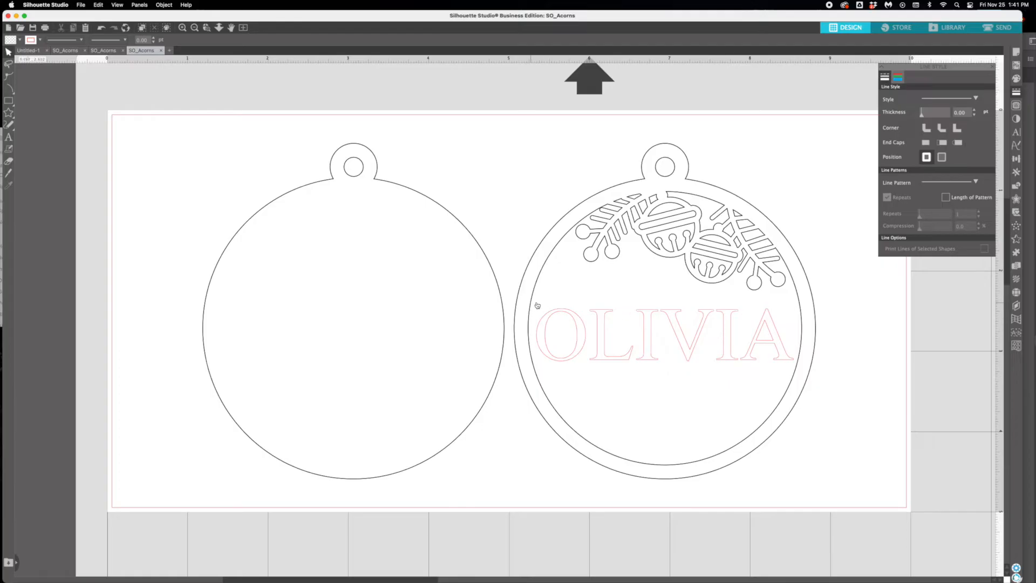
- Stack the decorated ring and name over the solid left ornament, shifting the ring aside and back to preview the layers
left_click(613, 363)
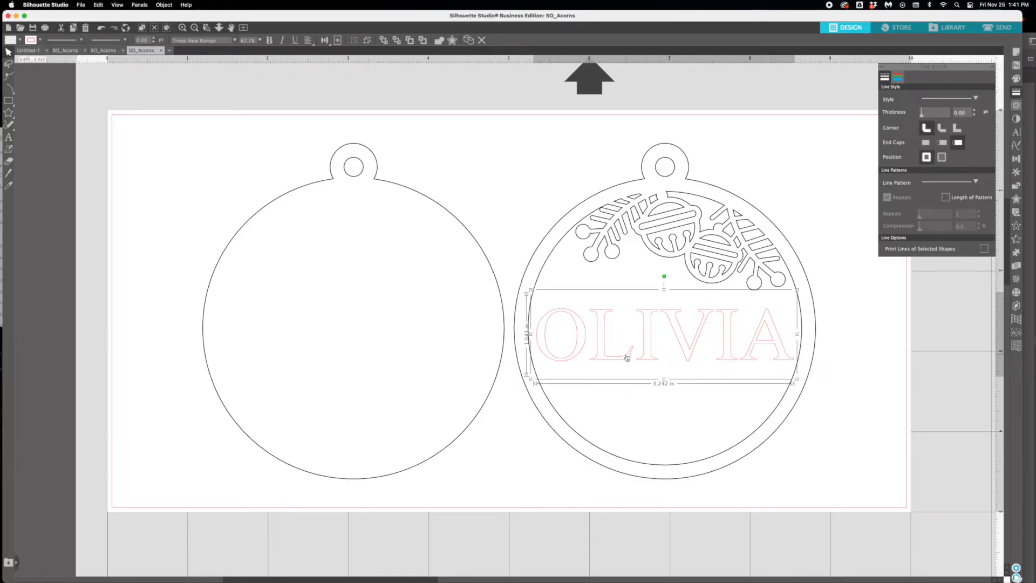
left_click(655, 234)
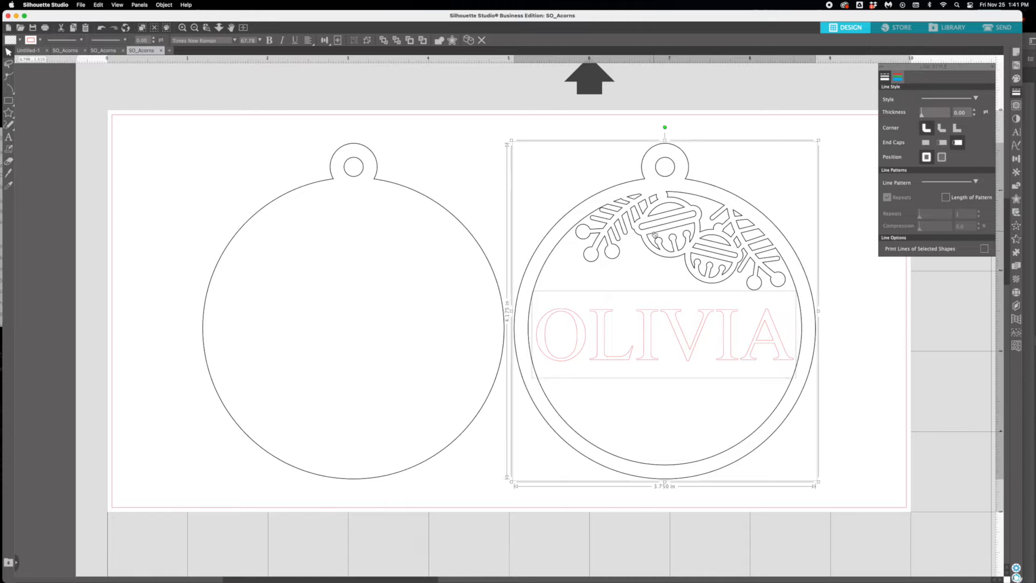
left_click_drag(655, 234, 340, 233)
left_click(540, 282)
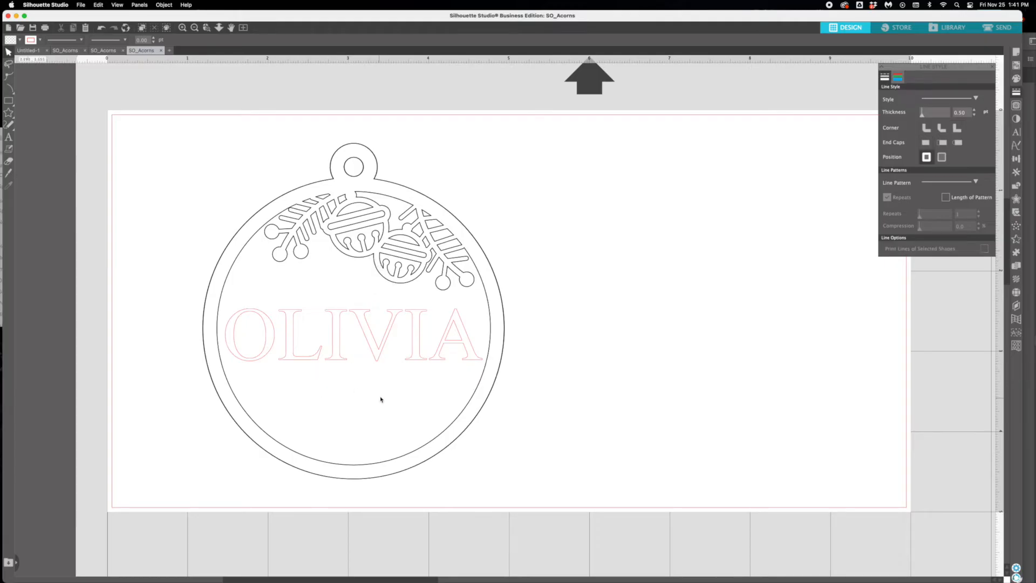
left_click_drag(400, 284, 726, 266)
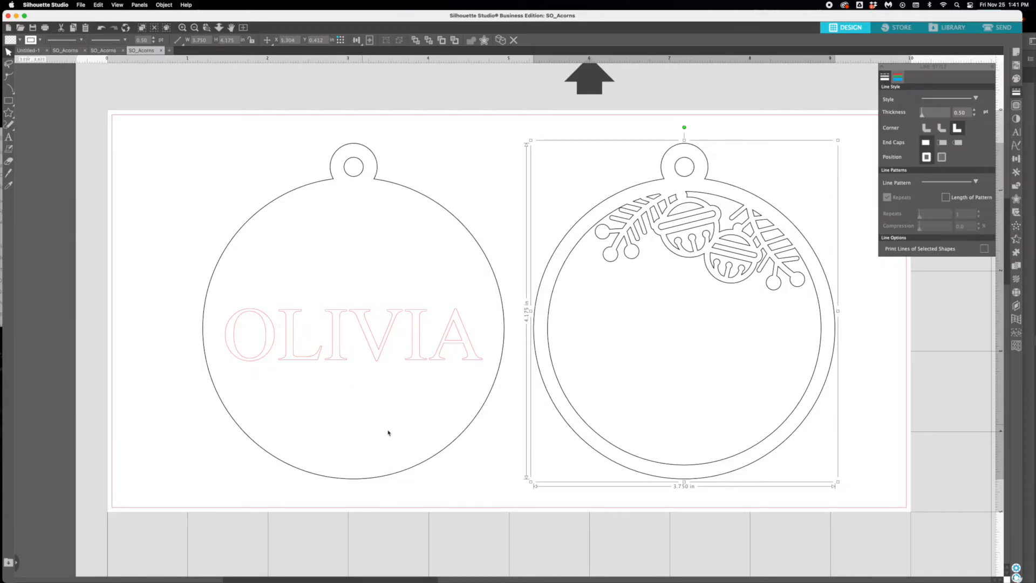
left_click_drag(539, 280, 209, 280)
- Add the text "FIRST CHRISTMAS" over the lower part of the stacked ornament
left_click(8, 136)
left_click(268, 401)
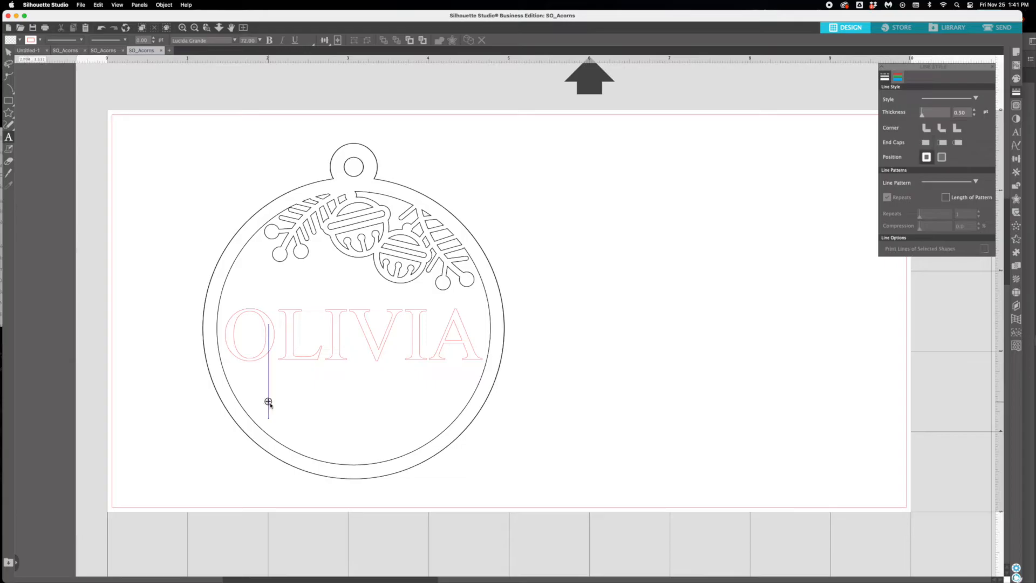
type("FIRST CHRIS")
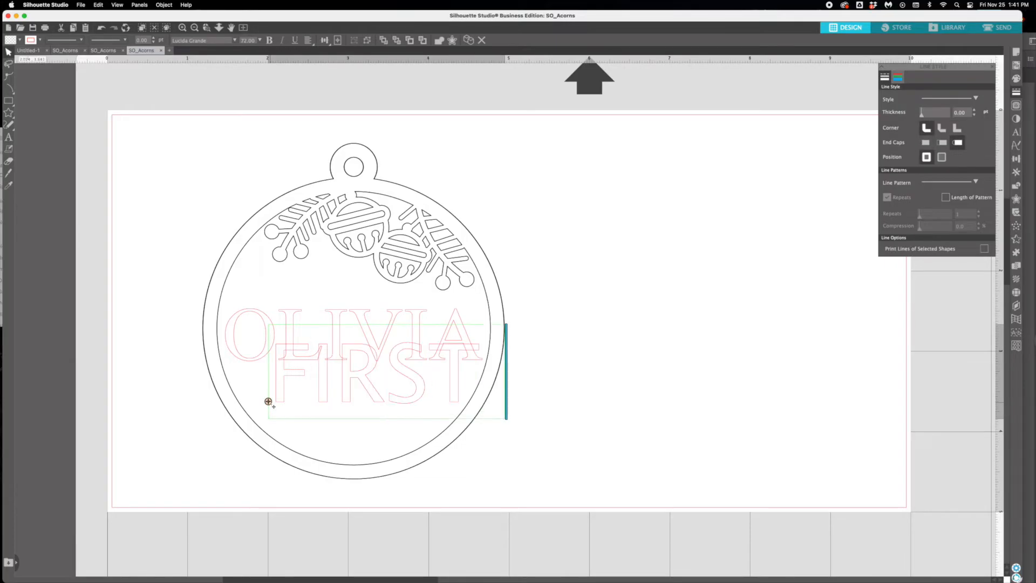
type("TMAS")
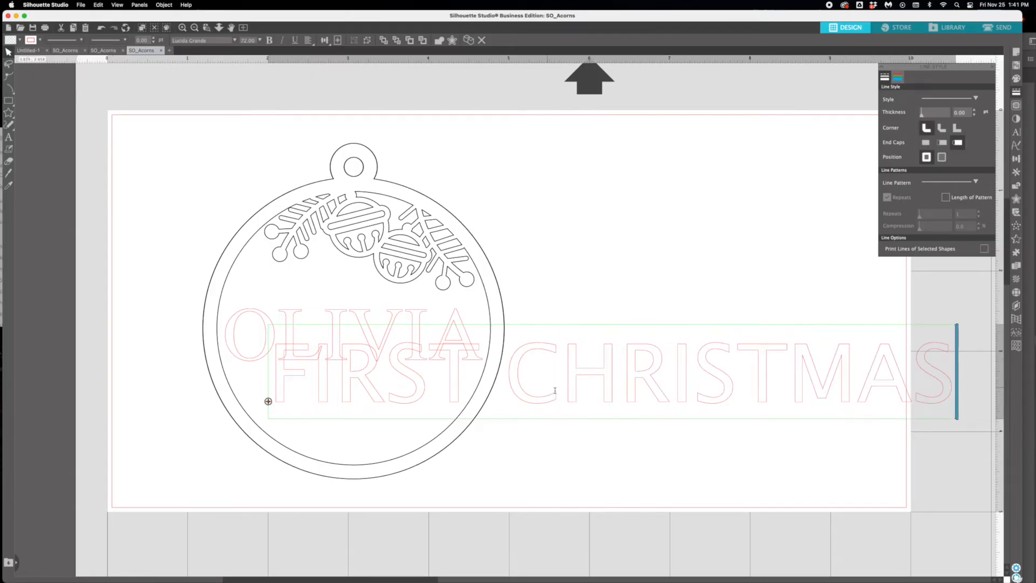
left_click(483, 306)
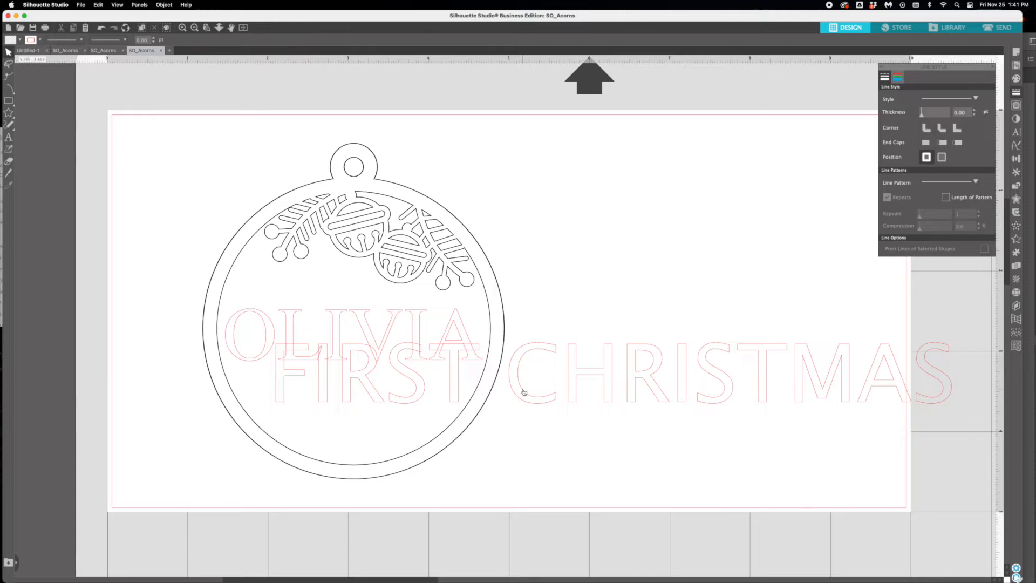
- Scale down the "FIRST CHRISTMAS" text and center it beneath the name inside the ring
left_click(527, 391)
left_click_drag(265, 422, 276, 403)
left_click_drag(480, 410, 400, 384)
left_click(562, 411)
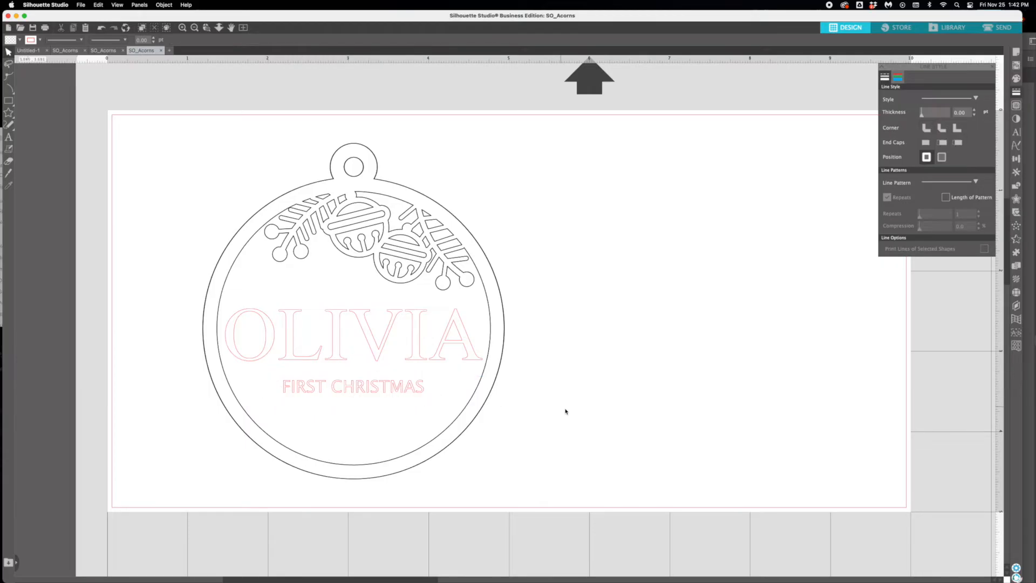
- Move the decorated ring off the solid ornament and fill the name and "FIRST CHRISTMAS" with purple
left_click_drag(375, 207, 824, 218)
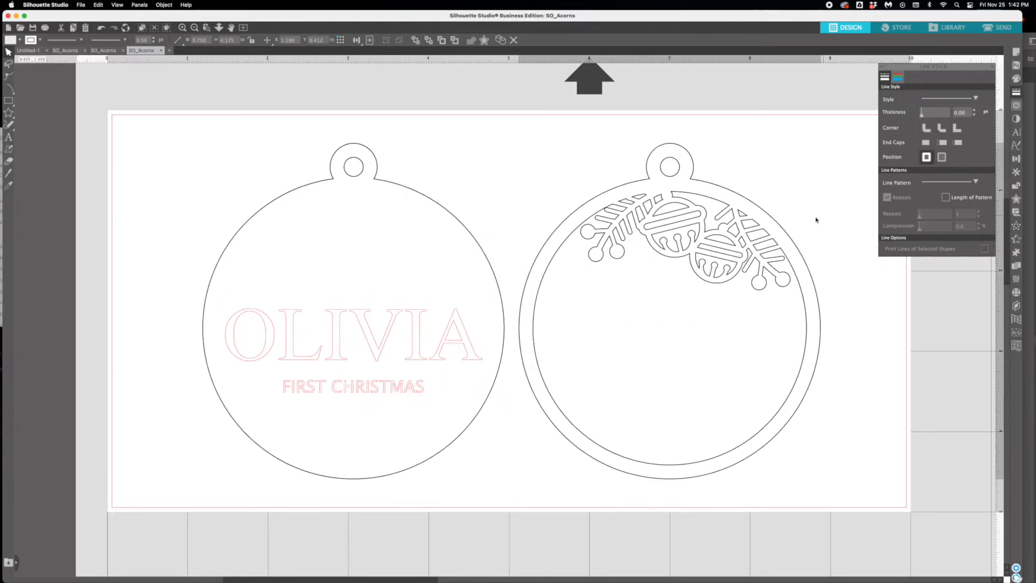
left_click(443, 348)
left_click(416, 391, "shift")
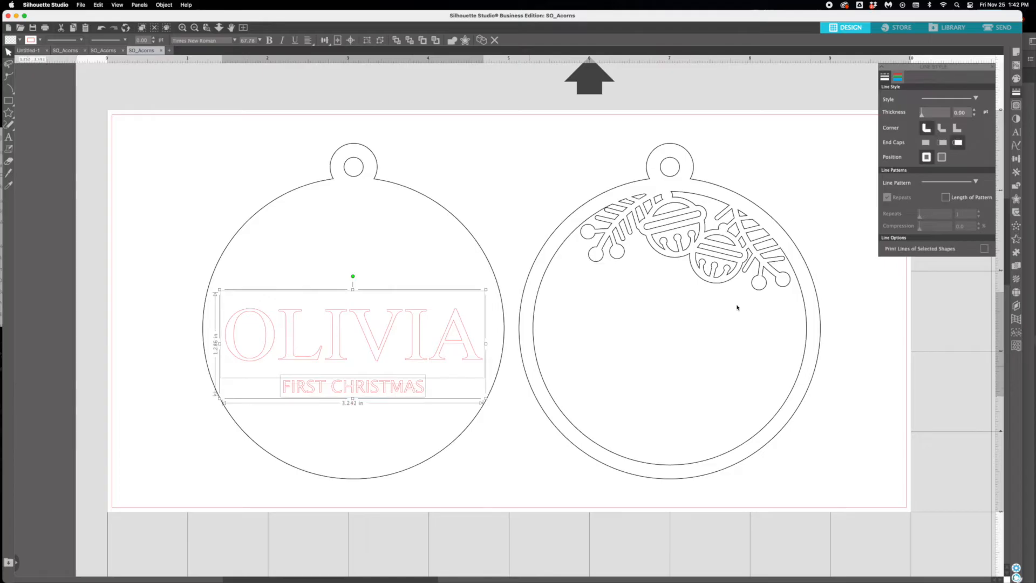
left_click(1017, 78)
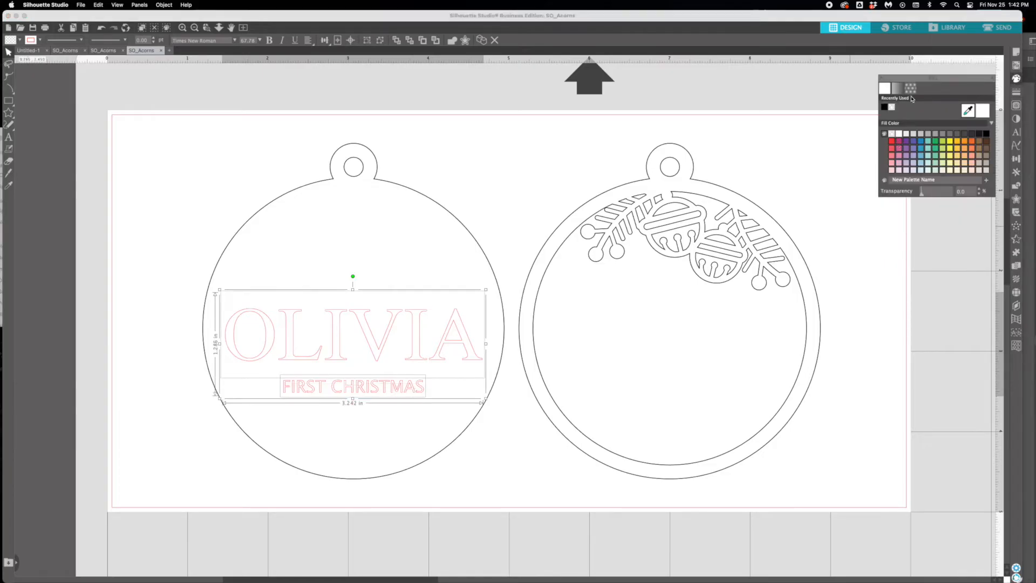
left_click(906, 130)
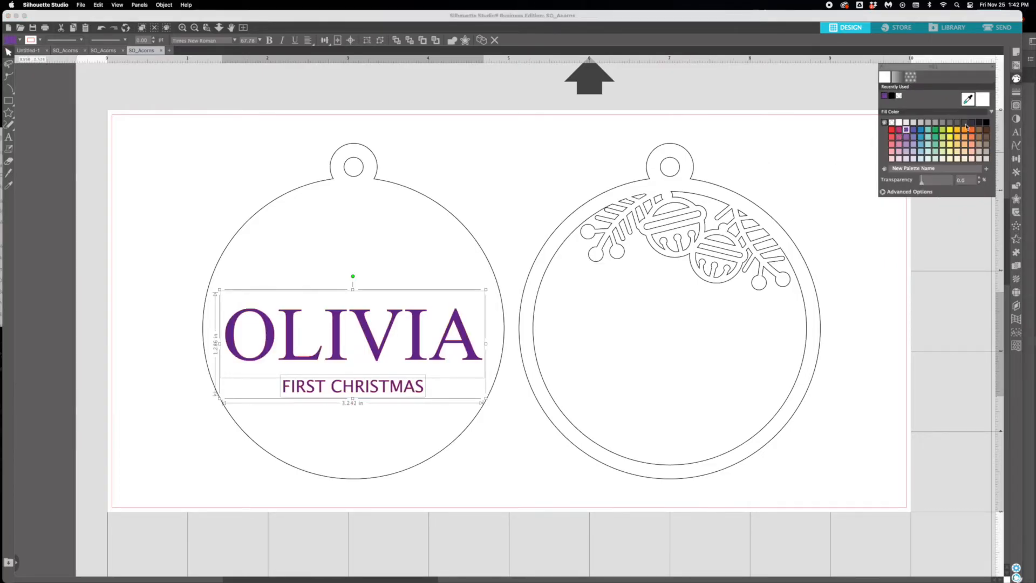
- Undo the purple fill, the "FIRST CHRISTMAS" text and the stacking, back to the name inside the right ornament's ring
key("super+z")
key("super+z")
key("super+z")
key("super+z")
key("super+z")
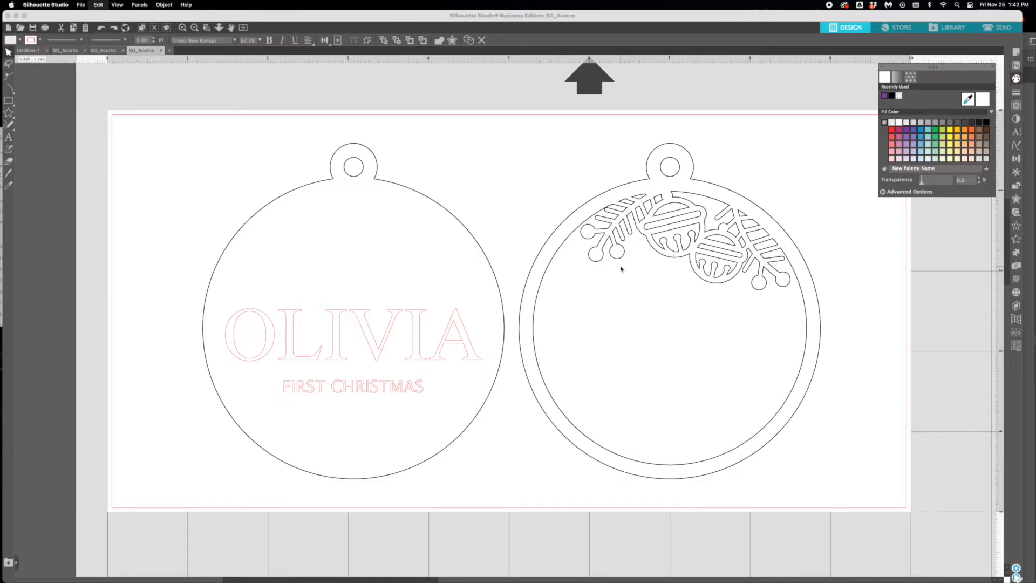
key("super+z")
key("super+z")
key("super+z")
key("super+z")
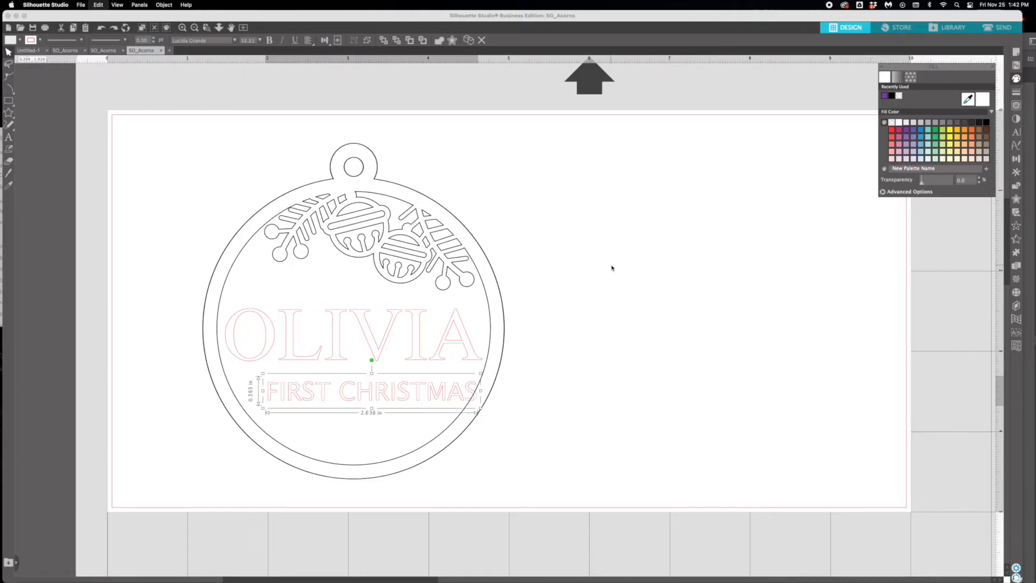
key("super+z")
key("super+z")
key("super+z")
key("super+z")
key("super+z")
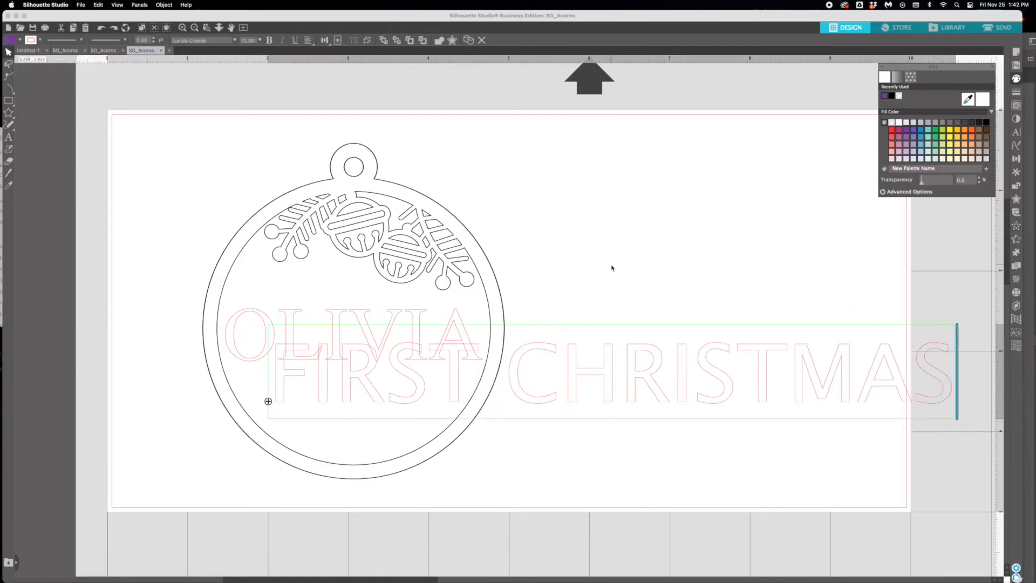
key("super+z")
key("super+z")
key("super+z")
key("super+z")
key("super+z")
key("super+z")
key("super+z")
key("super+z")
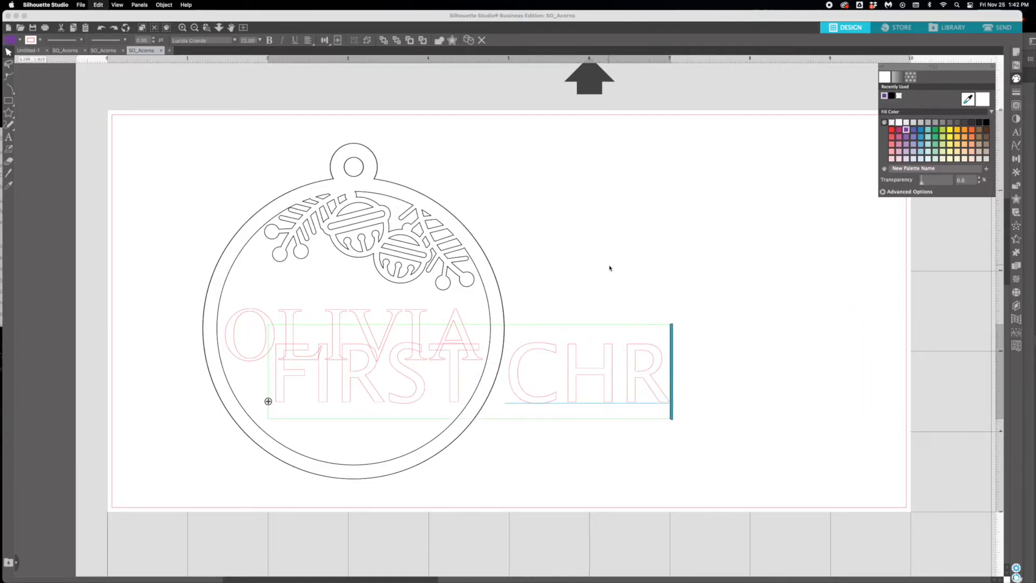
key("super+z")
key("super+z")
key("super+z")
key("super+z")
key("super+z")
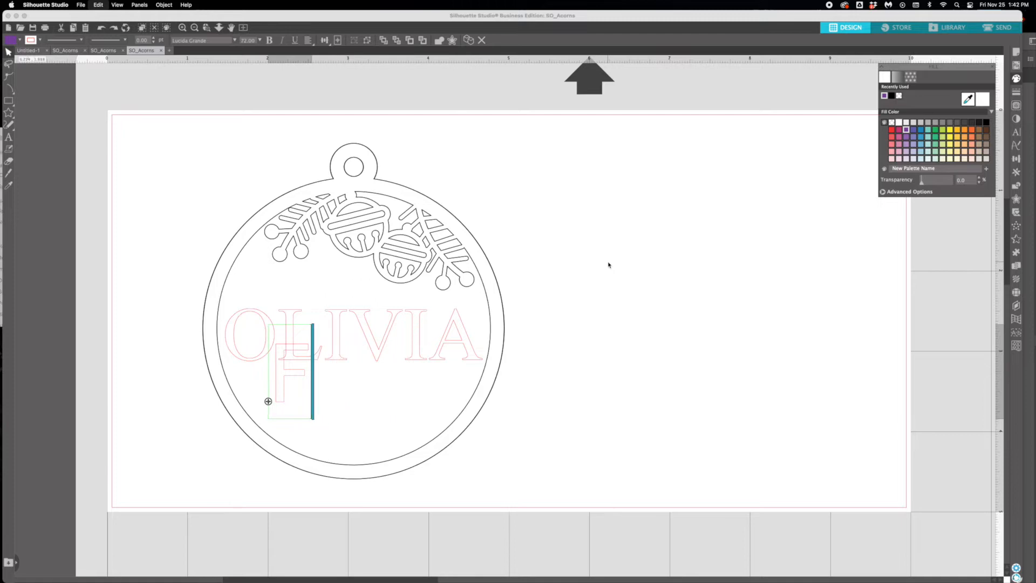
key("super+z")
key("super+z")
key("super+z")
key("super+z")
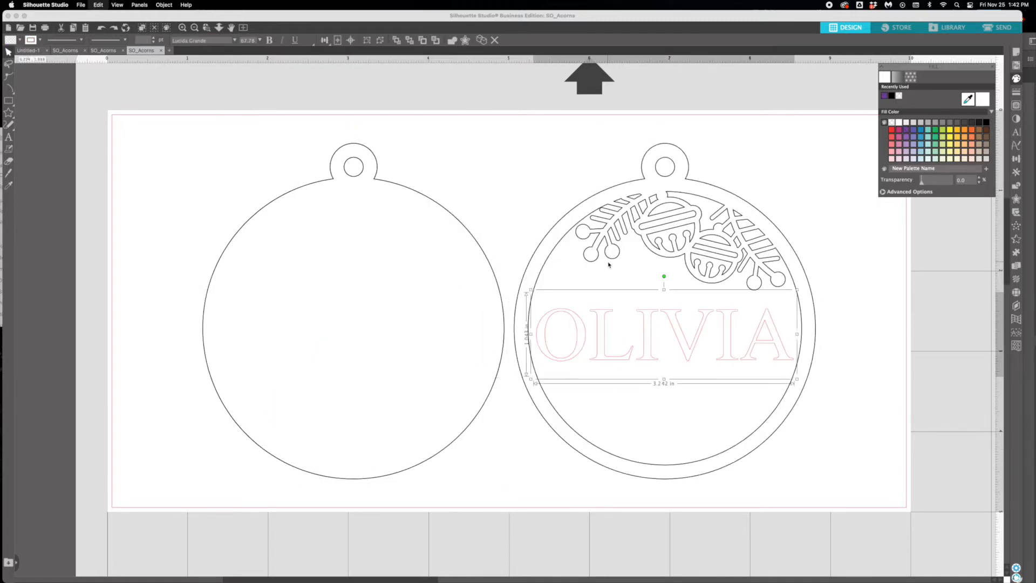
- Draw a thin rectangle 3.470 in wide and 0.081 in high across the ring and nudge it up to the name's upper edge
left_click(613, 316)
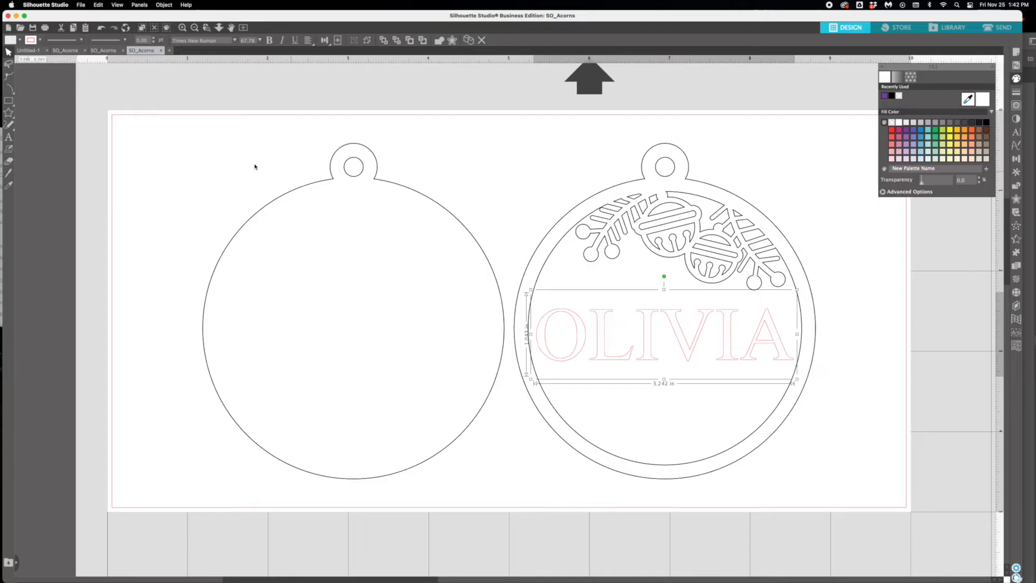
left_click(5, 103)
left_click(21, 102)
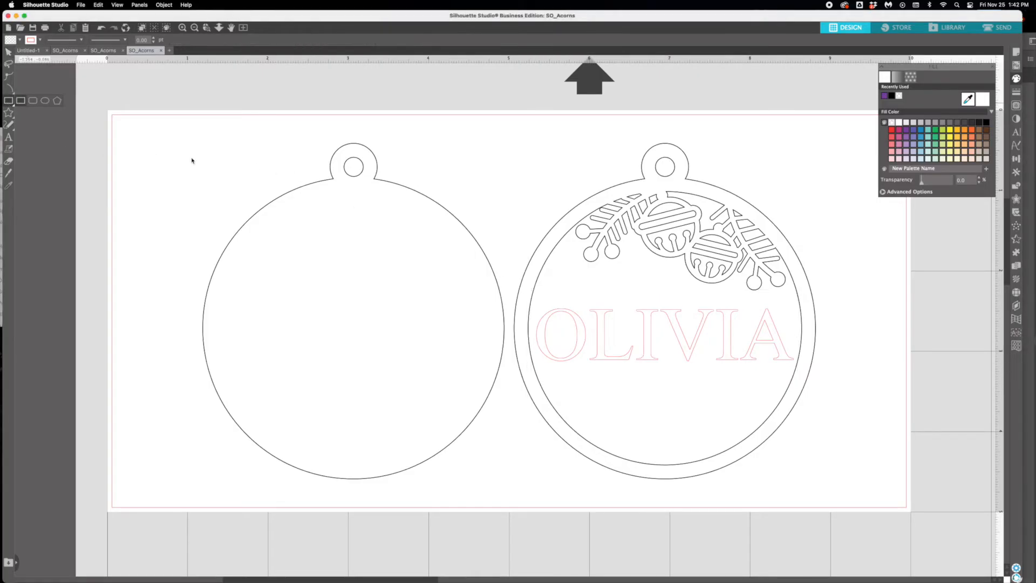
left_click_drag(526, 319, 806, 305)
key("Up")
key("Up")
key("Up")
key("Up")
key("Up")
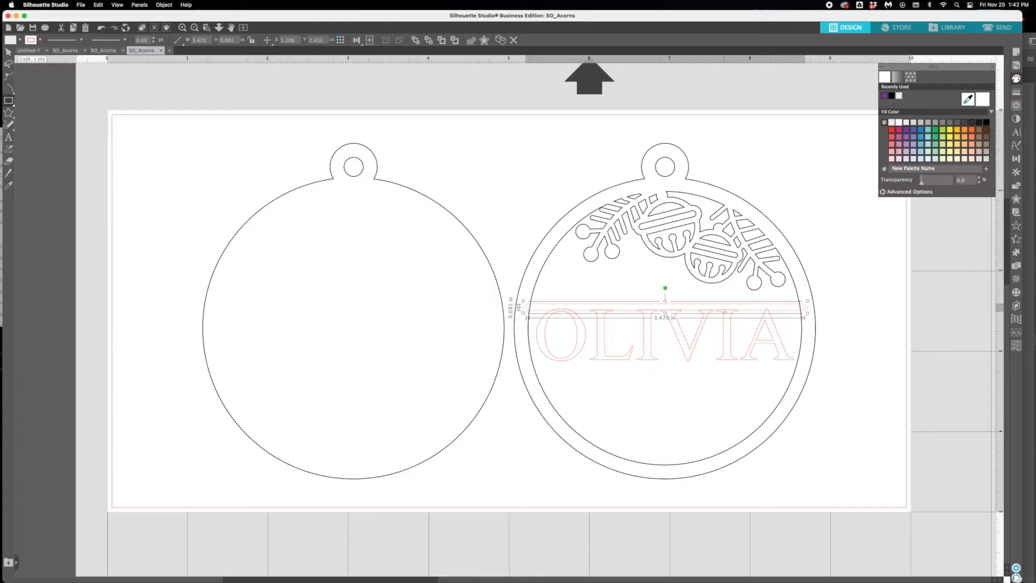
- Copy the thin rectangle, paste a duplicate of it and deselect
left_click(98, 5)
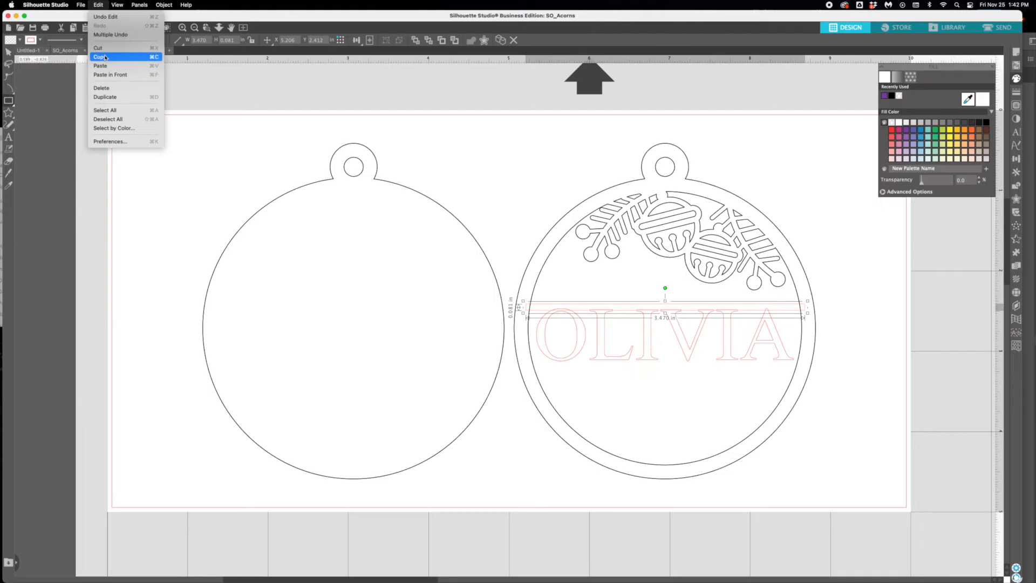
left_click(105, 57)
left_click(98, 5)
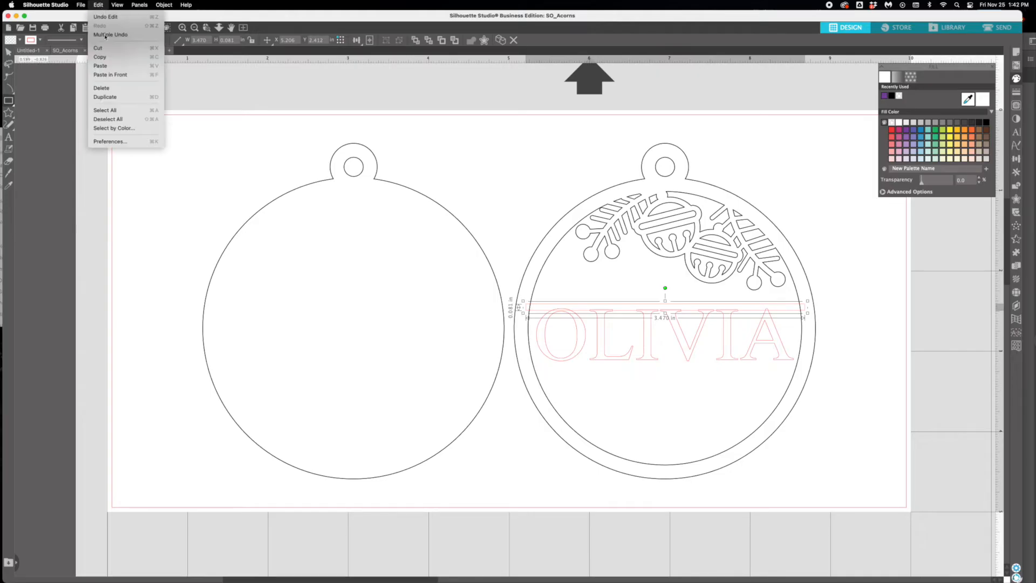
left_click(101, 65)
left_click(547, 326)
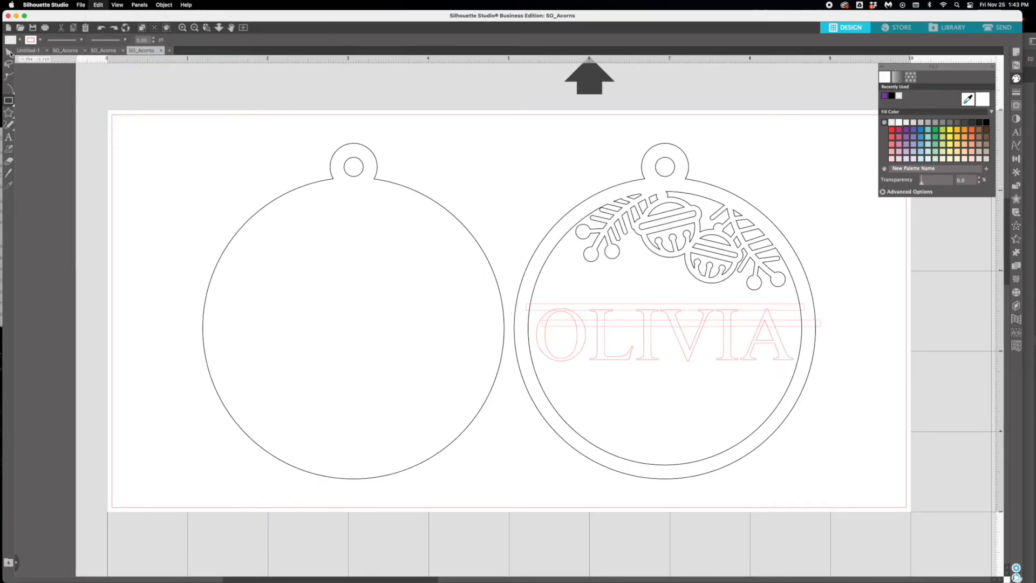
- Move the duplicate thin bar down to the lower edge of the name, lined up with the upper bar
left_click_drag(572, 326, 562, 367)
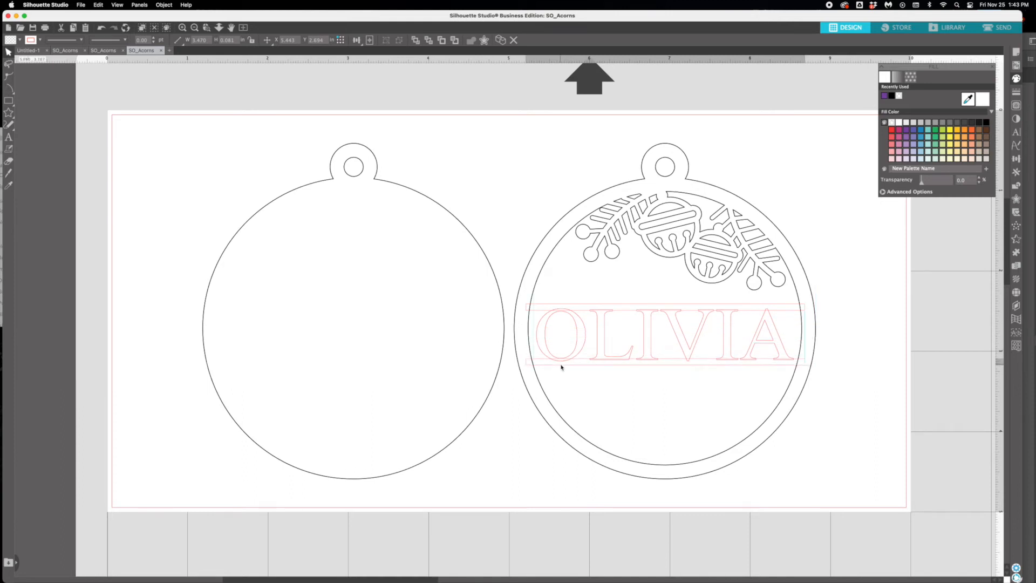
scroll(562, 367, "down", 1)
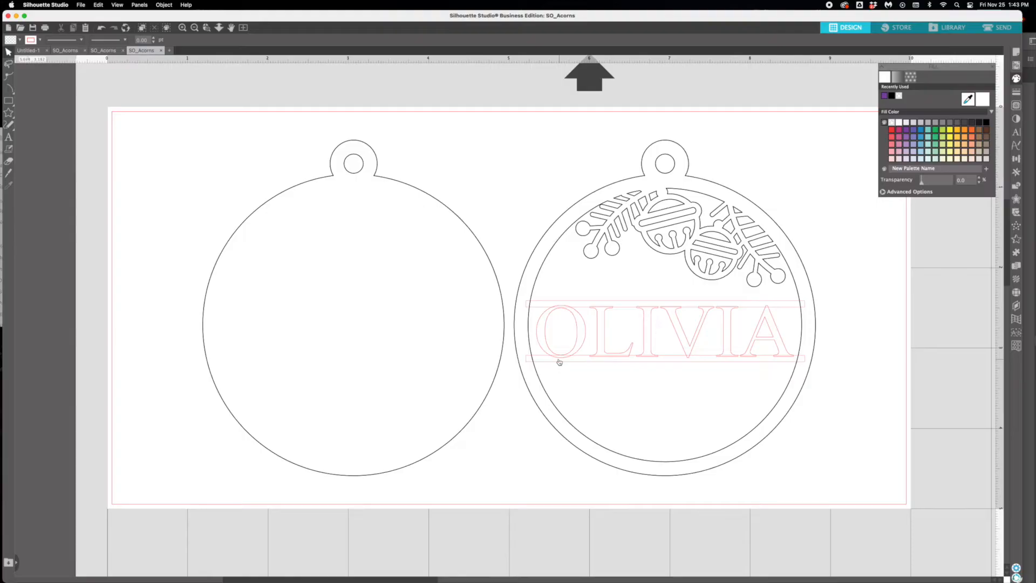
left_click(561, 359)
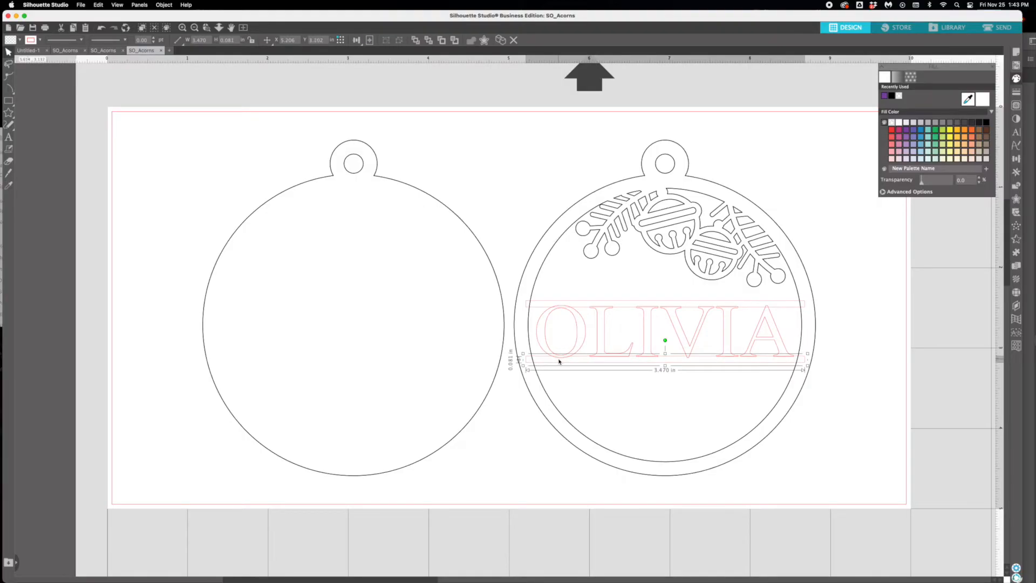
left_click(801, 432)
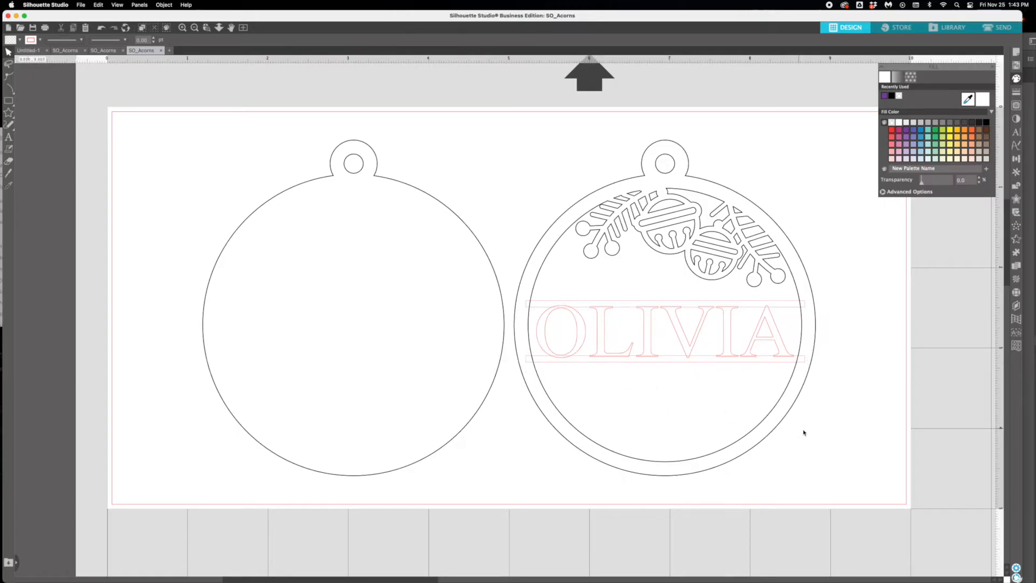
left_click(688, 270)
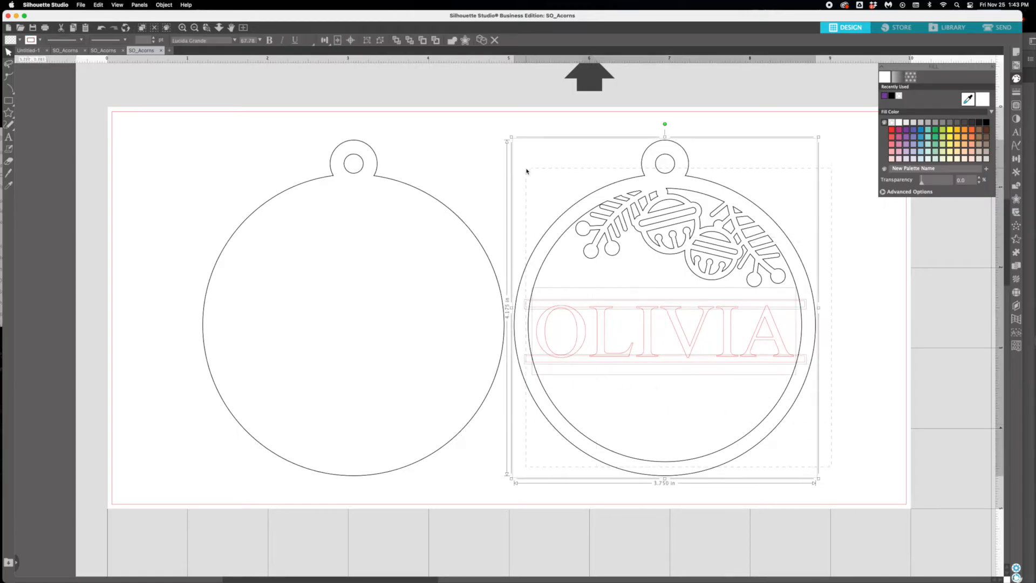
left_click(497, 166)
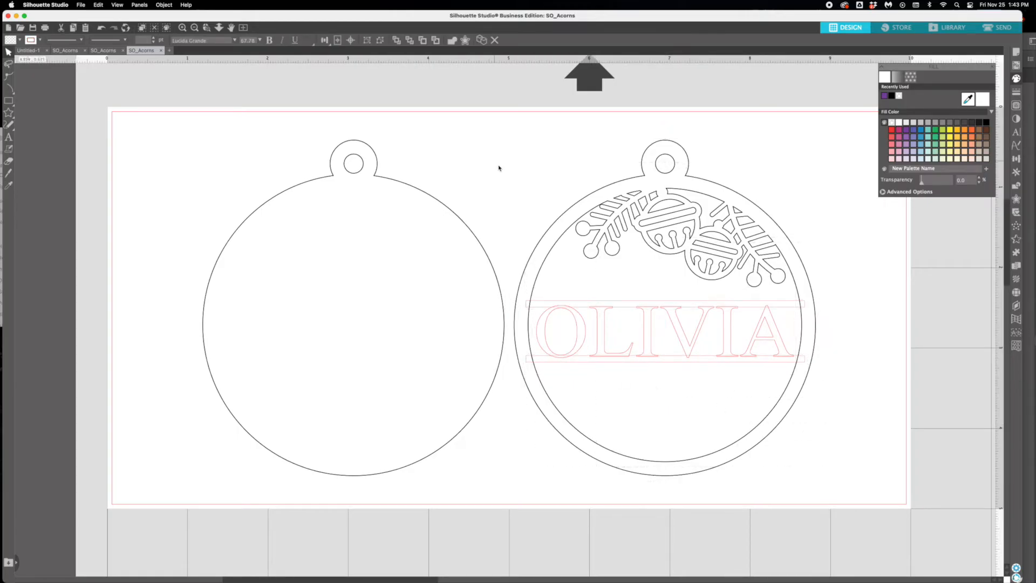
- Convert the name text inside the right ornament's ring to a path
left_click(604, 334)
double_click(606, 334)
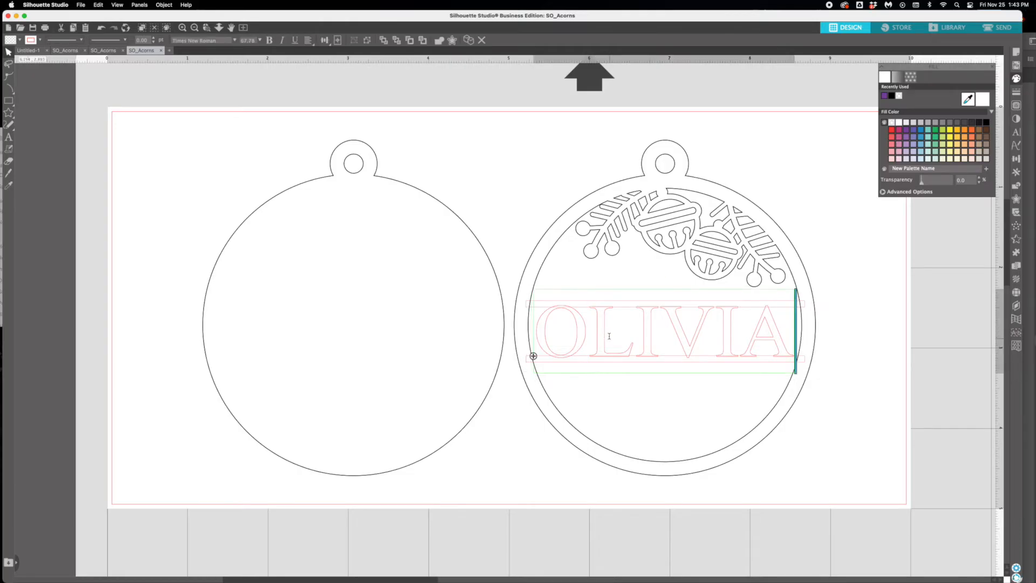
left_click(485, 262)
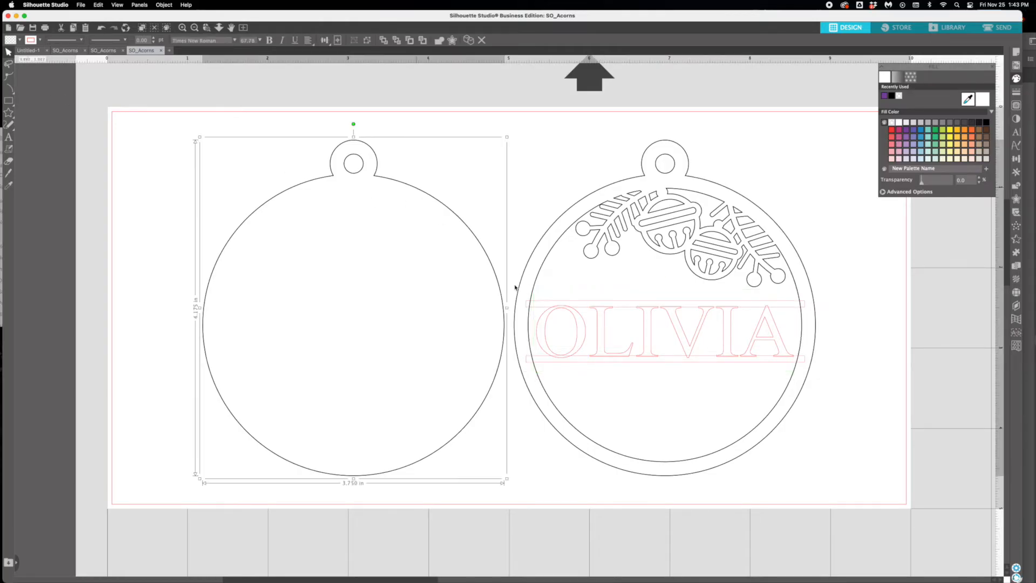
left_click(575, 322)
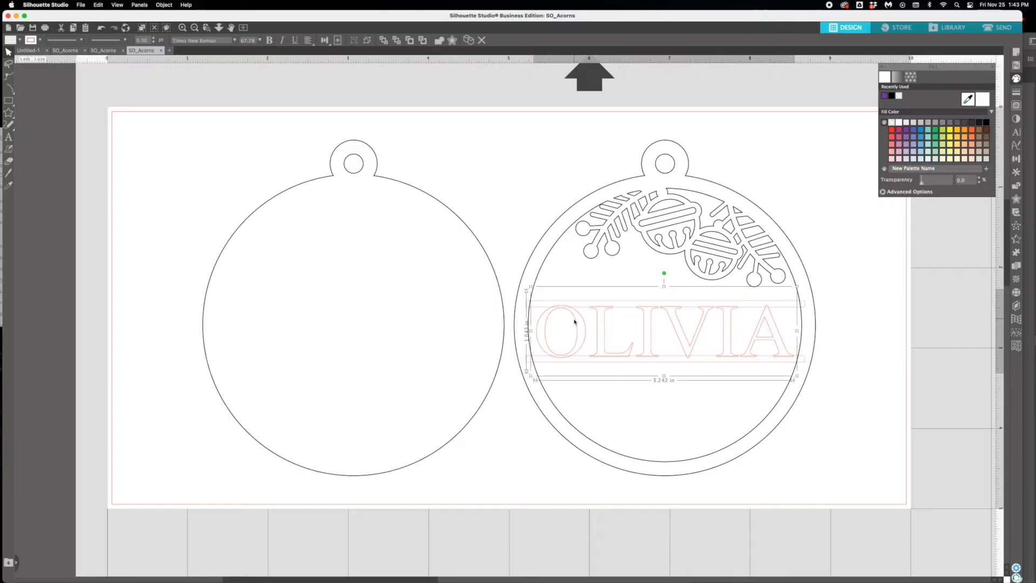
left_click(164, 5)
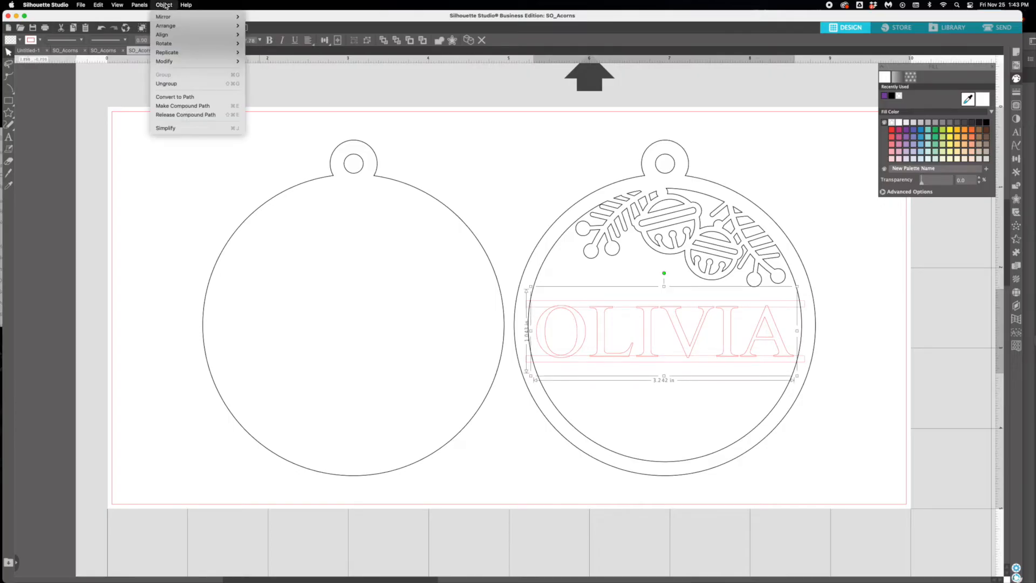
left_click(178, 97)
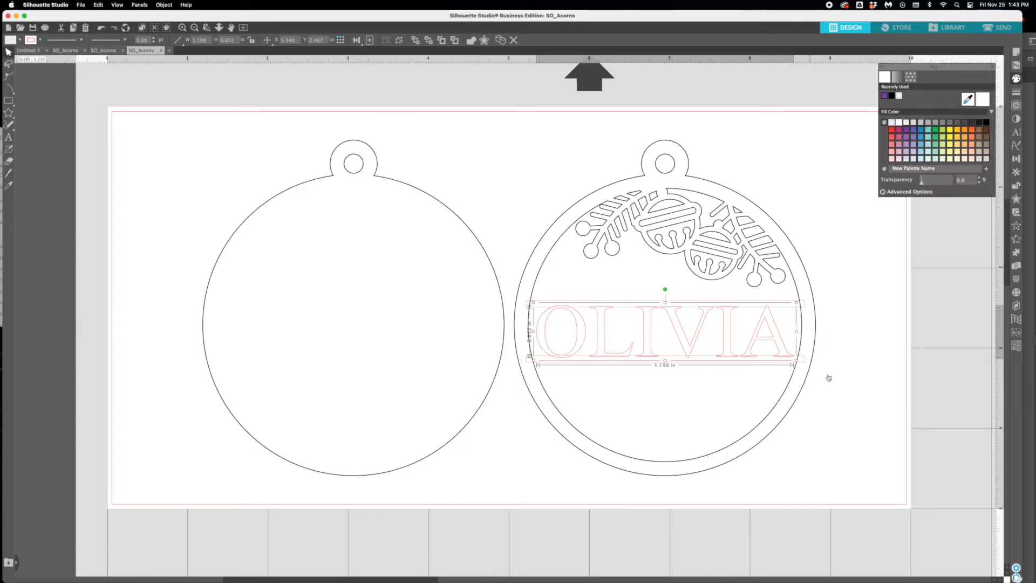
- Weld the name, both thin bars and the right ornament's decorated ring into one shape
left_click_drag(872, 501, 753, 424)
left_click_drag(722, 381, 522, 127)
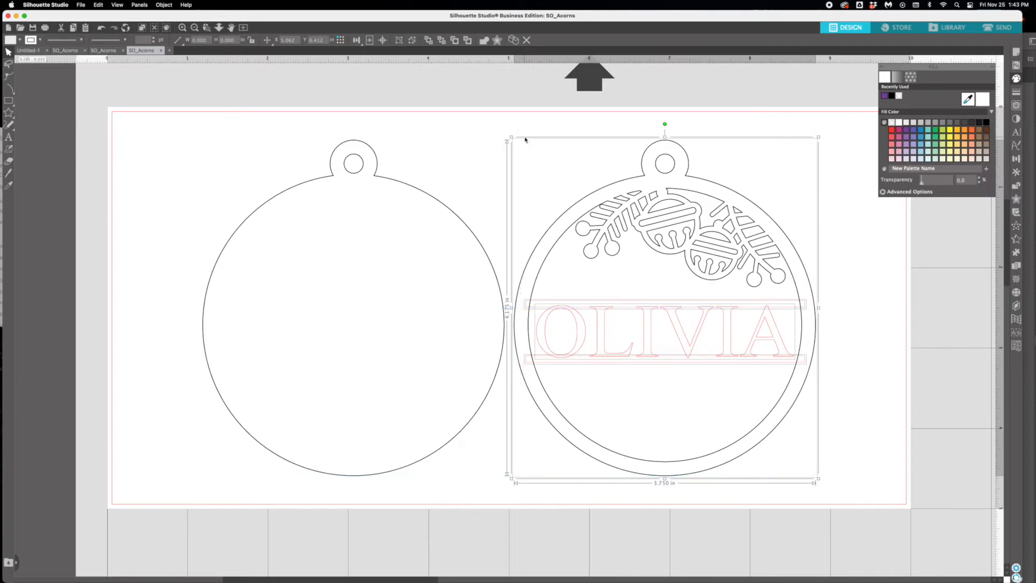
left_click(170, 6)
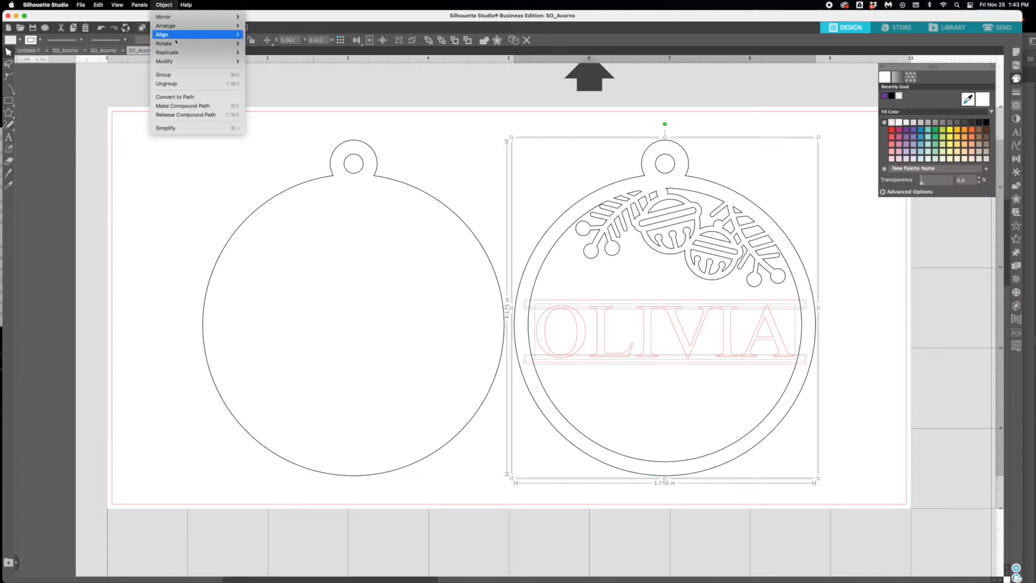
mouse_move(168, 62)
left_click(280, 62)
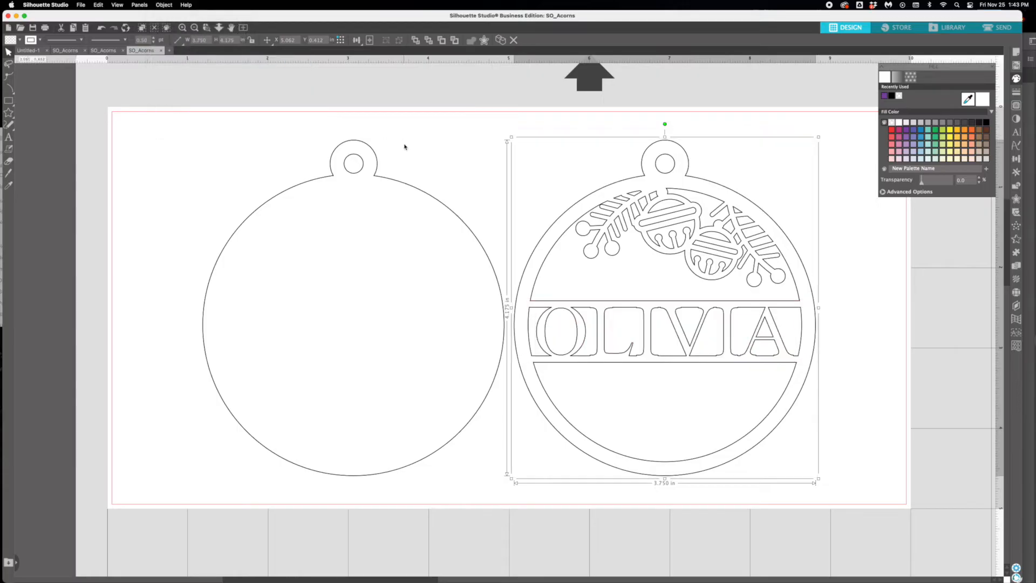
- Move the welded name ring exactly on top of the solid ornament
left_click(421, 147)
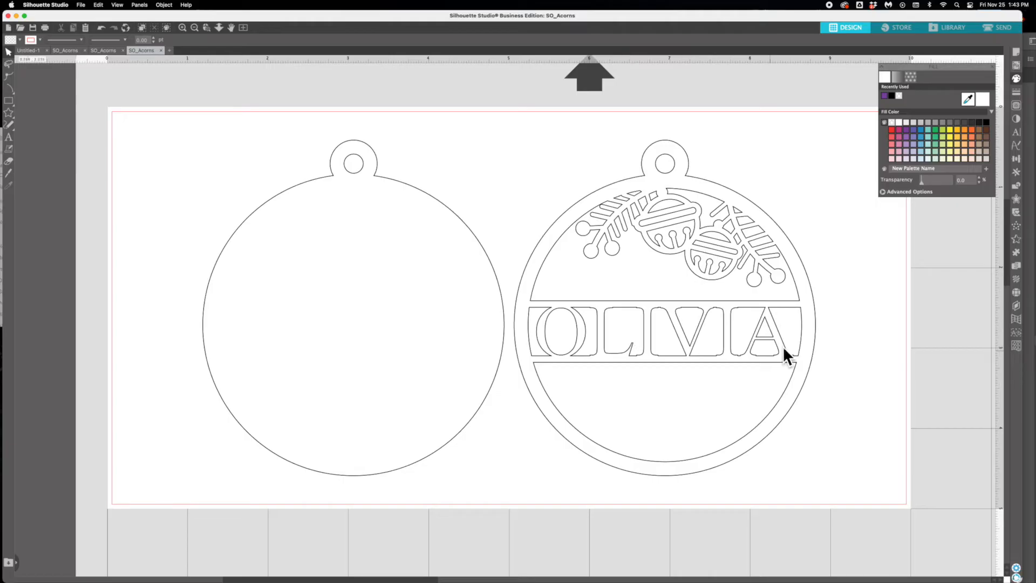
left_click_drag(663, 178, 350, 178)
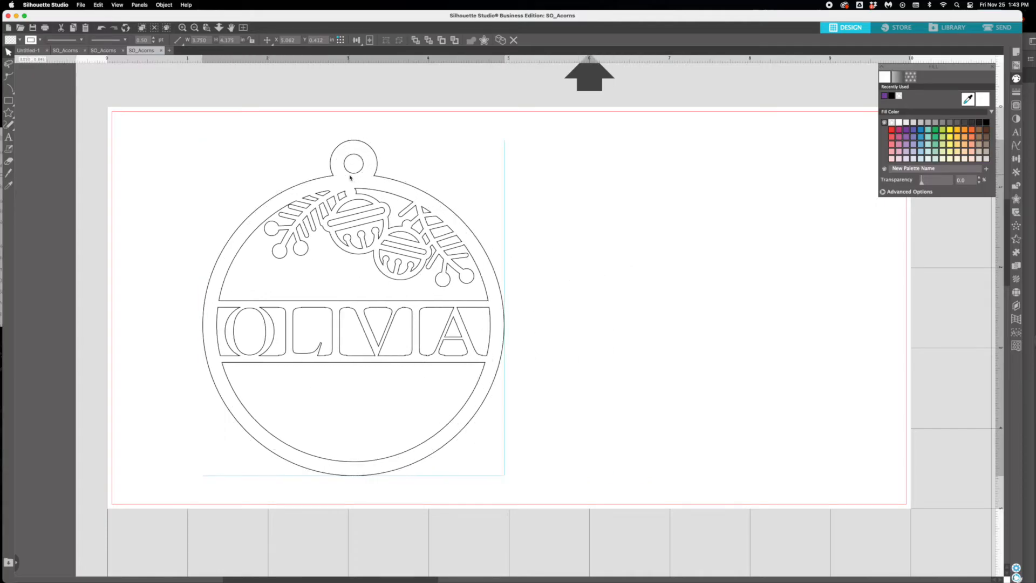
left_click(322, 184)
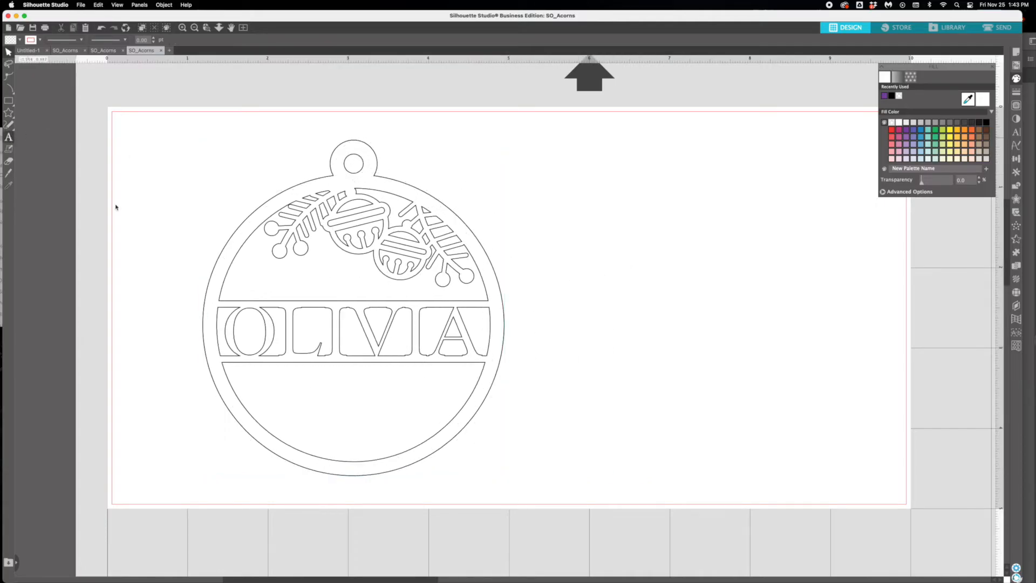
left_click(9, 137)
left_click(266, 382)
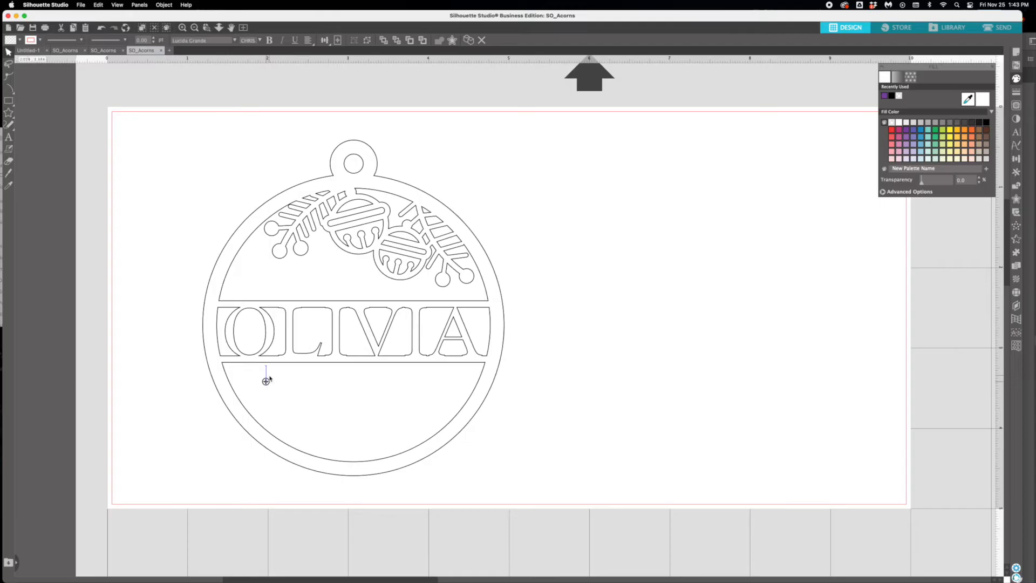
key("Delete")
- Add the text "FIRST CHRISTMAS 2022" starting in the open area of the ornament below the name
left_click(9, 136)
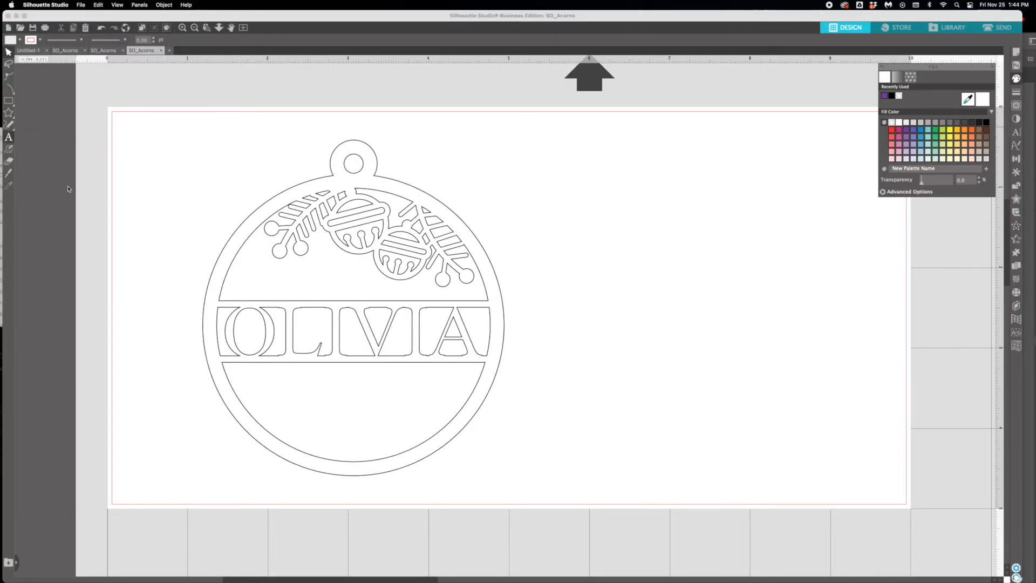
left_click(286, 393)
type("FI")
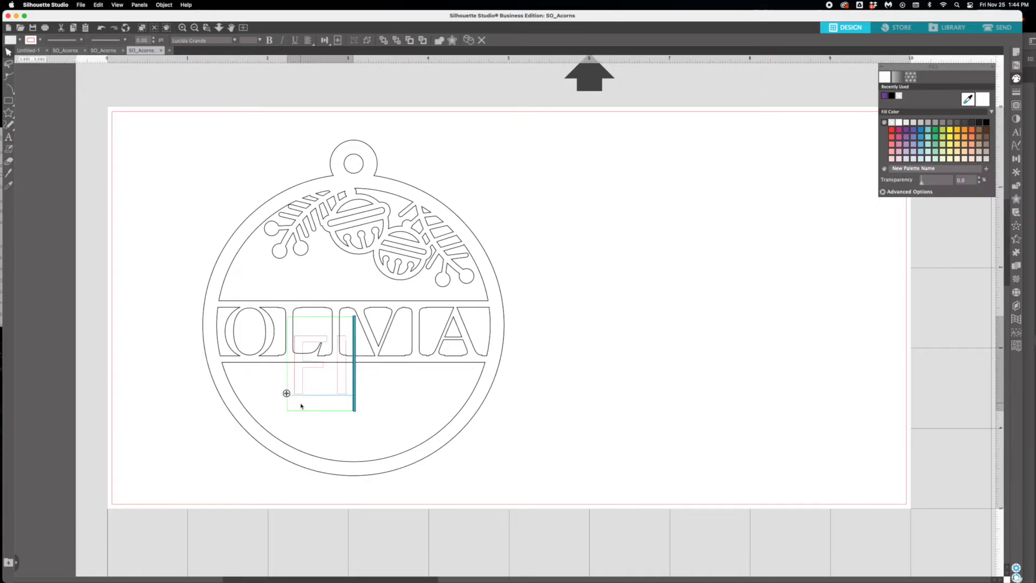
type("RST CHR")
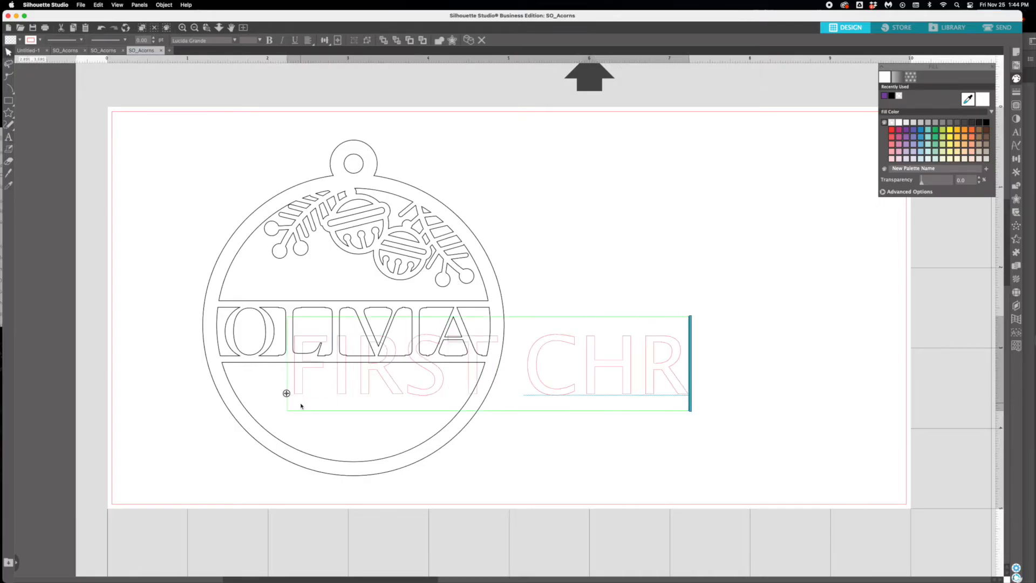
type("I")
key("BackSpace")
type("ISTMAS")
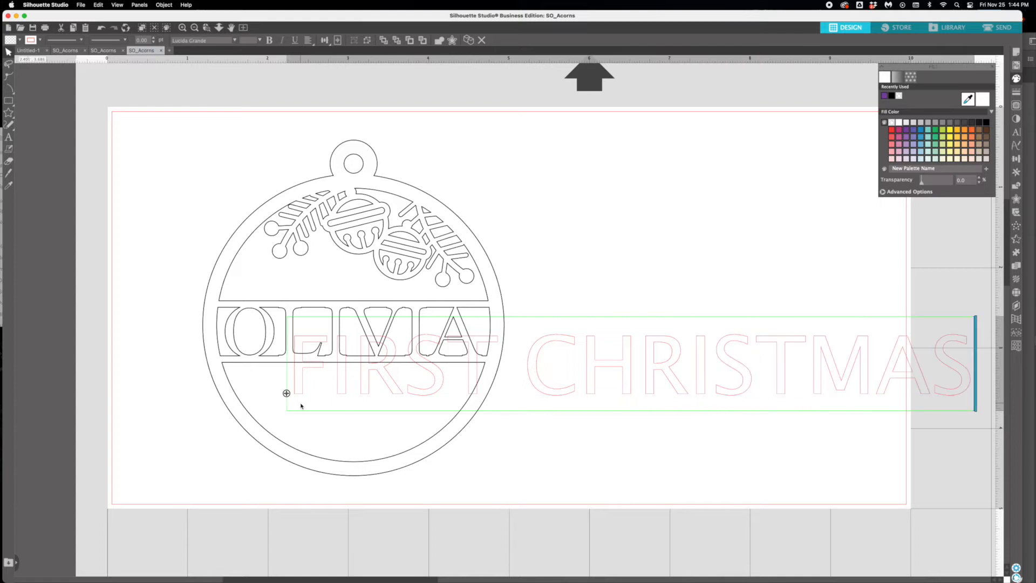
key("Return")
type("2022")
- Set the "FIRST CHRISTMAS 2022" text size to 11 and center it just below the name band
key("super+a")
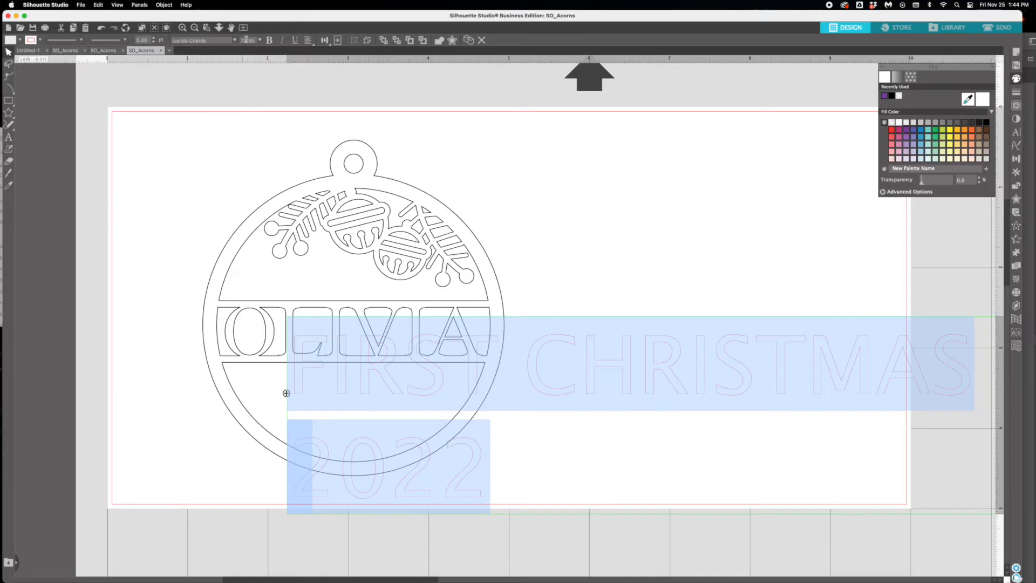
left_click(258, 40)
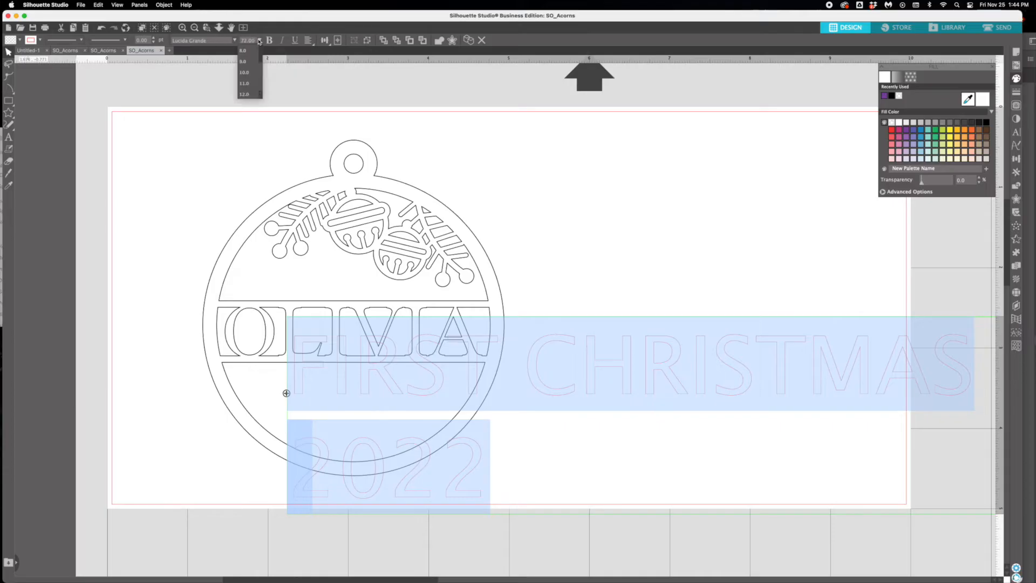
left_click(244, 83)
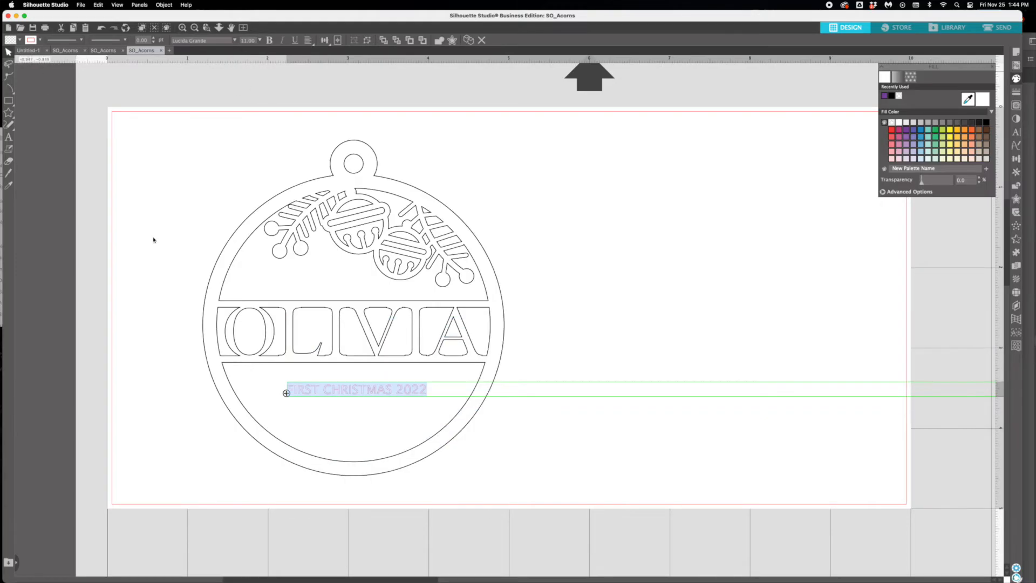
left_click(295, 360)
left_click(303, 388)
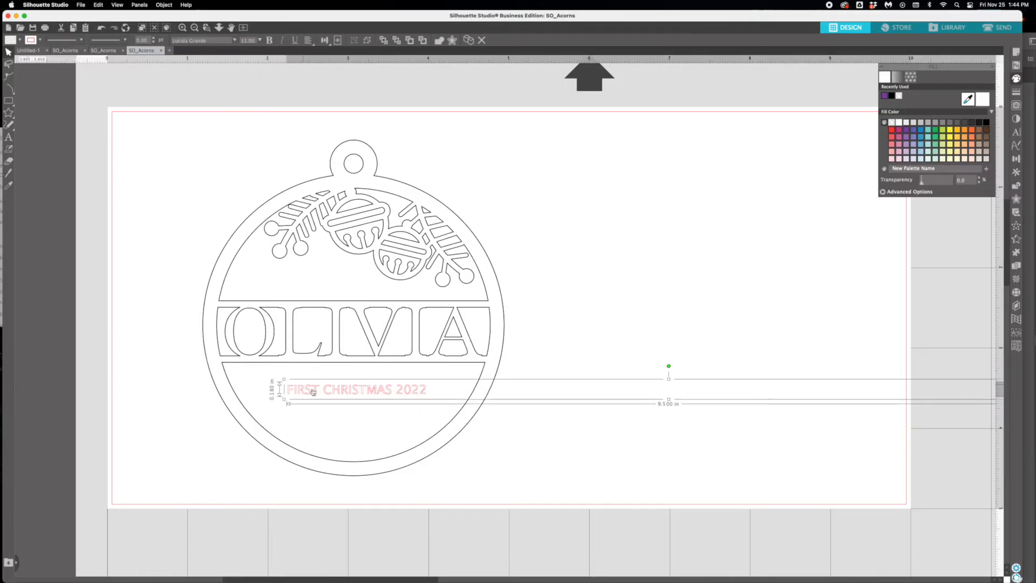
left_click_drag(315, 394, 315, 386)
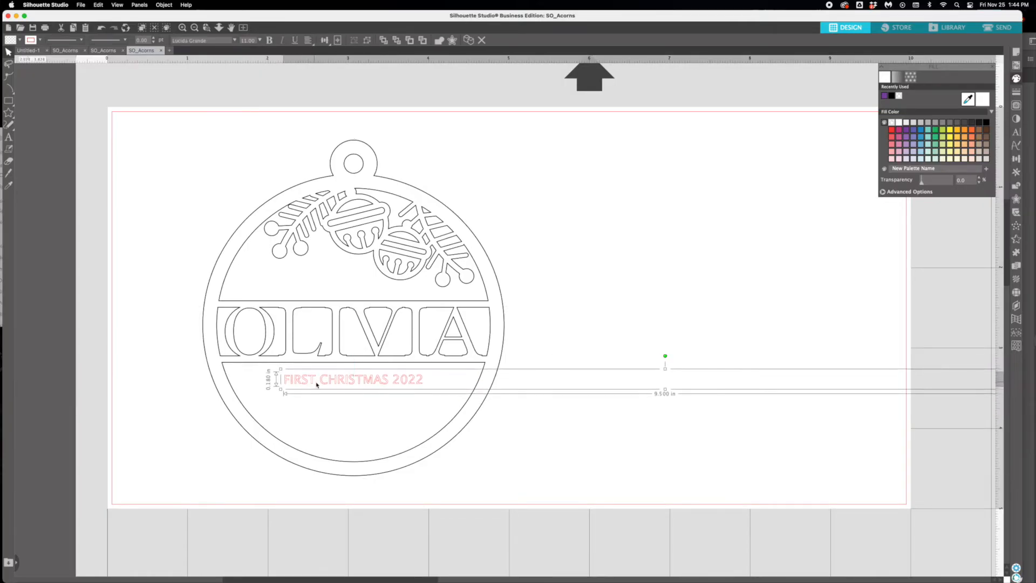
- Fill the "FIRST CHRISTMAS 2022" text with purple
left_click(1016, 79)
left_click(1016, 93)
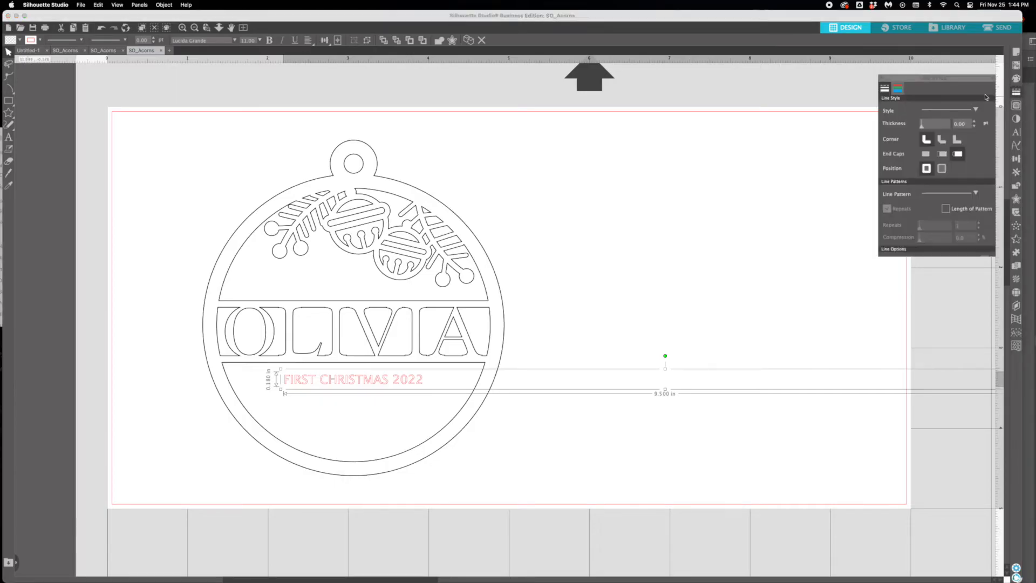
left_click(1017, 79)
left_click(907, 130)
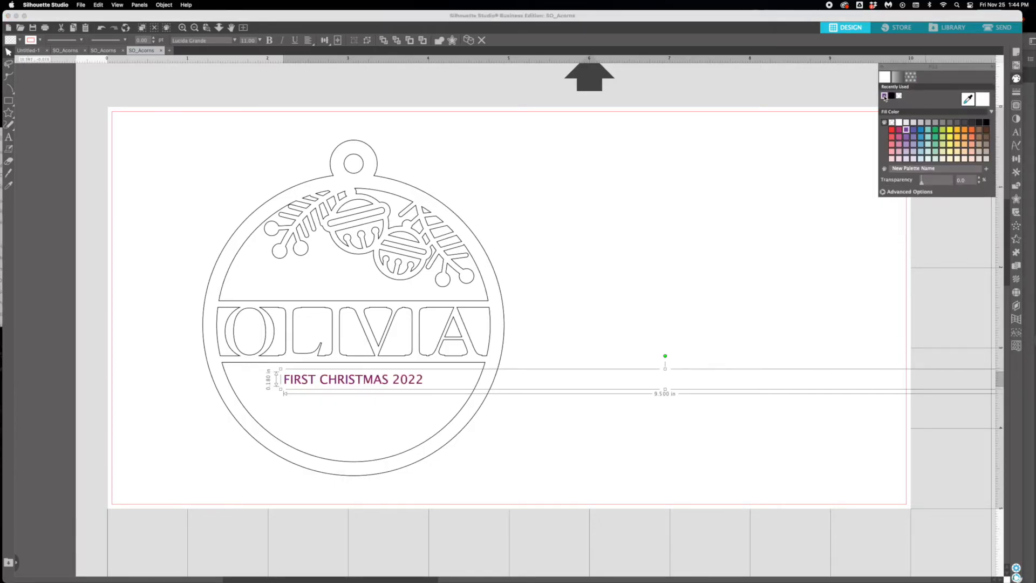
left_click(701, 211)
- Convert the "FIRST CHRISTMAS 2022" text to a path and deselect it
left_click(399, 381)
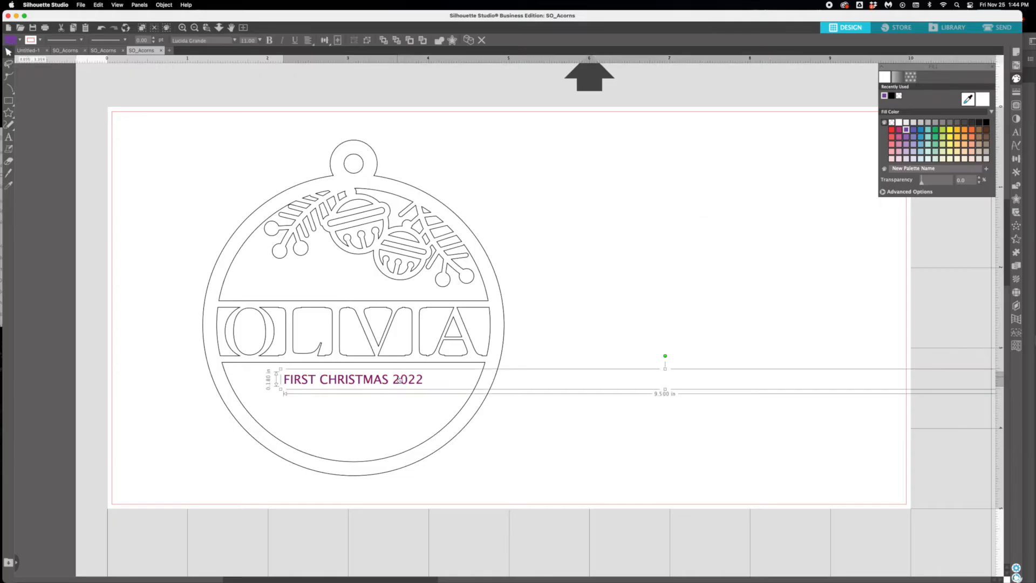
left_click(162, 4)
left_click(183, 96)
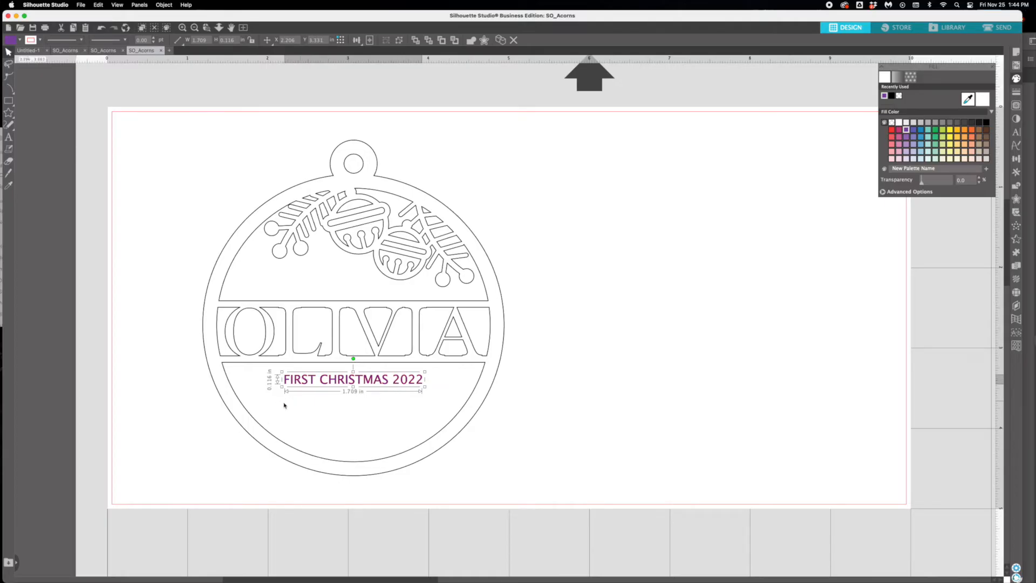
left_click(556, 392)
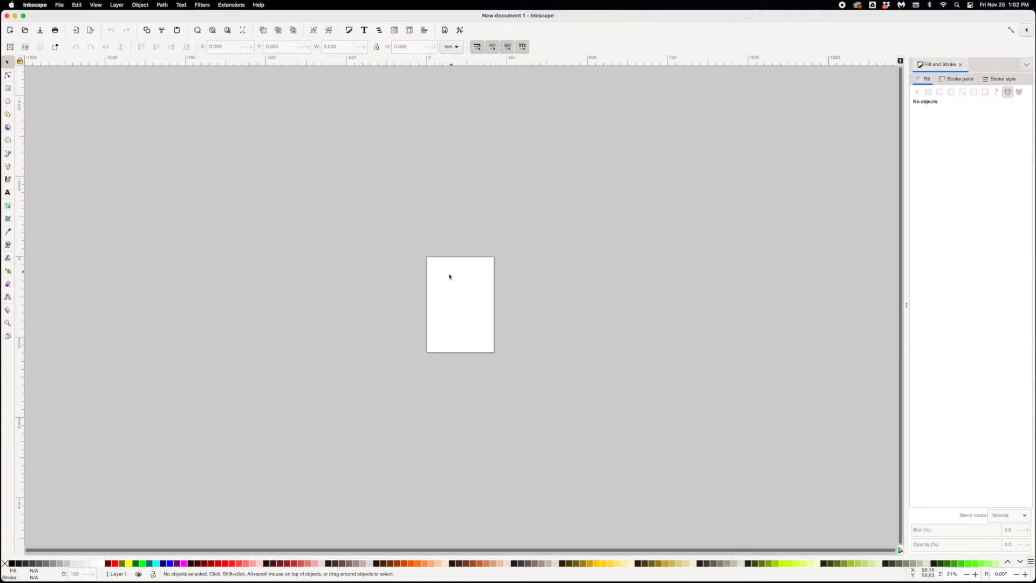
- In Inkscape, open the recent file SO_Acorns.pdf and accept the internal import settings for all pages
left_click(59, 7)
mouse_move(92, 46)
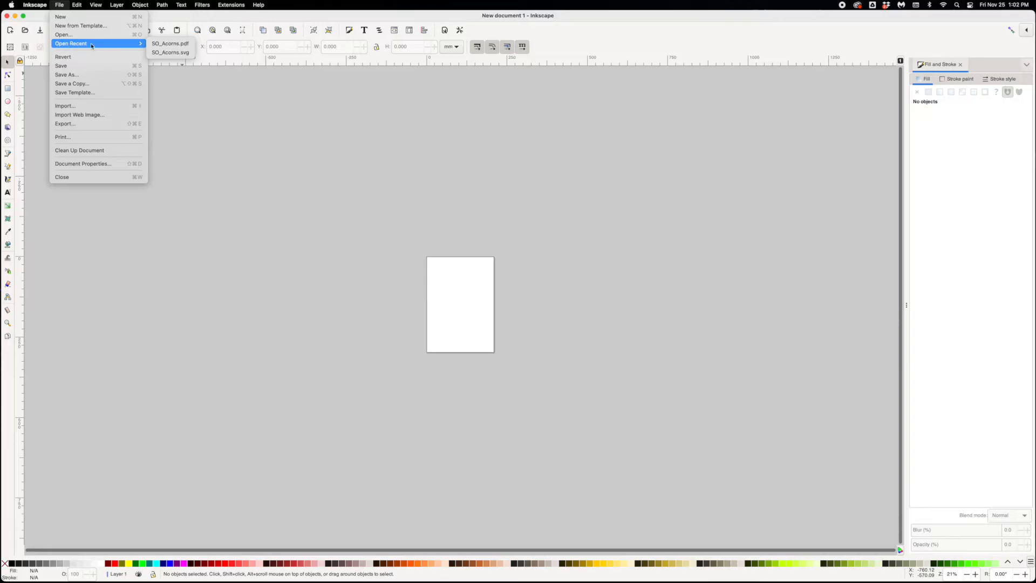
left_click(170, 45)
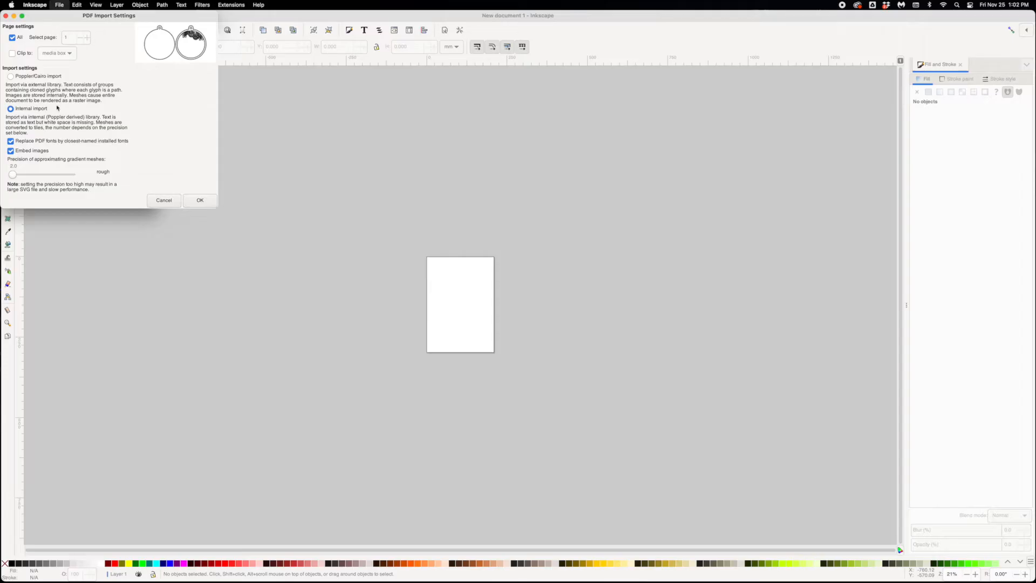
left_click(200, 201)
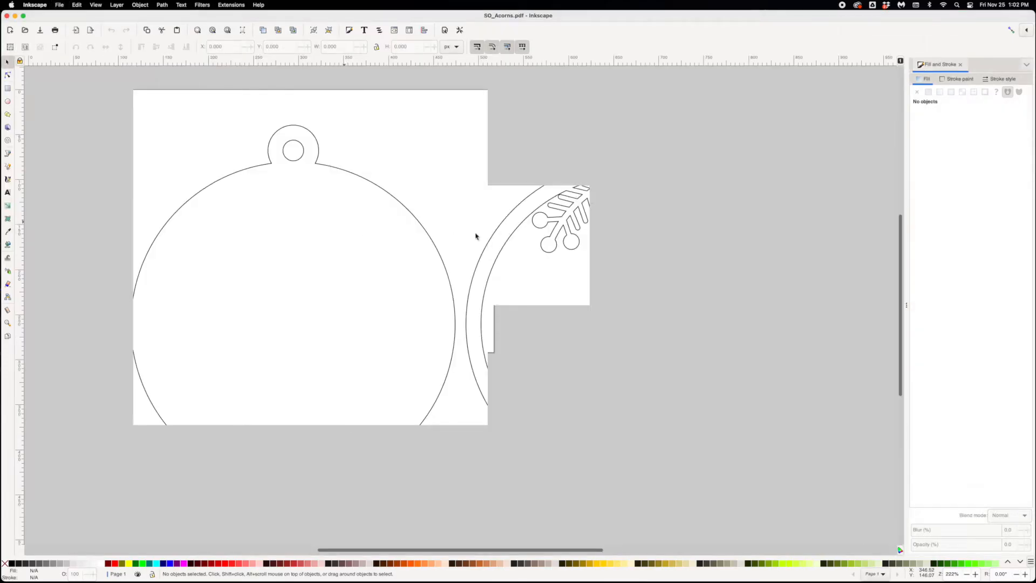
- Ungroup the imported ornament artwork until the two ornaments are separate objects, and check that each can be selected on its own
left_click(516, 232)
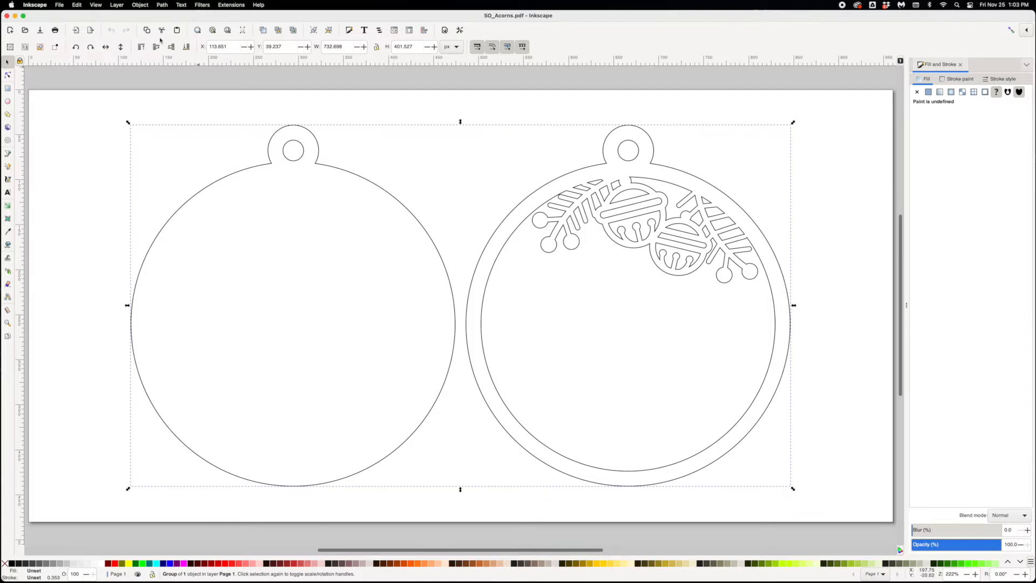
left_click(141, 4)
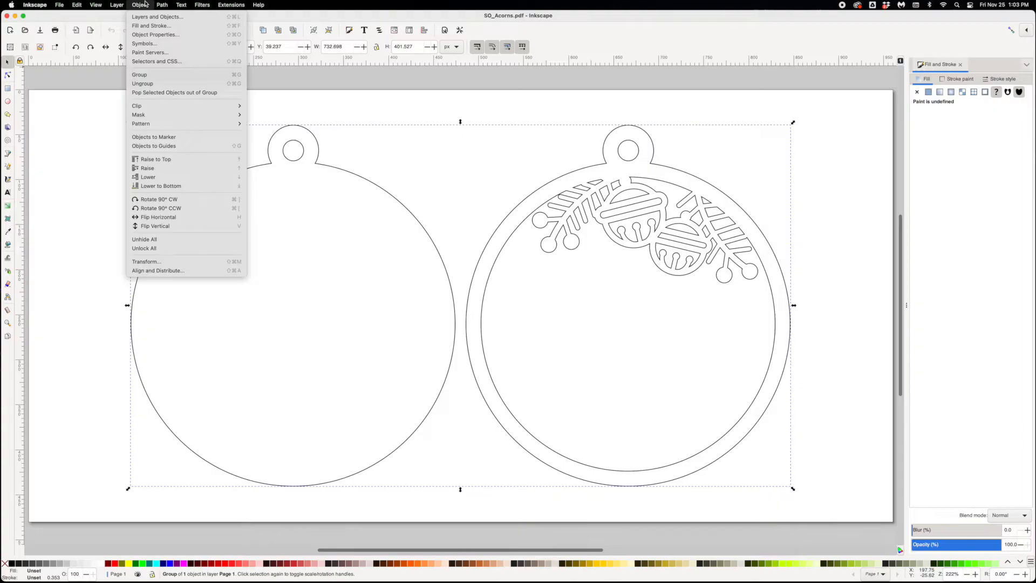
left_click(153, 88)
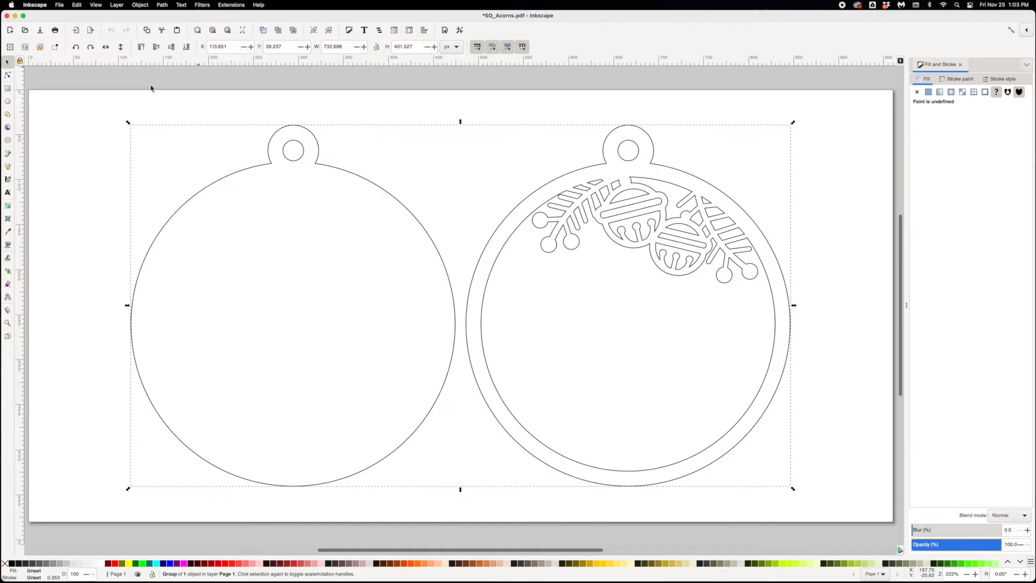
left_click(139, 5)
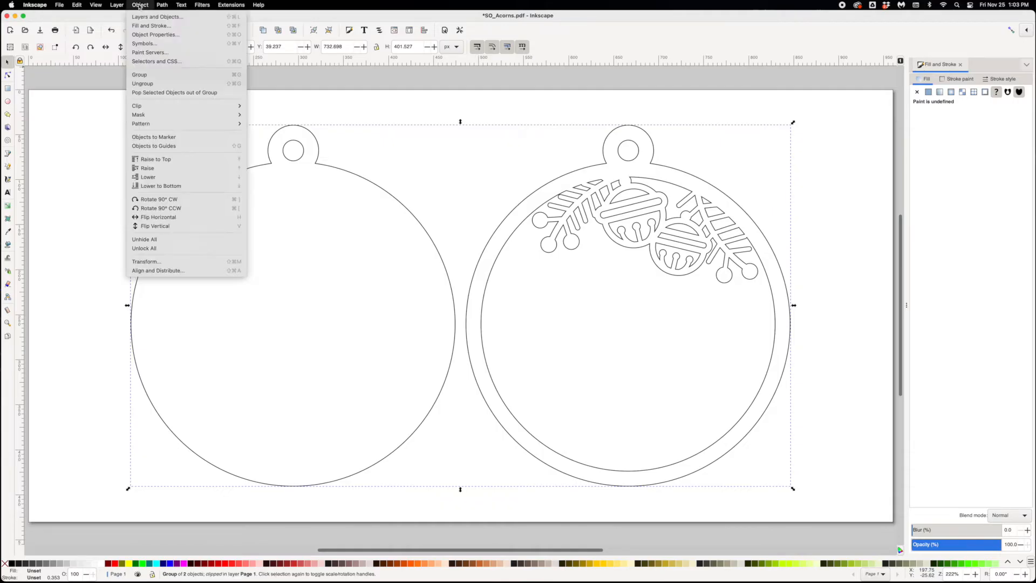
left_click(159, 84)
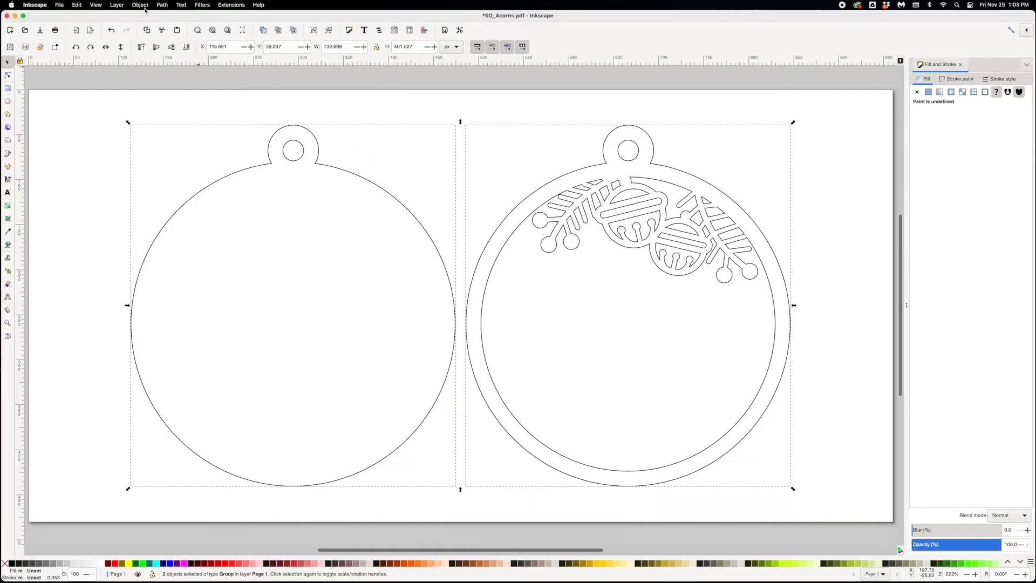
left_click(141, 5)
left_click(150, 85)
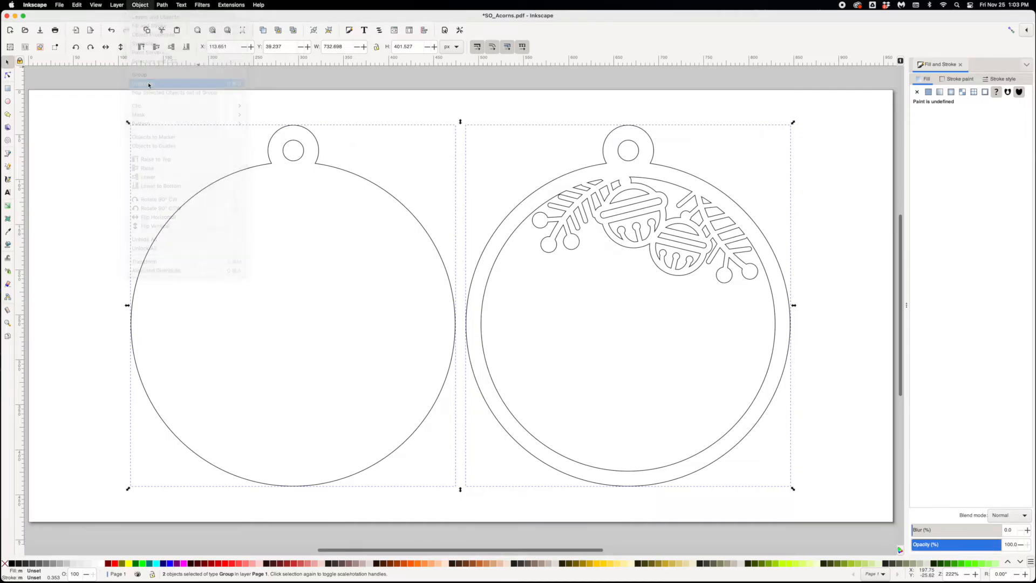
left_click(610, 139)
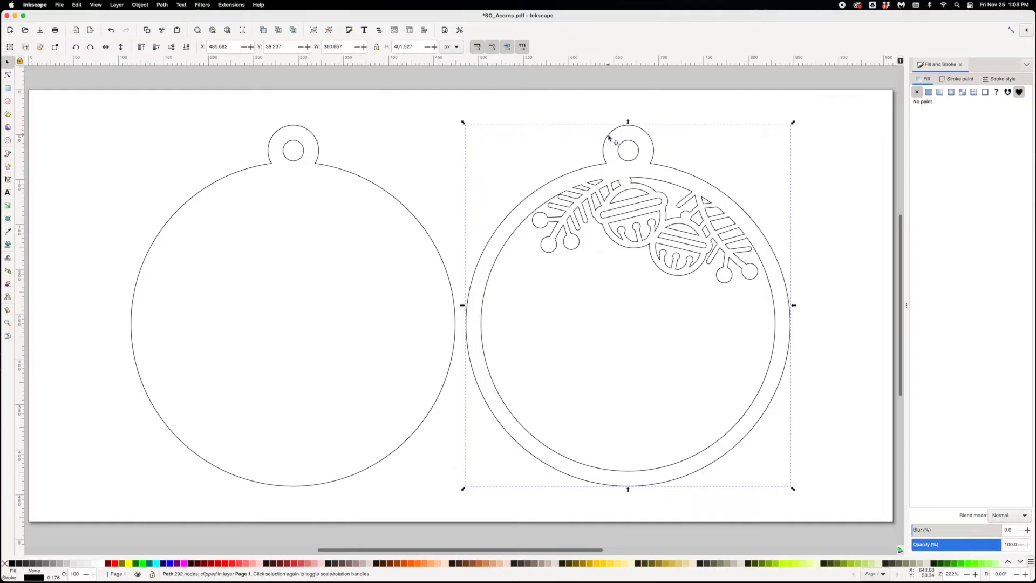
left_click(389, 197)
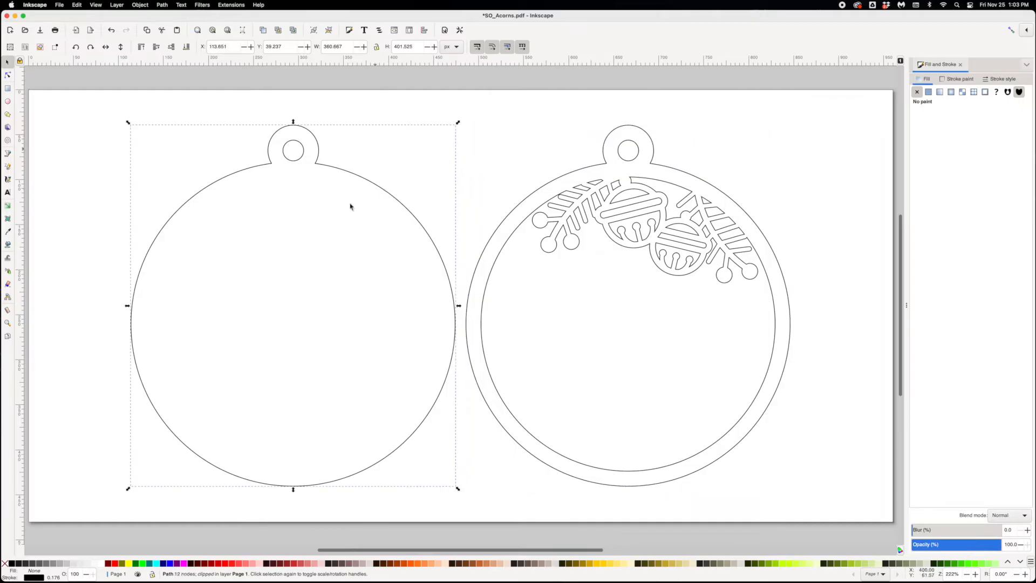
left_click(535, 222)
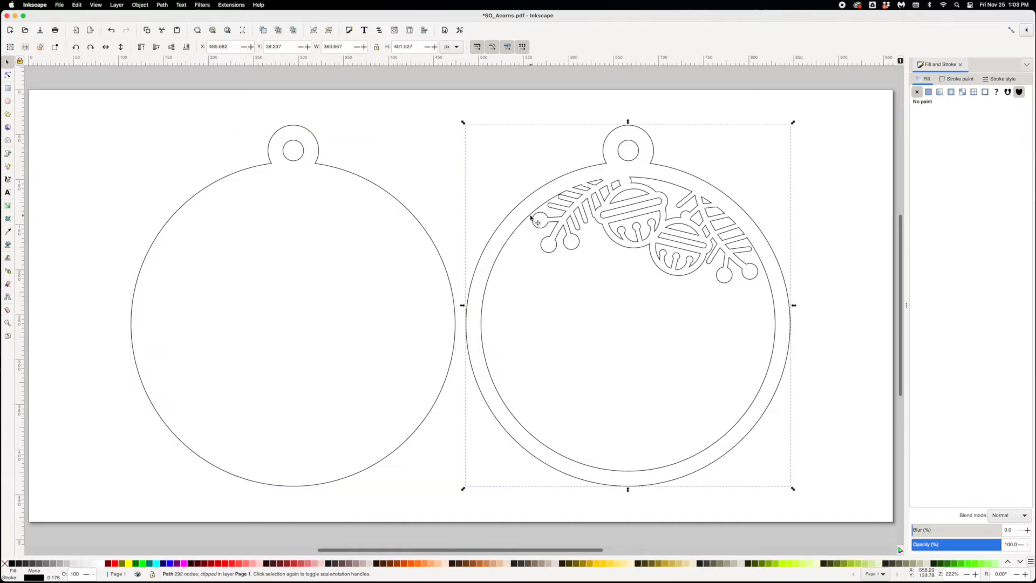
left_click(417, 164)
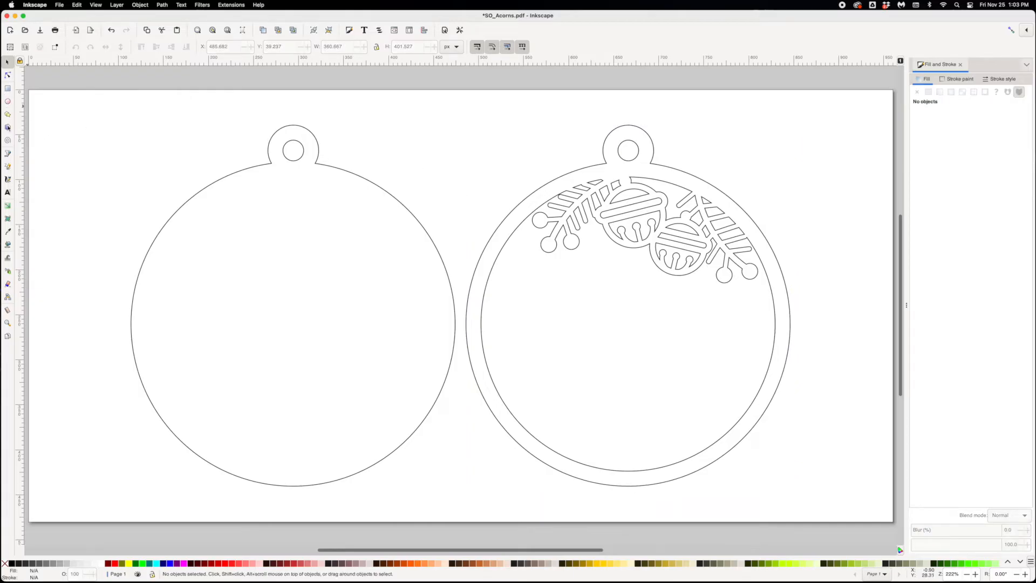
- Add a text object with the child's first name in the blank area between the two ornaments
left_click(8, 193)
left_click(413, 144)
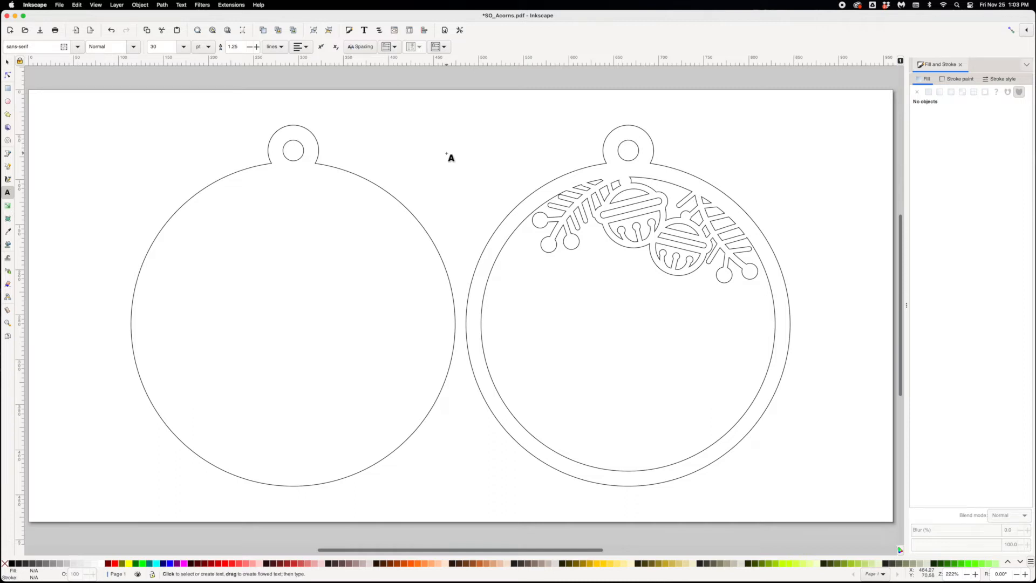
type("Olivia")
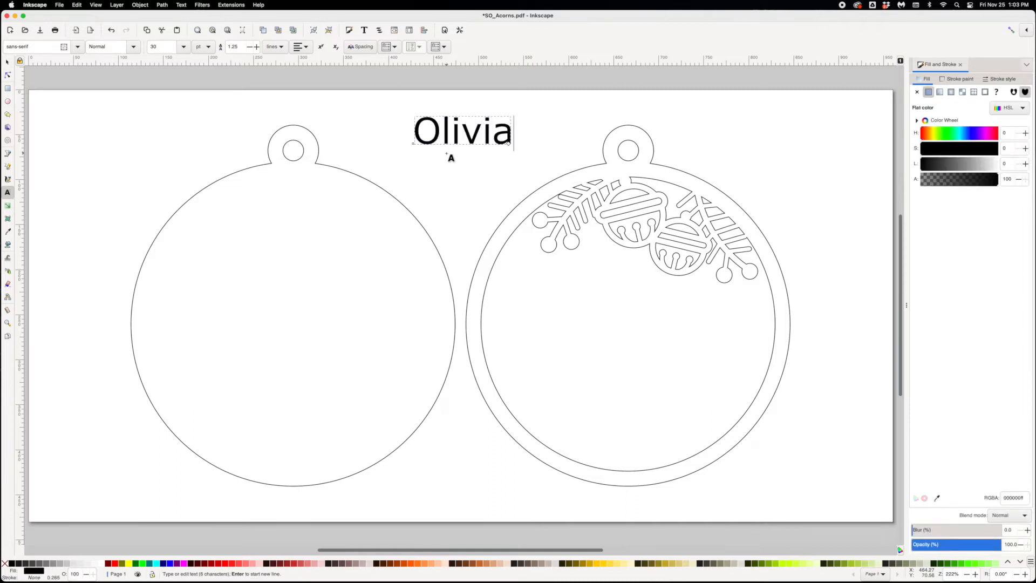
- Set the font of the whole name text to Hello Bluebird Script
key("super+a")
triple_click(34, 47)
type("hell")
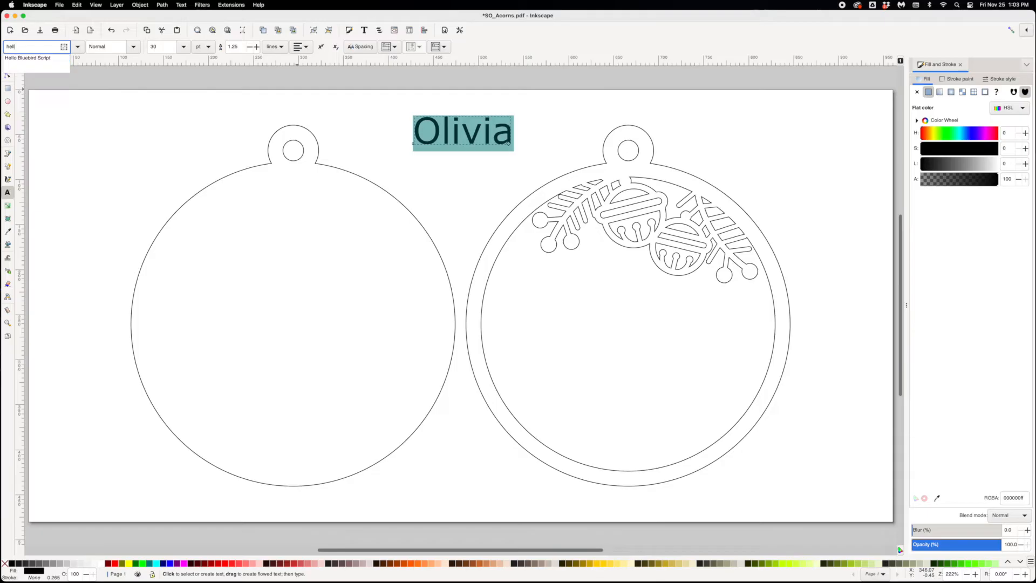
left_click(22, 62)
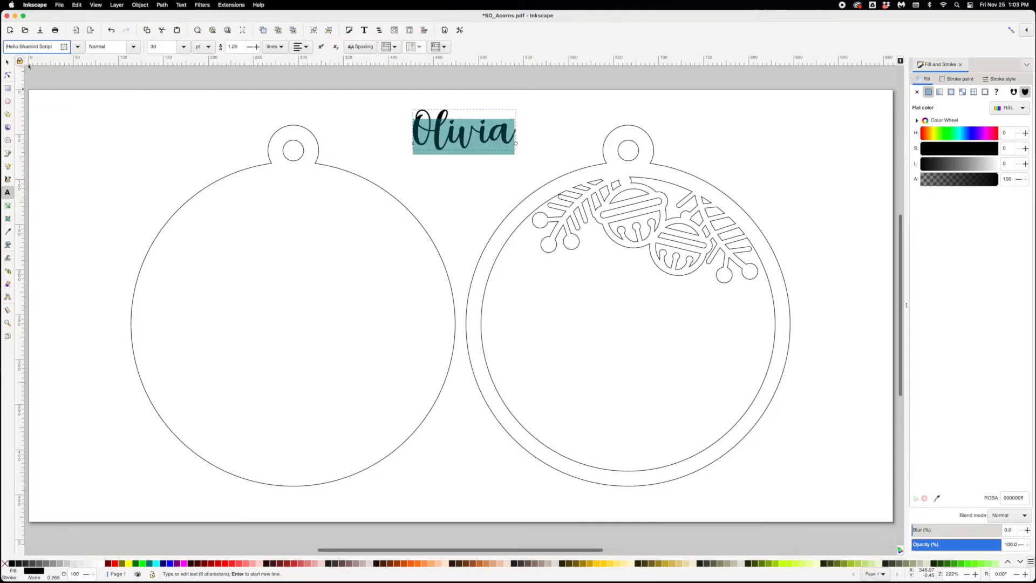
left_click(8, 62)
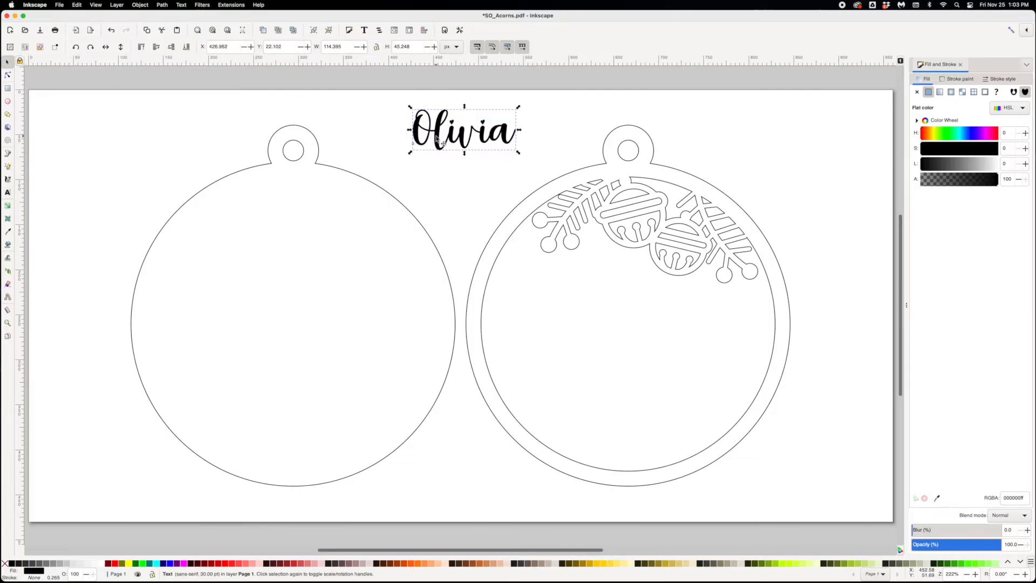
- Move the name onto the bell ornament and enlarge it to about 318 px wide, spanning the inner circle below the bells
left_click_drag(452, 154, 761, 251)
left_click_drag(745, 309, 769, 325)
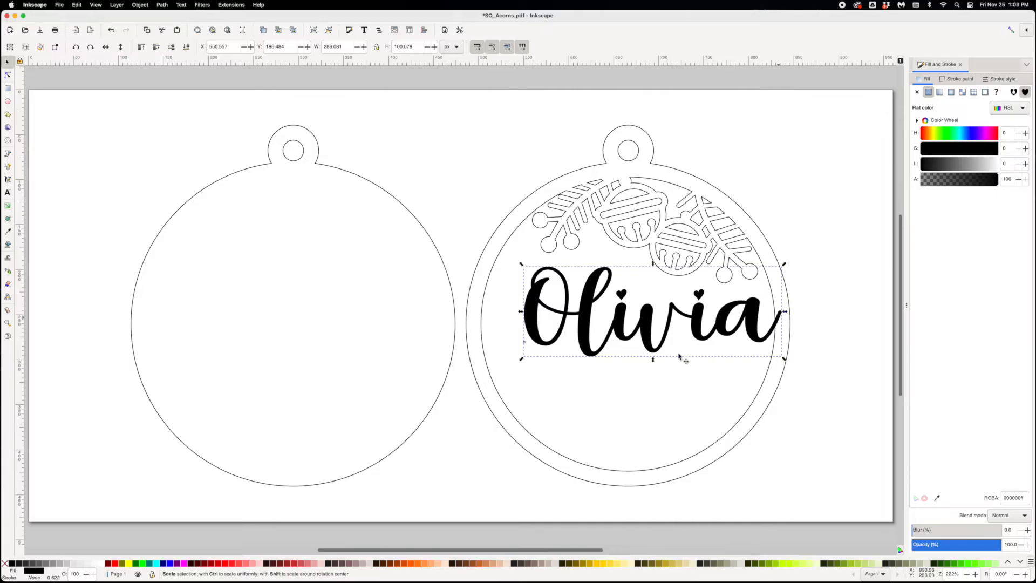
left_click_drag(517, 364, 490, 367)
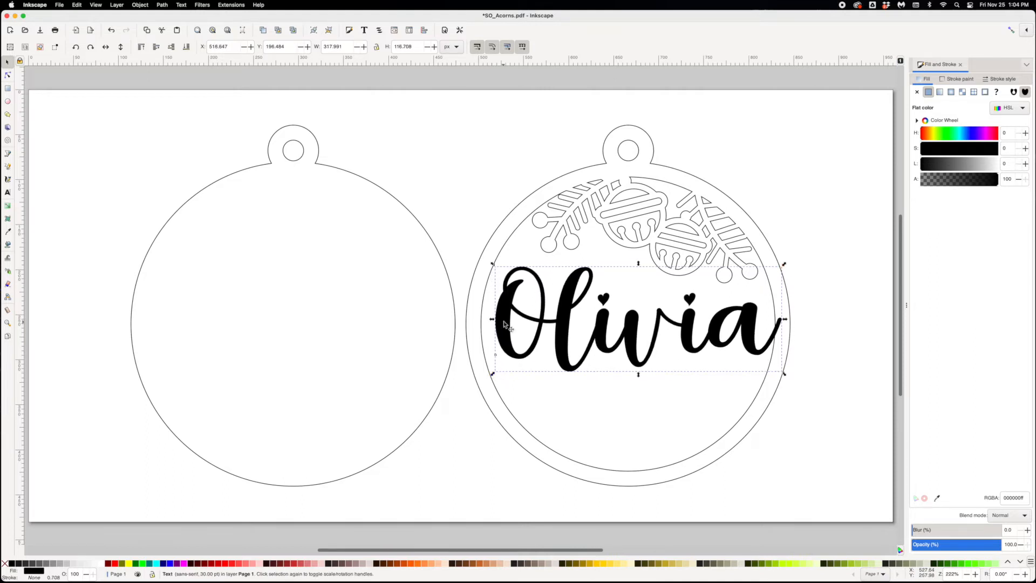
left_click(482, 242)
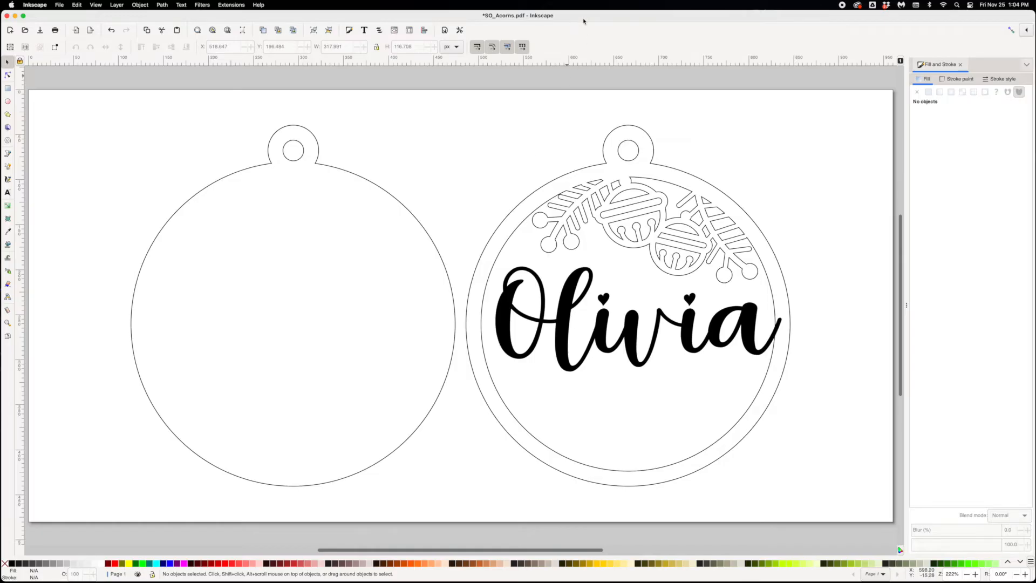
left_click_drag(582, 20, 581, 20)
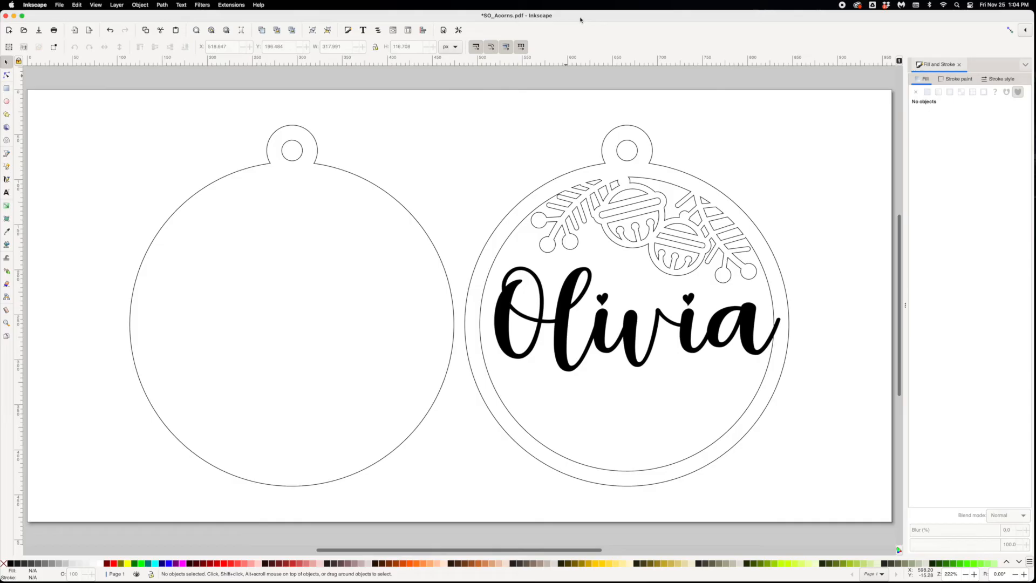
- Convert the name text to paths and ungroup it into individual letters
left_click(581, 287)
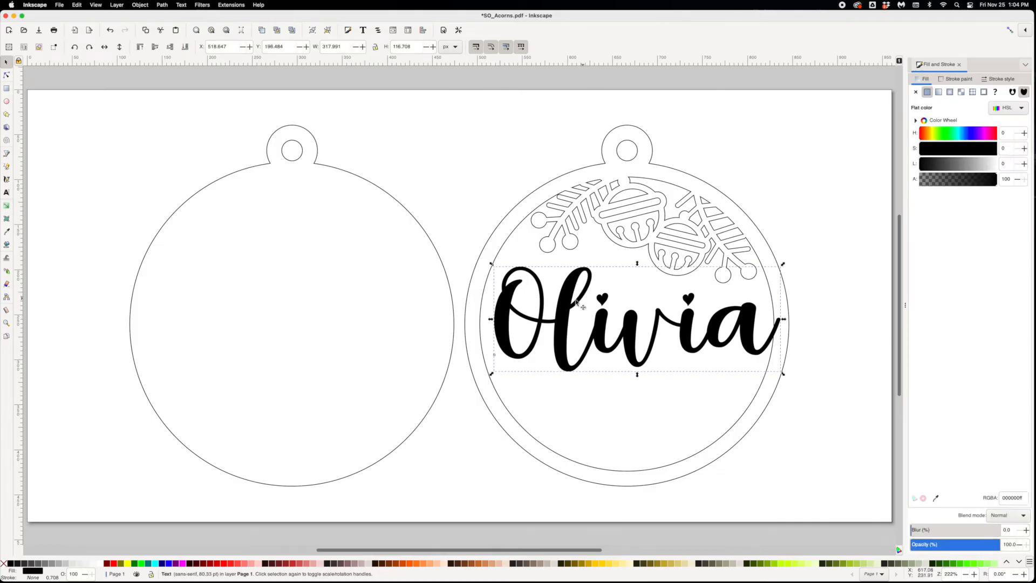
double_click(579, 307)
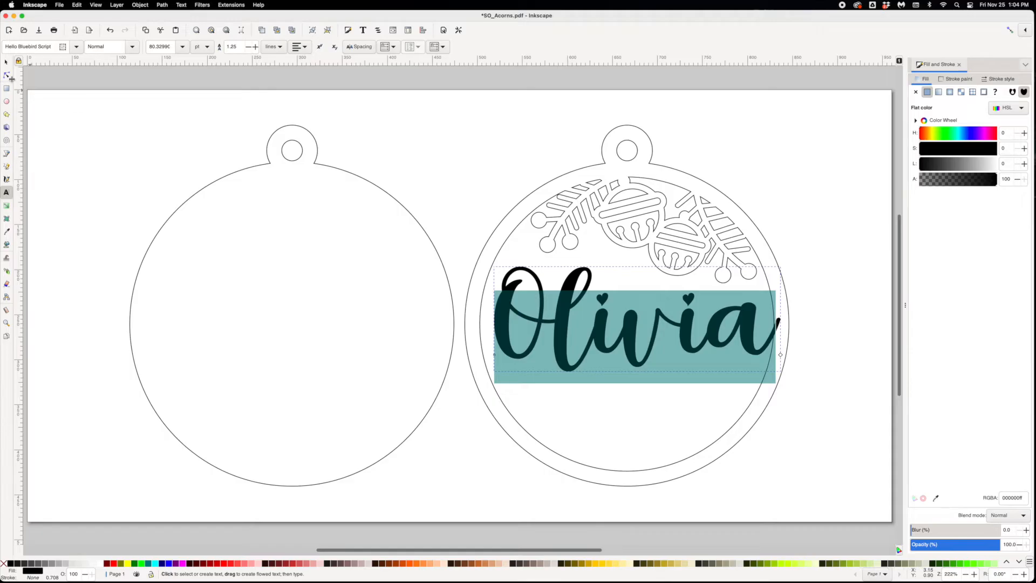
left_click(6, 62)
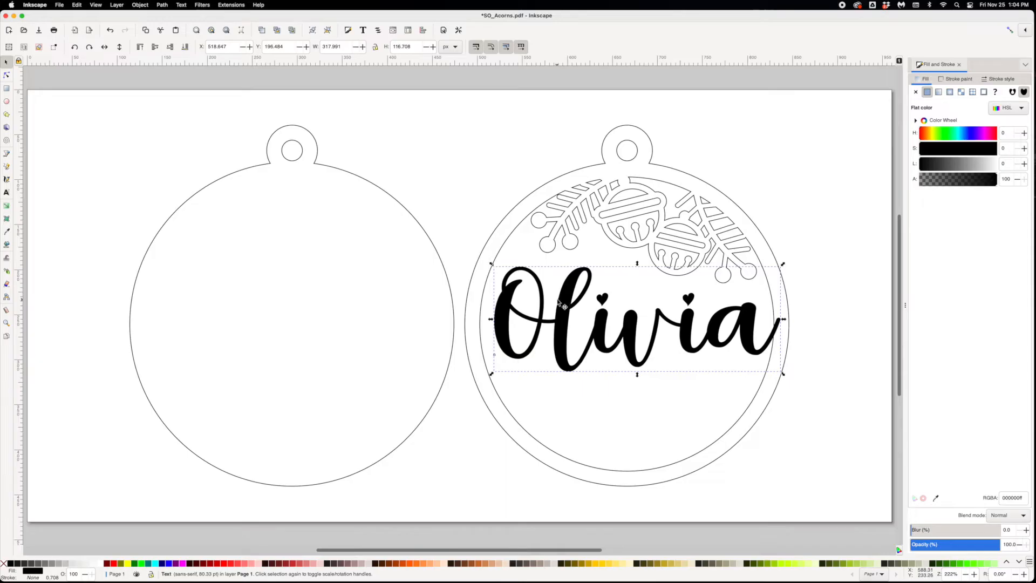
left_click(165, 5)
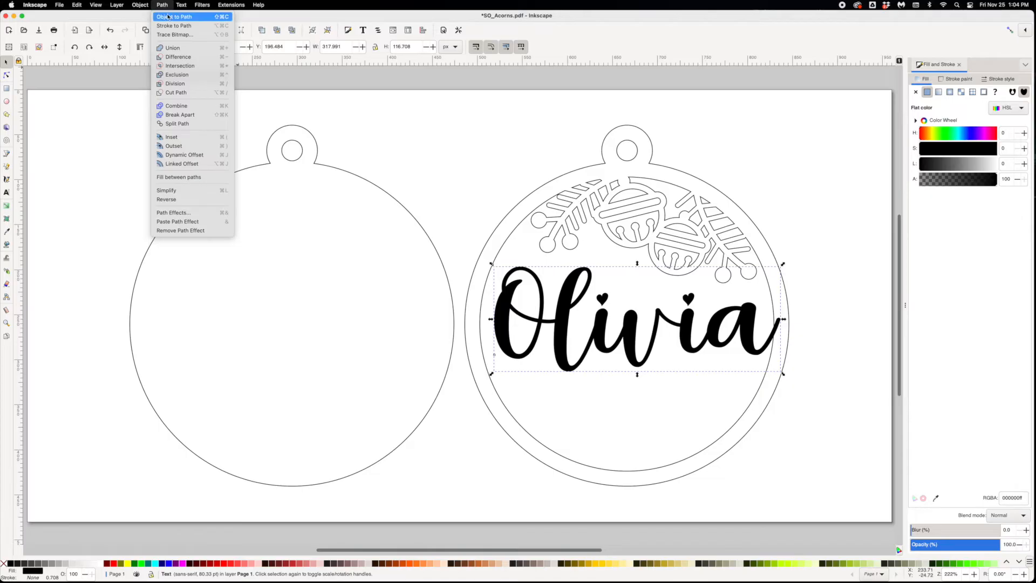
left_click(167, 17)
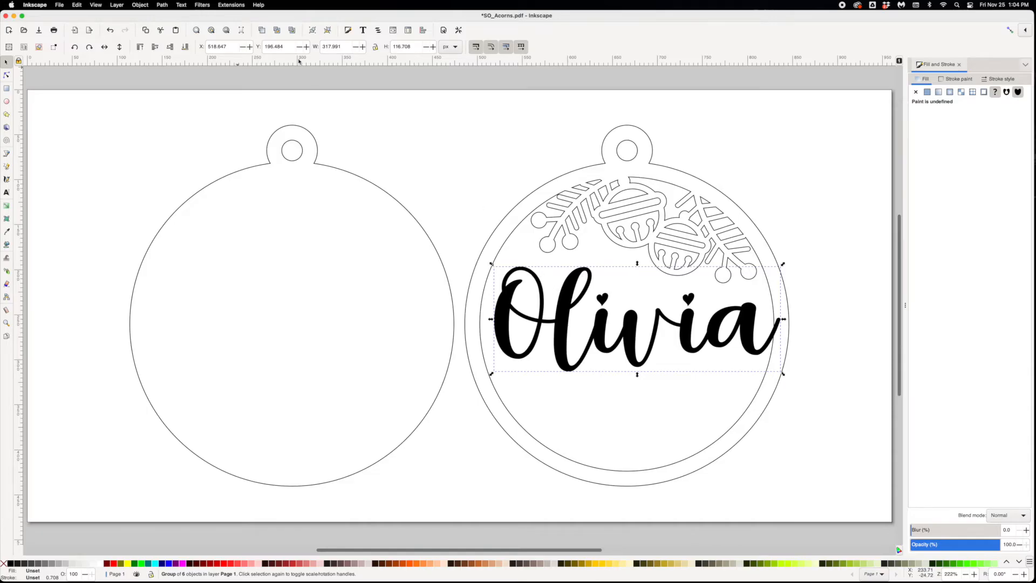
left_click(141, 5)
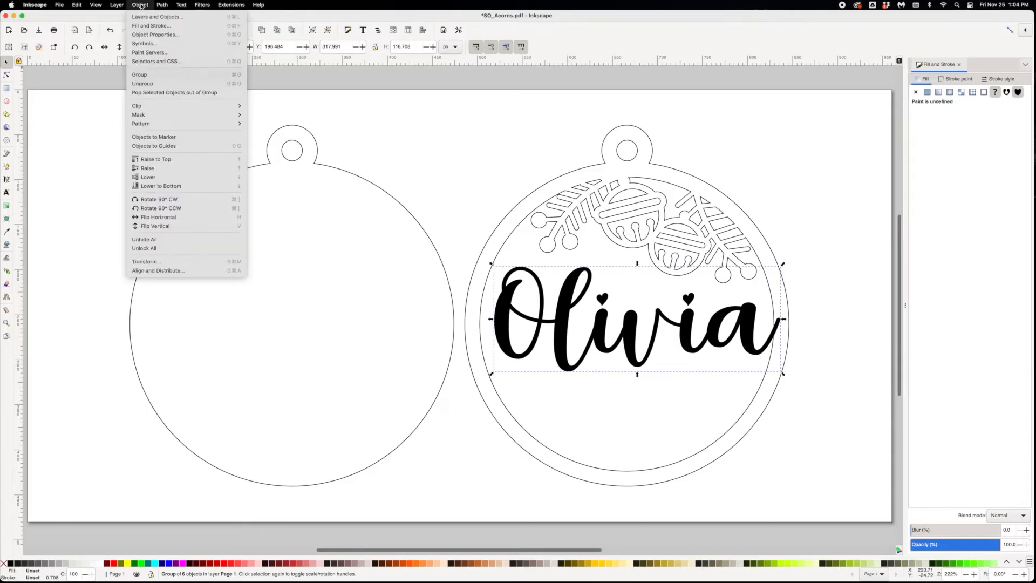
left_click(142, 83)
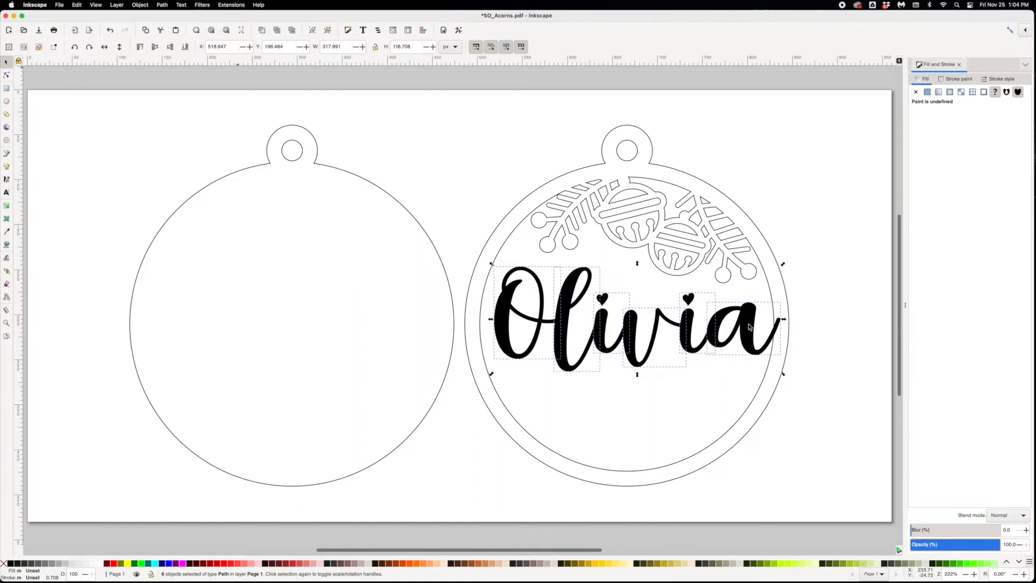
left_click(619, 289)
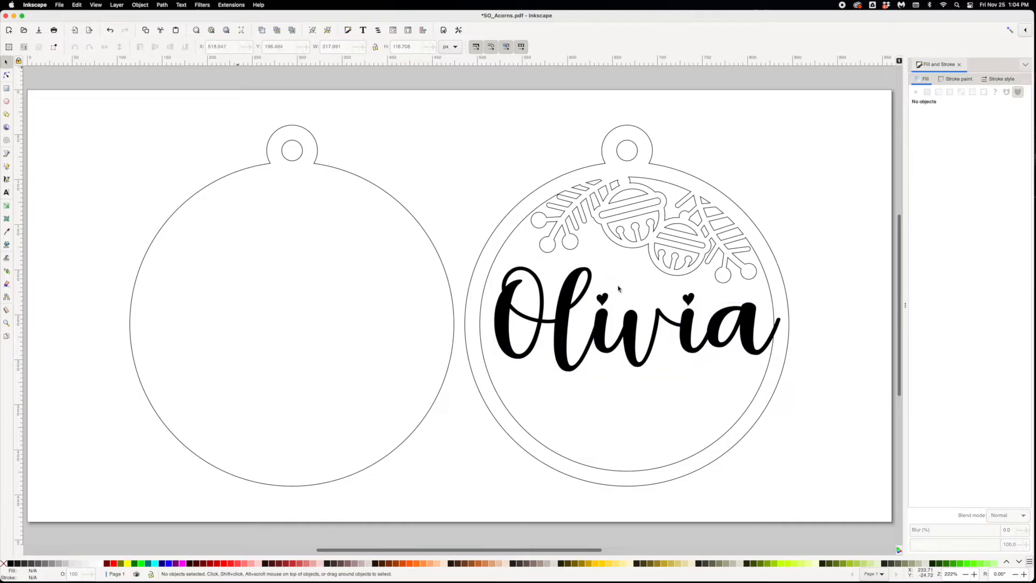
- Break apart both letters "i" in the name so their heart dots separate from the stems
left_click(605, 332)
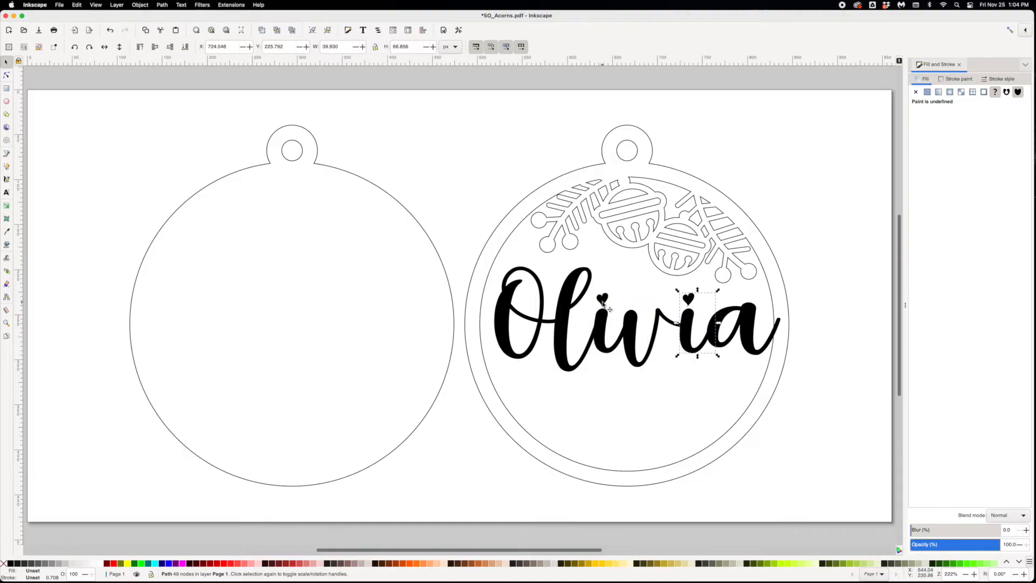
left_click(691, 322, "shift")
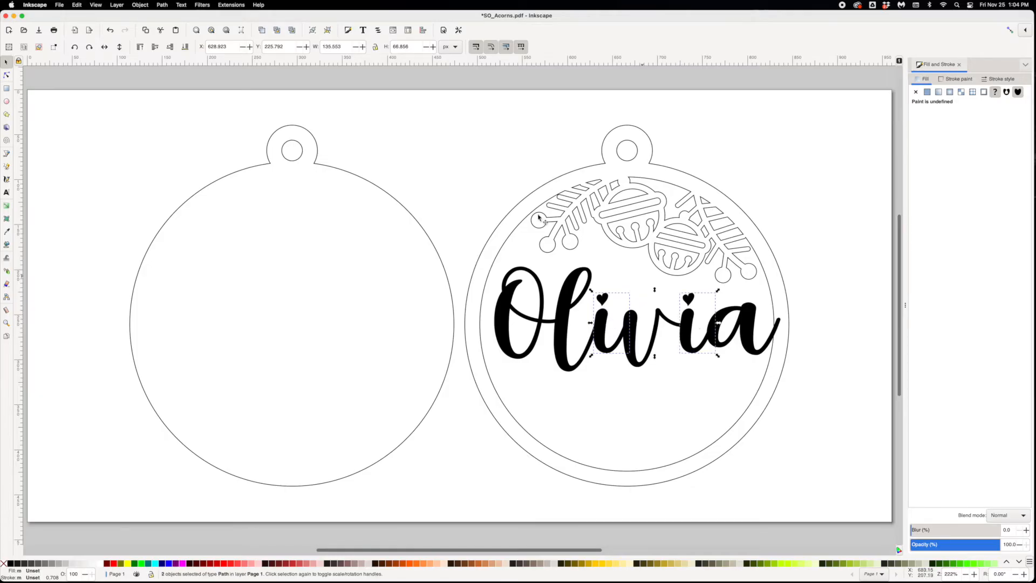
left_click(160, 6)
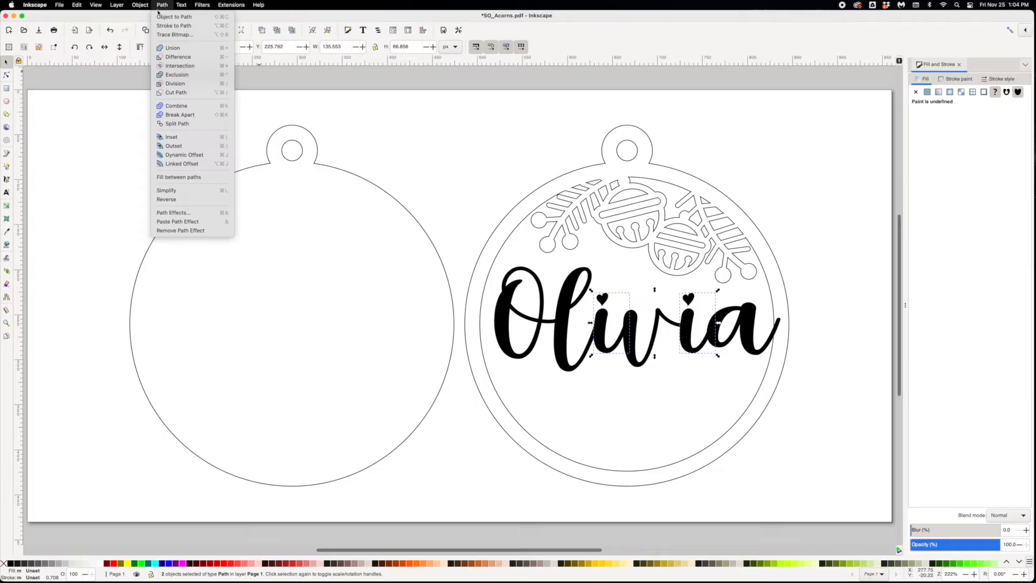
left_click(187, 115)
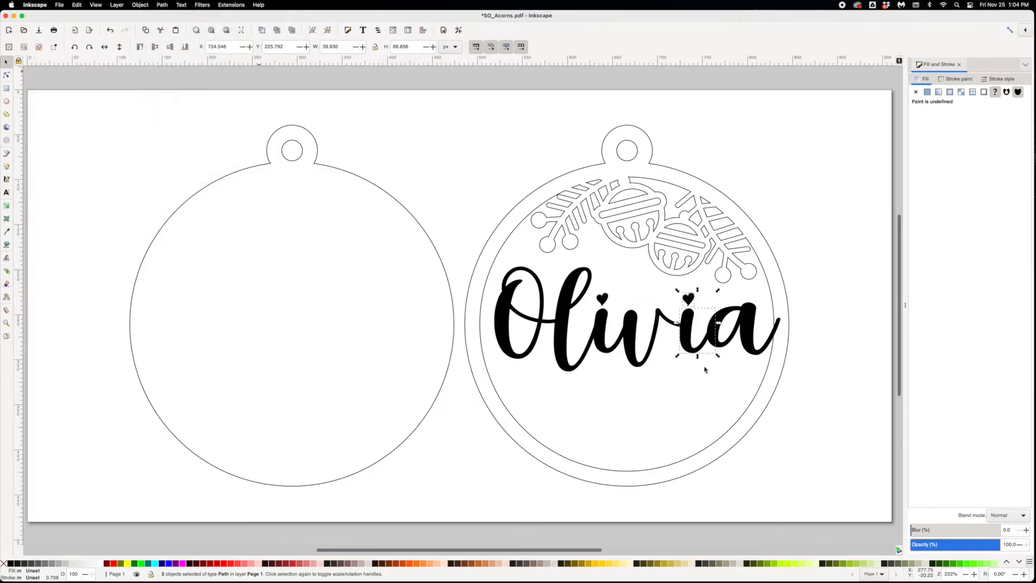
left_click(610, 306)
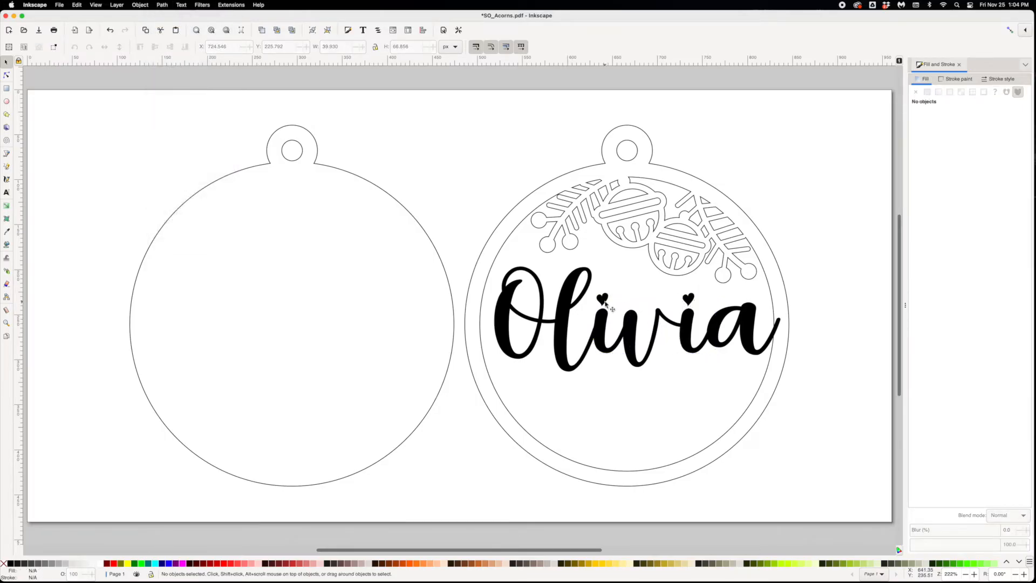
- Nudge the two heart dots down together by about 4 px so they overlap the stems of the letters "i"
left_click(605, 301)
left_click(691, 304, "shift")
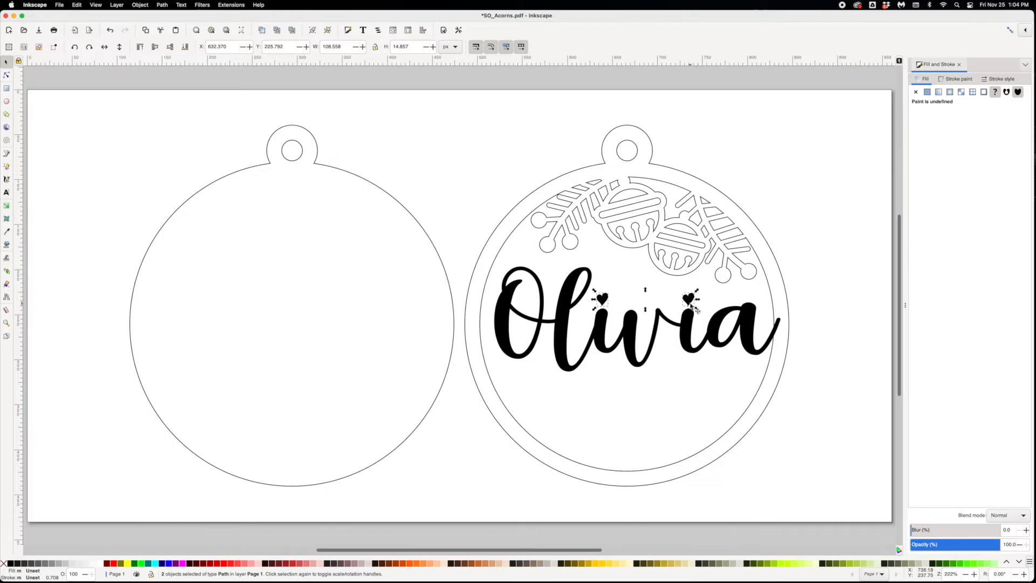
key("Down")
key("Down")
key("Down")
key("Up")
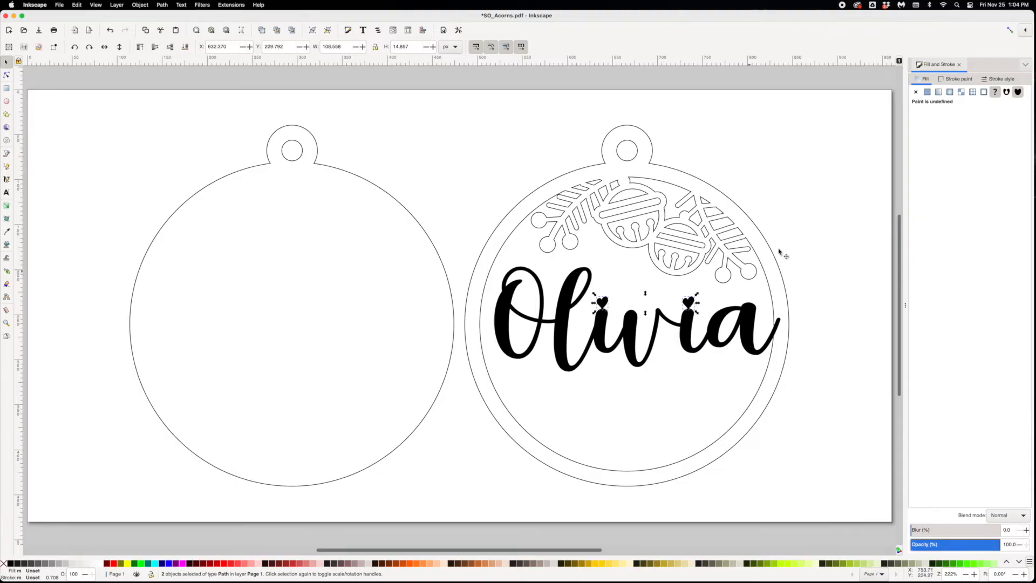
left_click(795, 226)
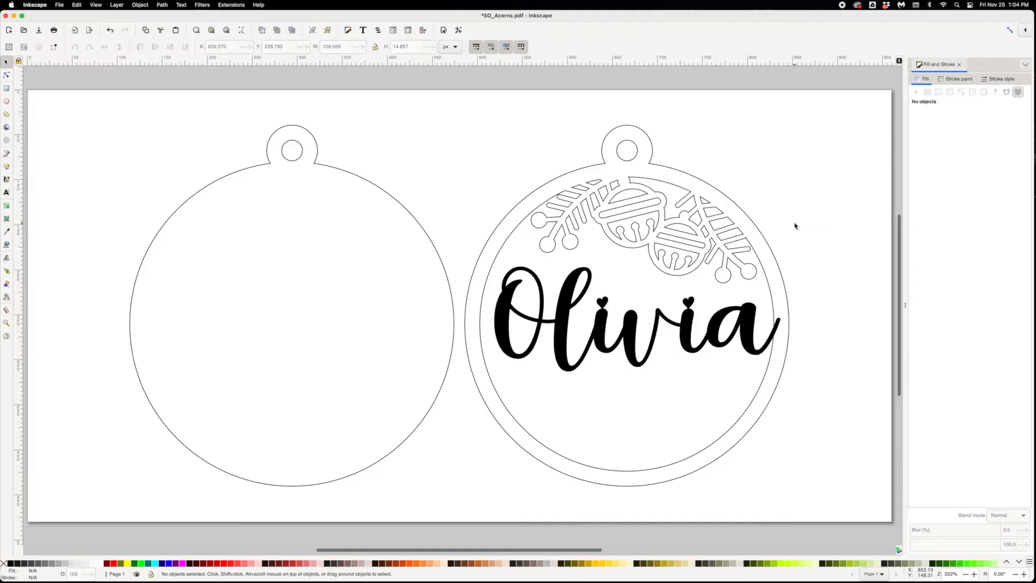
left_click(690, 304)
left_click(603, 302, "shift")
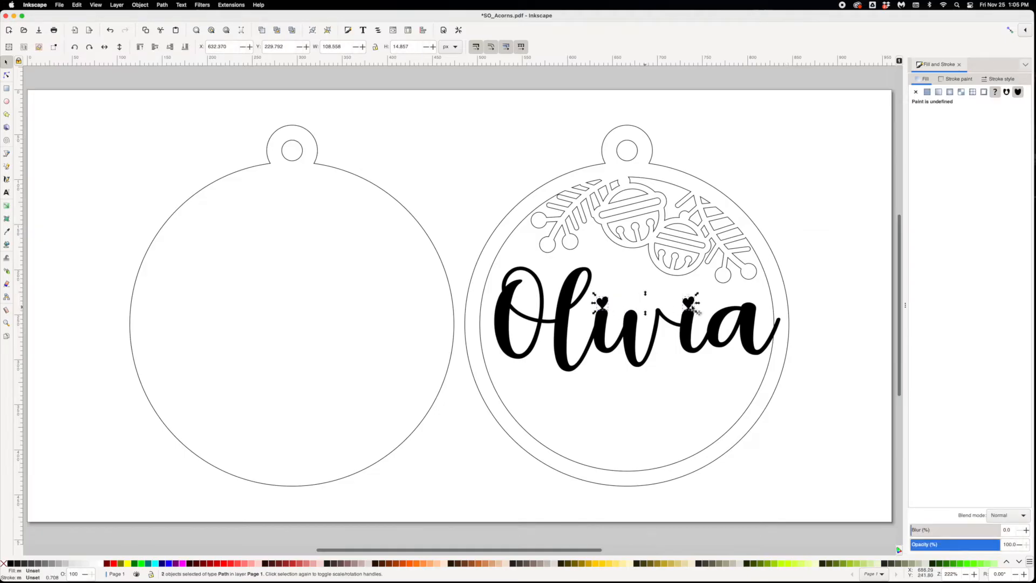
left_click(794, 287)
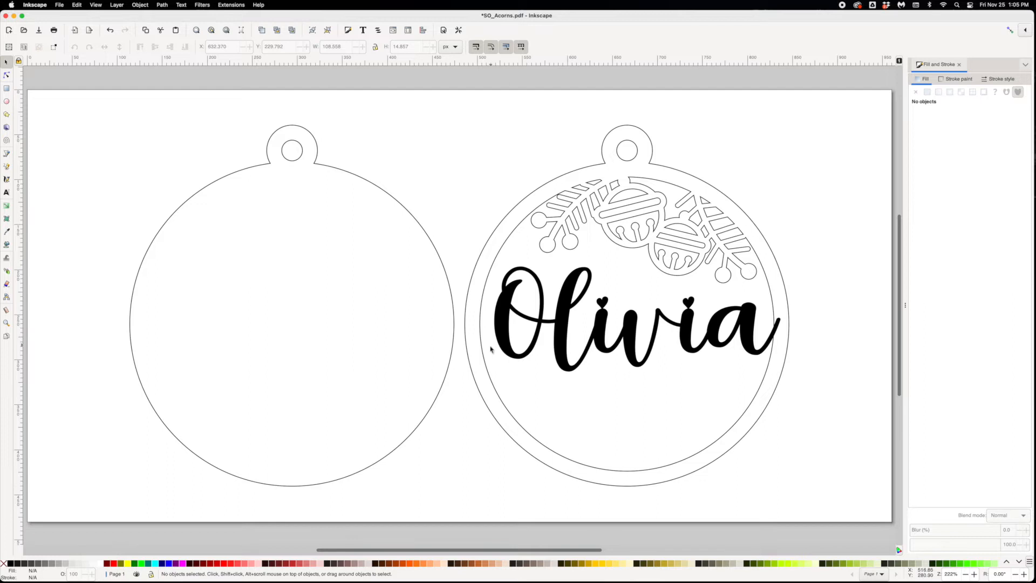
- Activate the Pen tool for drawing a path
left_click(6, 155)
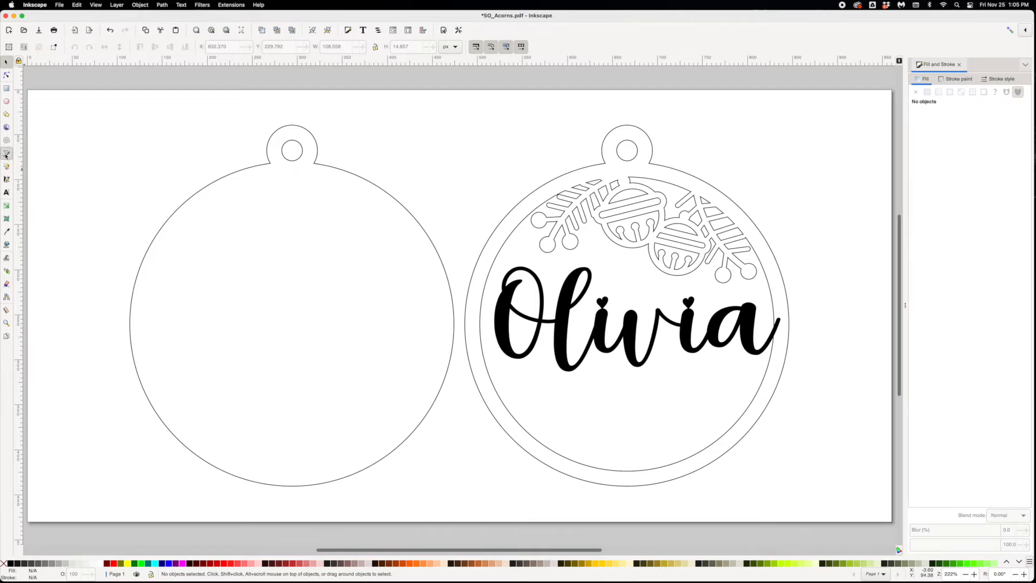
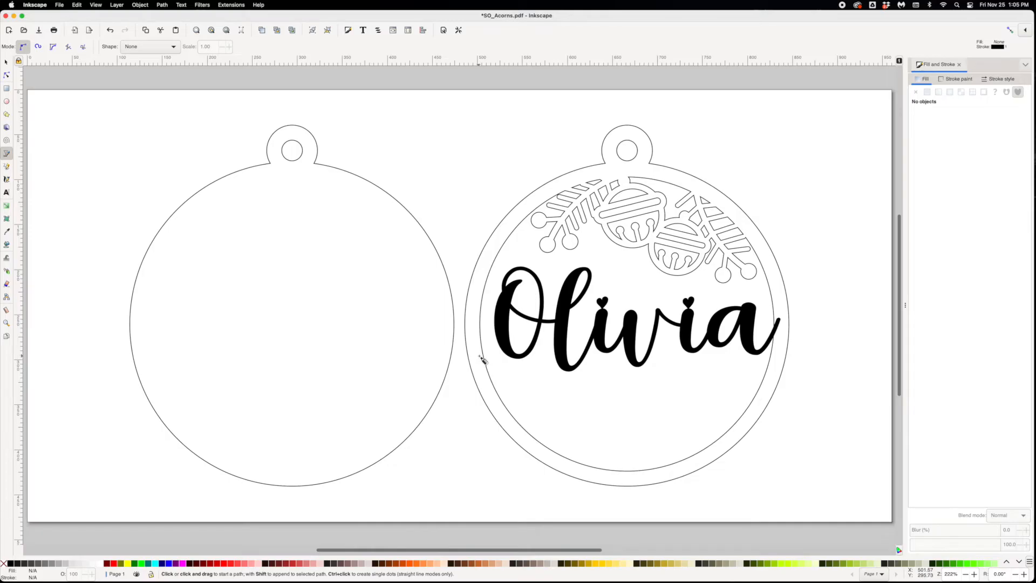
- Draw a curved connector about 27 by 28 px from the ring's left band to the lower left edge of the letter "O"
left_click(480, 356)
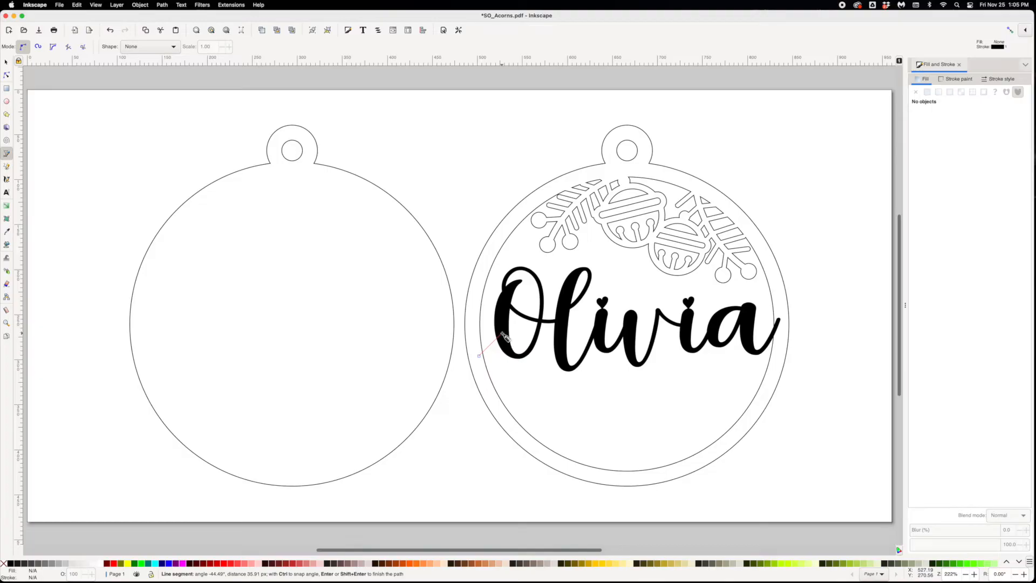
left_click_drag(501, 335, 502, 301)
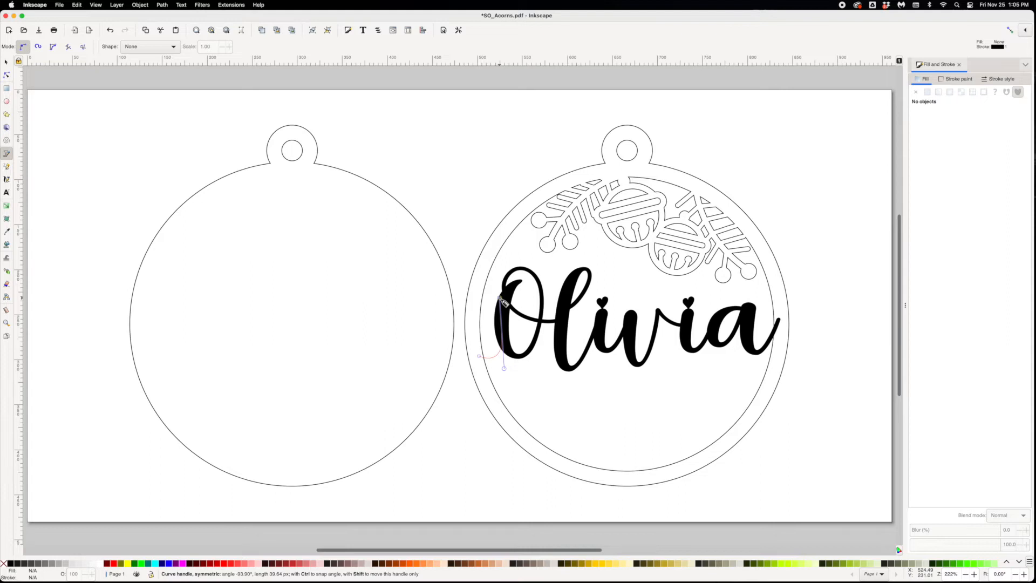
left_click_drag(502, 301, 502, 301)
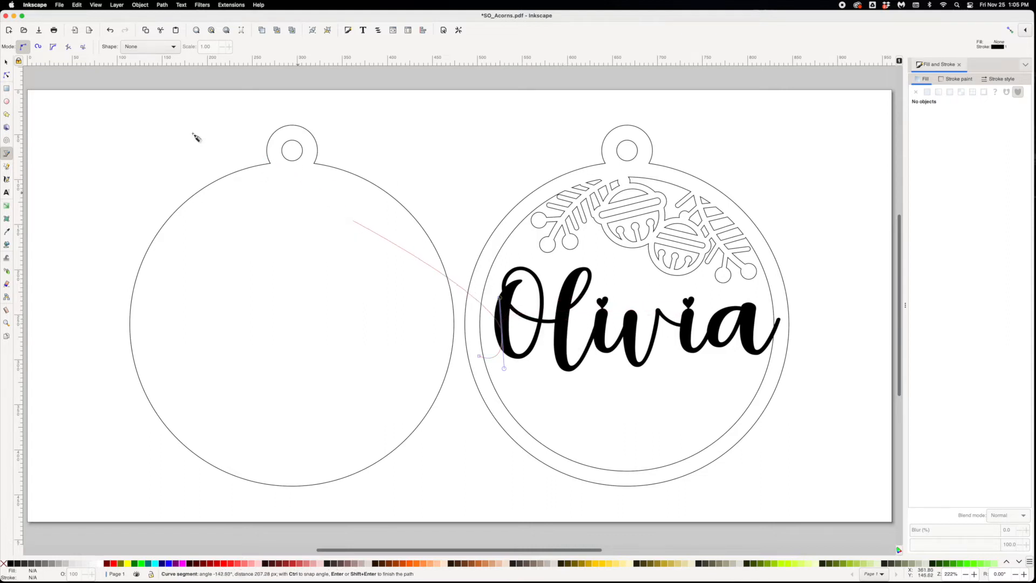
left_click(7, 64)
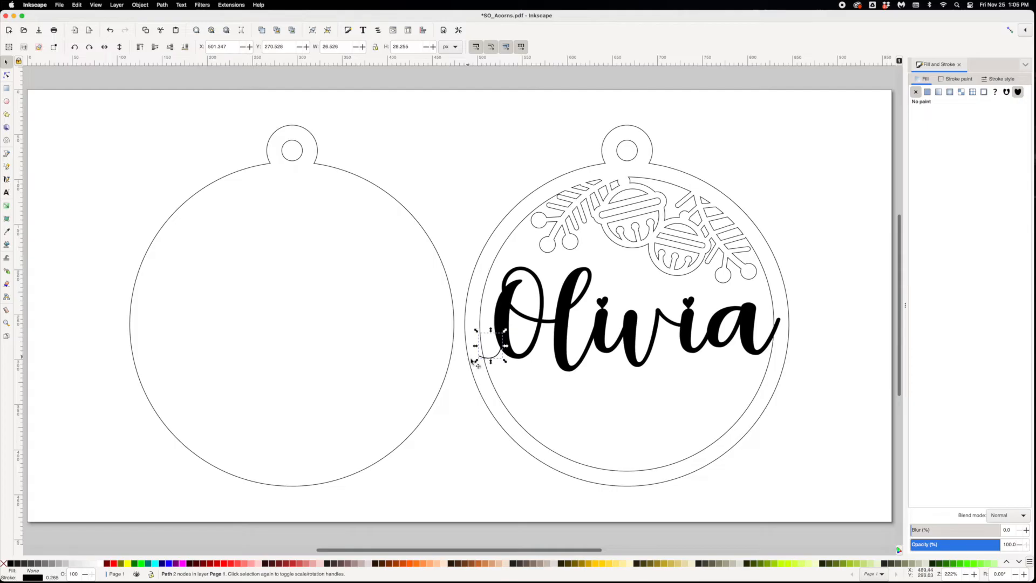
left_click(502, 363)
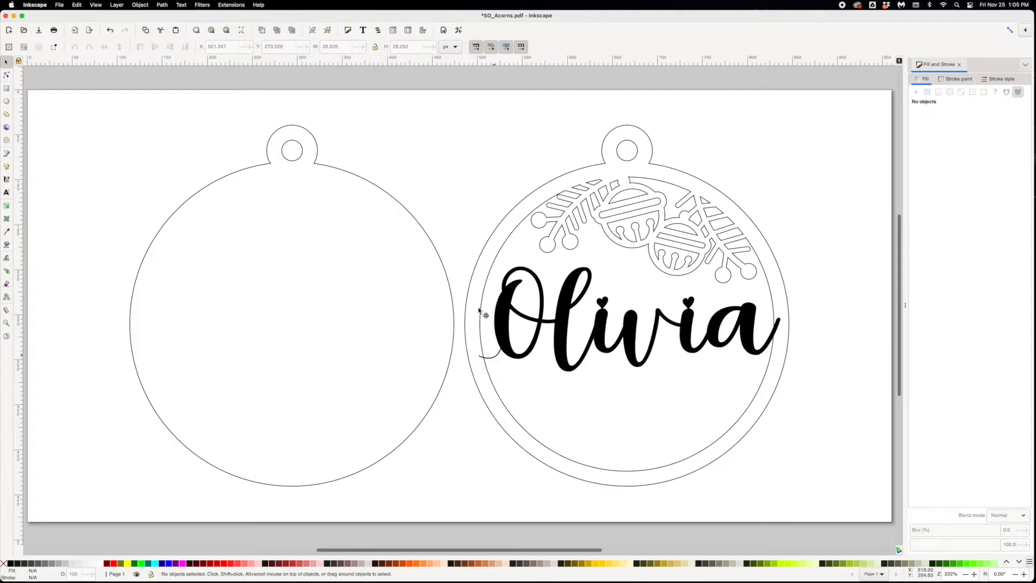
left_click_drag(489, 351, 462, 219)
key("super+z")
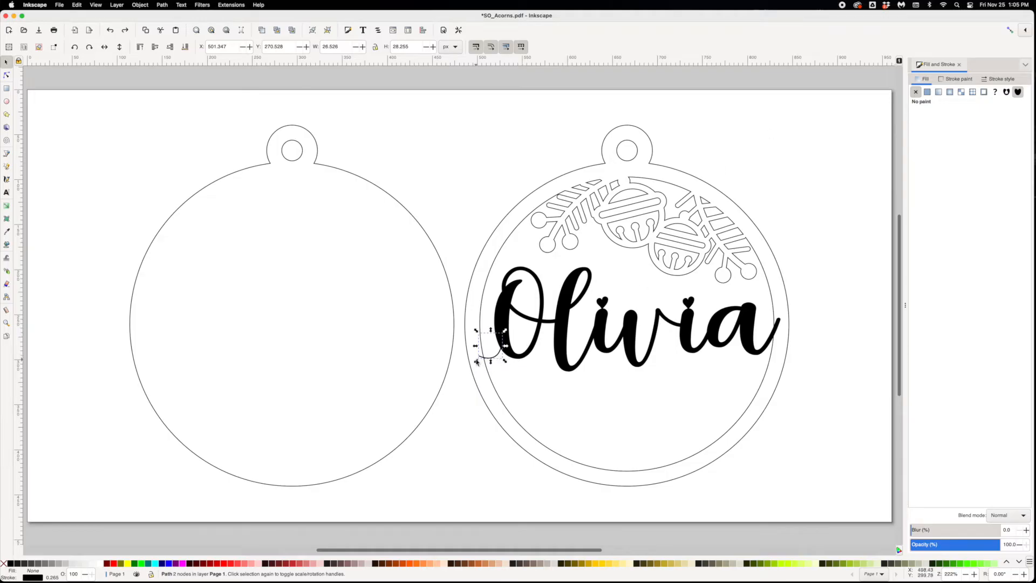
- Thicken the connector curve to a stroke width of 1.665 mm to match the thin strokes of the lettering
left_click(1006, 82)
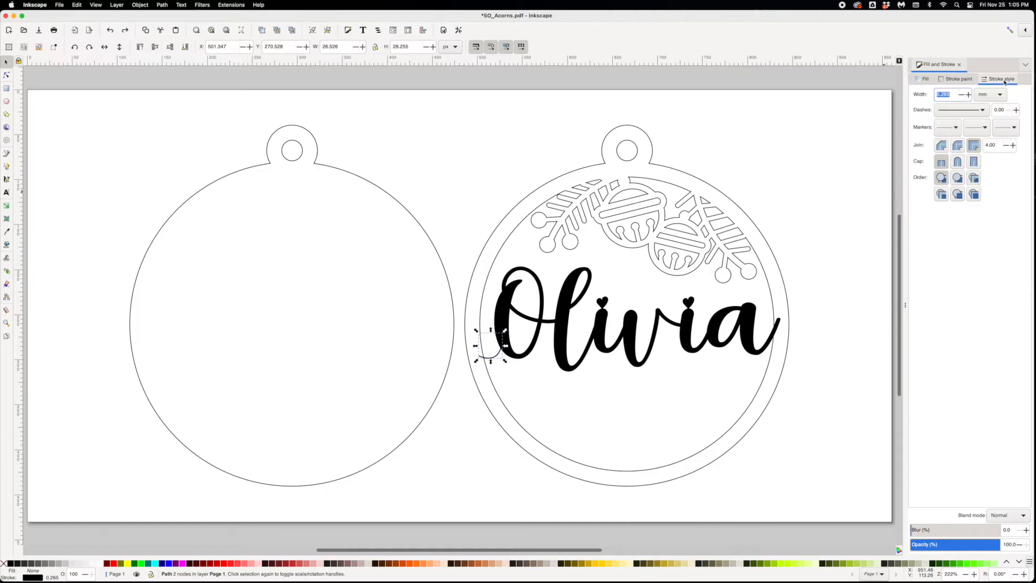
left_click(969, 95)
left_click(969, 95)
left_click(969, 95)
left_click(969, 95)
left_click(969, 95)
left_click(969, 95)
left_click(969, 95)
left_click(969, 95)
left_click(969, 95)
left_click(969, 95)
left_click(969, 95)
left_click(969, 95)
left_click(969, 95)
left_click(969, 95)
left_click(969, 95)
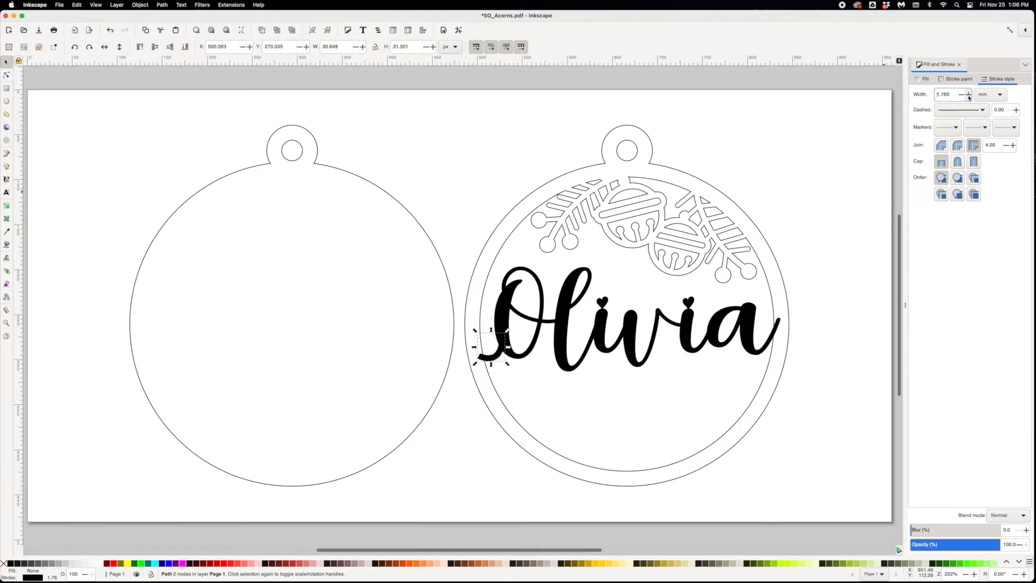
left_click(963, 95)
left_click(491, 369)
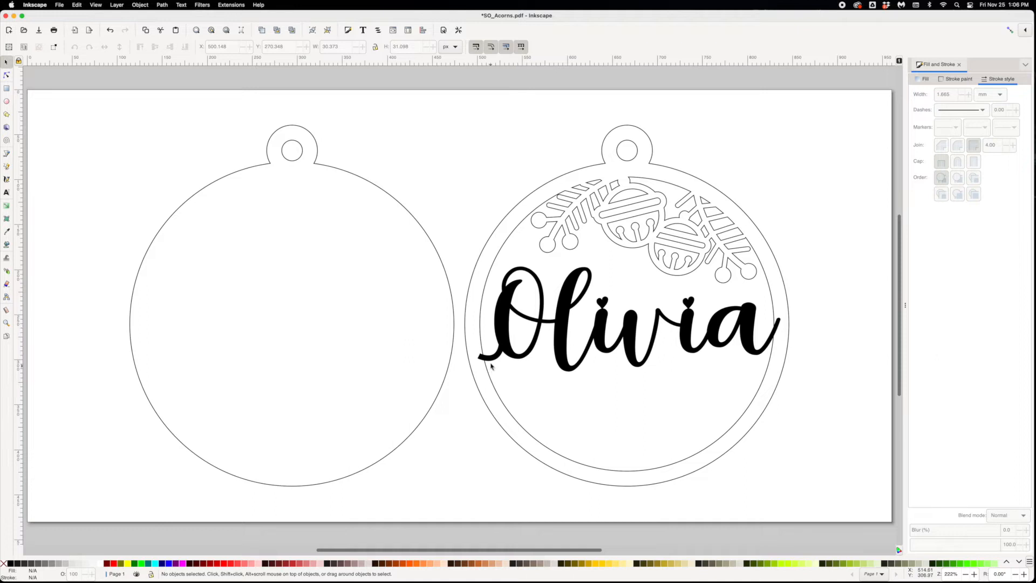
- Convert the connector curve's stroke to a path
left_click(493, 361)
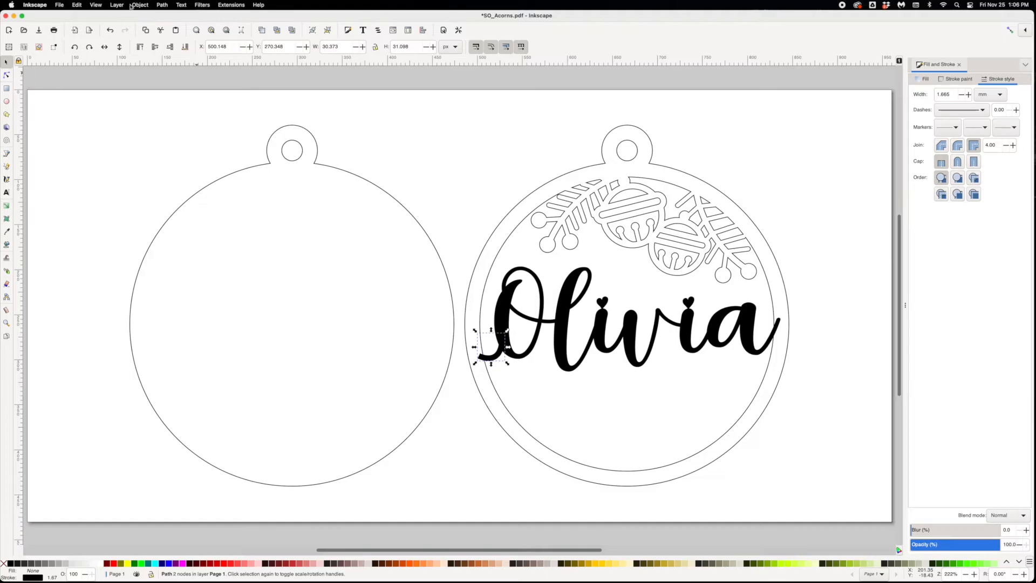
left_click(157, 4)
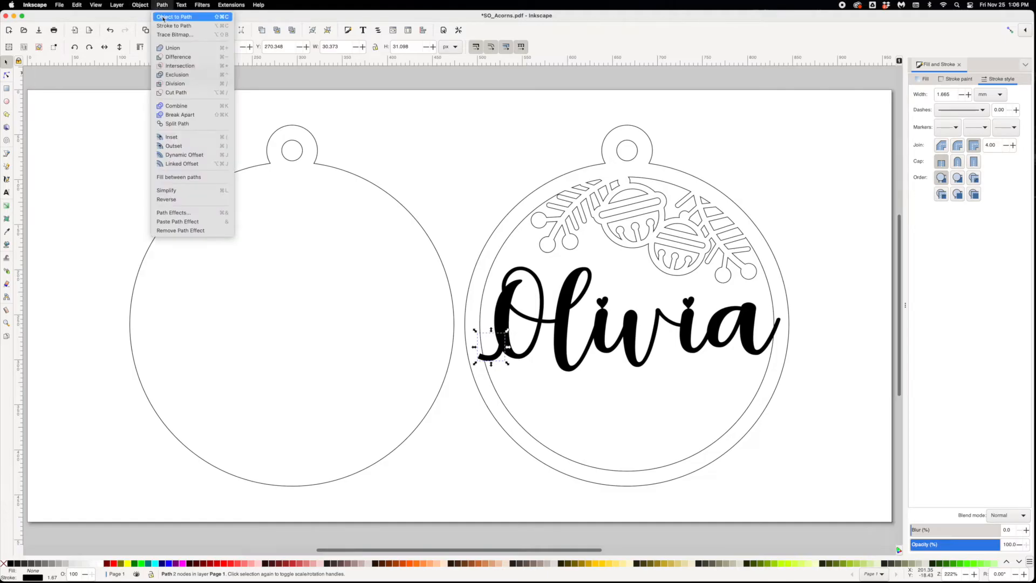
left_click(166, 27)
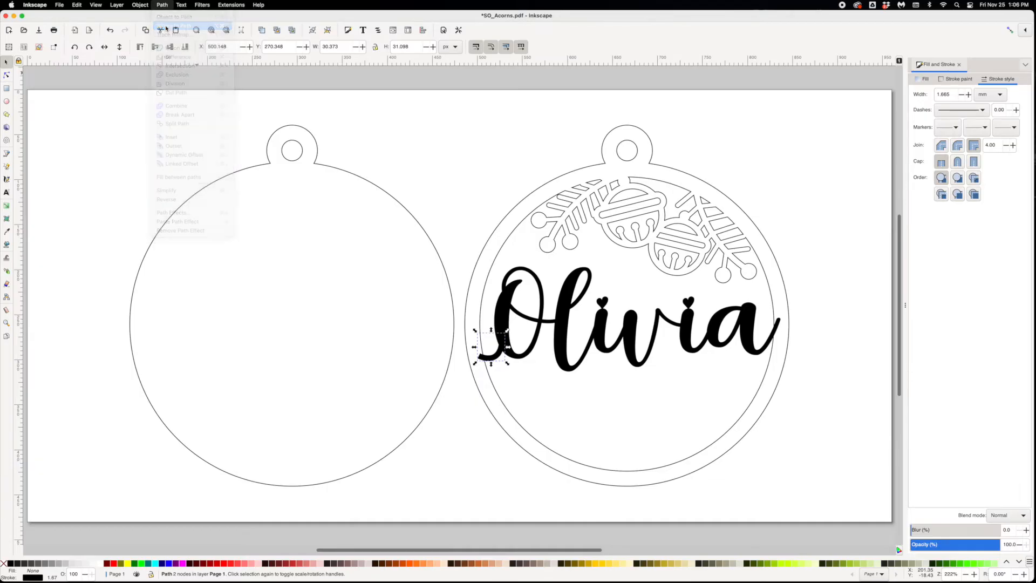
left_click(818, 424)
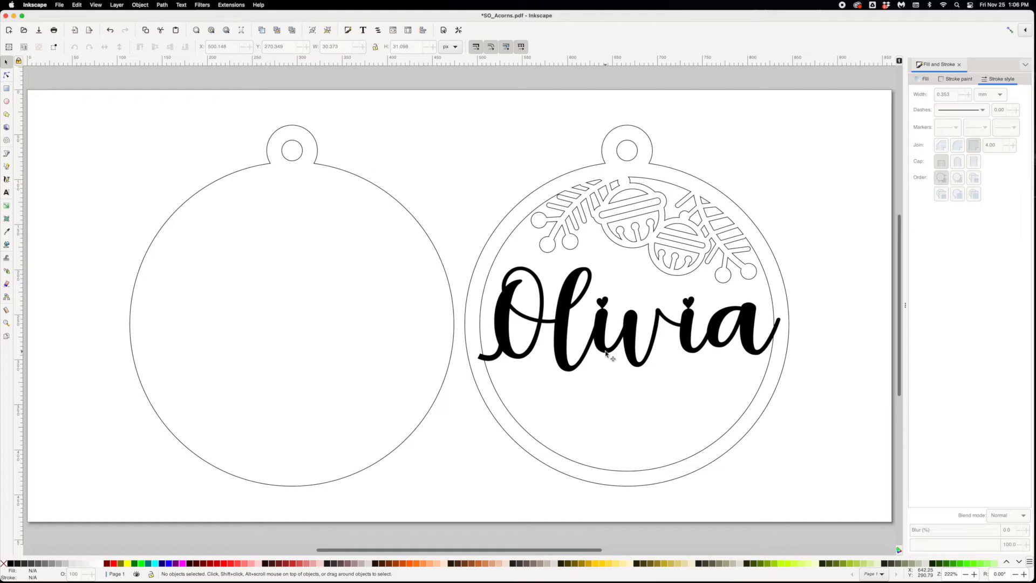
- Unite the letters, heart dots, connector and right ornament into a single path with Union
left_click(634, 360)
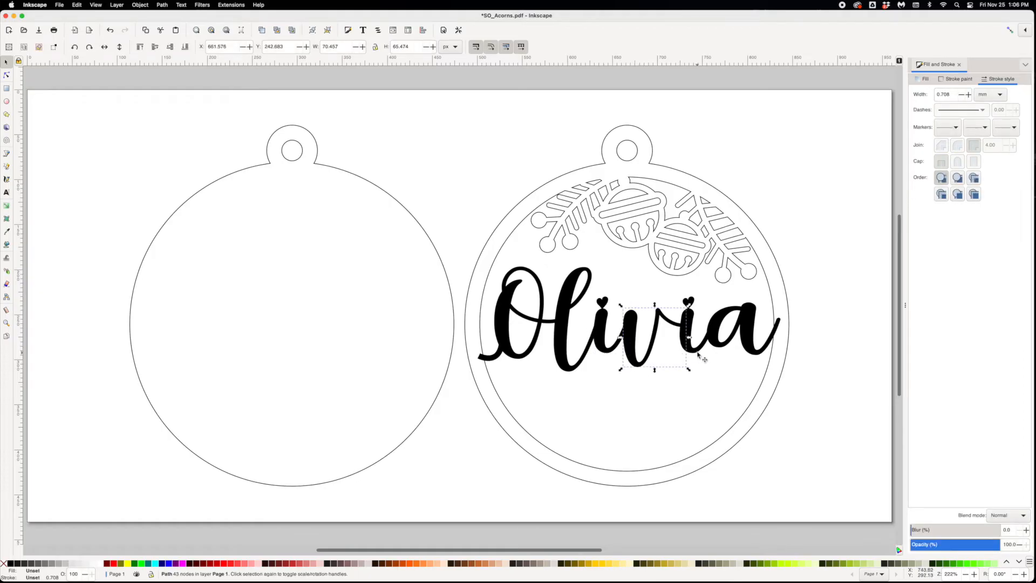
left_click(732, 346)
left_click(568, 303)
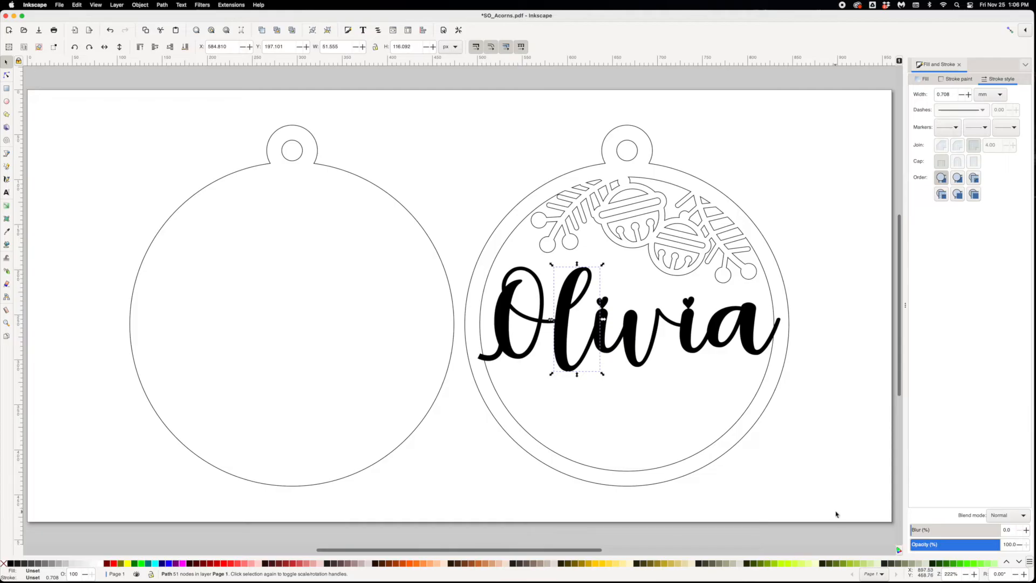
left_click_drag(837, 515, 462, 113)
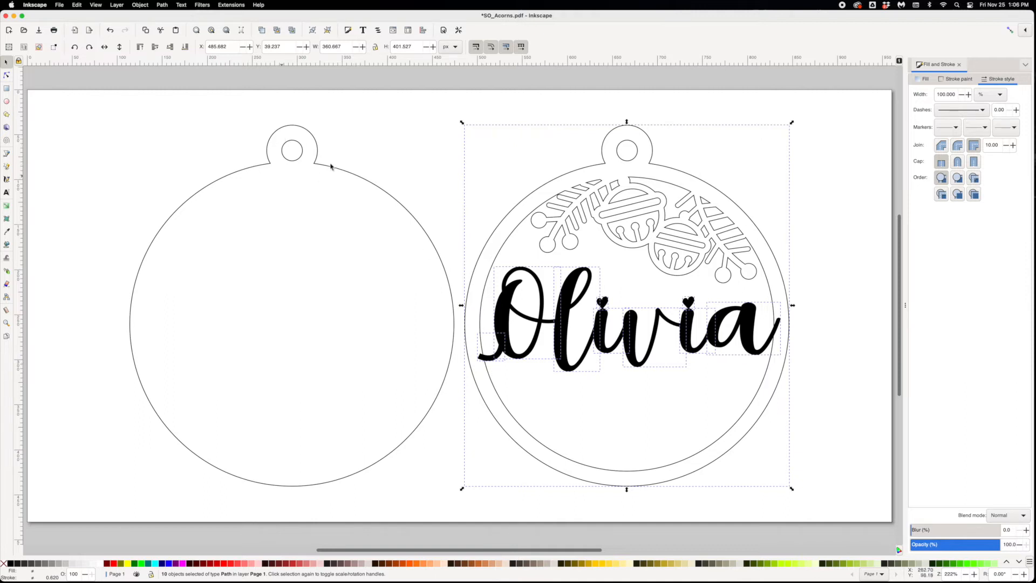
left_click(163, 6)
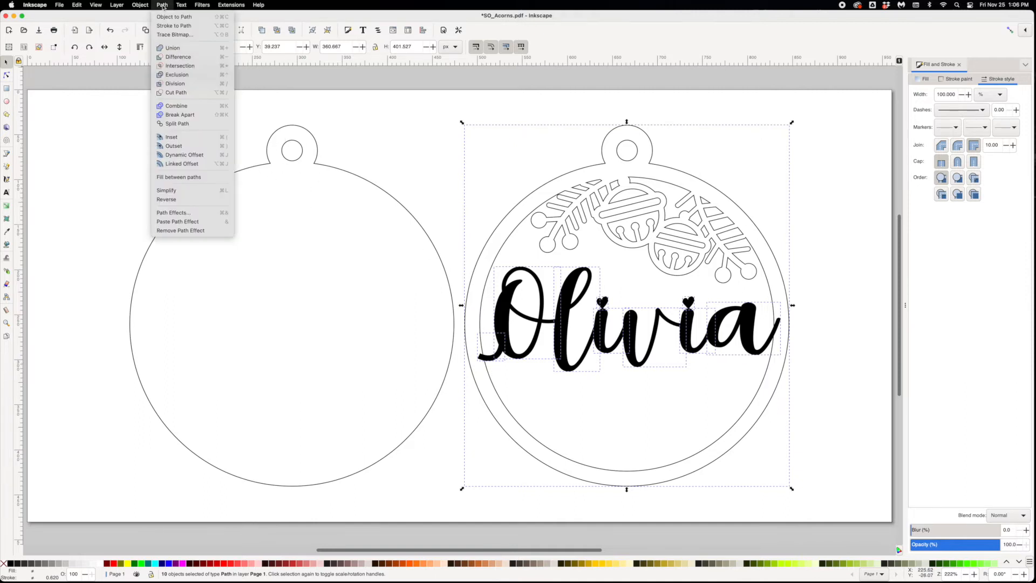
left_click(168, 48)
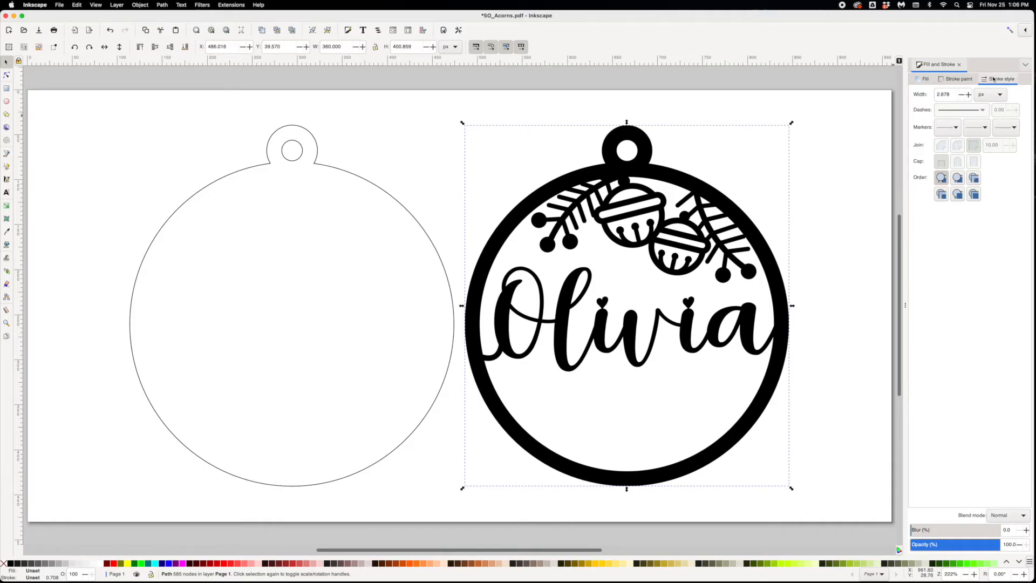
- Remove the united ornament's fill and give it a flat colour outline with a 0.5 px stroke width
left_click(924, 79)
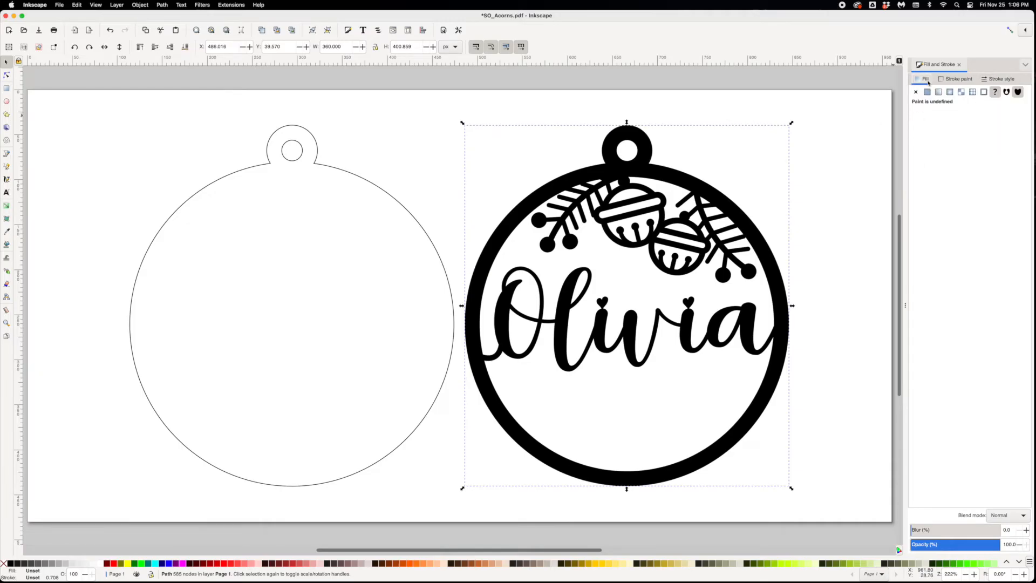
left_click(916, 92)
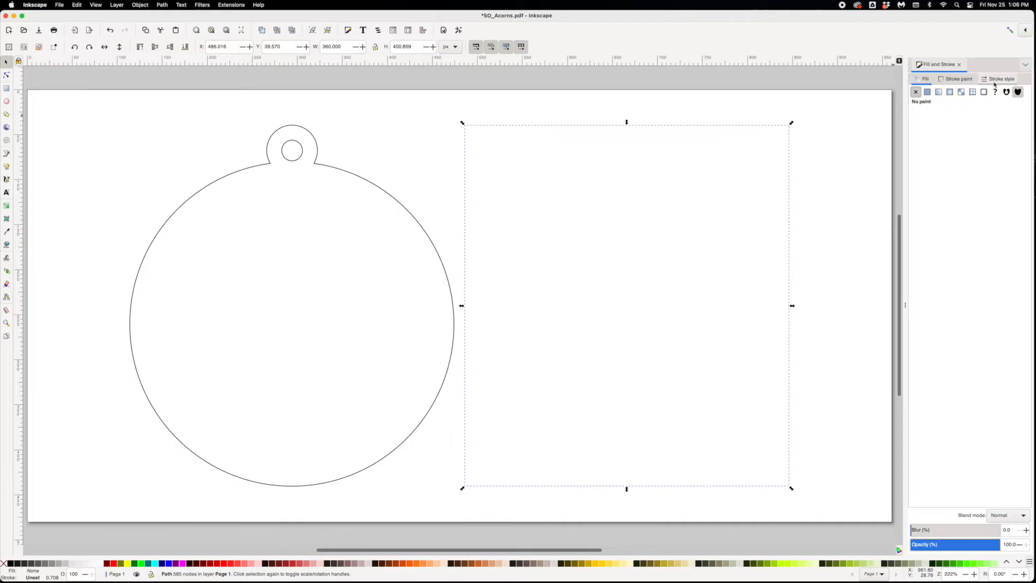
left_click(952, 80)
left_click(928, 92)
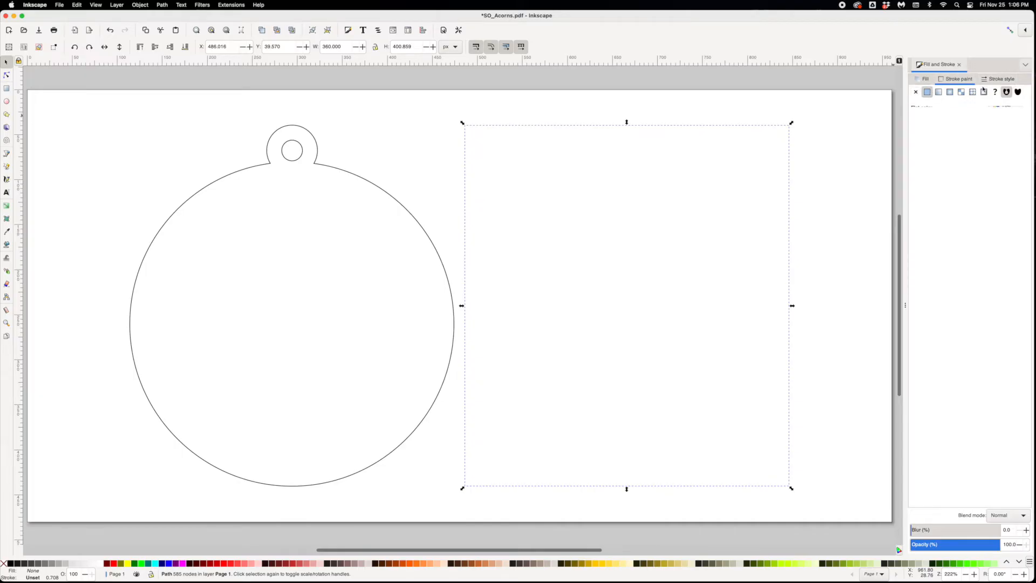
left_click(995, 81)
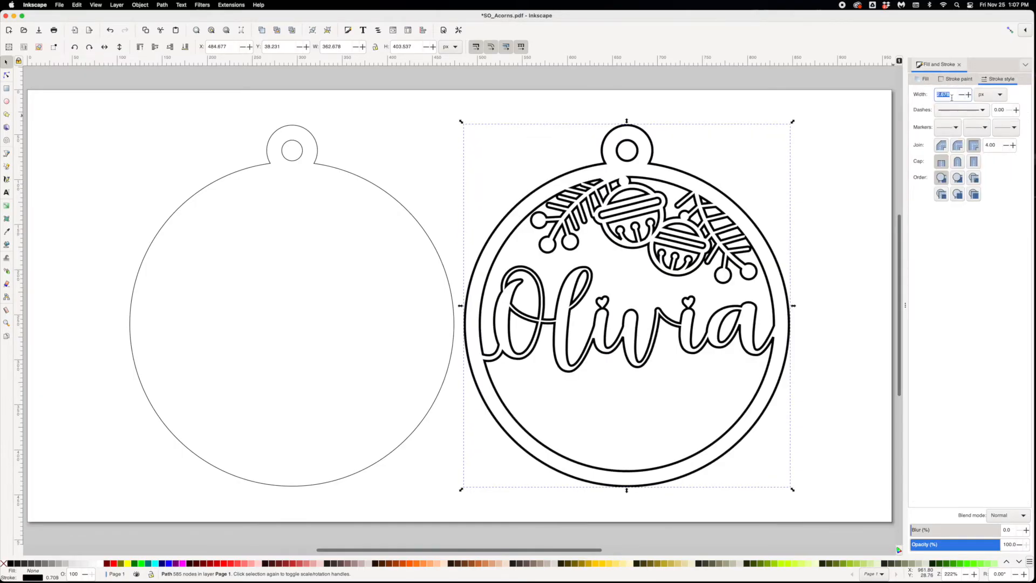
type("1")
key("Return")
left_click(564, 106)
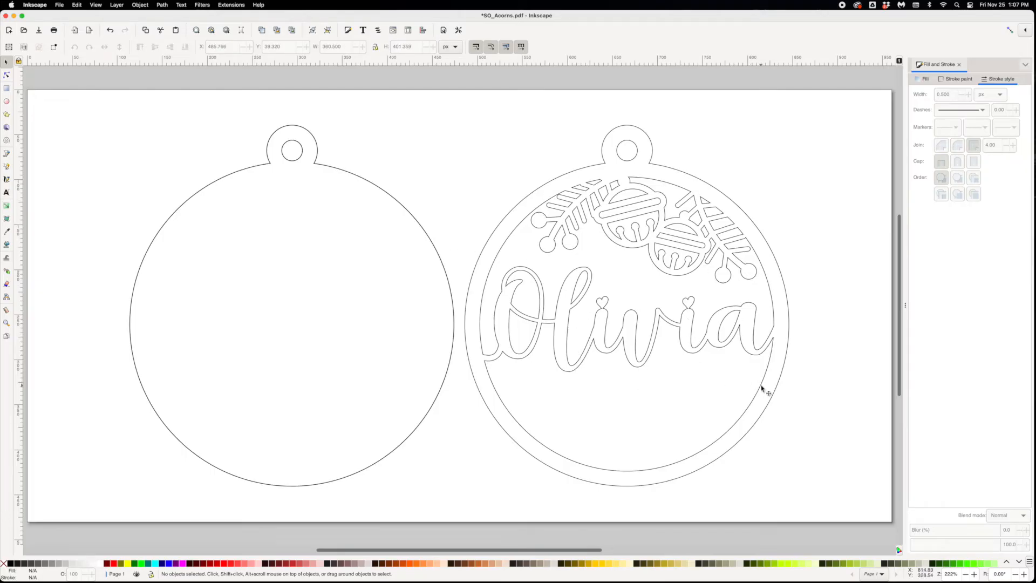
- Undo the outline styling and the union so the letters, connector and right ornament are separate pieces again
key("super+z")
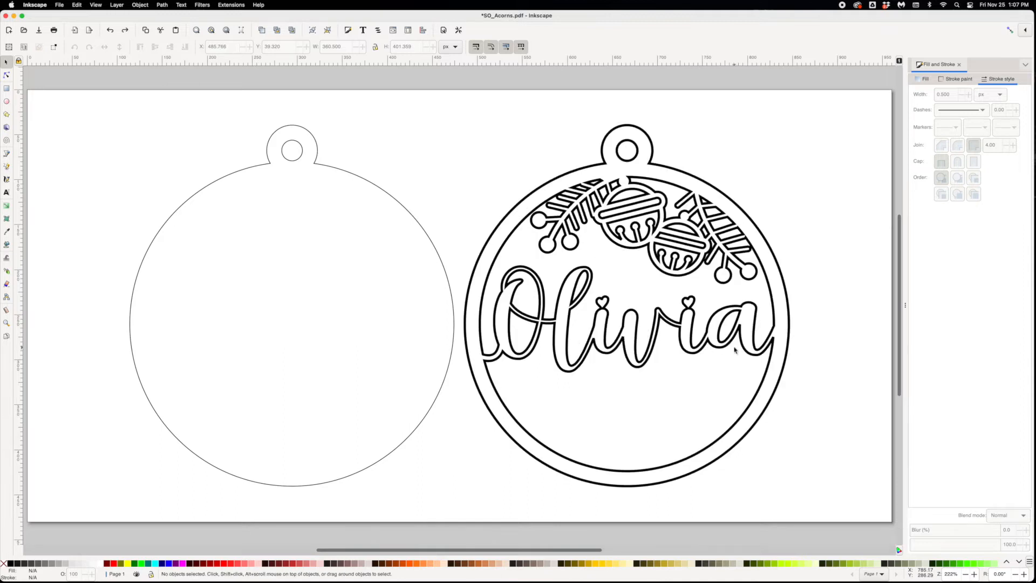
key("super+z")
key("super+z")
key("super+z")
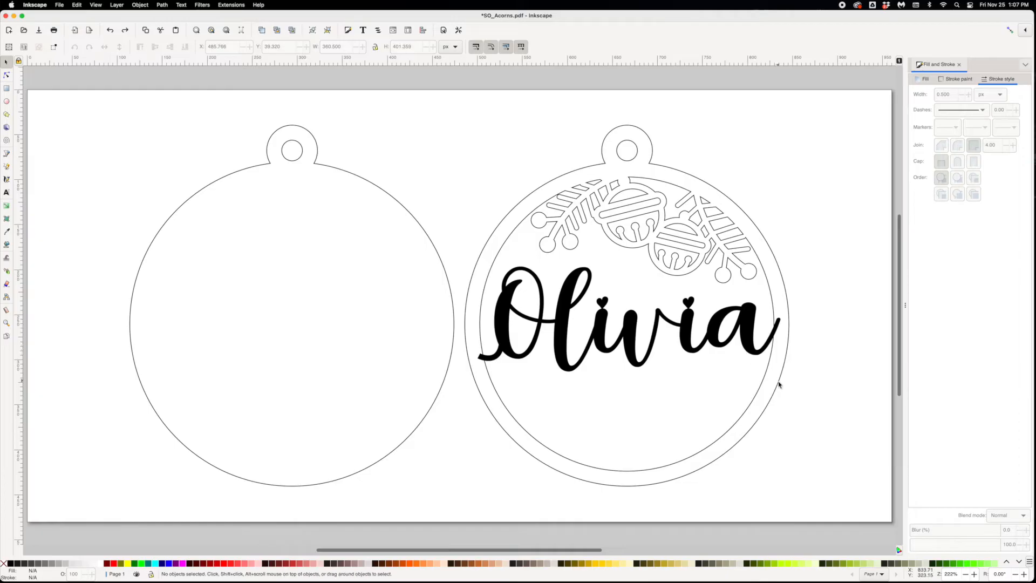
- Select all pieces of the right ornament together with the name and connector, and try to ungroup them
mouse_move(815, 493)
left_mouse_down()
mouse_move(534, 256)
mouse_move(482, 116)
mouse_move(463, 104)
left_mouse_up()
left_click(162, 5)
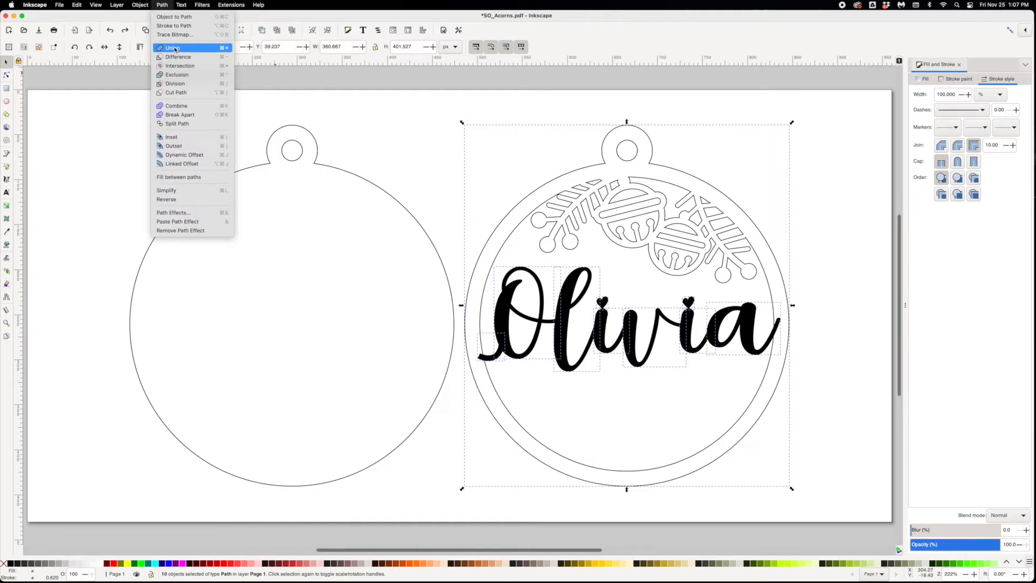
mouse_move(143, 6)
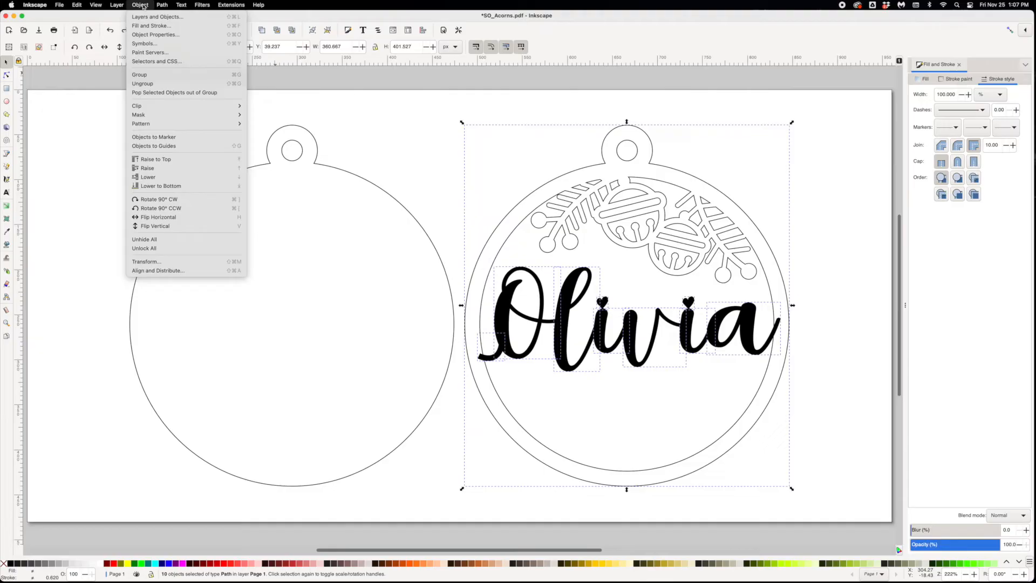
left_click(144, 83)
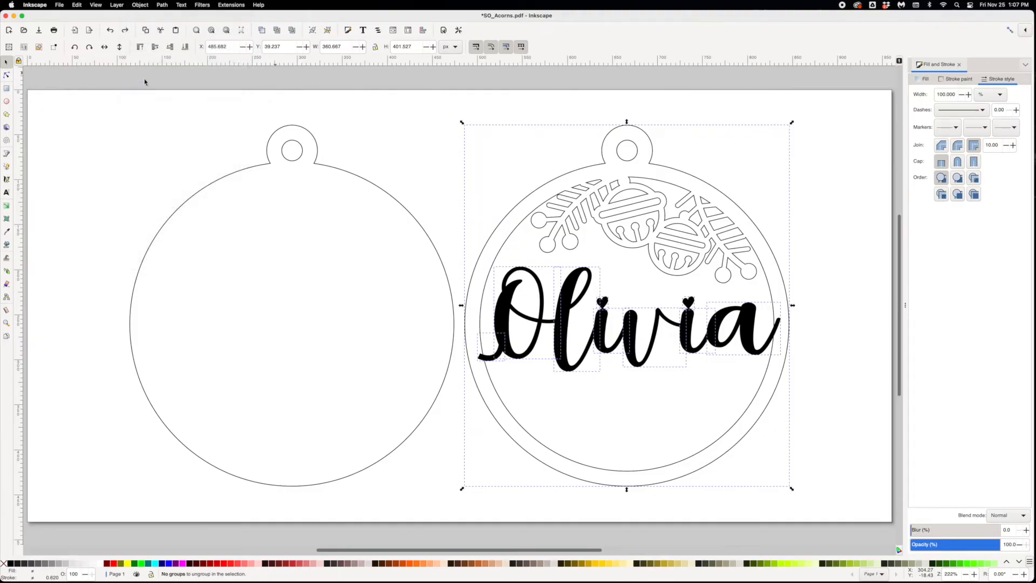
- Show the nodes of the selected pieces, merge them into one path with Union, and return to the Selector tool
left_click(163, 5)
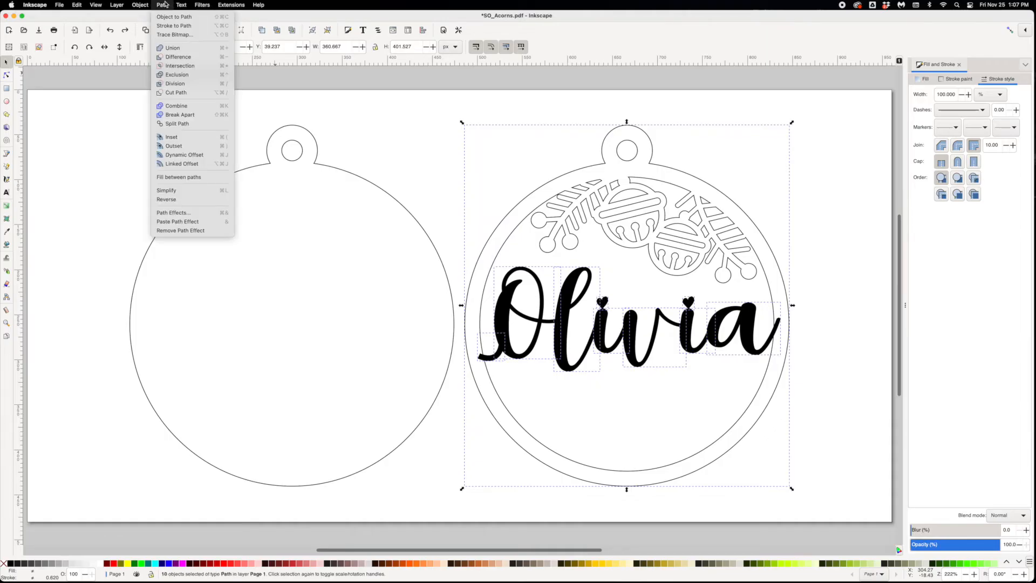
left_click(169, 49)
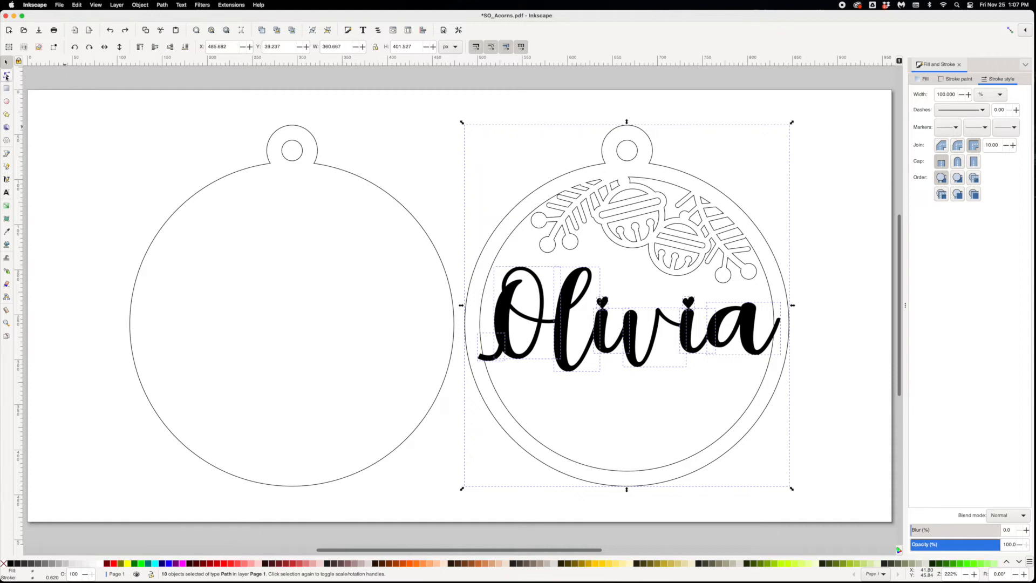
left_click(7, 76)
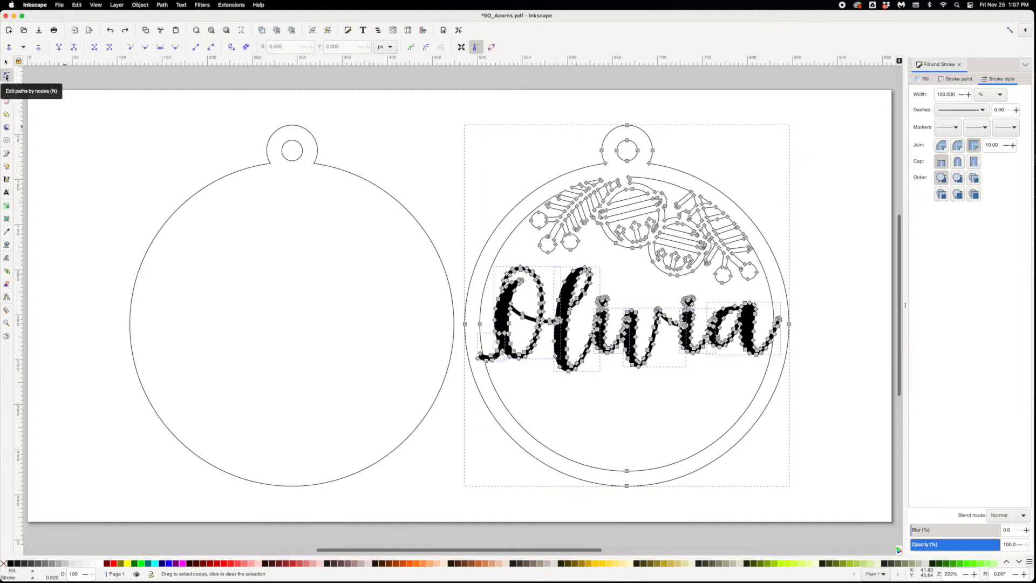
left_click(162, 5)
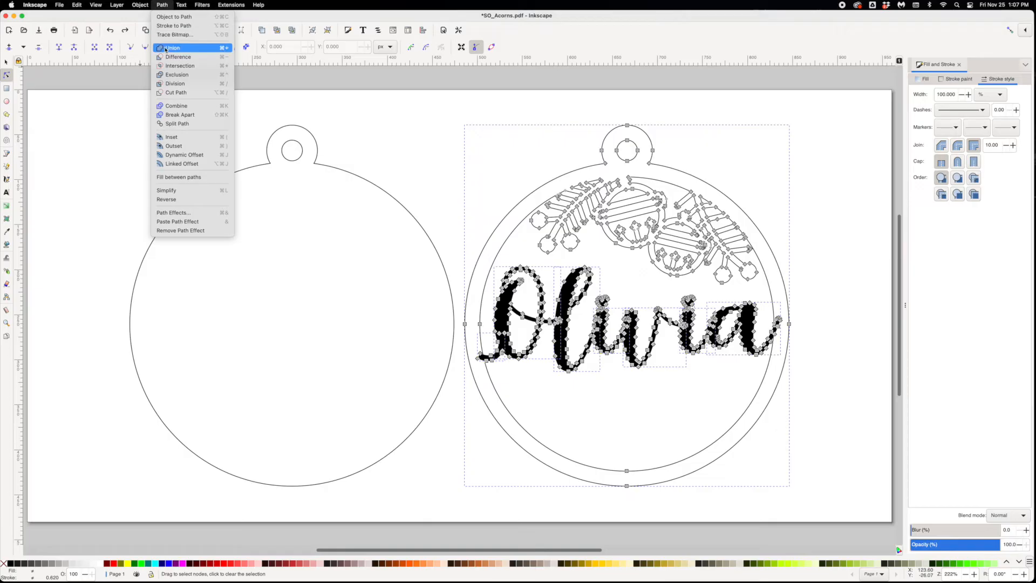
left_click(161, 4)
left_click(169, 5)
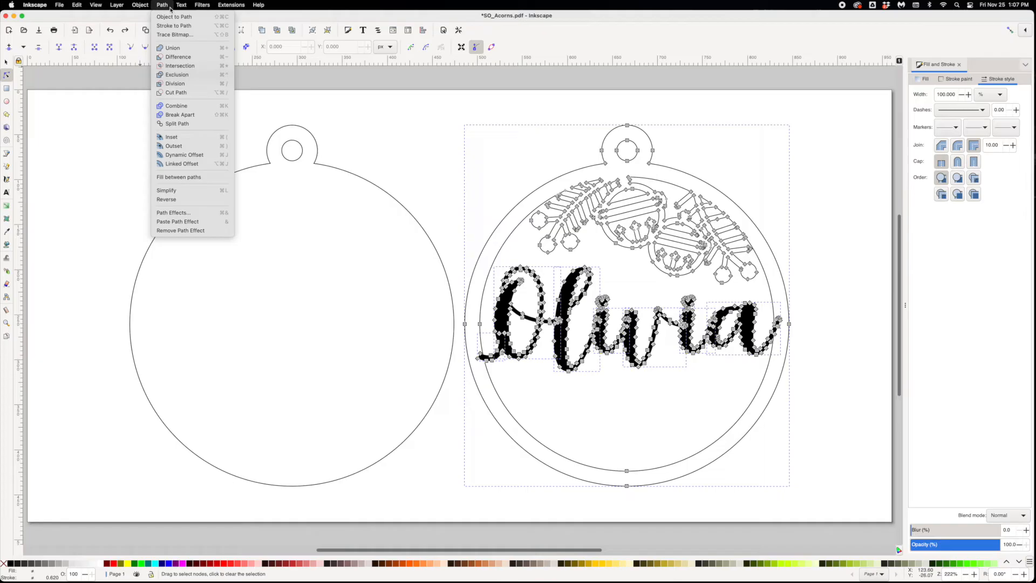
left_click(172, 47)
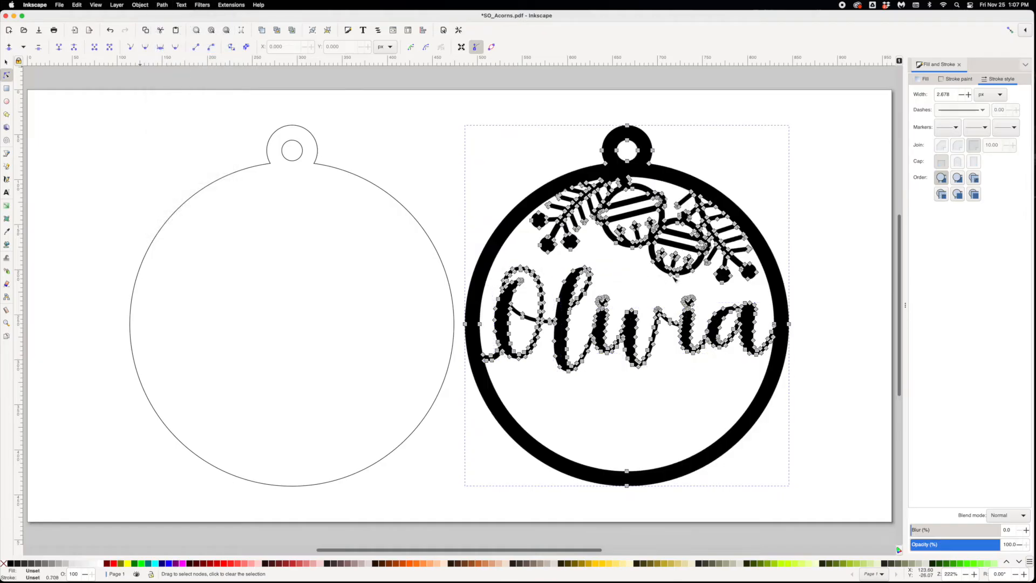
left_click(7, 62)
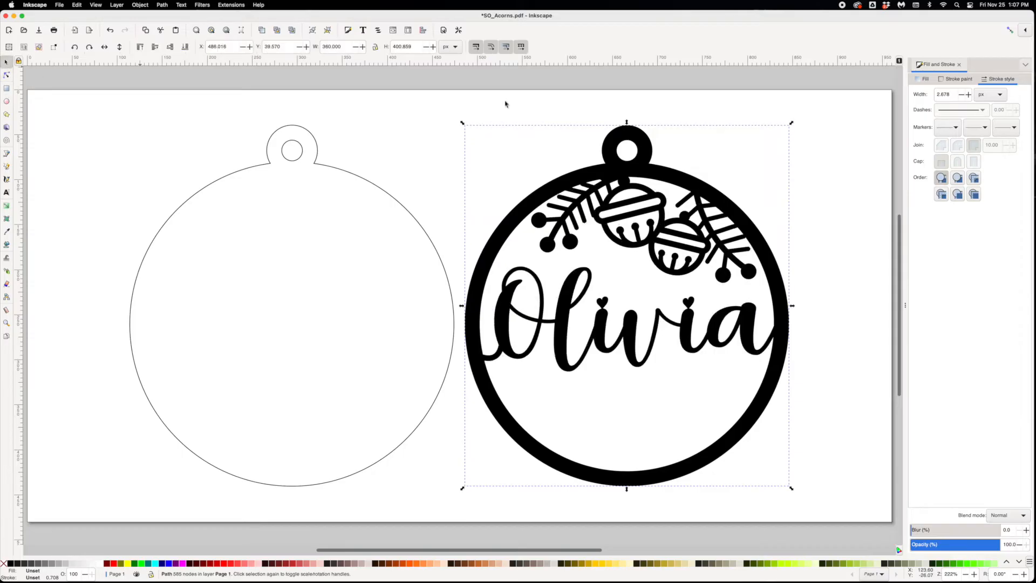
- Remove the united ornament's fill and give it a flat colour outline with a 0.5 px stroke width
left_click(923, 79)
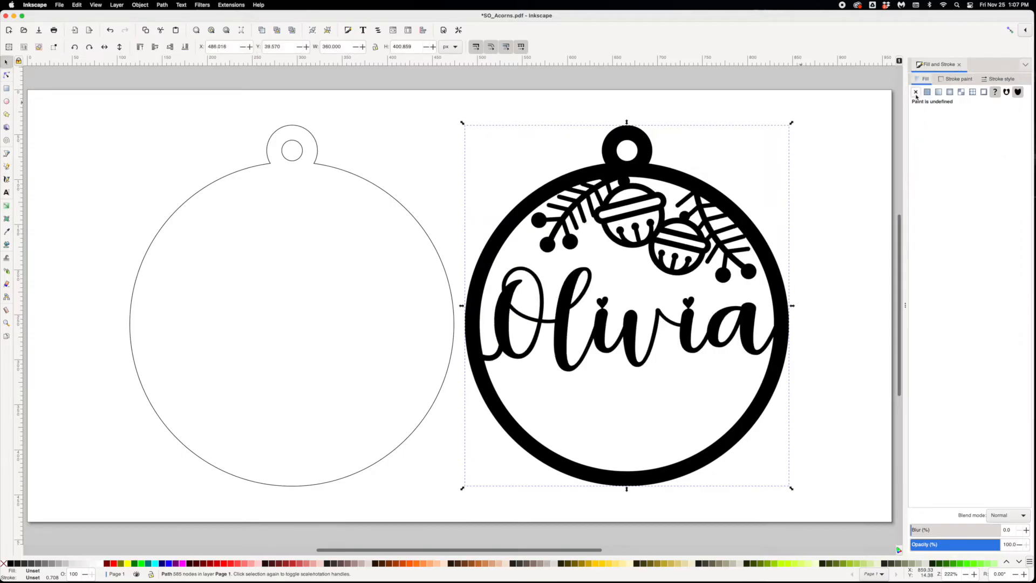
left_click(917, 93)
left_click(956, 79)
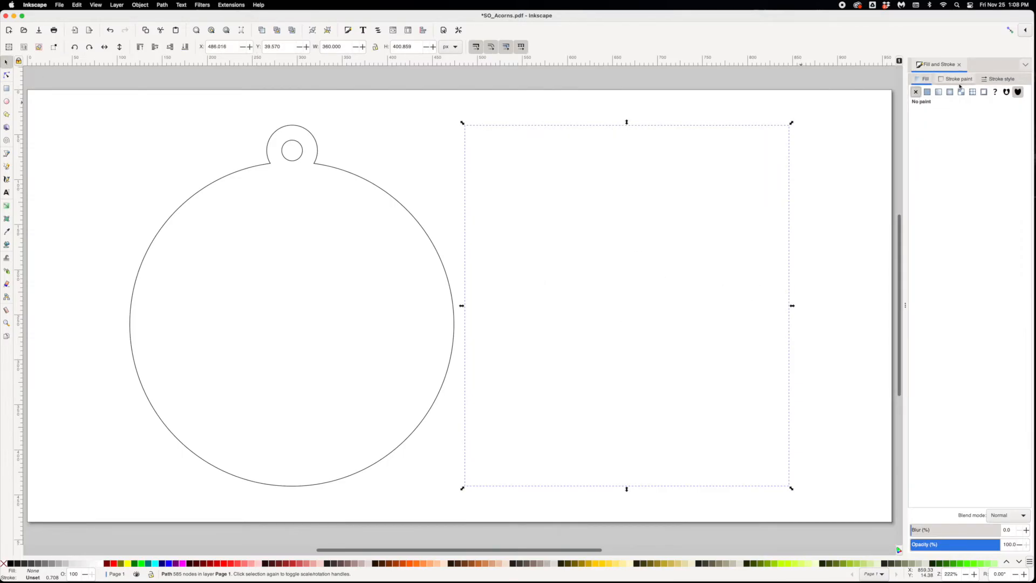
left_click(928, 93)
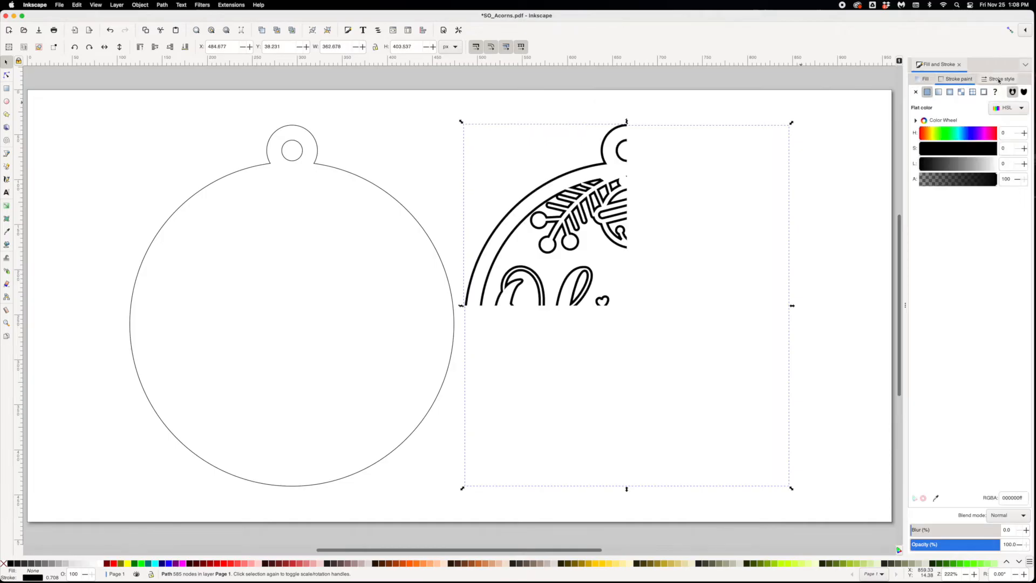
left_click(1000, 79)
type("1")
key("Return")
left_click_drag(952, 95, 916, 96)
type(".5")
key("Return")
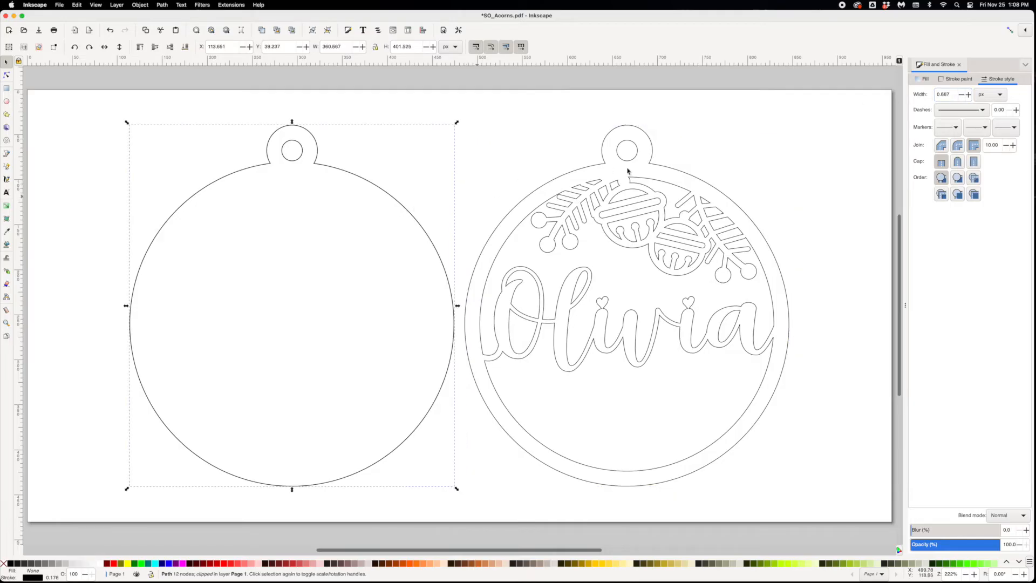
- Set the plain left ornament's stroke width to 0.5 px to match, and clear the selection
left_click_drag(951, 94, 888, 100)
type(".5")
key("Return")
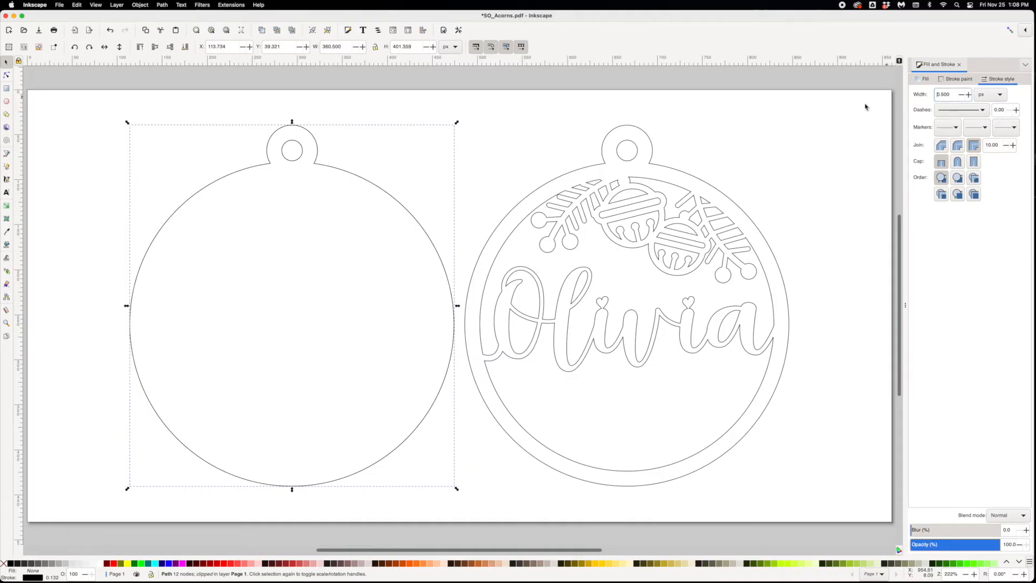
left_click(756, 171)
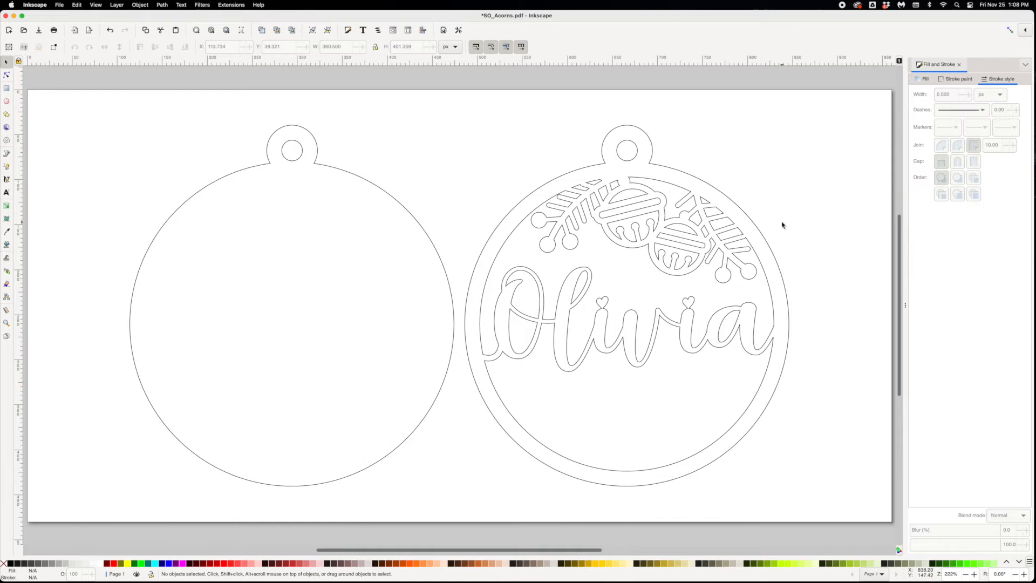
- Reopen the recent file SO_Acorns.pdf as a fresh copy and enlarge its window to show both ornaments
left_click(60, 5)
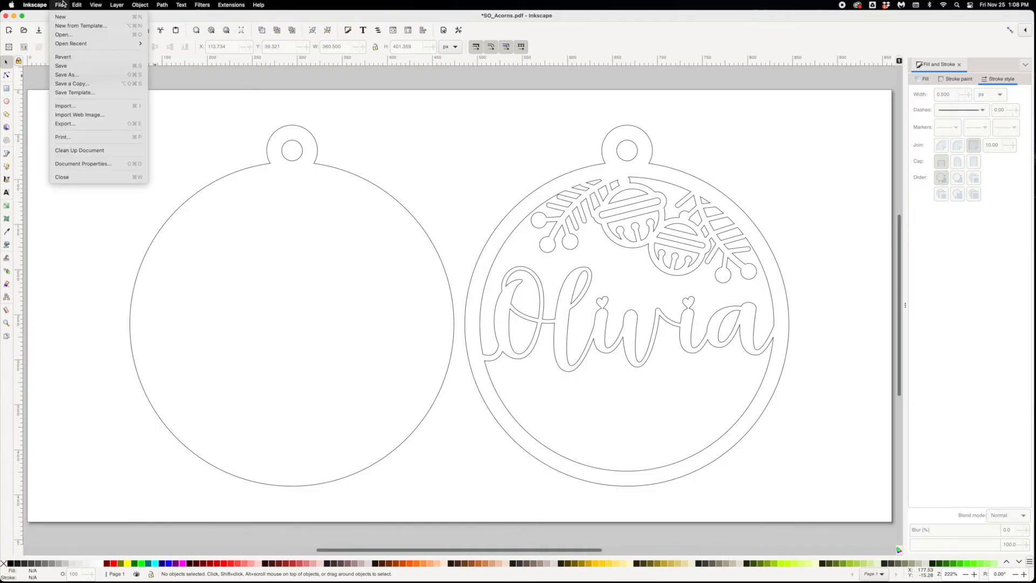
mouse_move(66, 43)
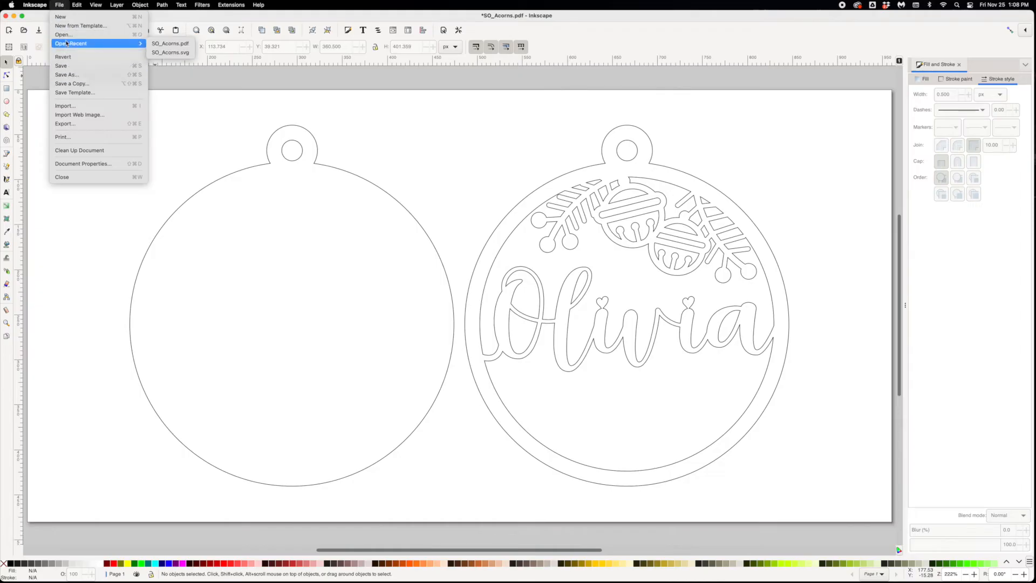
left_click(170, 43)
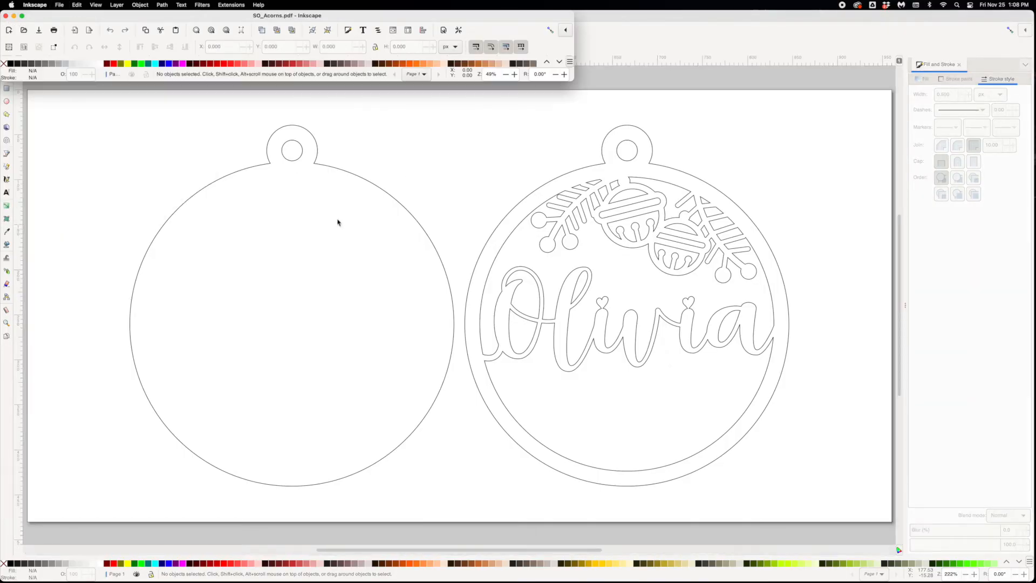
left_click_drag(574, 205, 1009, 572)
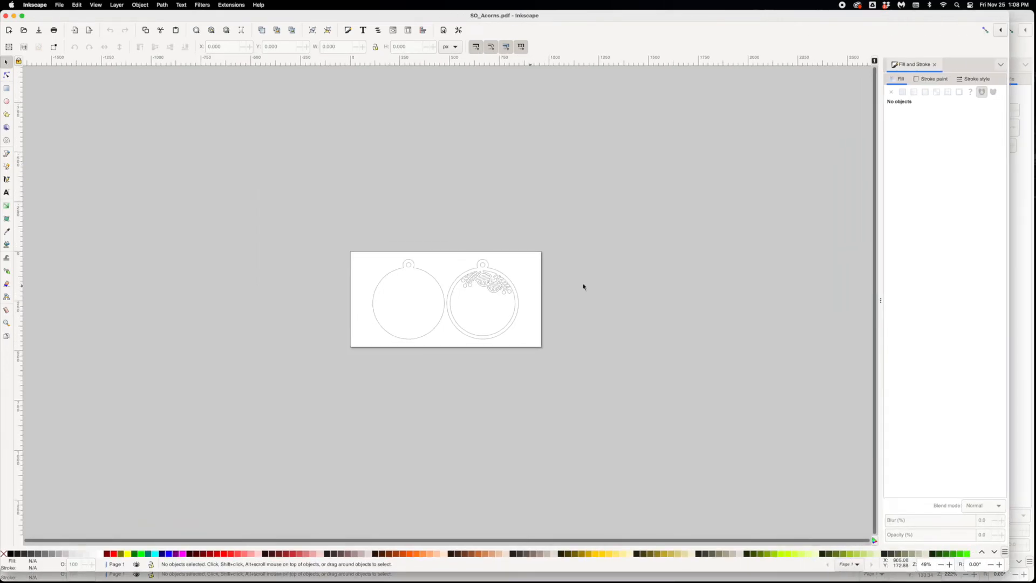
left_click(949, 564)
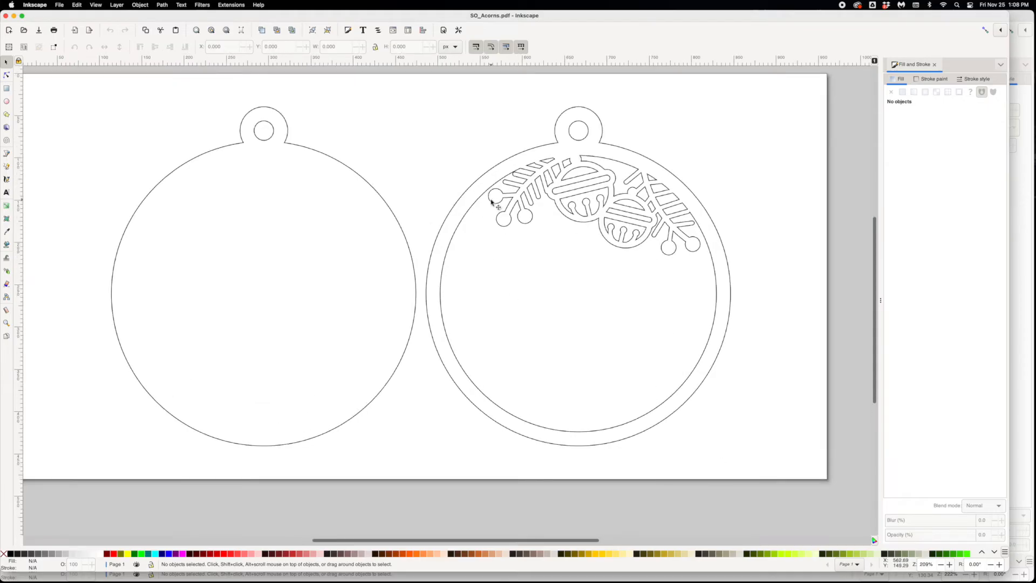
- Ungroup the imported artwork repeatedly until the two ornaments are separate objects, and clear the selection
left_click(491, 202)
left_click(140, 5)
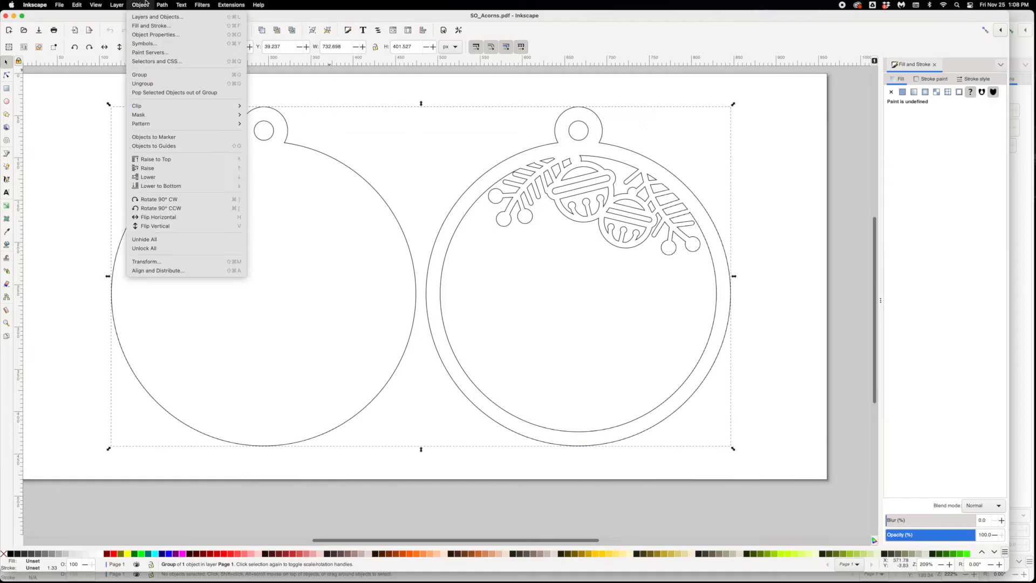
left_click(143, 84)
left_click(140, 5)
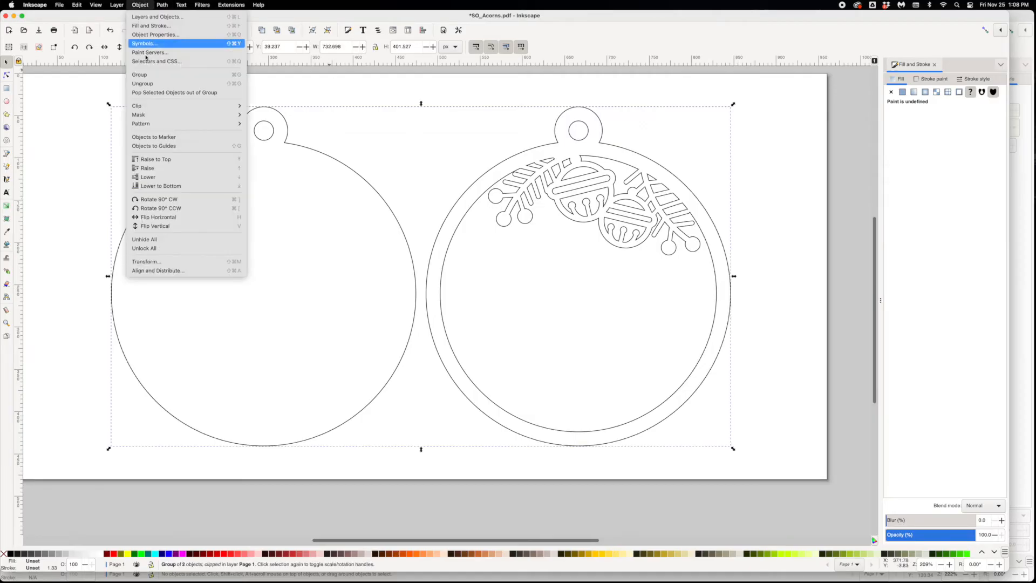
left_click(147, 83)
left_click(140, 5)
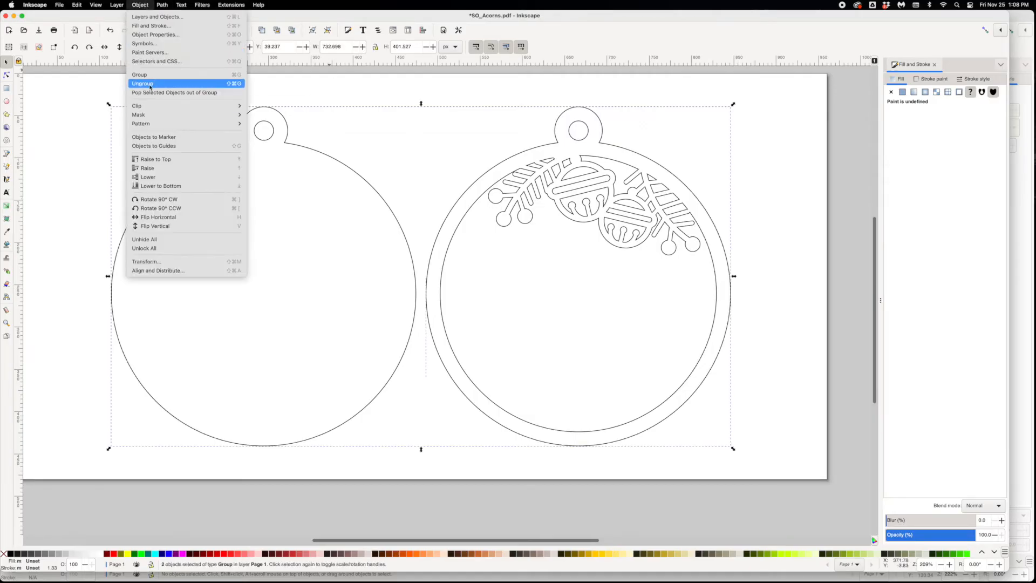
left_click(150, 85)
left_click(399, 129)
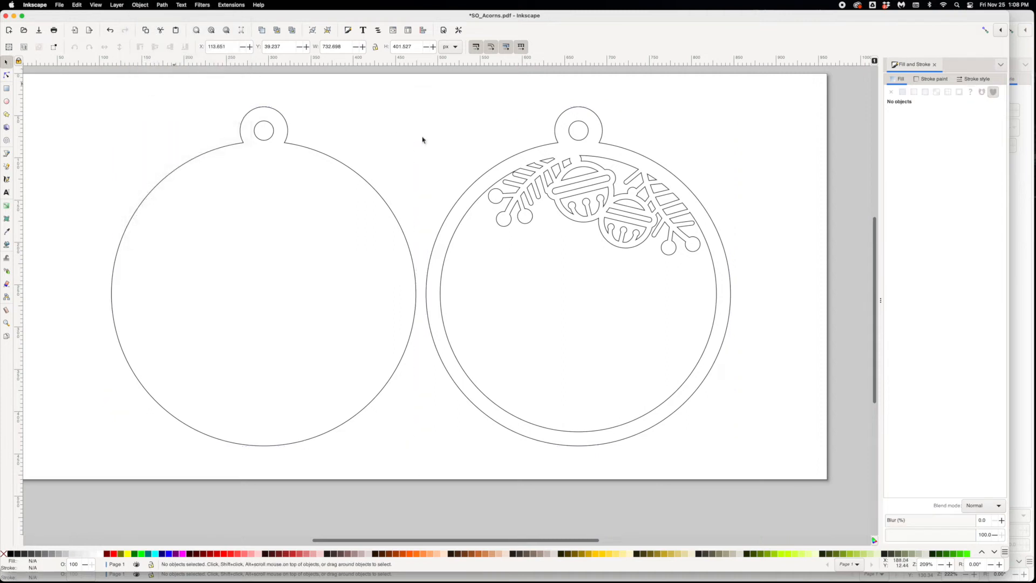
- Add the first name in capitals as text, and enlarge it to about 279 px wide across the middle of the right ornament
left_click(488, 173)
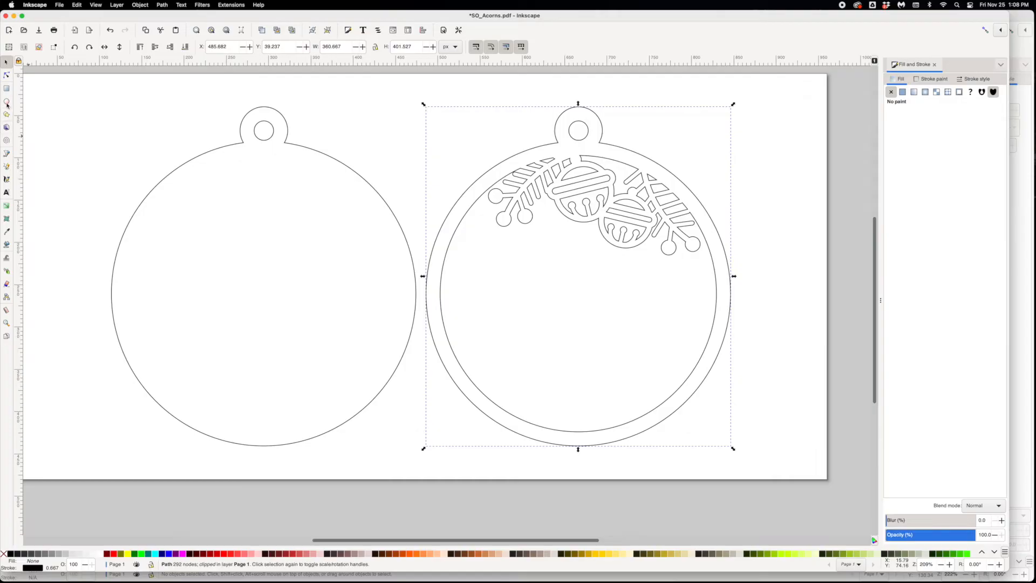
left_click(7, 193)
left_click(378, 138)
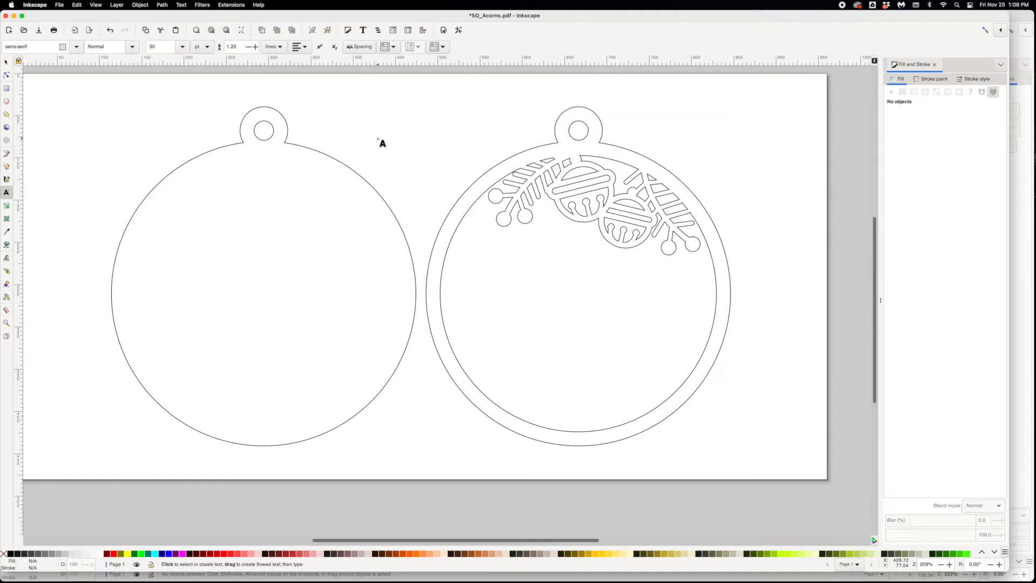
type("OLIVIA")
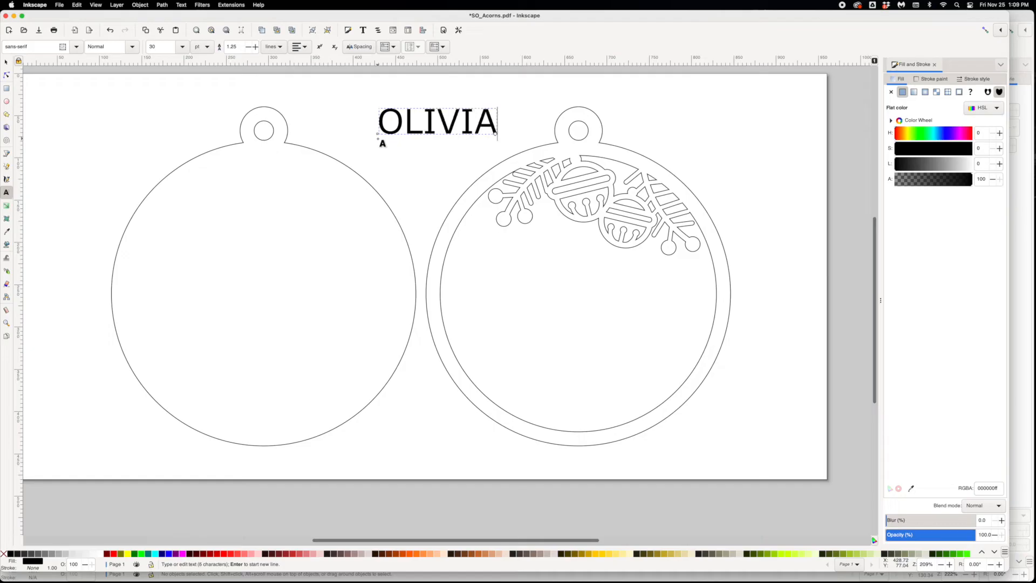
left_click(6, 63)
left_click_drag(412, 133, 493, 310)
left_click_drag(575, 282, 685, 301)
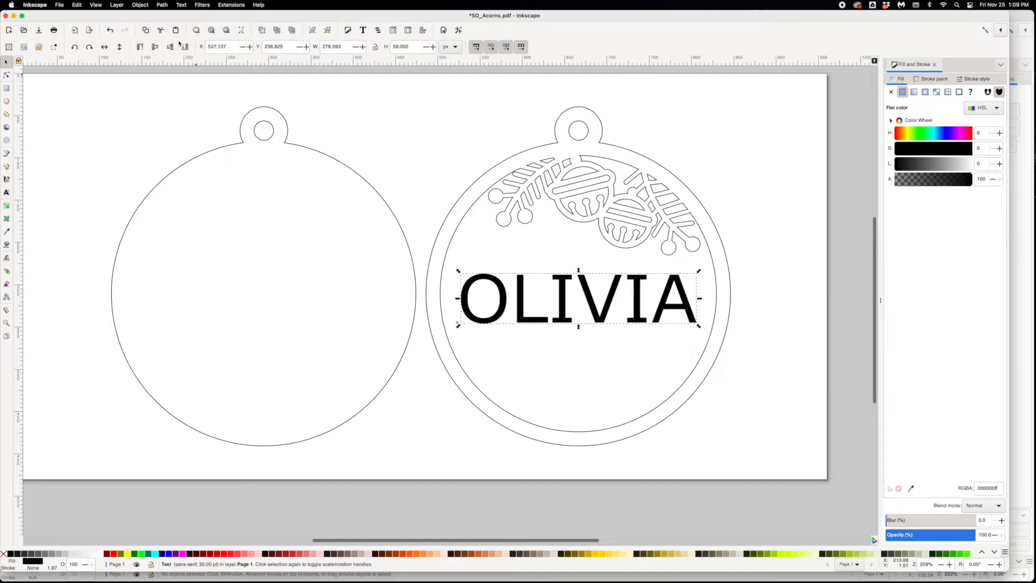
- Convert the name text to paths and ungroup it into individual letters
left_click(161, 5)
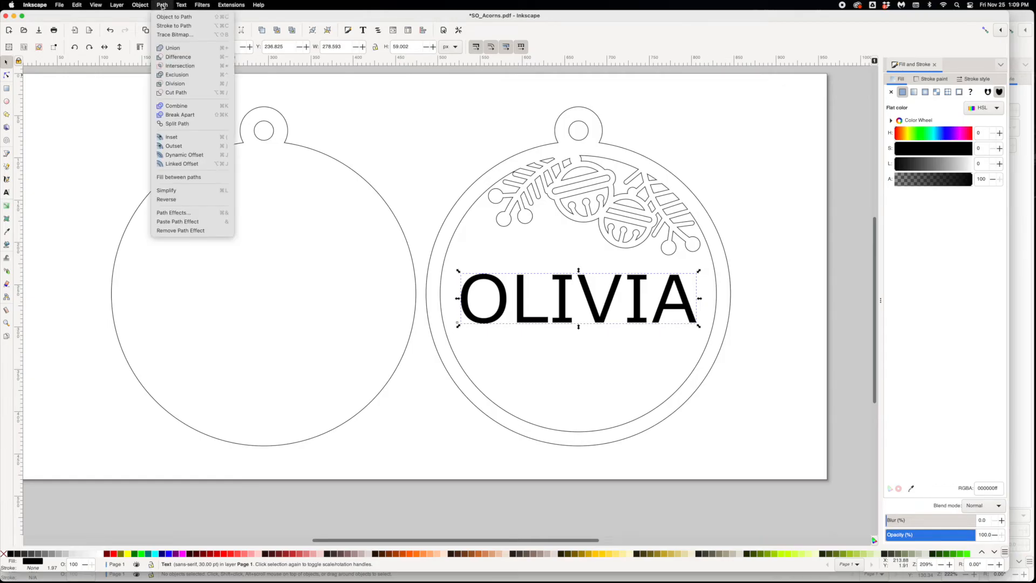
left_click(173, 17)
left_click(138, 5)
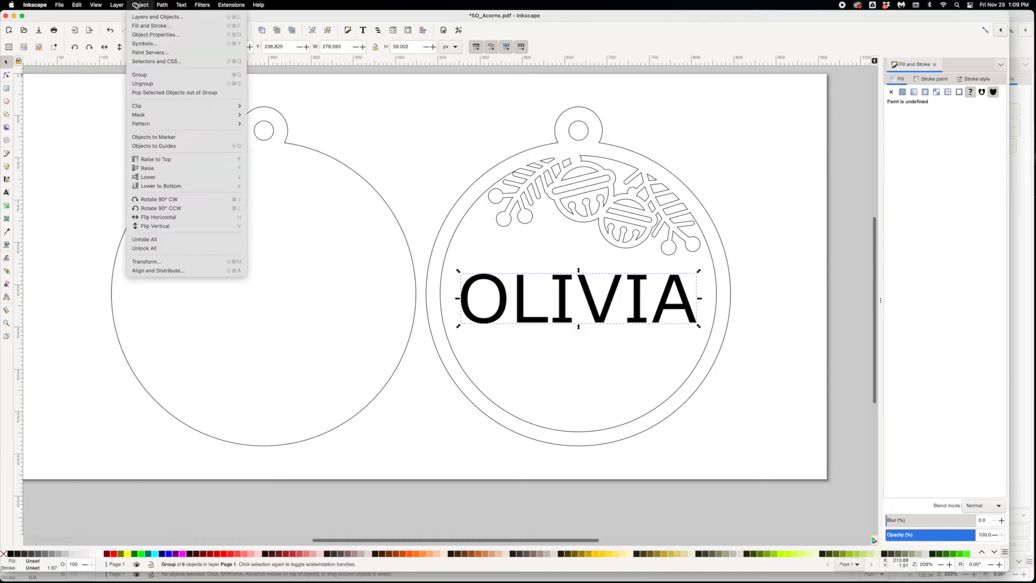
left_click(143, 84)
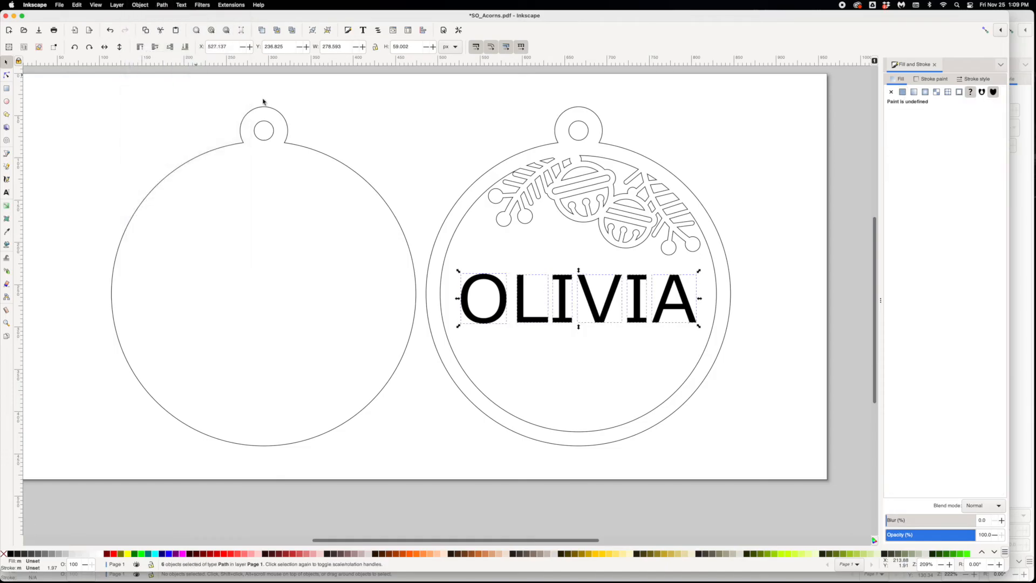
left_click(339, 113)
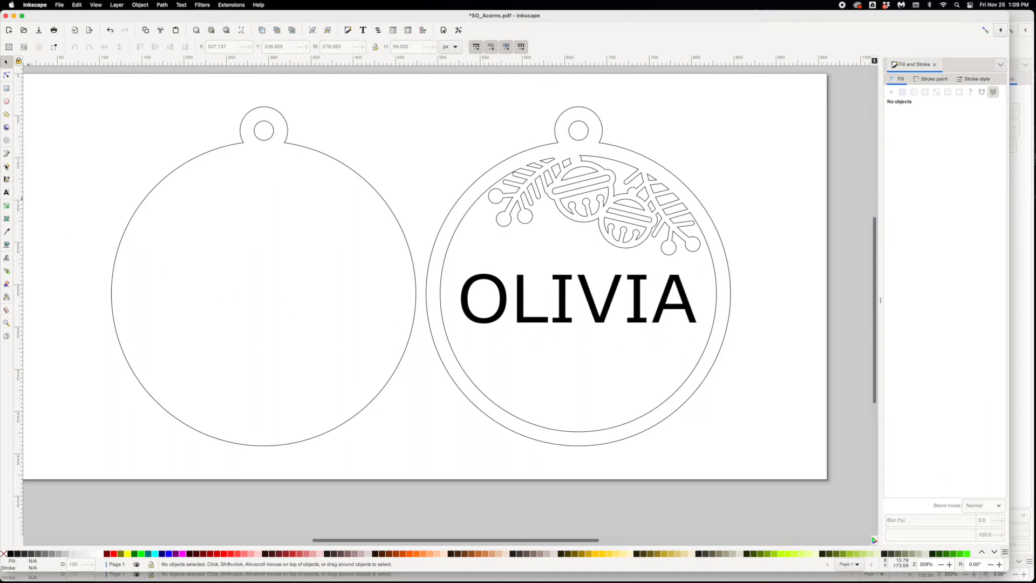
- Draw a thin horizontal rectangle about 333 by 9 px along the name's top edge, overlapping both sides of the ornament ring
left_click(7, 89)
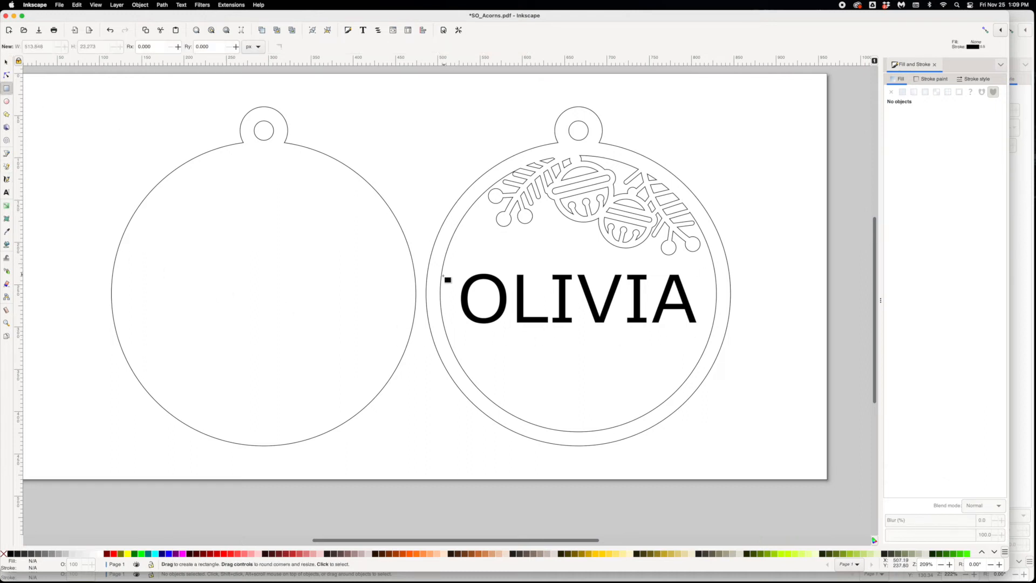
left_click_drag(447, 278, 441, 278)
left_click_drag(514, 268, 721, 274)
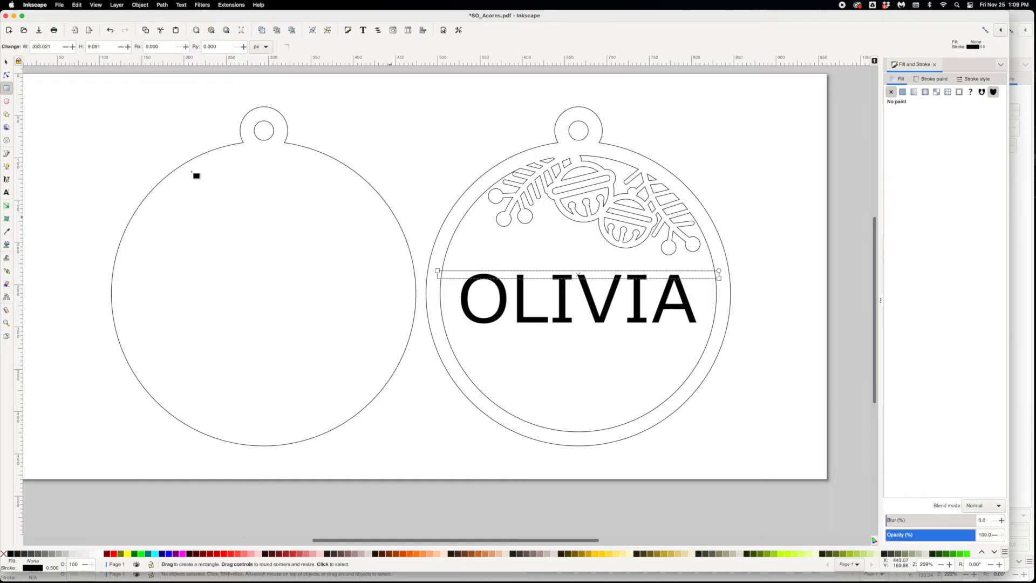
- Adjust the bar to overlap the letter tops, and place a duplicate across the letters' bottom edge, reaching both sides of the ring
left_click(6, 61)
left_click_drag(446, 277, 551, 332)
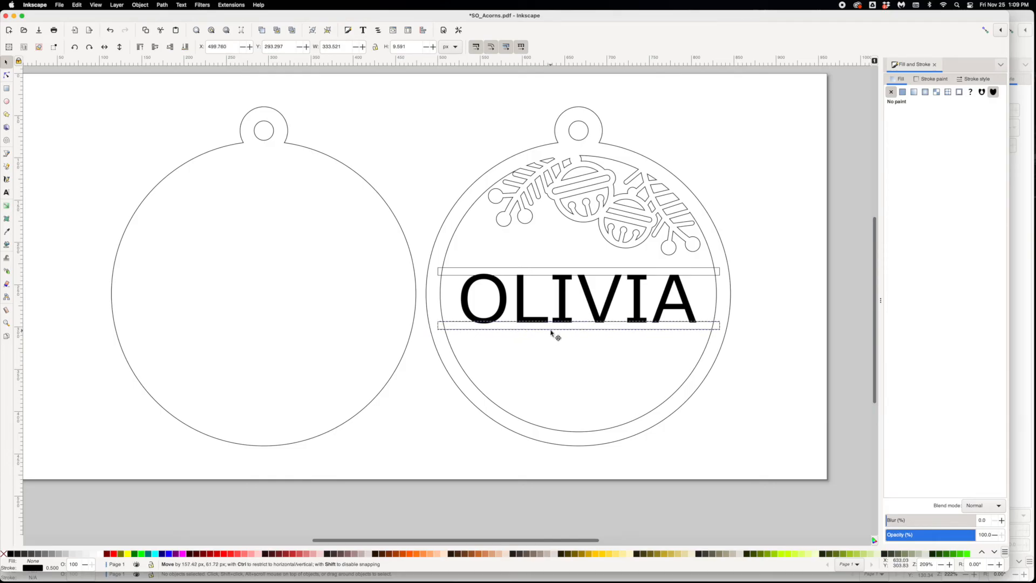
left_click_drag(552, 333, 551, 333)
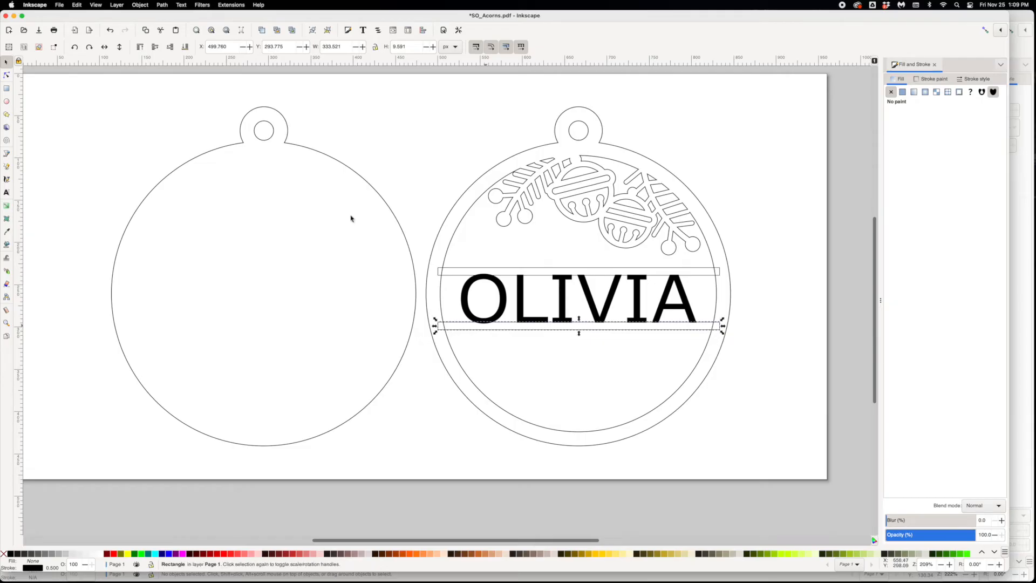
left_click(77, 5)
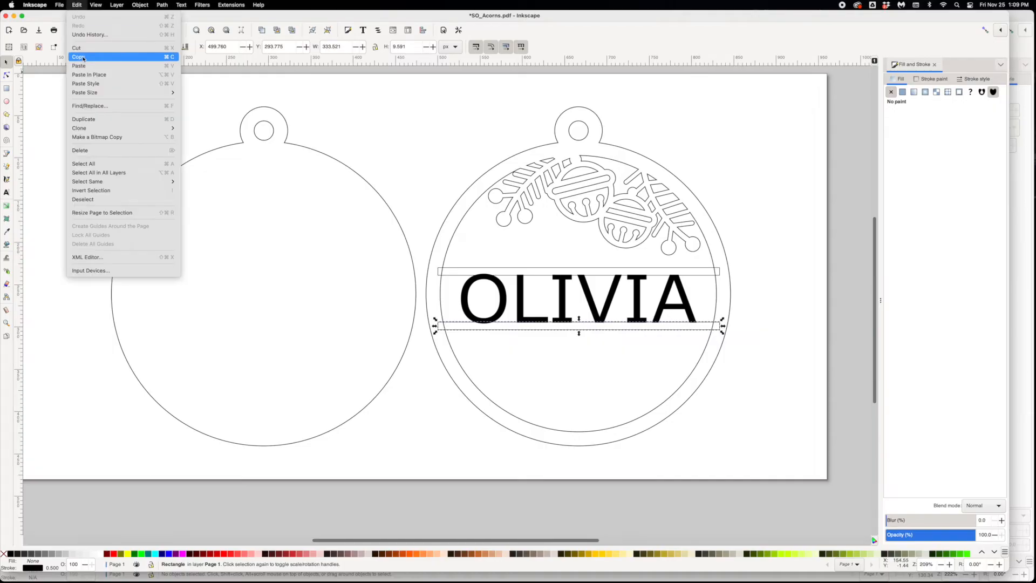
left_click(80, 3)
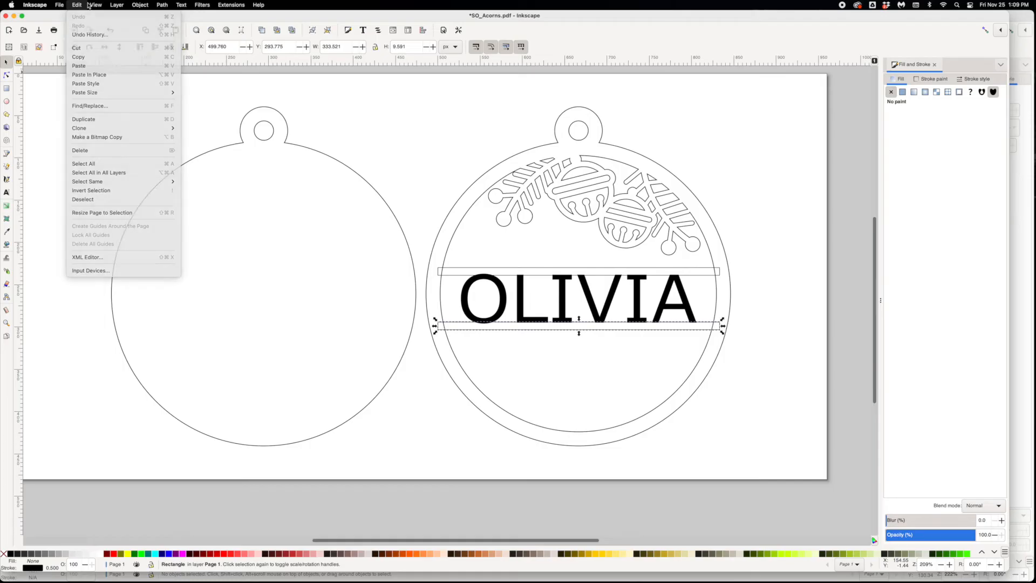
left_click(748, 339)
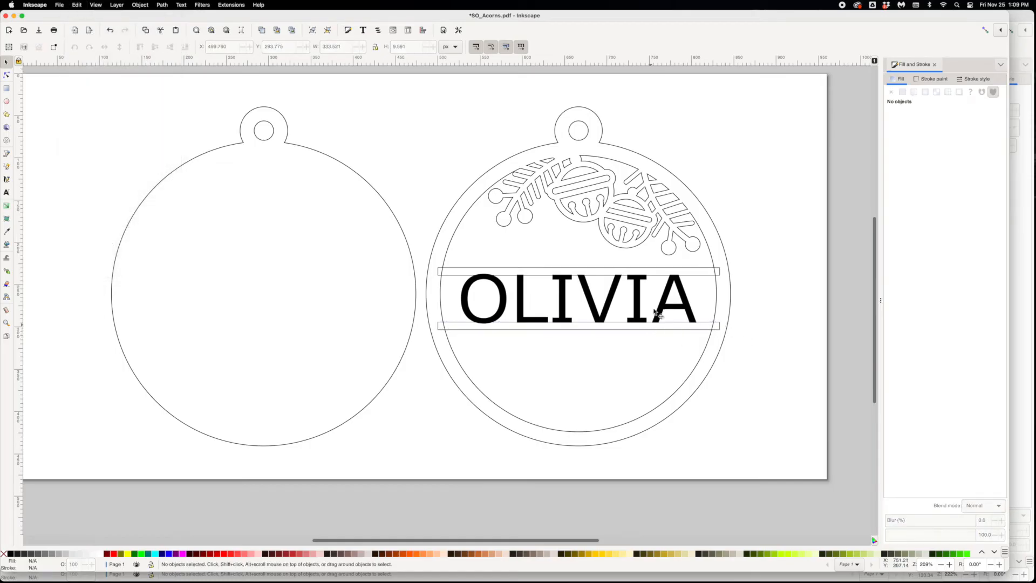
- Select the right ornament with its letters and both bars, merge them into one path with Union, and reselect the result
left_click_drag(768, 468, 421, 91)
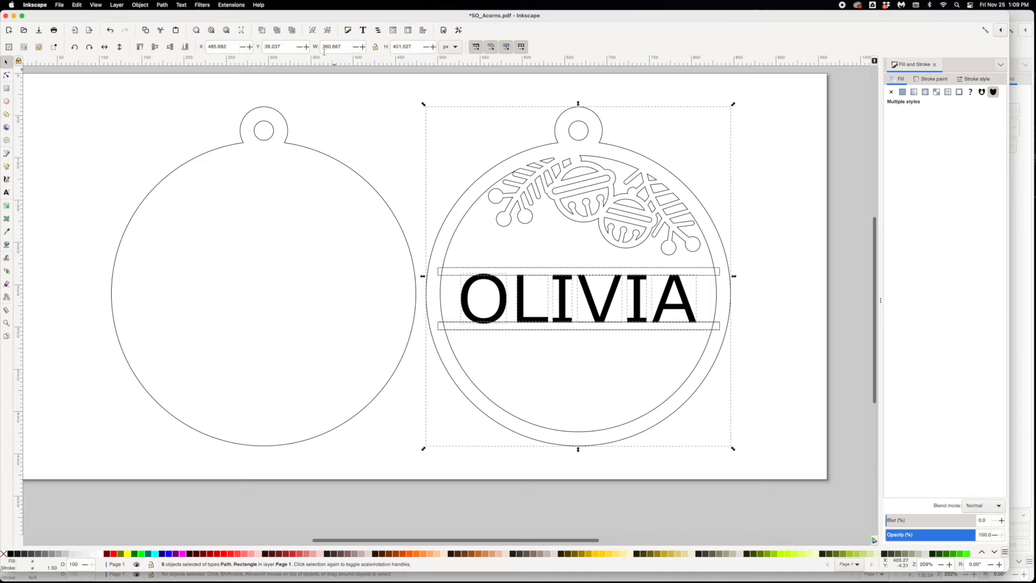
left_click(162, 5)
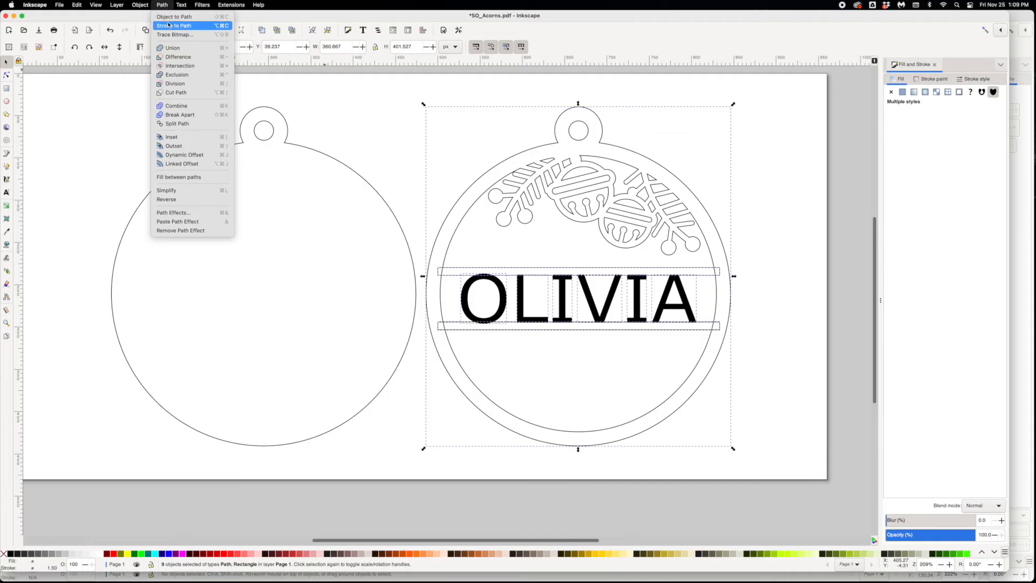
left_click(176, 48)
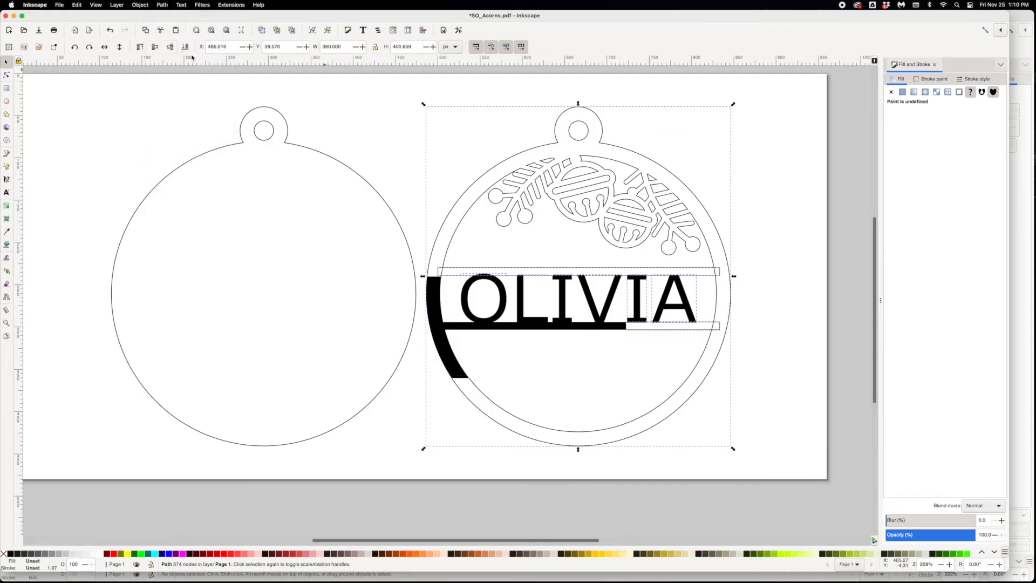
left_click(343, 99)
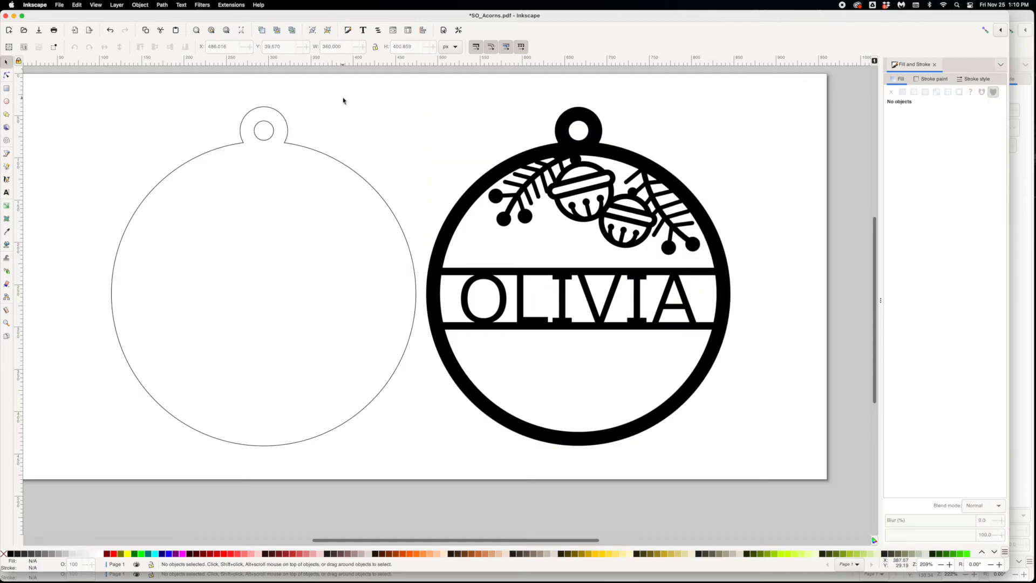
key("alt")
left_click(564, 285)
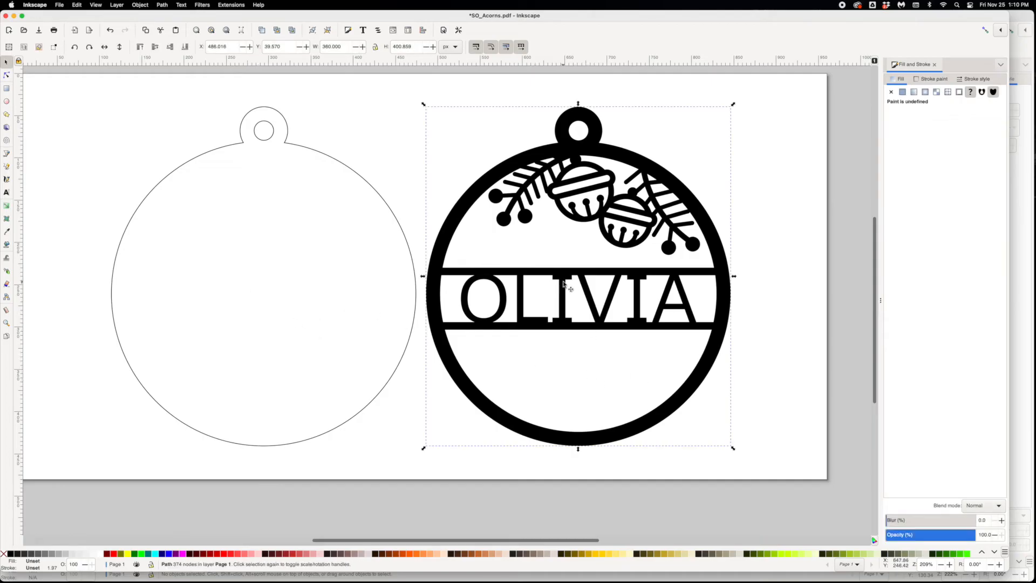
- Move the merged ornament over the backing outline and align their edges and hanging holes
left_click_drag(564, 282, 246, 282)
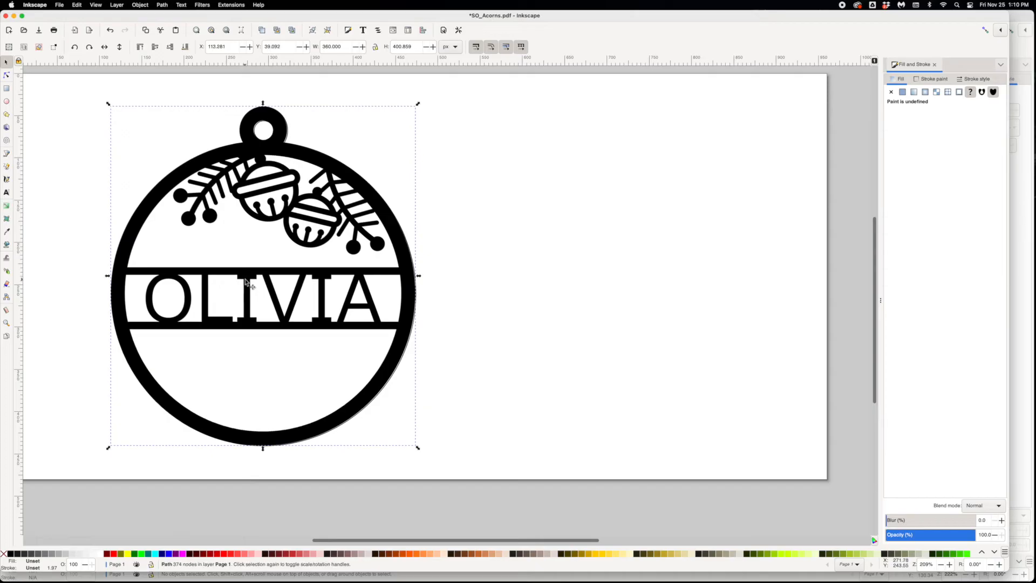
key("Right")
left_click_drag(257, 153, 255, 153)
left_click(493, 199)
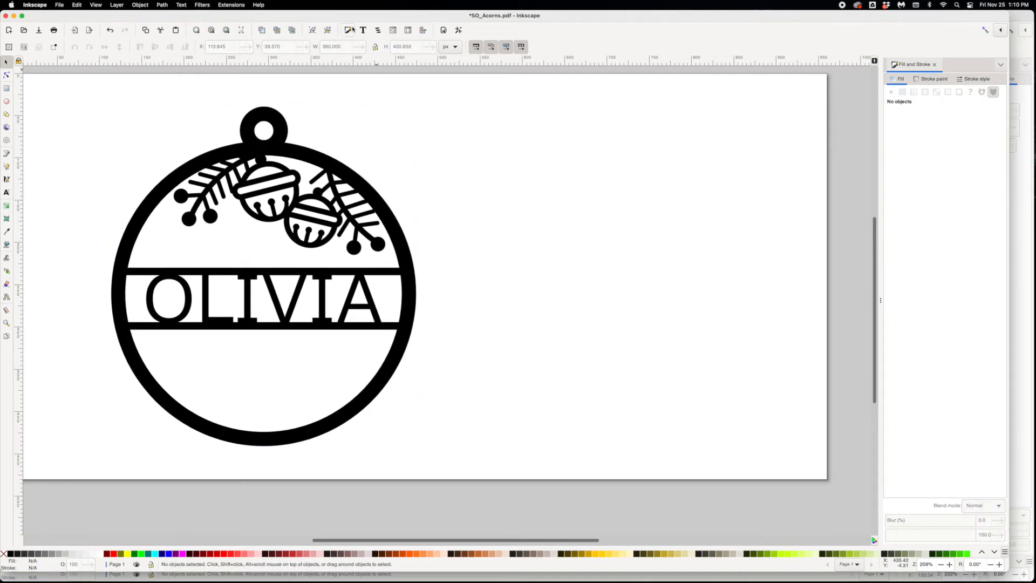
- Add the text "FIRST CHRISTMAS" beneath the name bars and scale it to about 12 px tall so it fits inside the ring
left_click(9, 193)
left_click(187, 371)
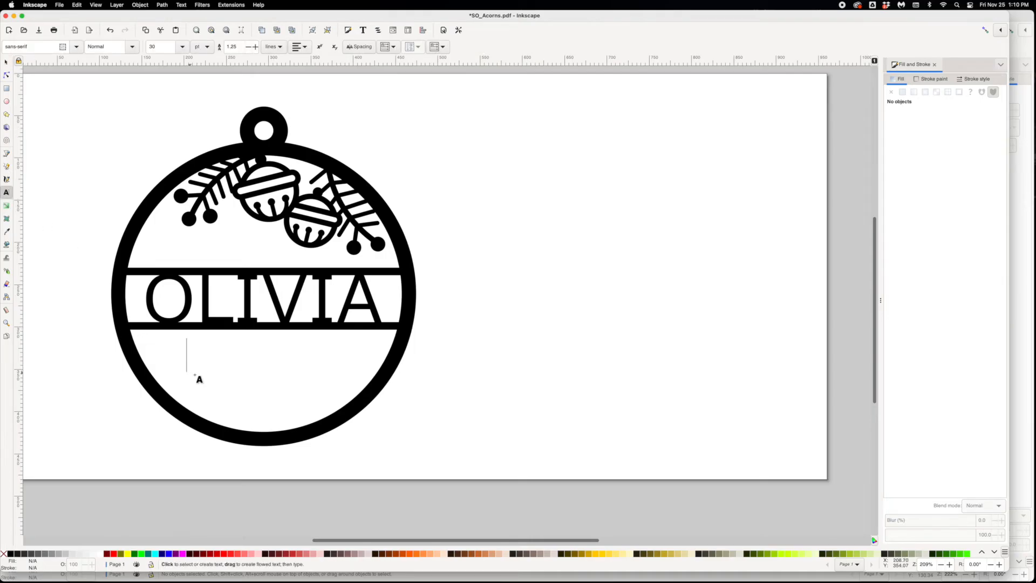
type("FIRST ")
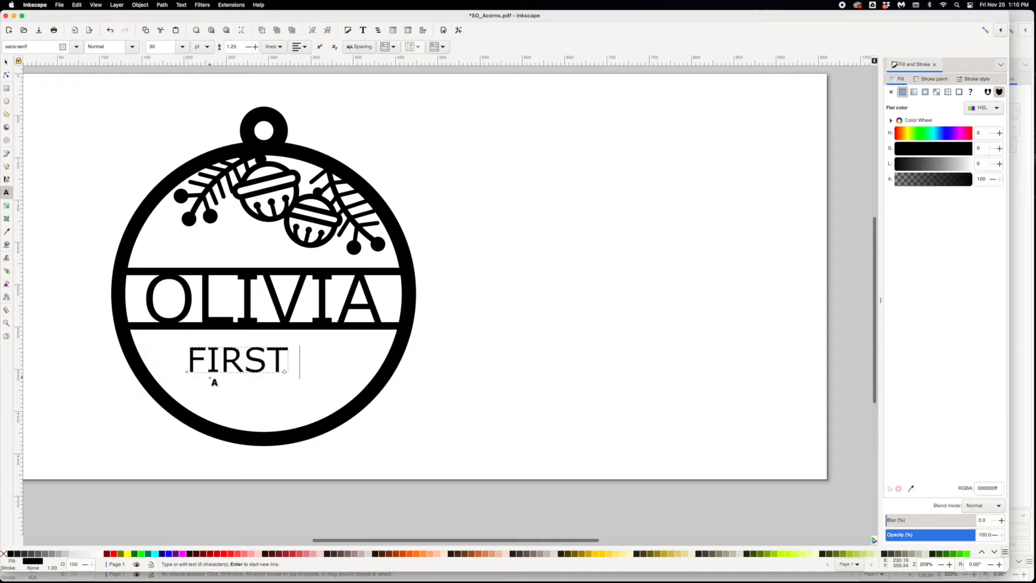
type("CHRISTMAS")
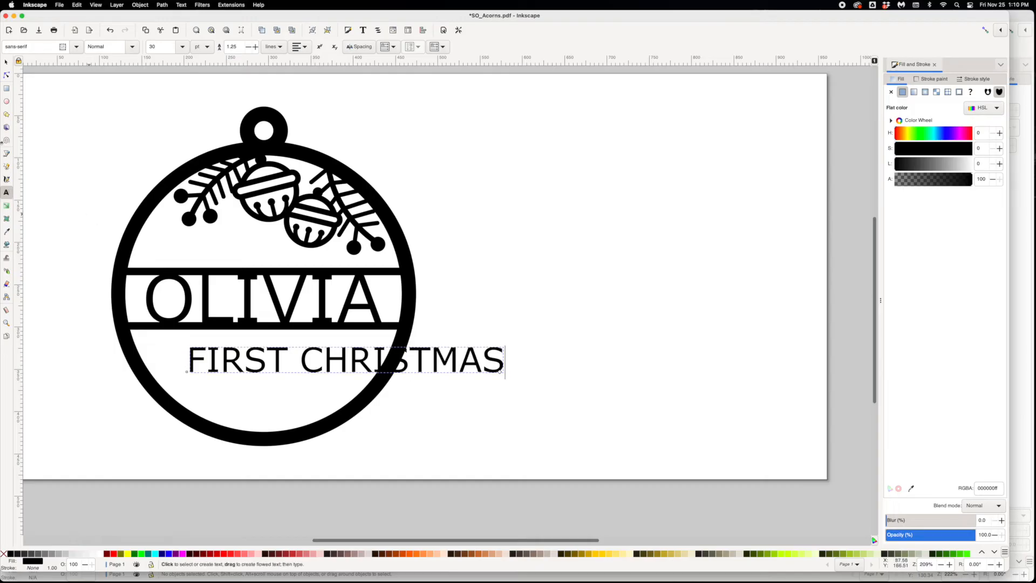
left_click(7, 62)
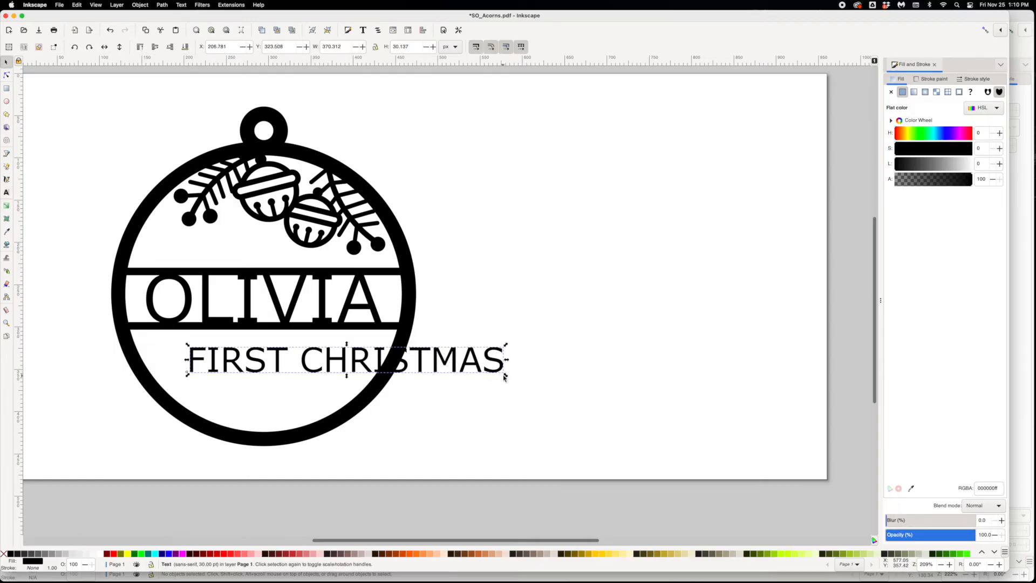
left_click_drag(505, 377, 312, 373)
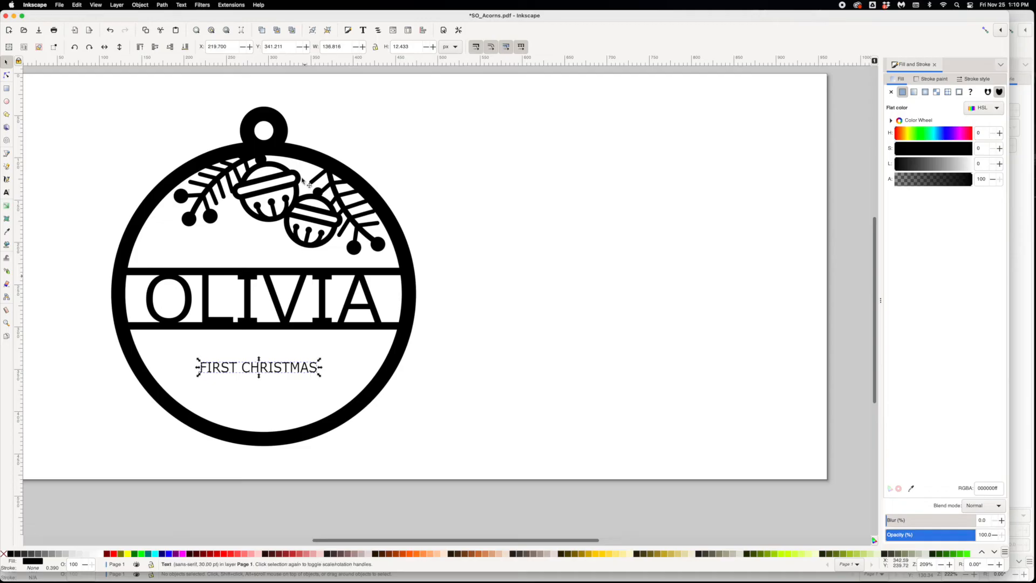
- Convert the "FIRST CHRISTMAS" text to paths and give it a magenta (ff00ff) flat fill
left_click(162, 5)
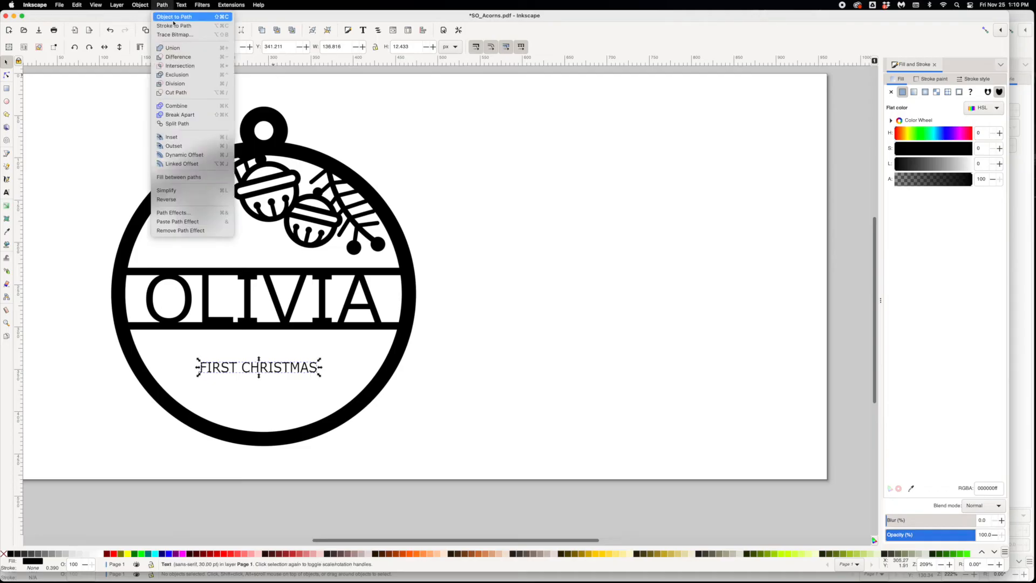
left_click(173, 19)
left_click(903, 92)
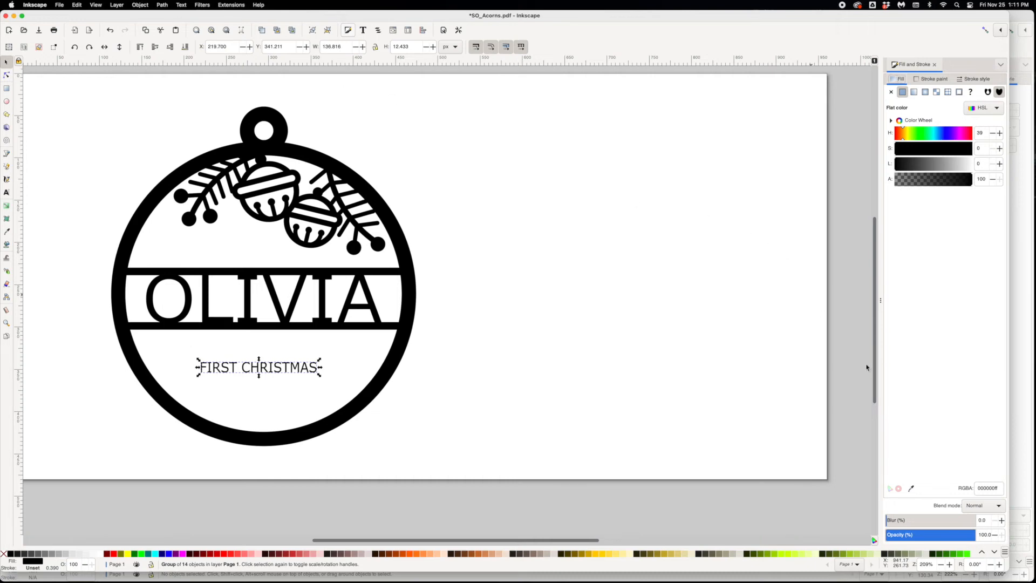
scroll(821, 312, "down", 2)
scroll(821, 312, "left", 2)
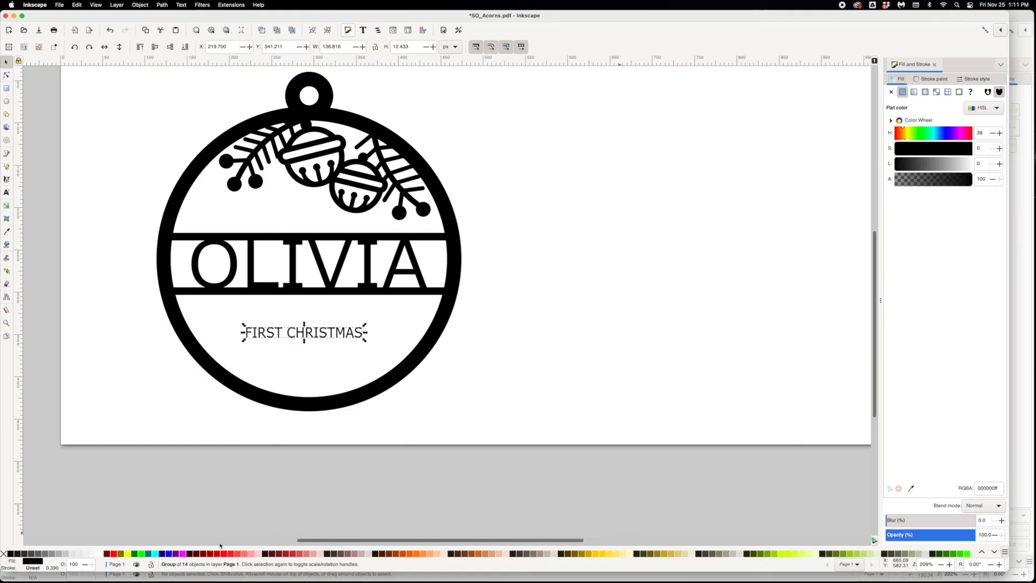
left_click(182, 554)
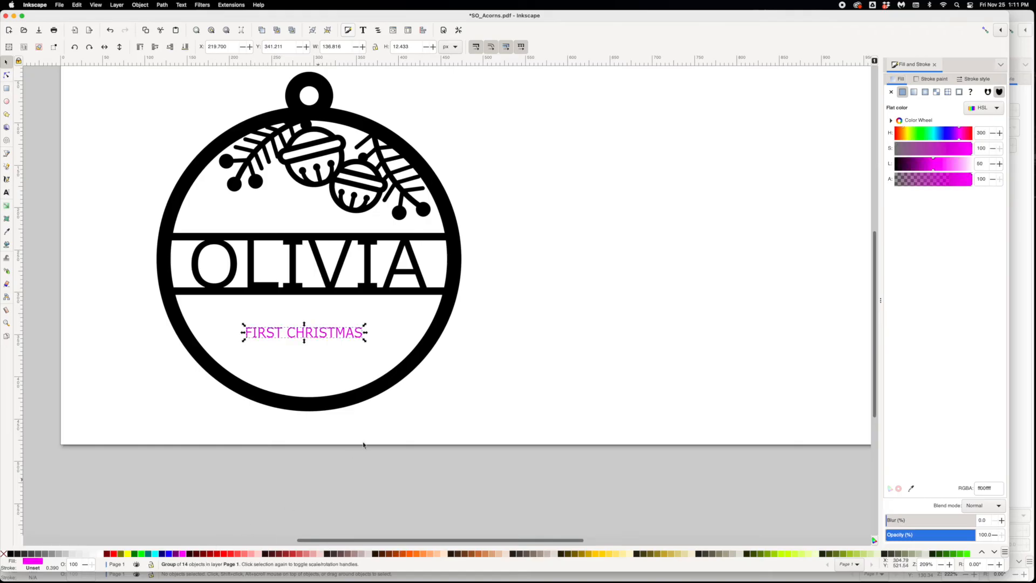
left_click(485, 399)
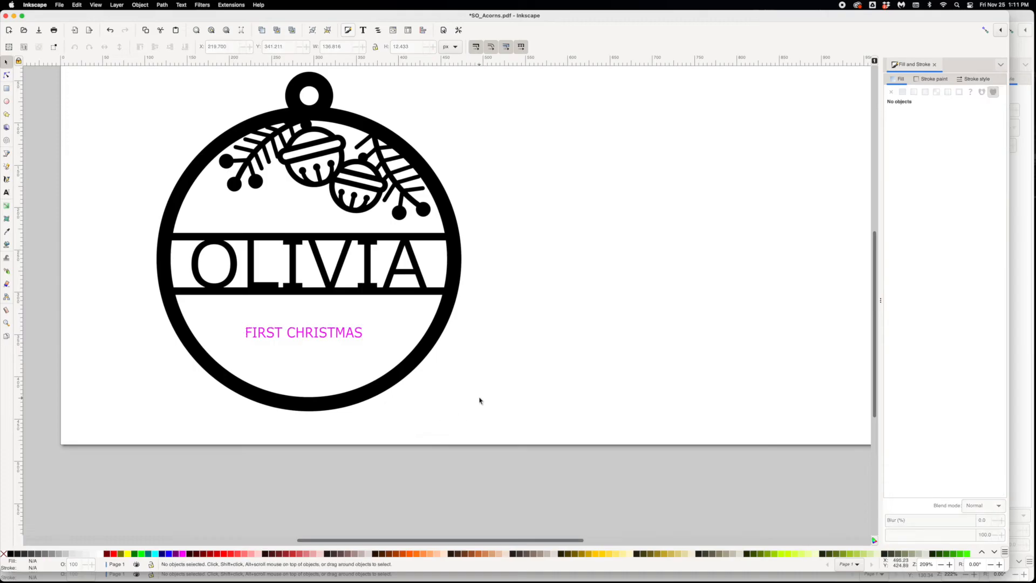
- Move the merged name ornament off the backing to the empty space beside it, leaving the "FIRST CHRISTMAS" lettering on the backing
left_click(362, 335)
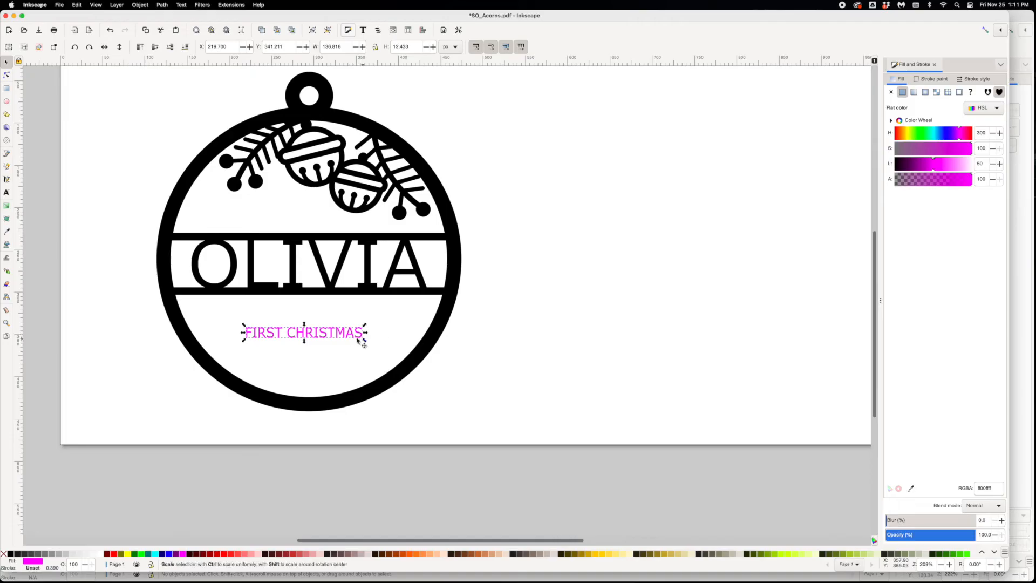
left_click(361, 296)
left_click_drag(431, 294, 673, 292)
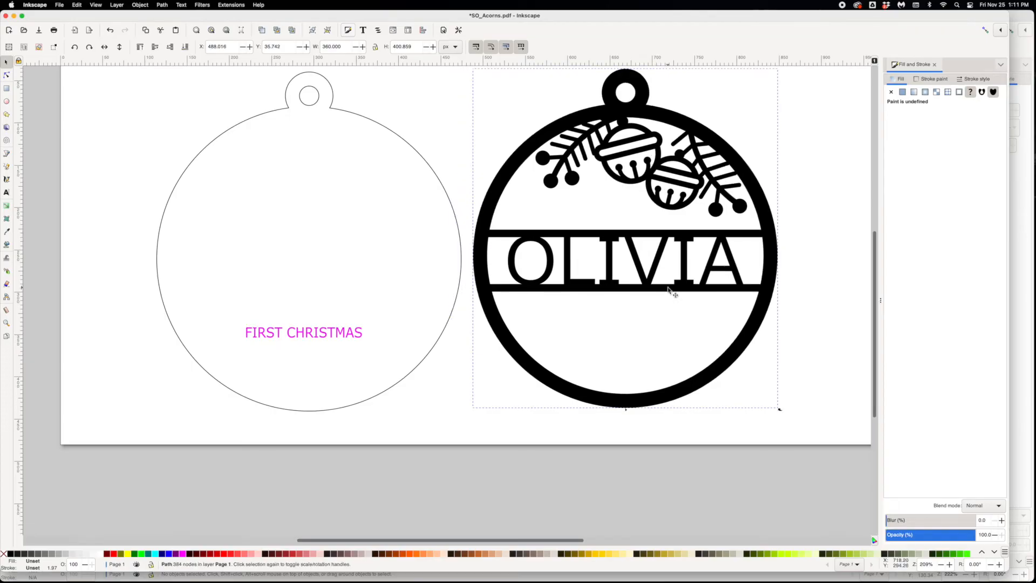
- Turn the merged name ornament into outlines with no fill and a flat black stroke 0.667 px wide
left_click(892, 92)
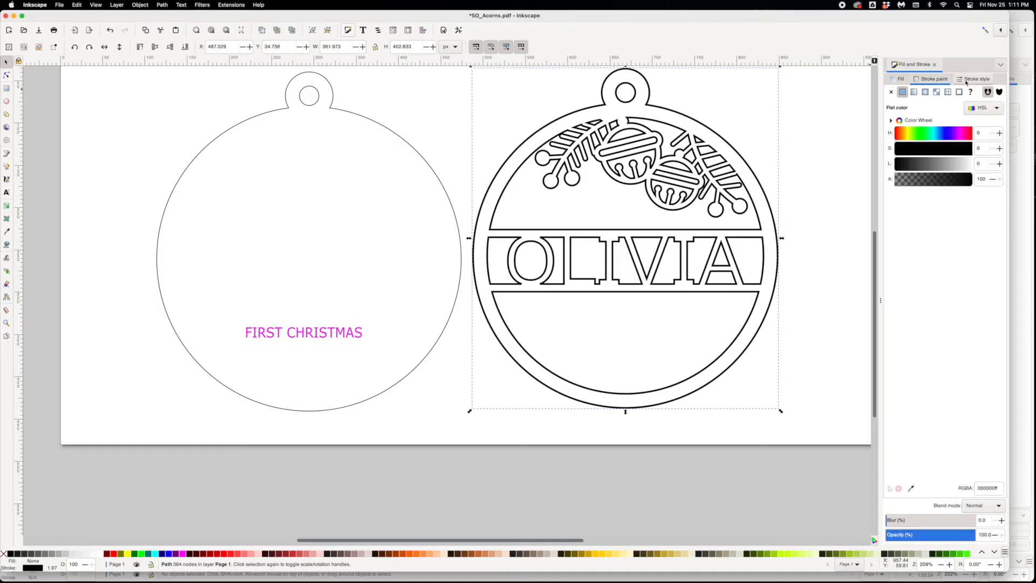
left_click(968, 80)
type(".6")
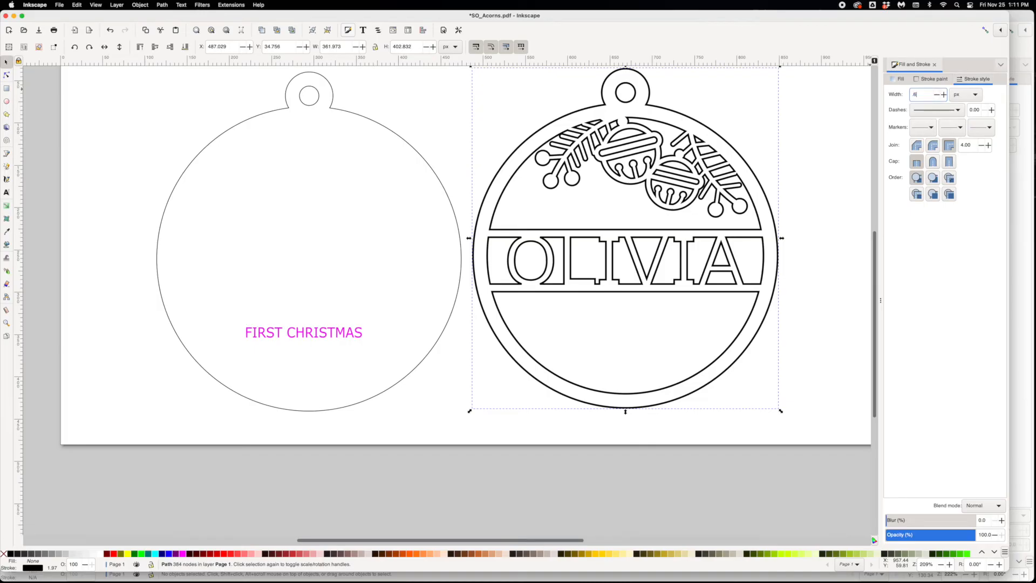
key("Return")
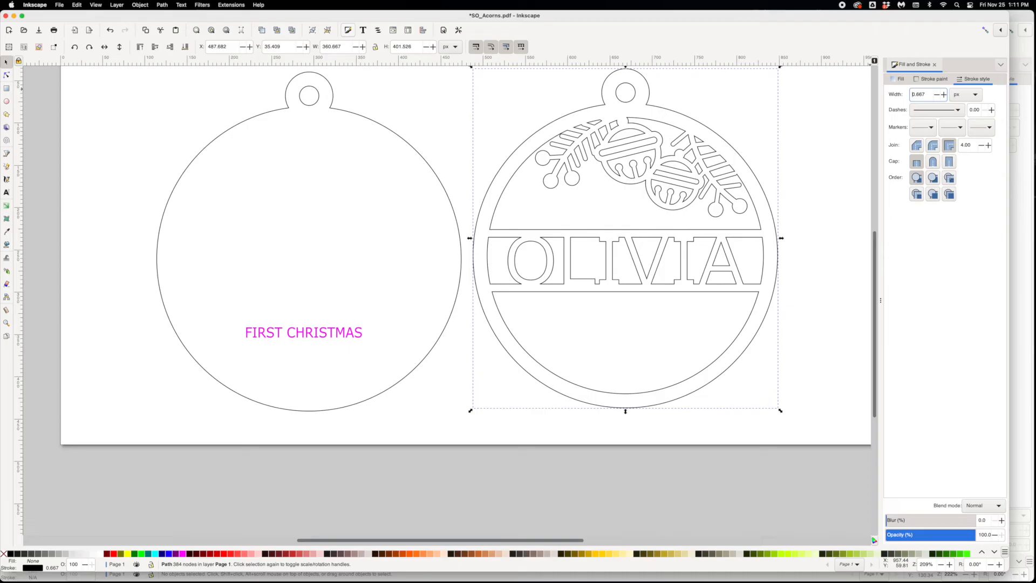
left_click(837, 139)
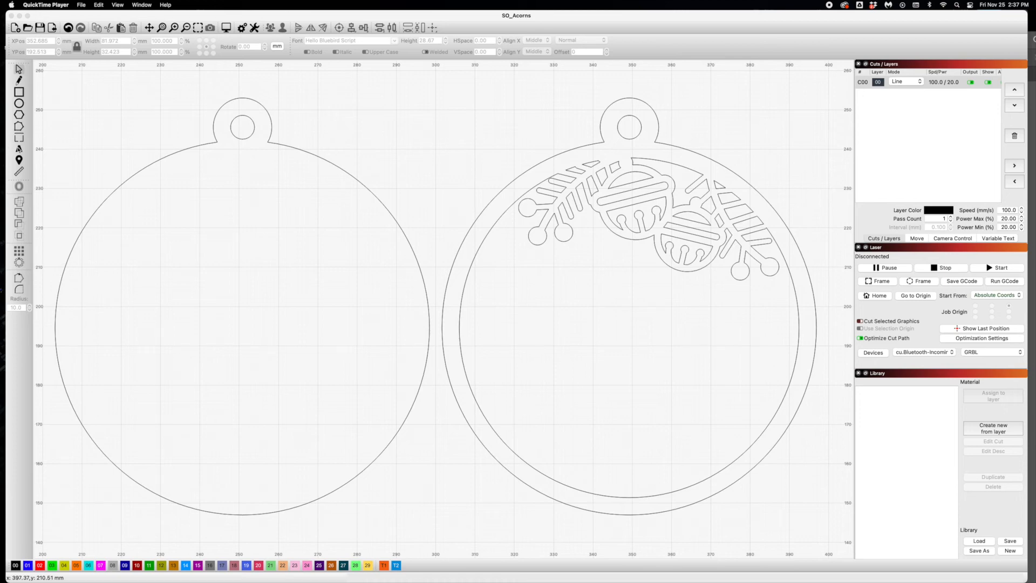
- Switch to LightBurn and add the name as welded Hello Bluebird Script text, 28.67 mm high, near the backing's hanging loop
left_click(20, 148)
left_click(19, 149)
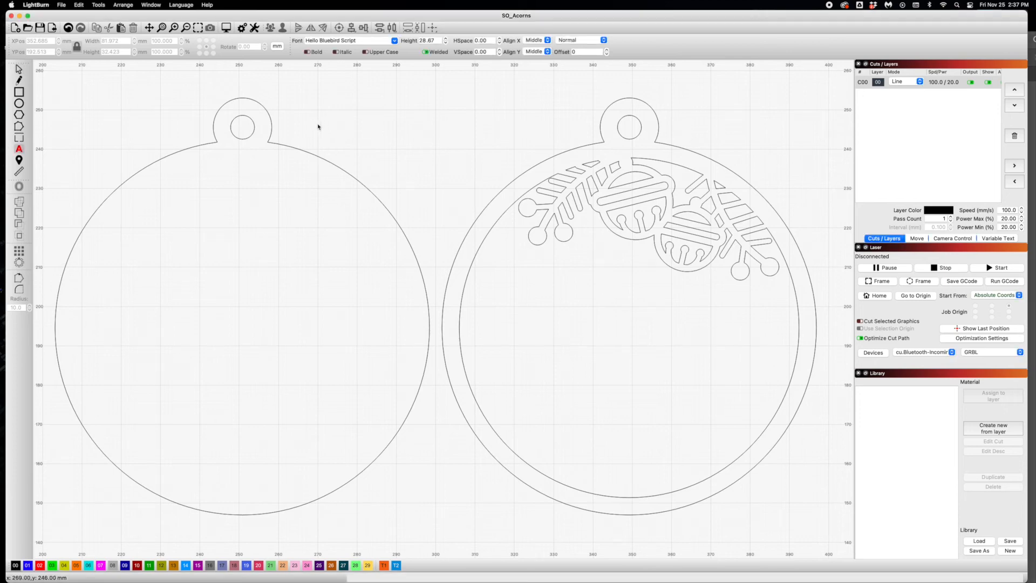
left_click(333, 114)
type("Olivia")
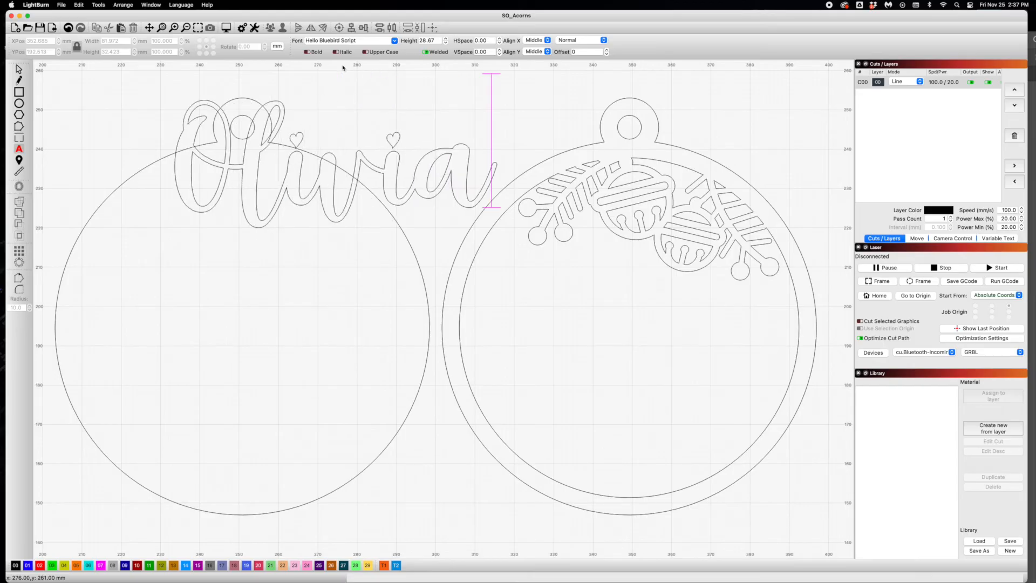
key("Escape")
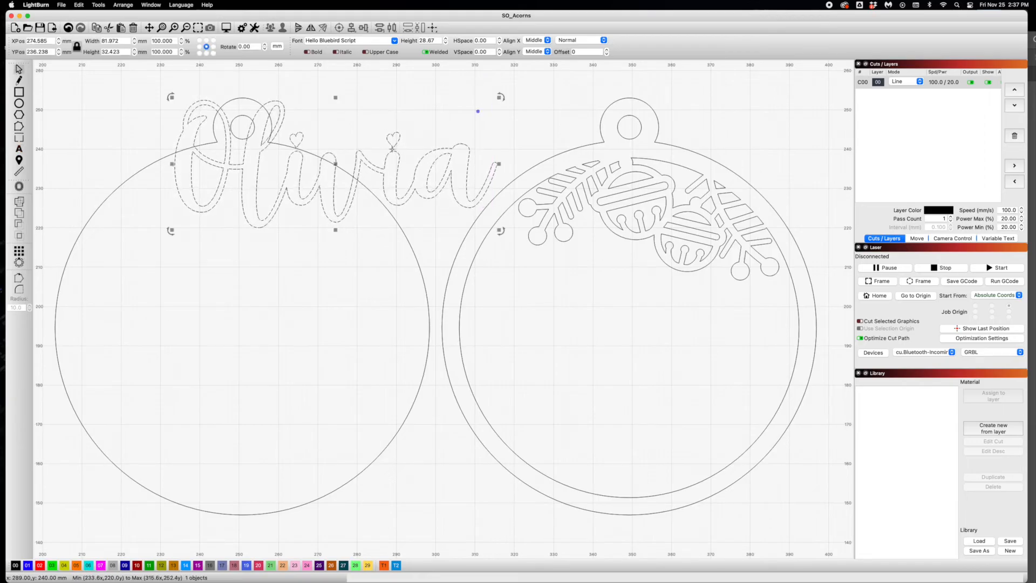
- Move the script name into the empty space above the two ornaments
left_click_drag(430, 134, 494, 102)
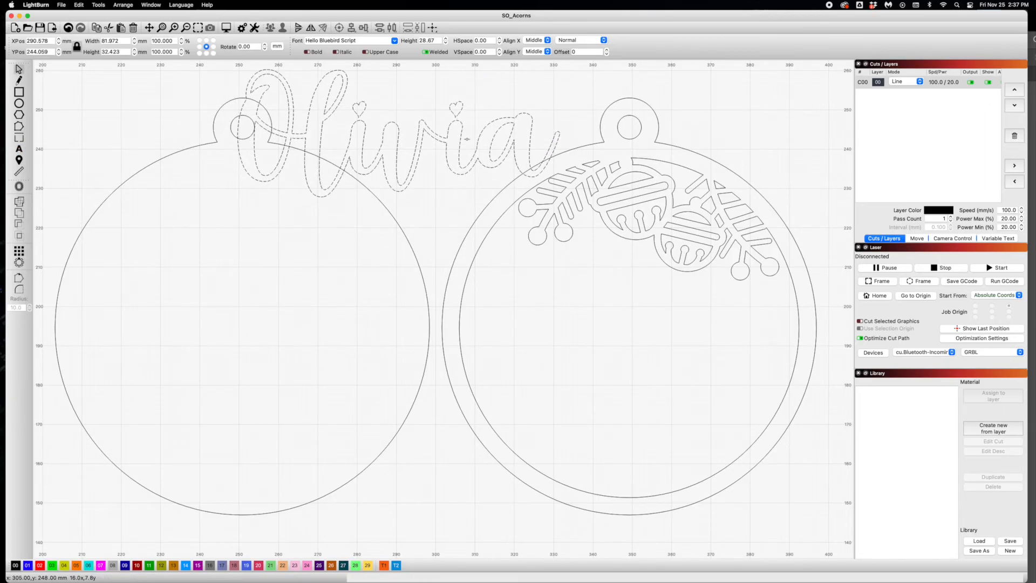
scroll(189, 133, "up", 5)
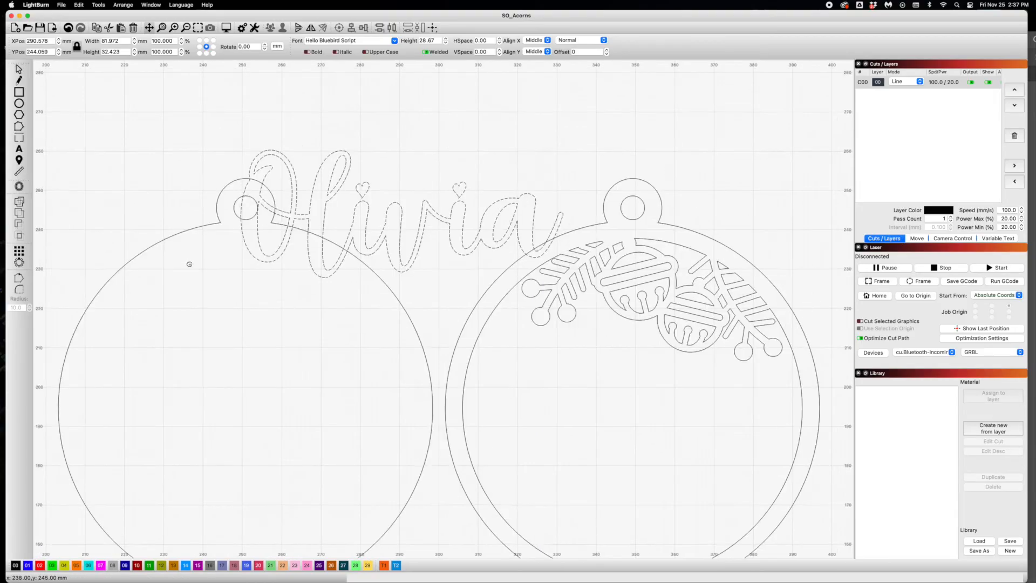
left_click_drag(349, 279, 397, 145)
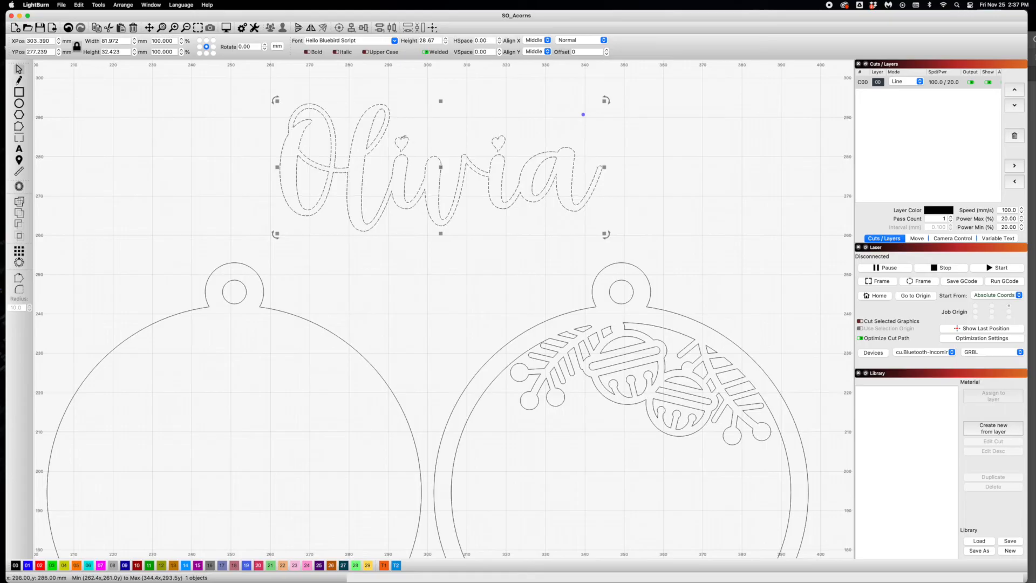
left_click(469, 141)
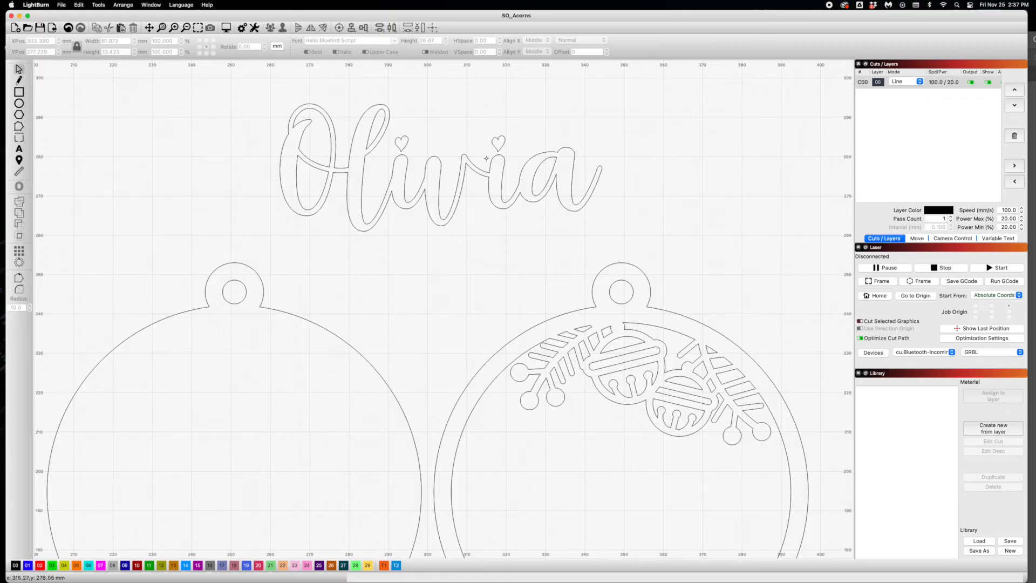
- Convert the script name text to a path
left_click(402, 146)
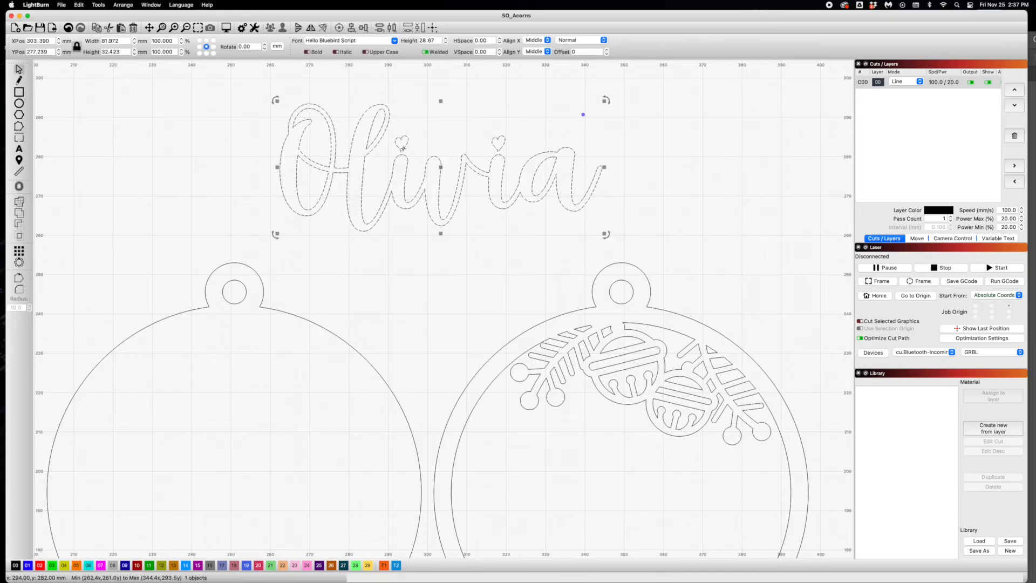
right_click(403, 149)
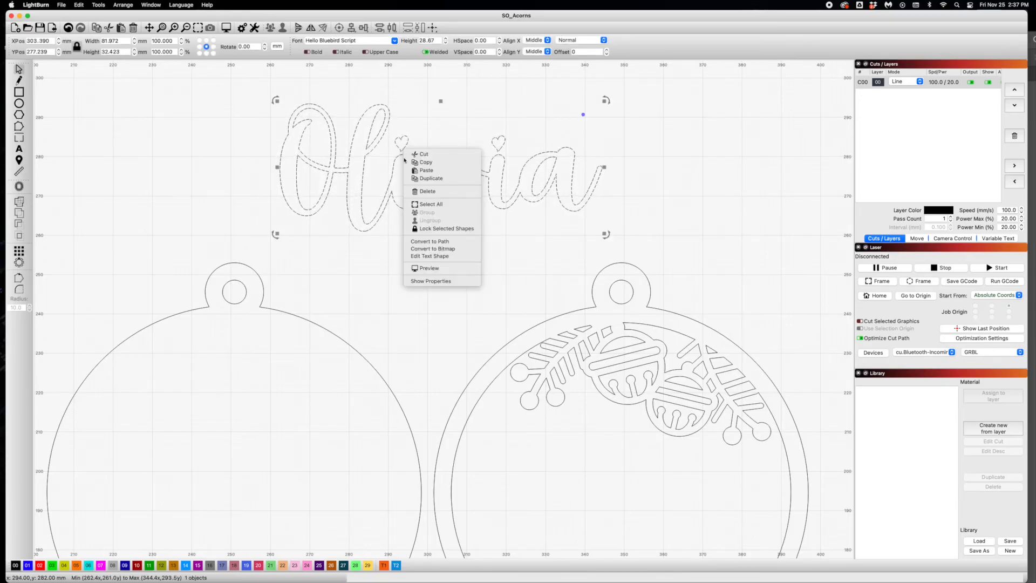
left_click(429, 243)
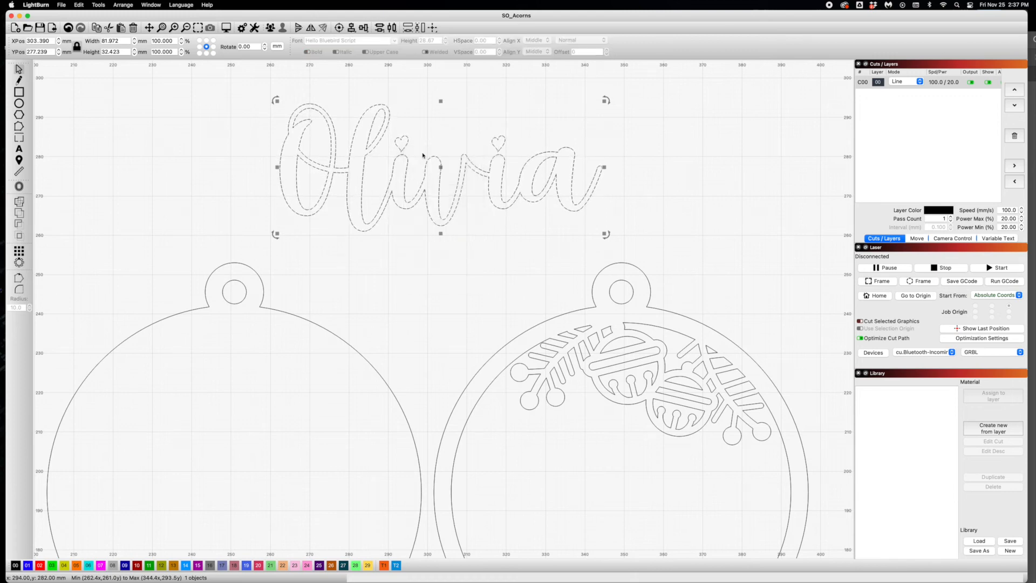
- Lower the two heart-shaped dots so that each overlaps the top of its letter i
left_click(404, 144)
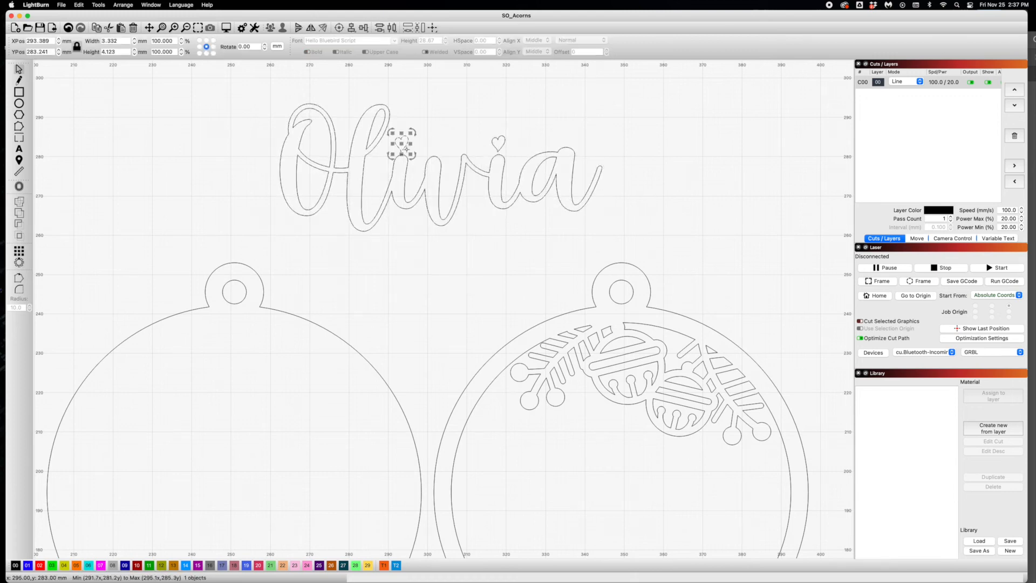
scroll(405, 144, "down", 3)
scroll(422, 154, "up", 6)
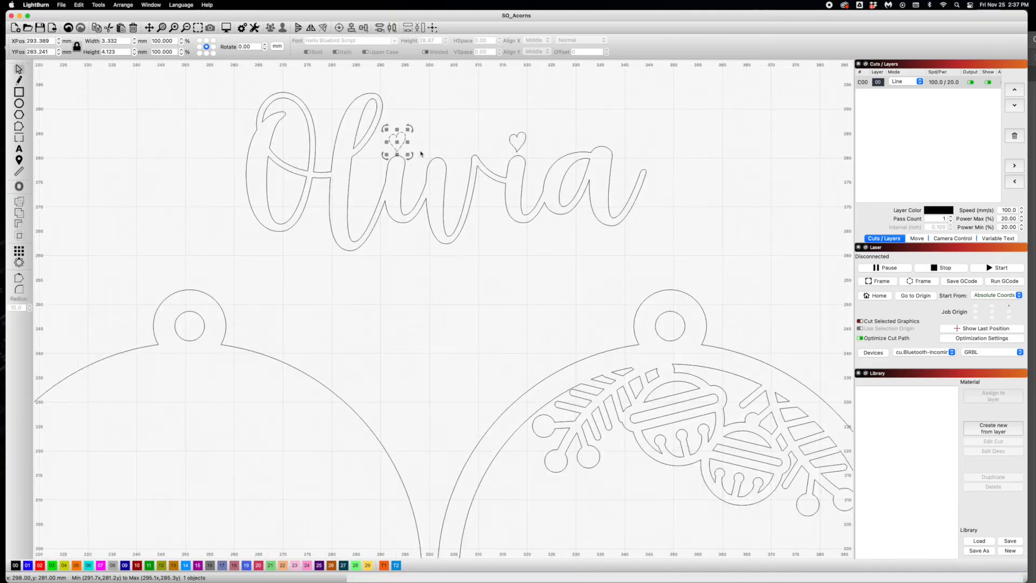
left_click_drag(380, 146, 382, 159)
left_click_drag(638, 150, 641, 170)
scroll(610, 173, "down", 5)
scroll(594, 175, "down", 3)
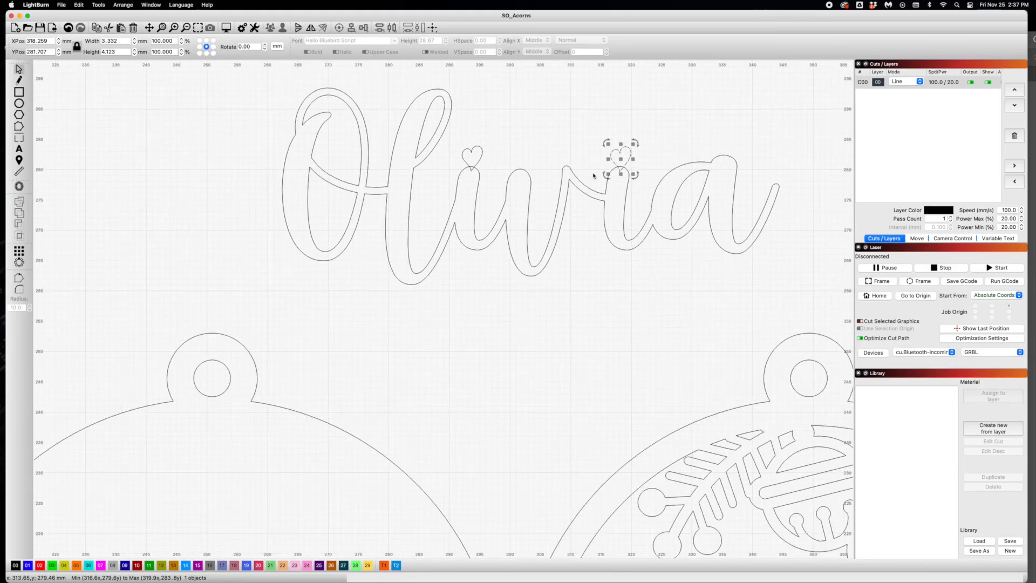
- Select all the name's letter and heart shapes and merge them with Weld Shapes
left_click_drag(293, 78, 805, 309)
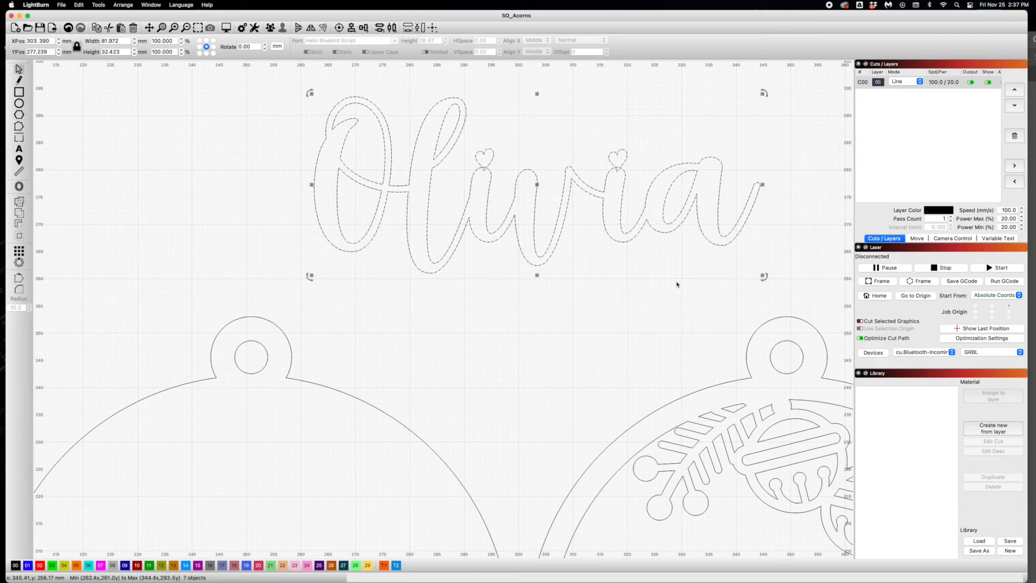
left_click(123, 5)
mouse_move(98, 5)
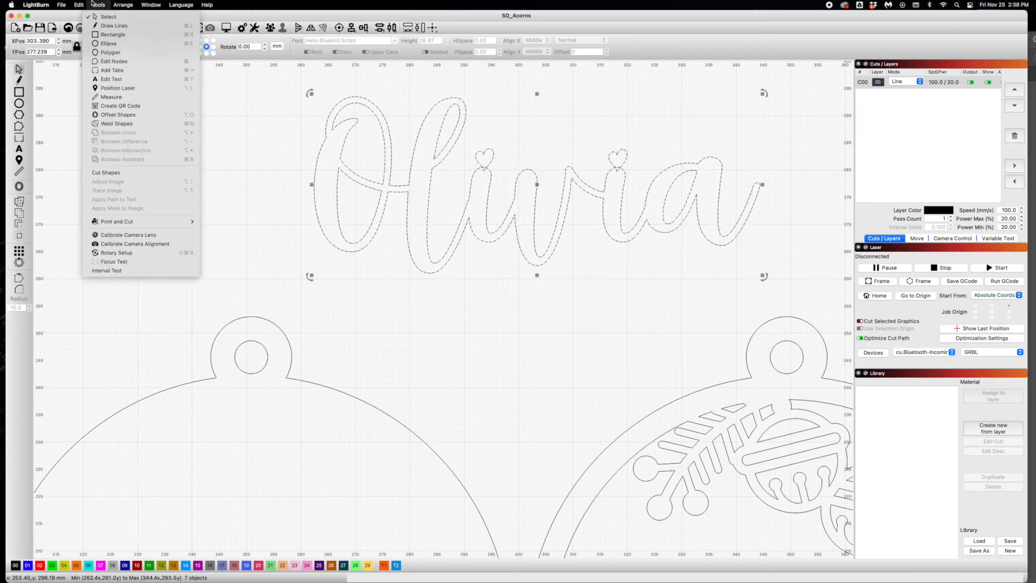
left_click(116, 123)
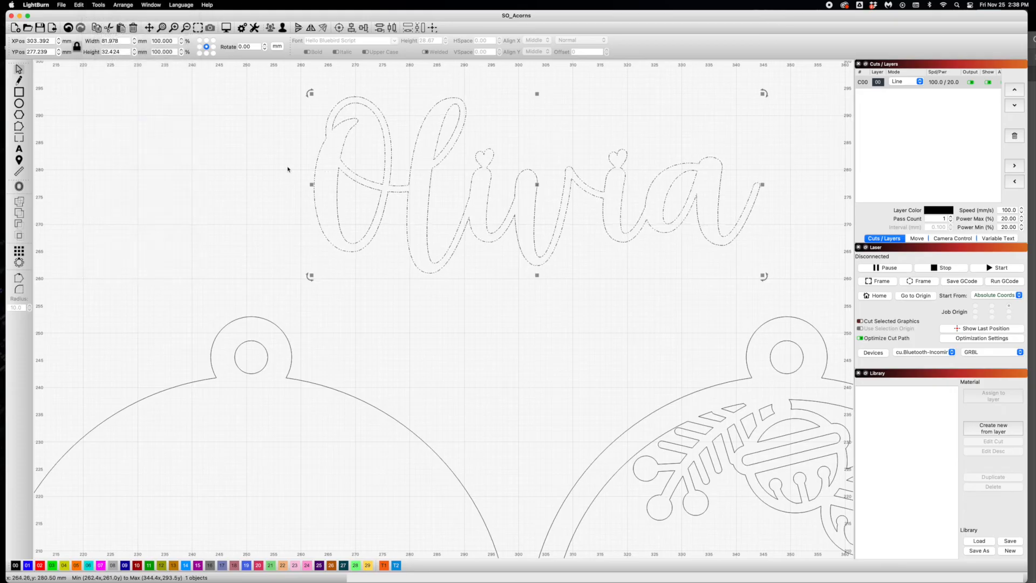
left_click(270, 168)
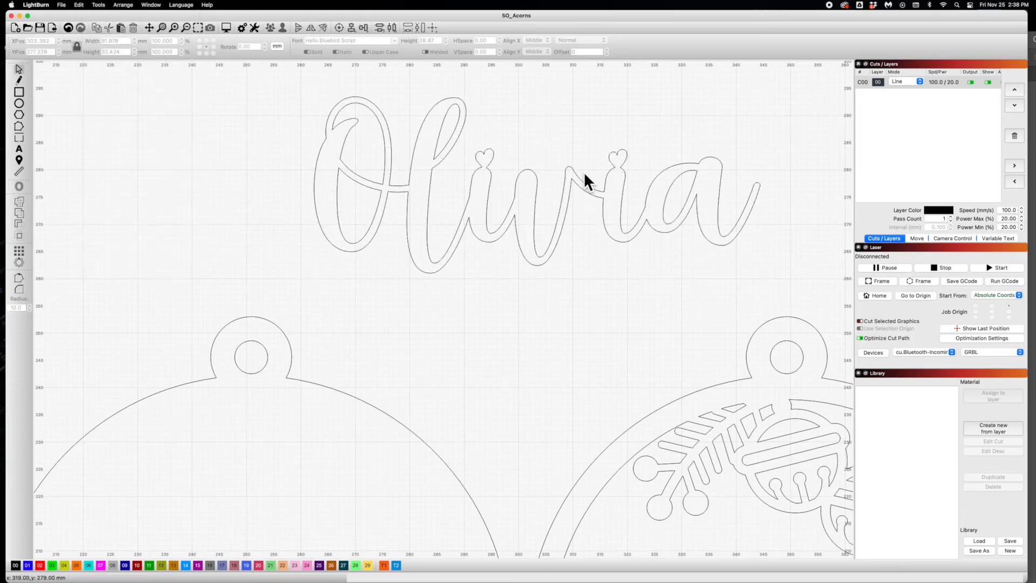
- Move the welded name into the open area of the bell ornament, below the bells and spanning the inner circle
scroll(563, 176, "down", 2)
scroll(563, 176, "down", 2)
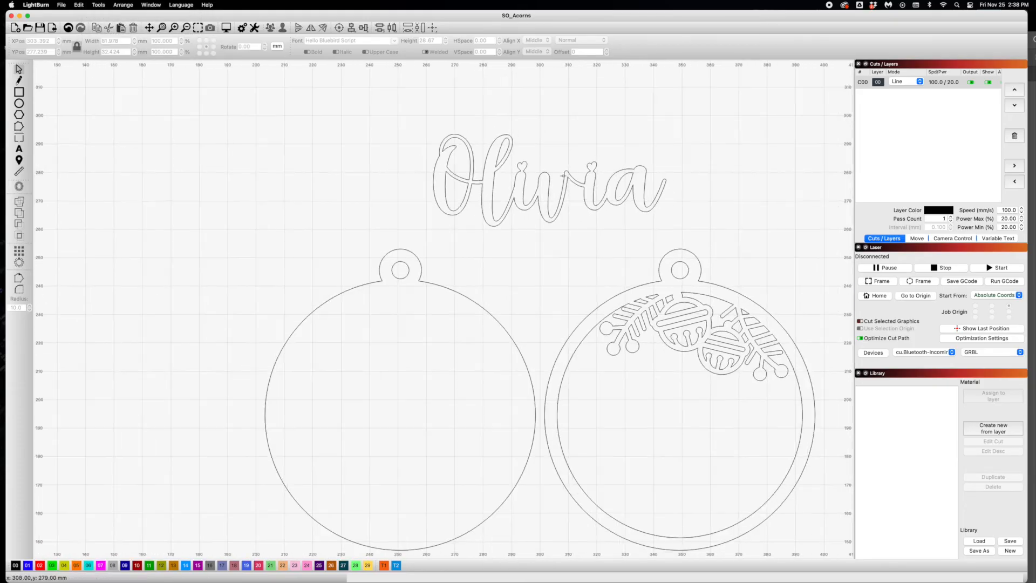
left_click_drag(578, 208, 454, 260)
key("space")
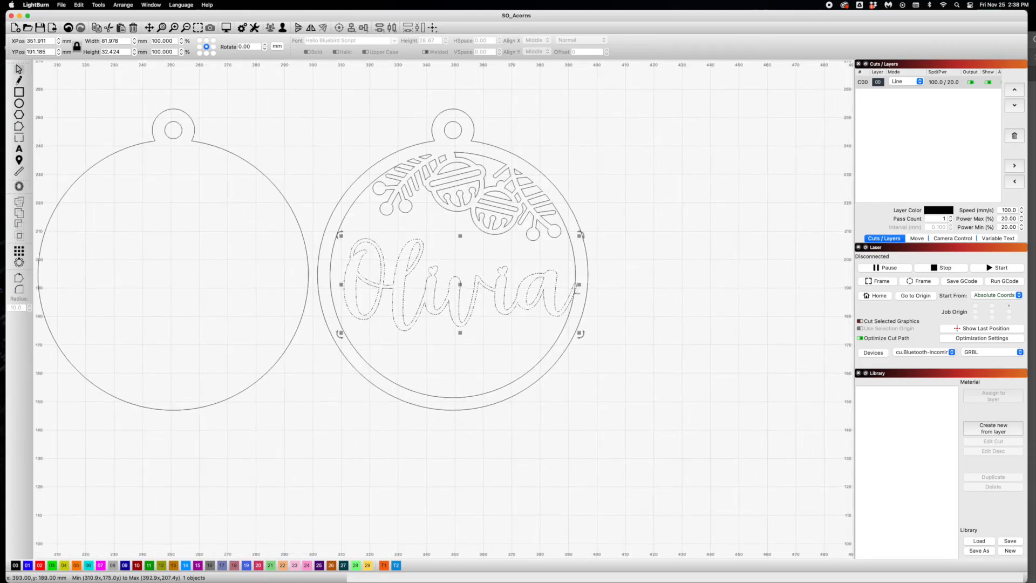
scroll(575, 294, "up", 3)
scroll(575, 294, "up", 4)
key("space")
left_click_drag(604, 301, 623, 330)
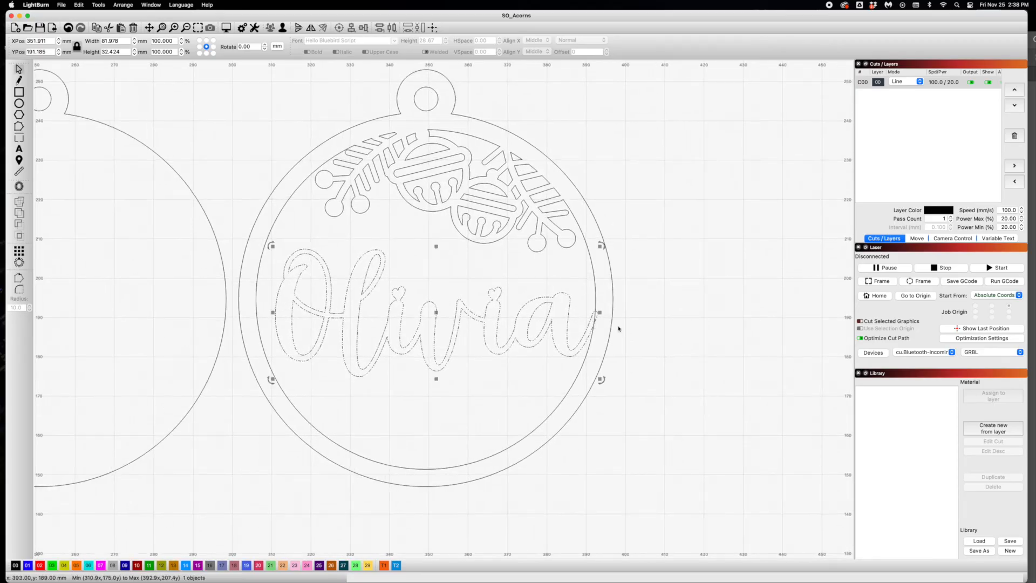
left_click(577, 328)
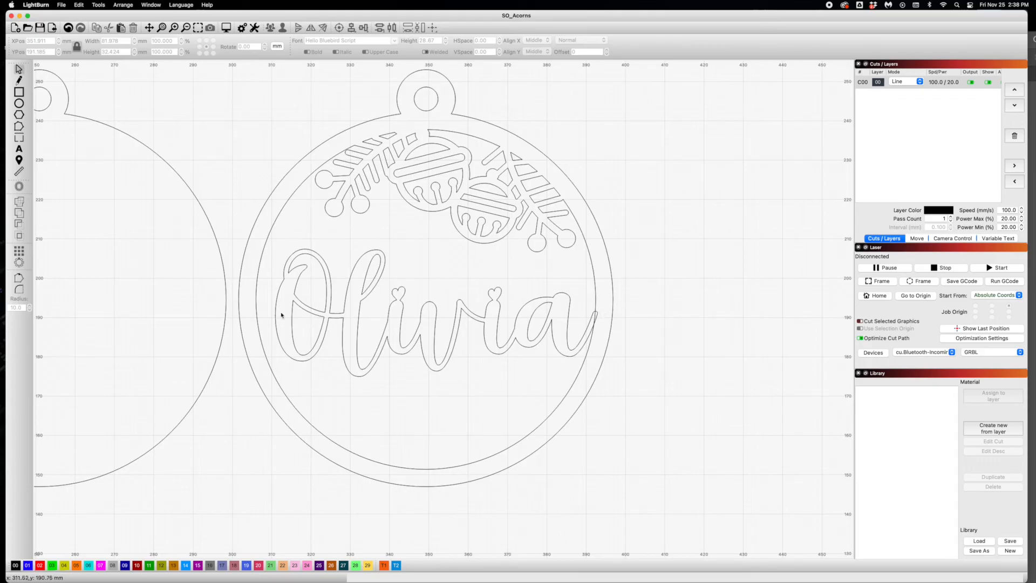
- Enlarge the name proportionally to about 83 mm wide so that its last letter overlaps the ornament's ring
left_click(537, 332)
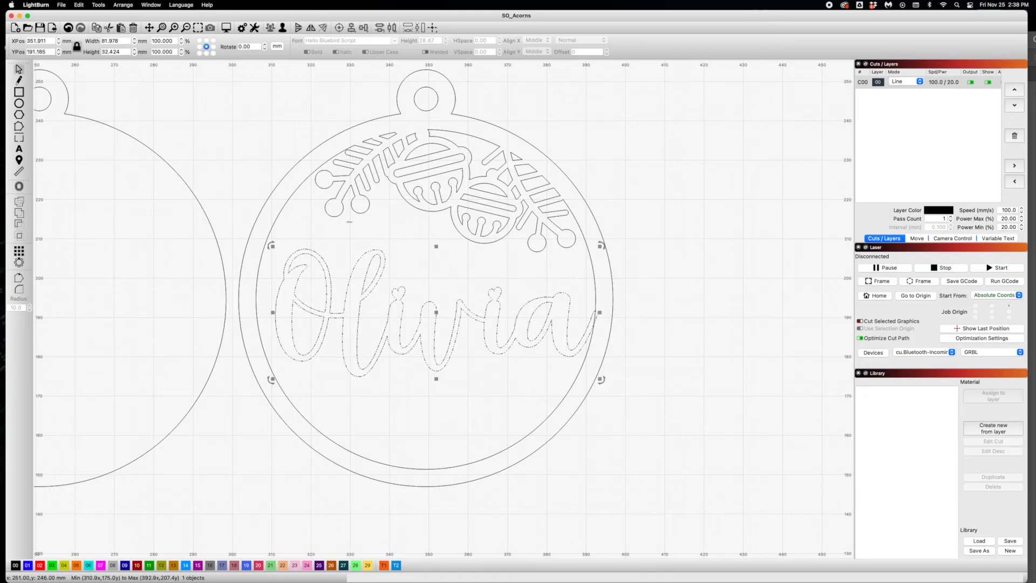
left_click_drag(600, 246, 602, 244)
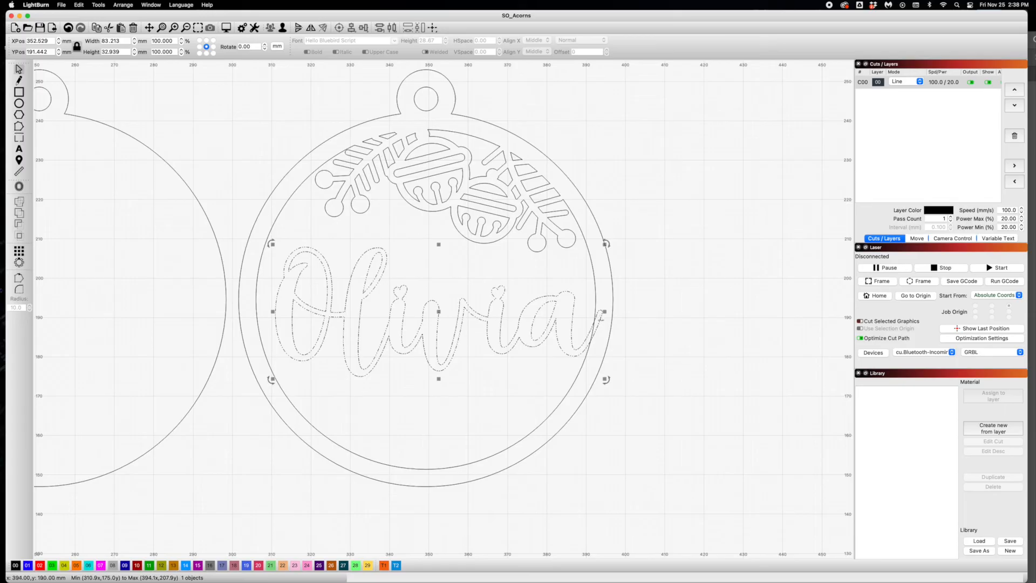
left_click_drag(272, 244, 266, 241)
left_click(246, 202)
scroll(622, 287, "down", 2)
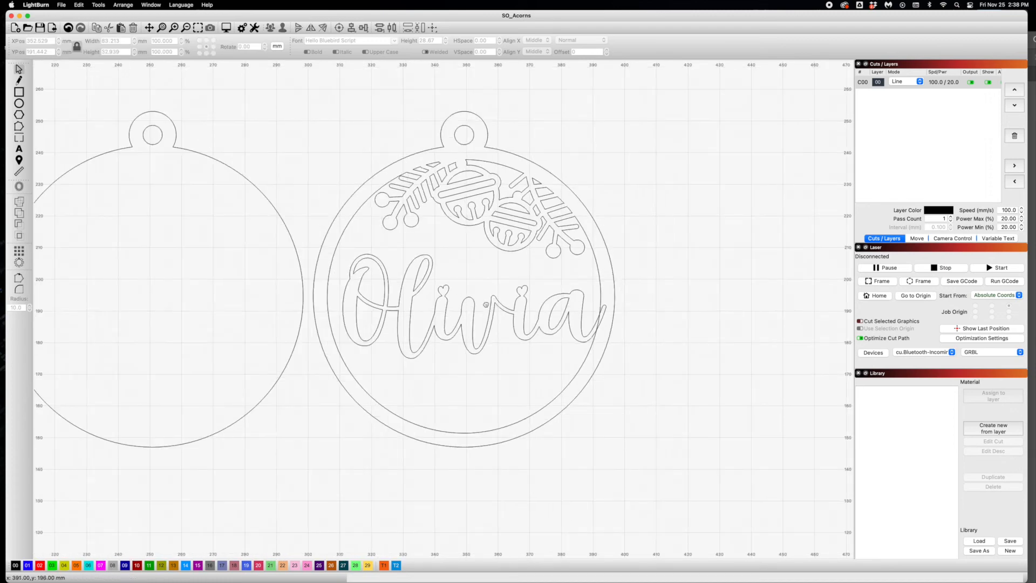
scroll(486, 305, "left", 3)
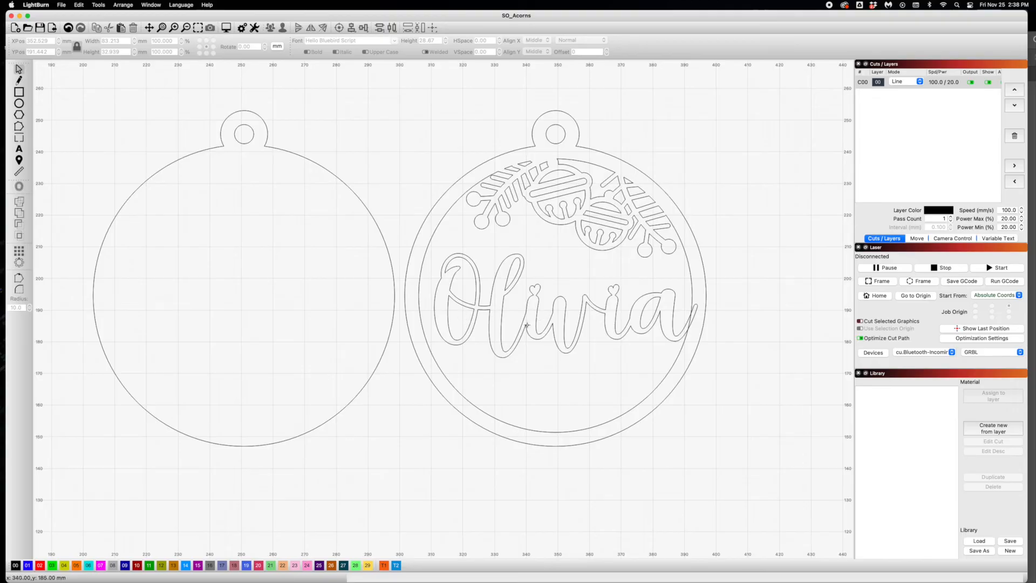
- Merge the name with the bell ornament using Boolean Union
left_click(535, 319)
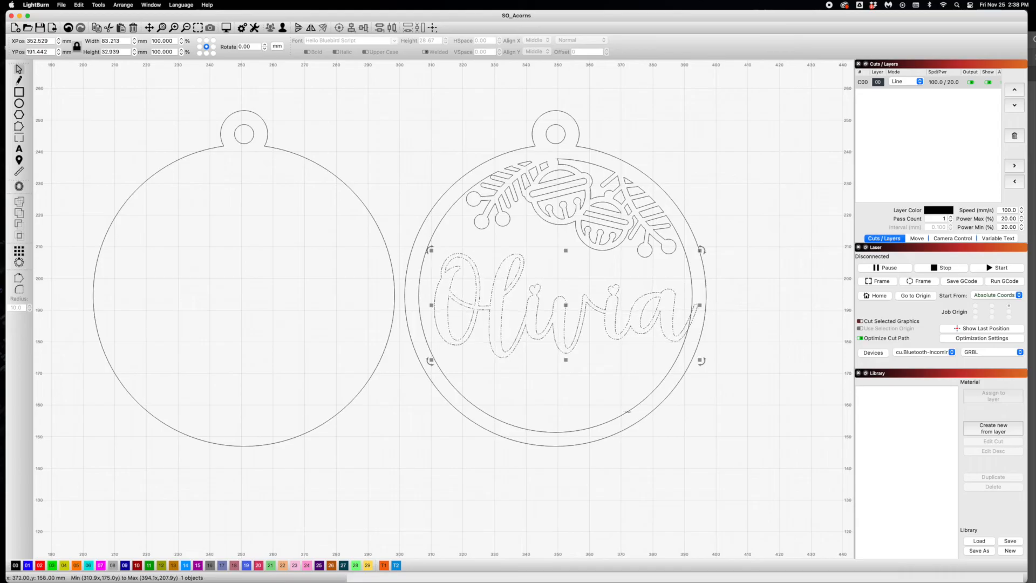
left_click(628, 412, "shift")
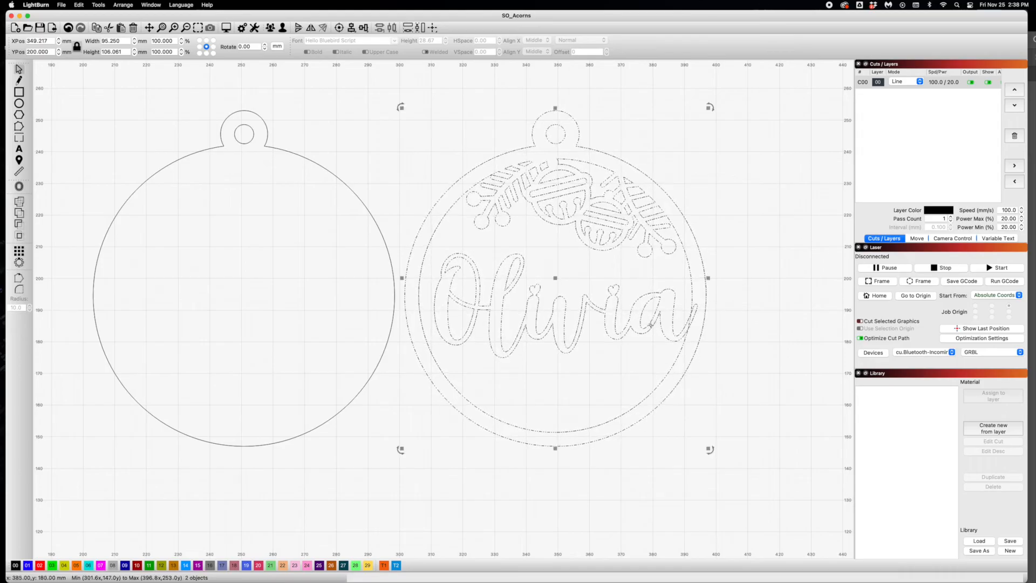
left_click(122, 5)
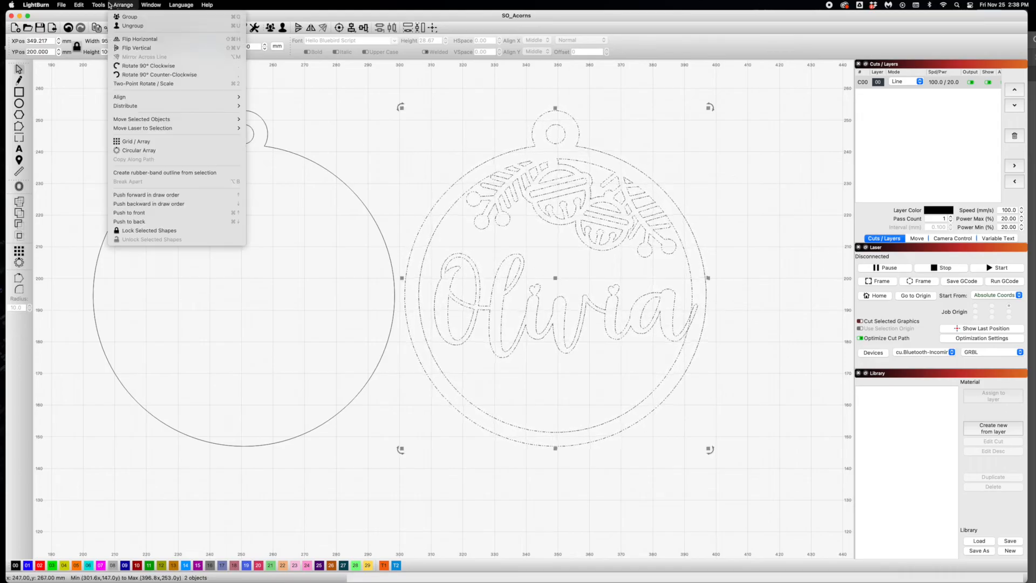
mouse_move(98, 4)
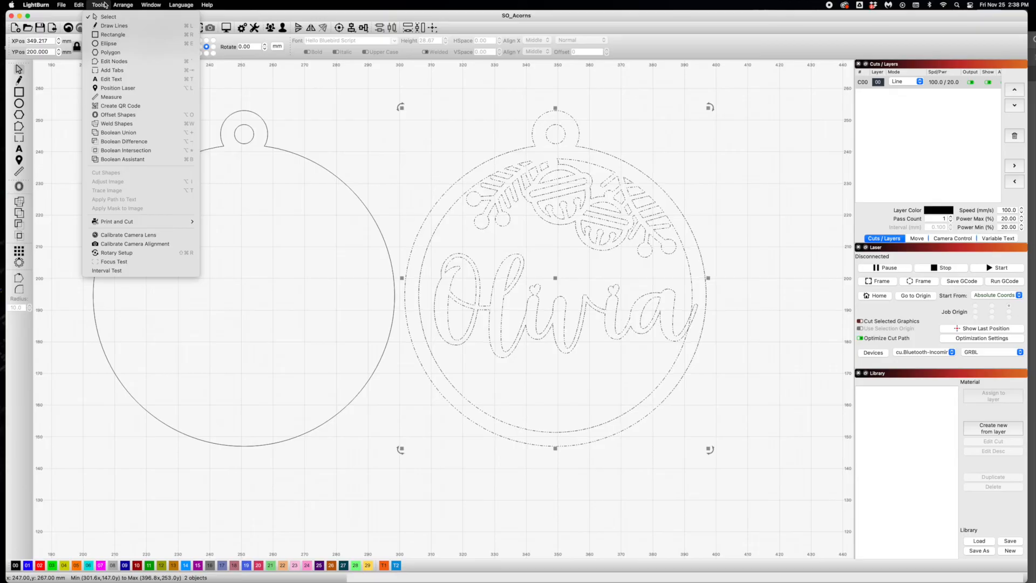
left_click(120, 133)
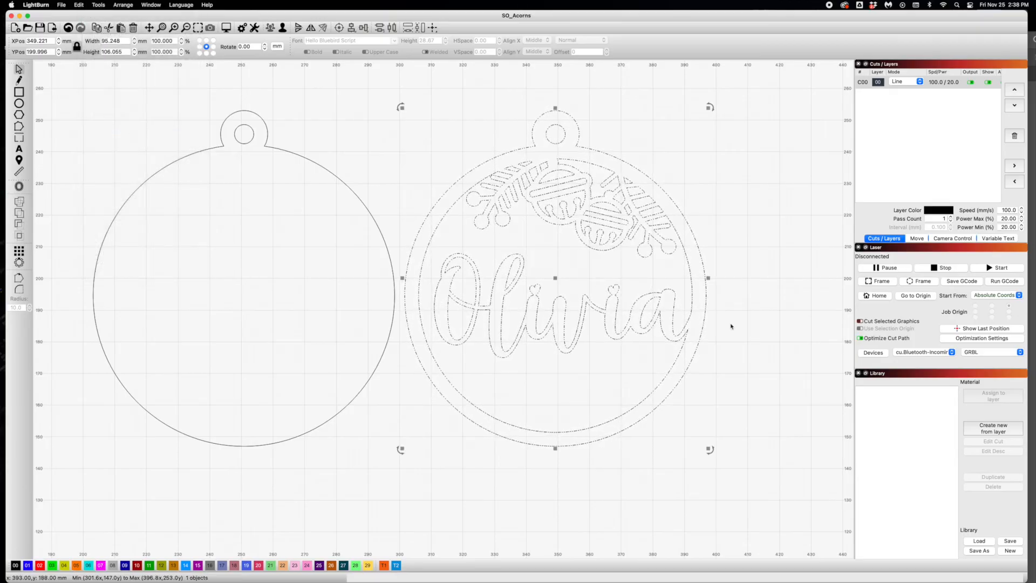
left_click(697, 327)
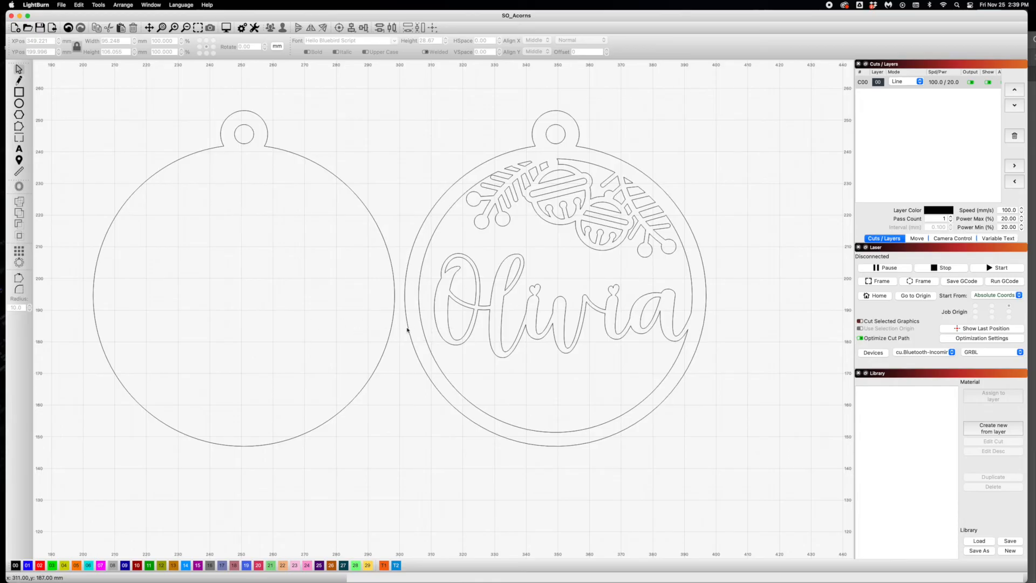
- Import Swirls.ai and place its four swirls in the empty space below and between the two ornaments
left_click(62, 5)
left_click(73, 49)
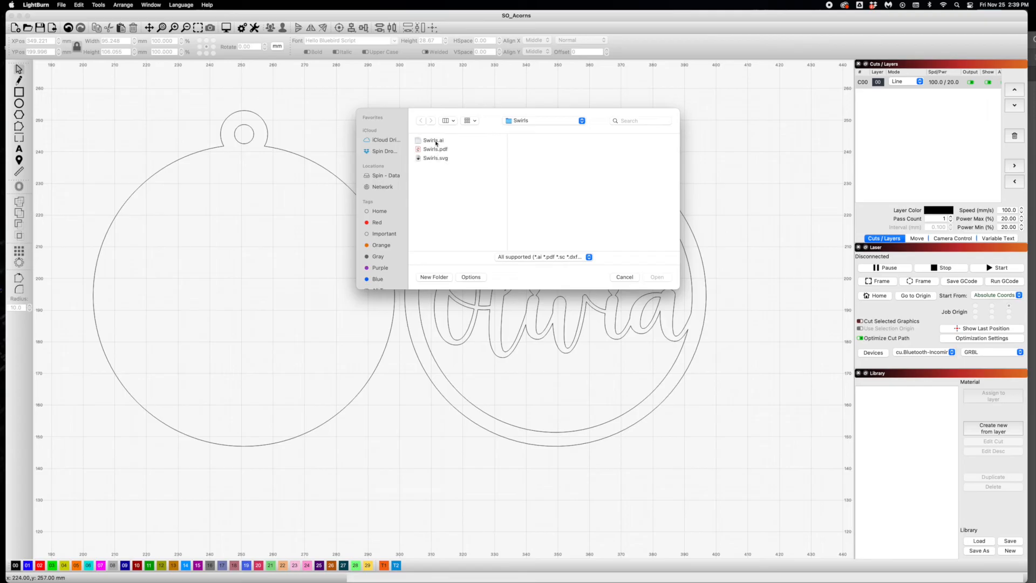
left_click(436, 142)
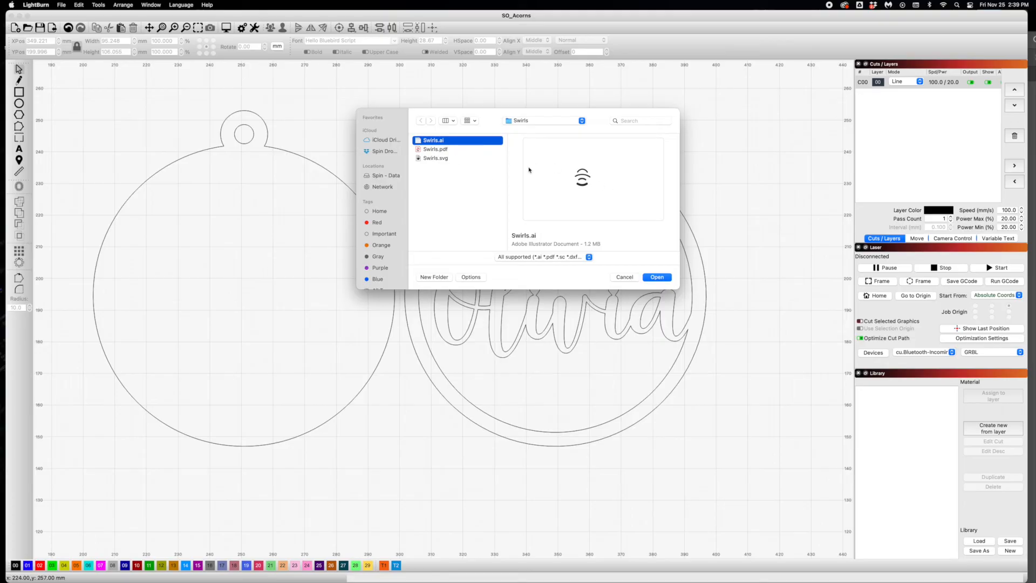
left_click(656, 278)
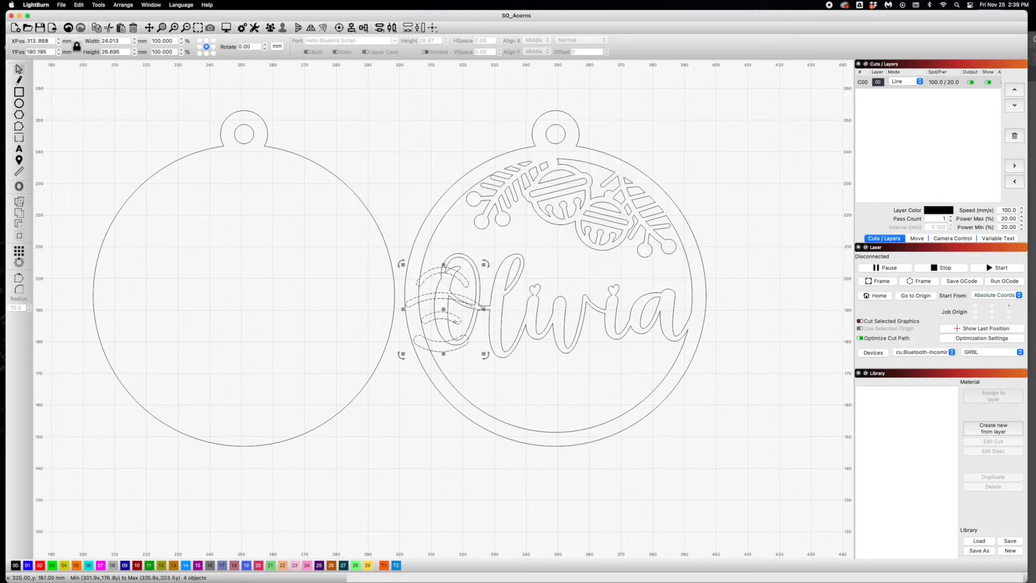
left_click_drag(460, 323, 414, 464)
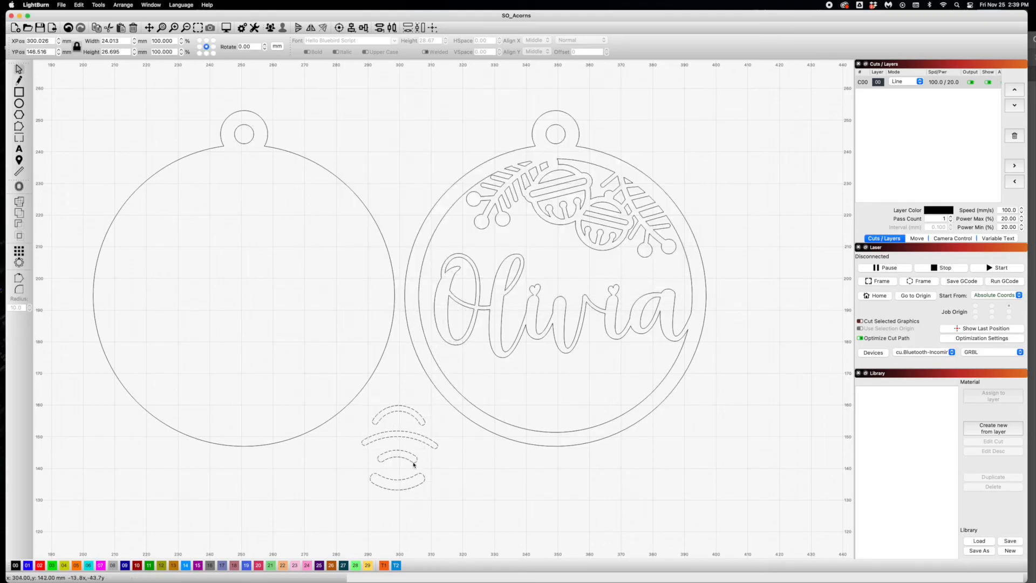
left_click(357, 494)
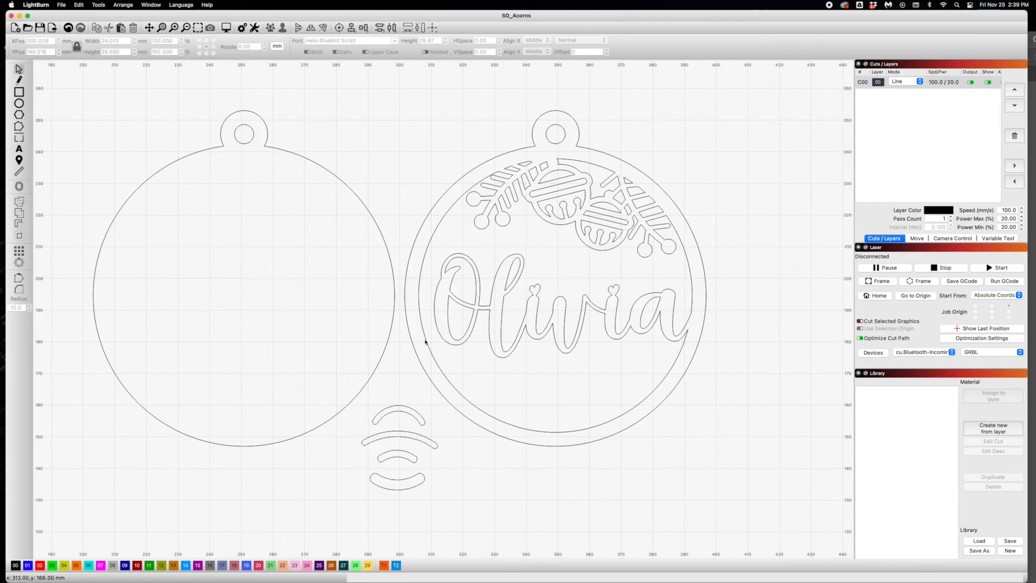
- Move the smallest arched swirl to the gap between the name's first letter and the ring, and delete the other three swirls
left_click_drag(410, 453, 434, 350)
left_click_drag(433, 488, 377, 412)
key("Delete")
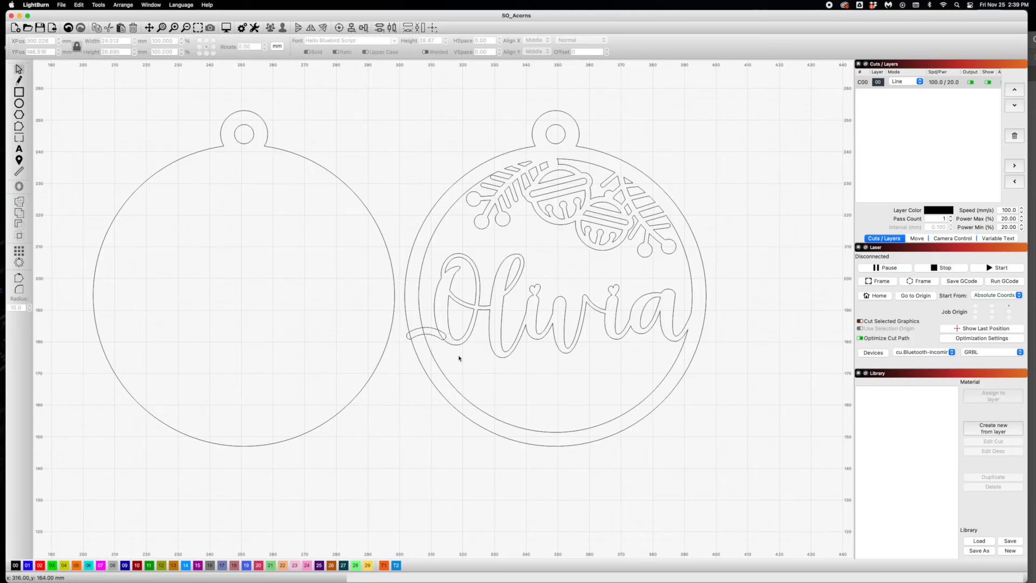
- Rotate the swirl upward and position it to bridge the ring and the name's first letter
left_click(443, 340)
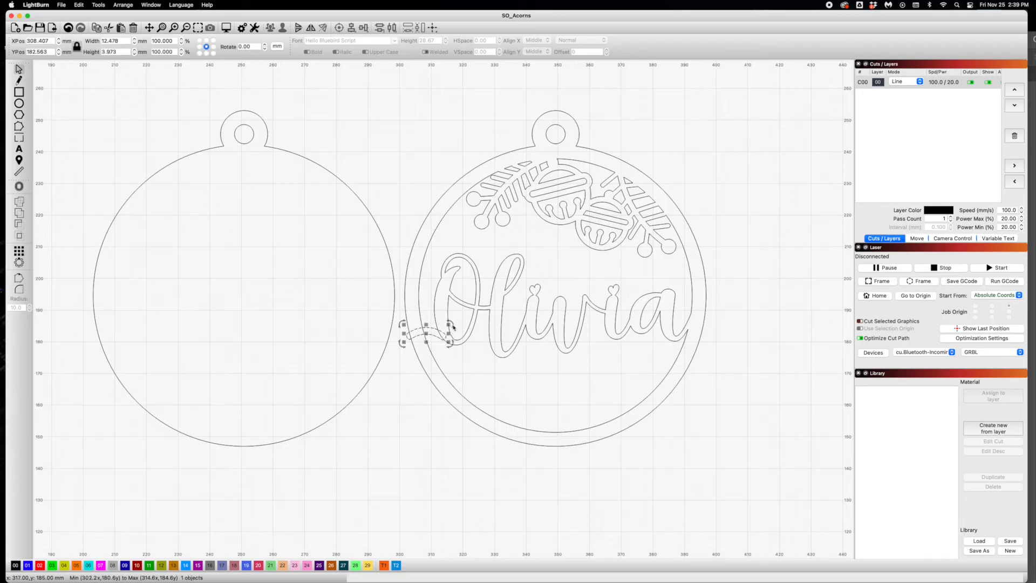
left_click_drag(452, 323, 426, 342)
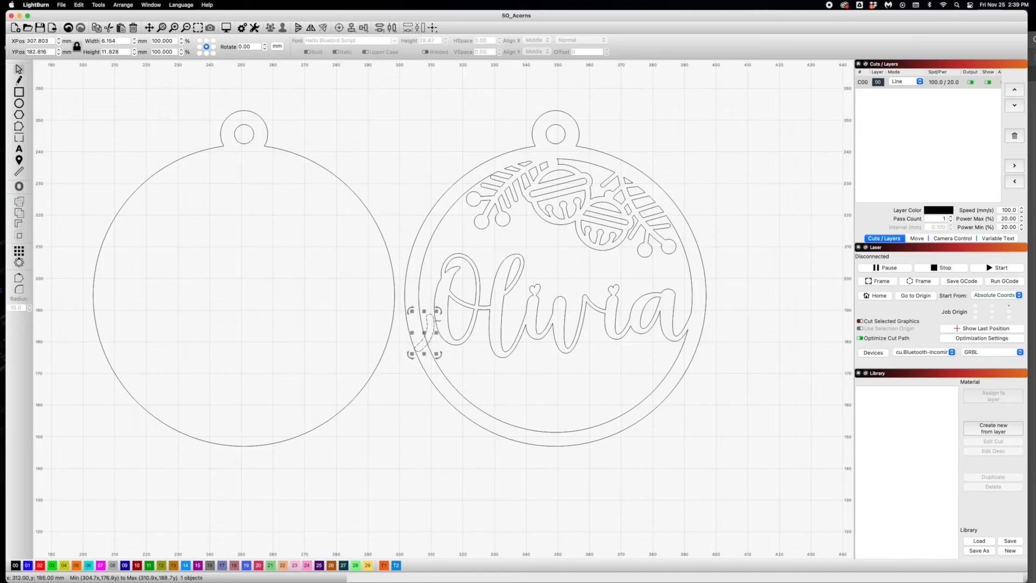
left_click_drag(443, 313, 436, 338)
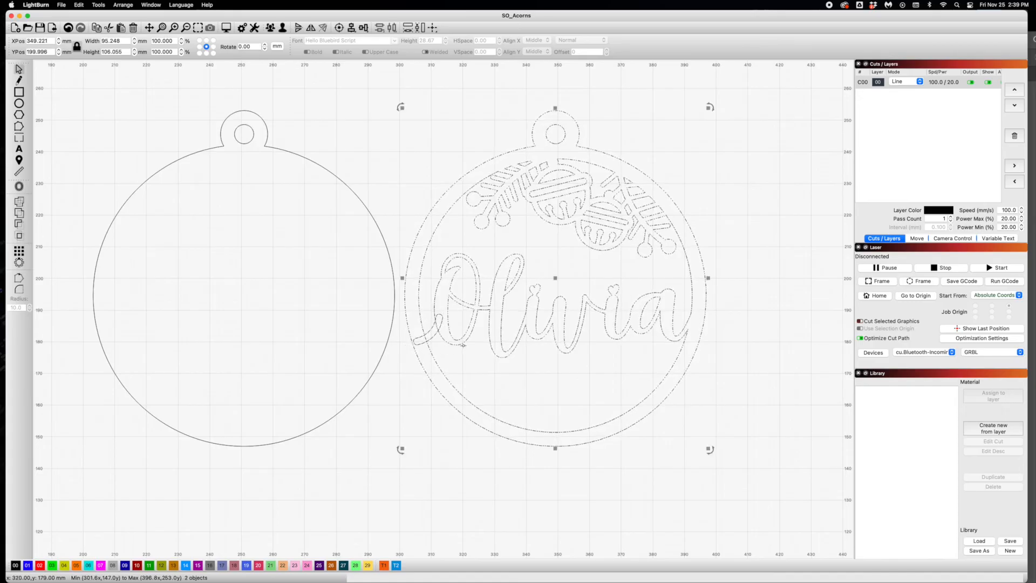
- Merge the connecting swirl with the named bell ornament using Boolean Union
left_click(92, 4)
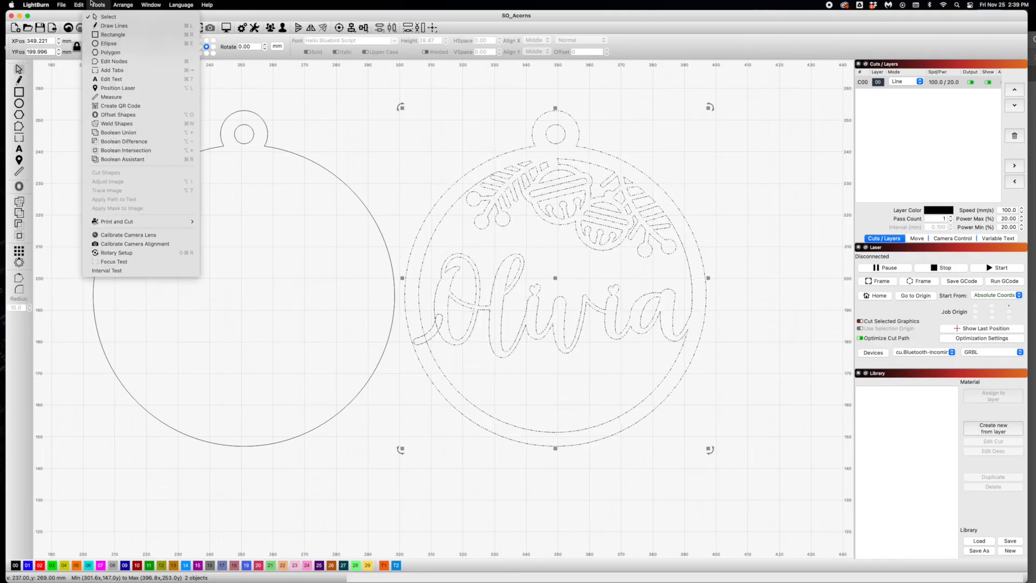
left_click(122, 133)
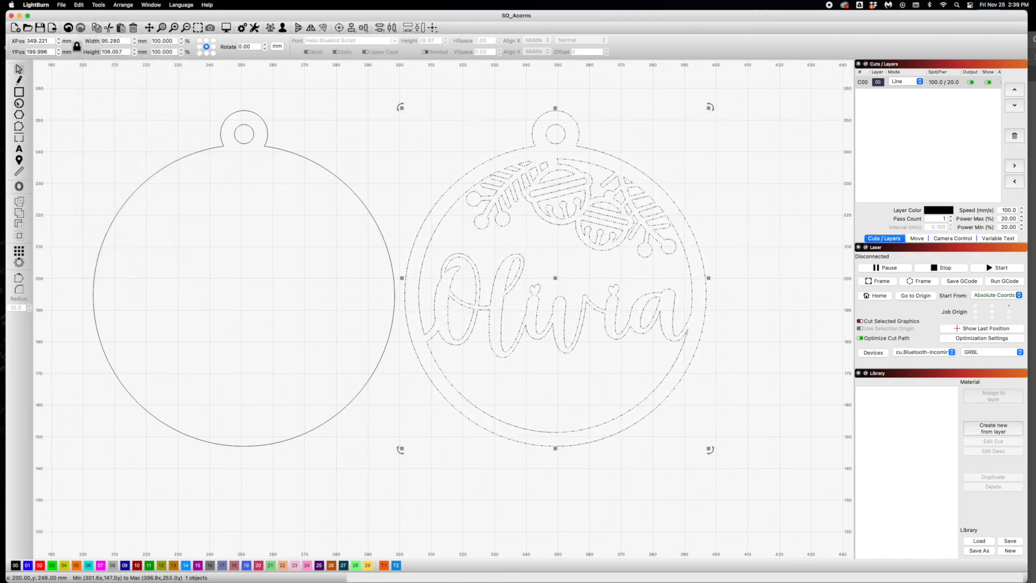
left_click(139, 101)
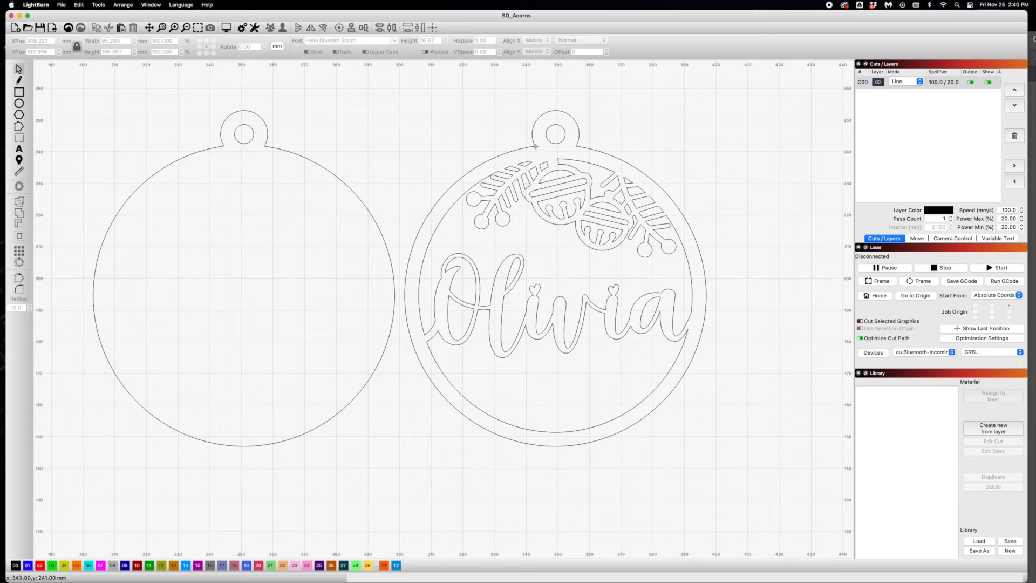
- Move the named bell ornament onto the plain backing ornament so their outlines and hanging holes line up
left_click_drag(541, 157, 246, 161)
left_click_drag(372, 158, 226, 159)
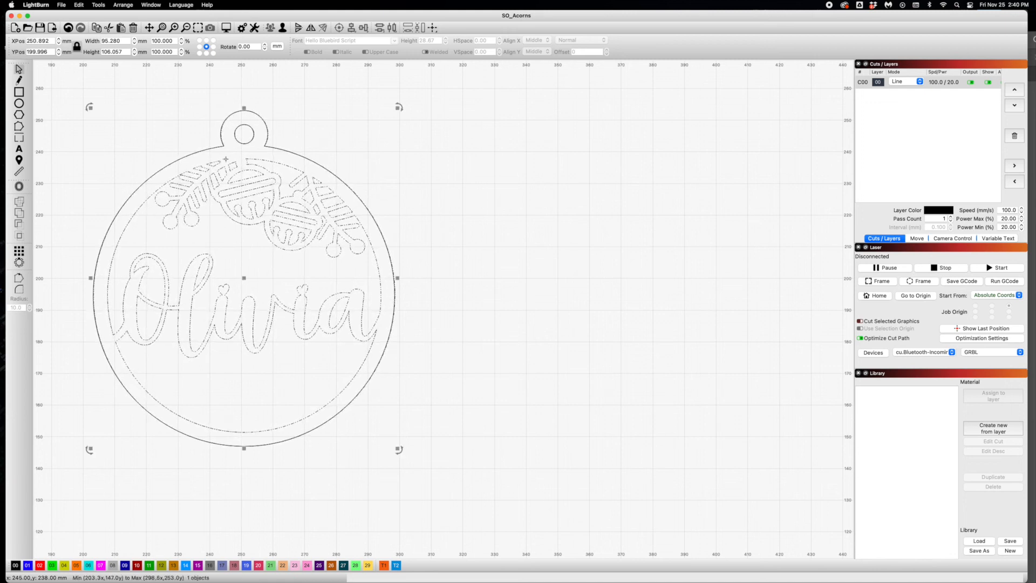
left_click(422, 182)
- Add the text "CHRISTMAS 2022", scale it to about 47 mm wide and place it centred beneath the name
left_click(20, 151)
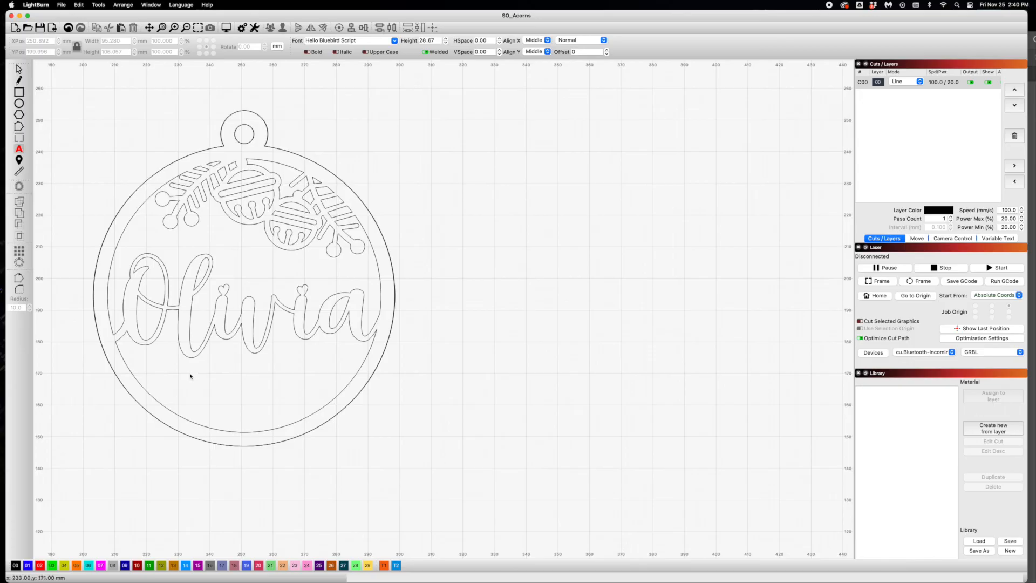
type("CHRISTINA")
type("S 2022")
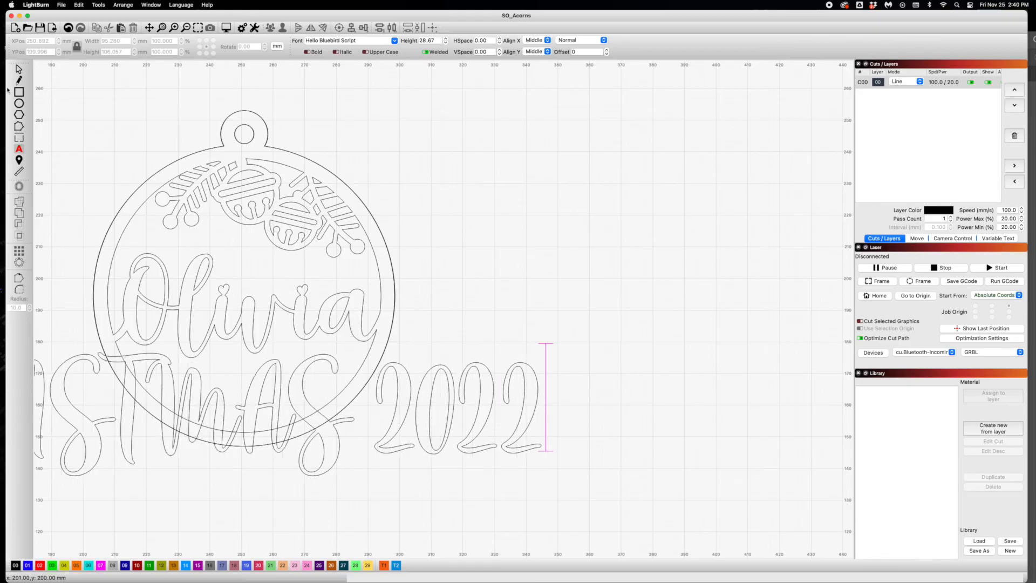
left_click(18, 69)
left_click_drag(546, 348, 385, 371)
left_click_drag(195, 462, 257, 379)
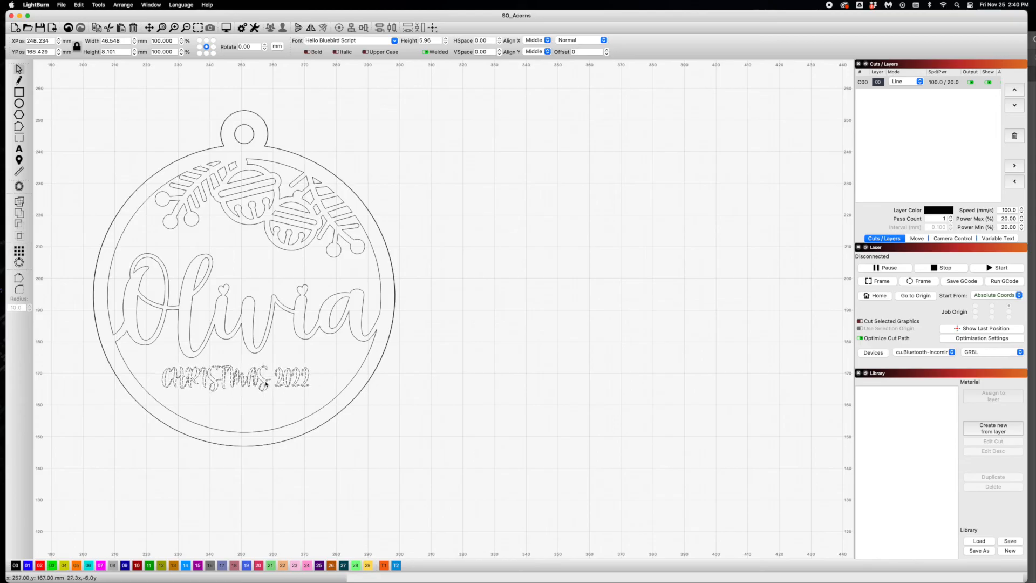
- Assign the "CHRISTMAS 2022" text to the green layer 11 and set that layer's mode to Fill
left_click(149, 565)
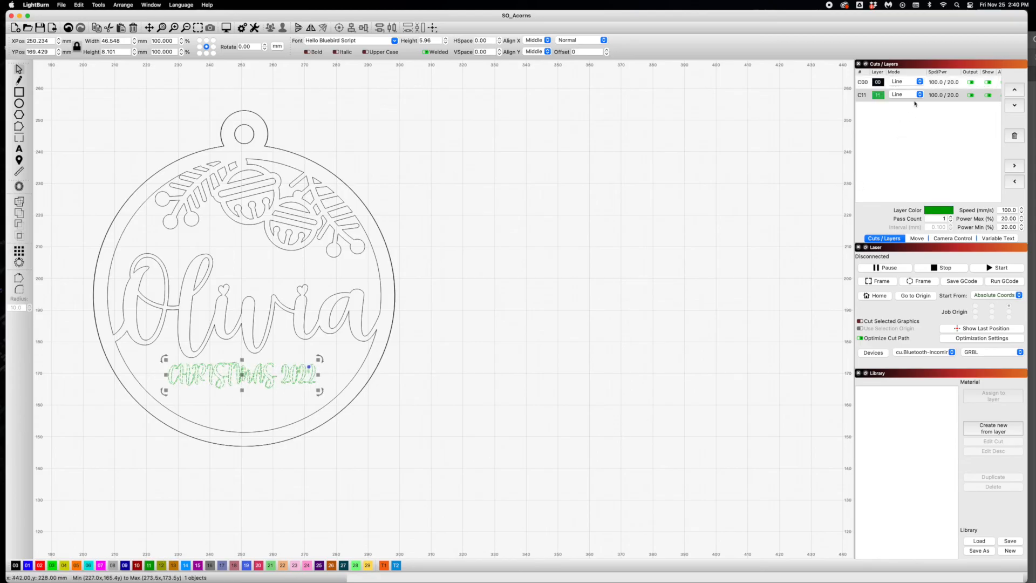
left_click(913, 95)
left_click(901, 109)
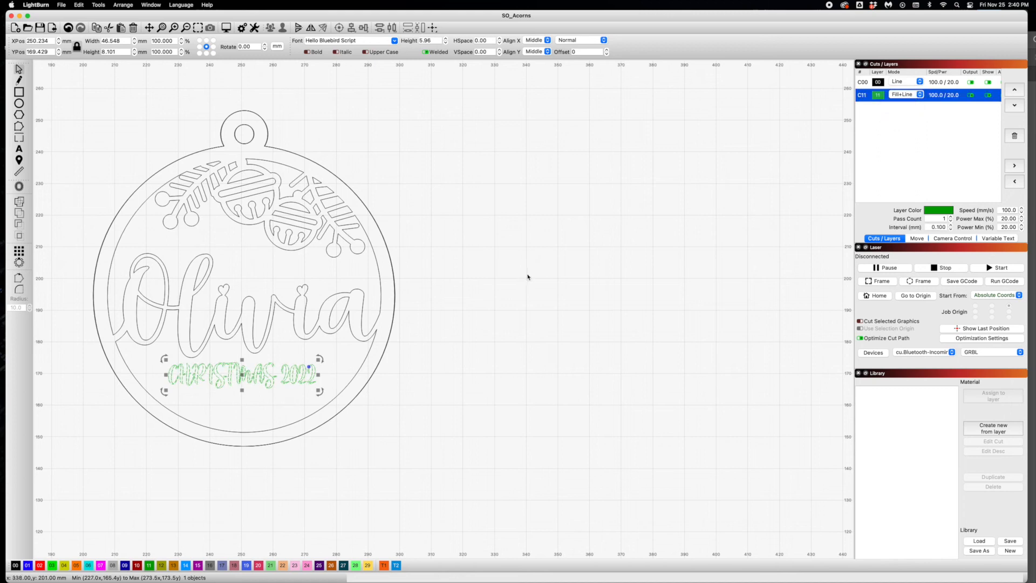
left_click(912, 95)
left_click(901, 87)
left_click(368, 341)
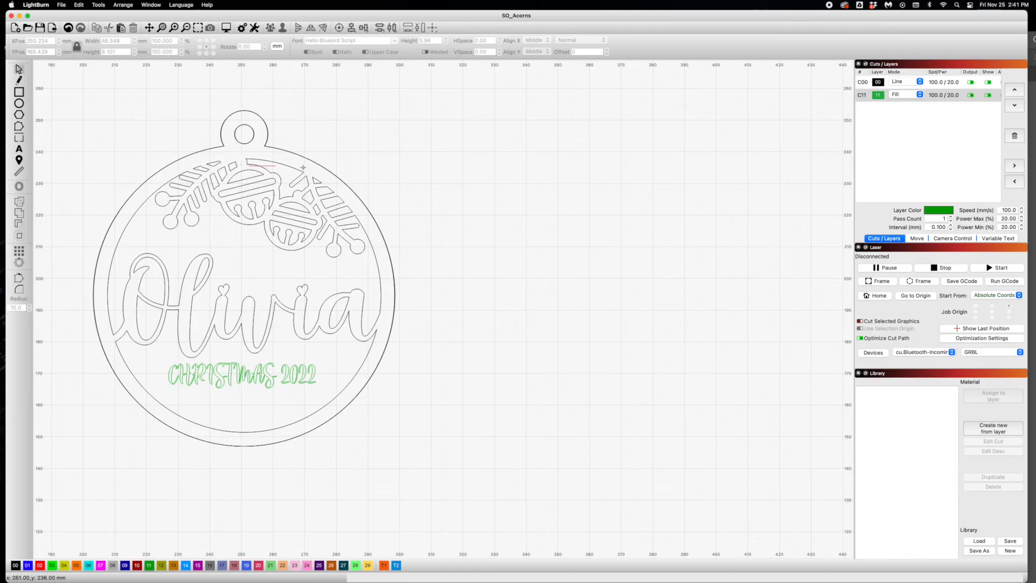
- Move the named bell ornament back beside the plain backing ornament, leaving the engraved text on the backing
left_click(276, 175)
left_click_drag(276, 174, 585, 191)
left_click(673, 165)
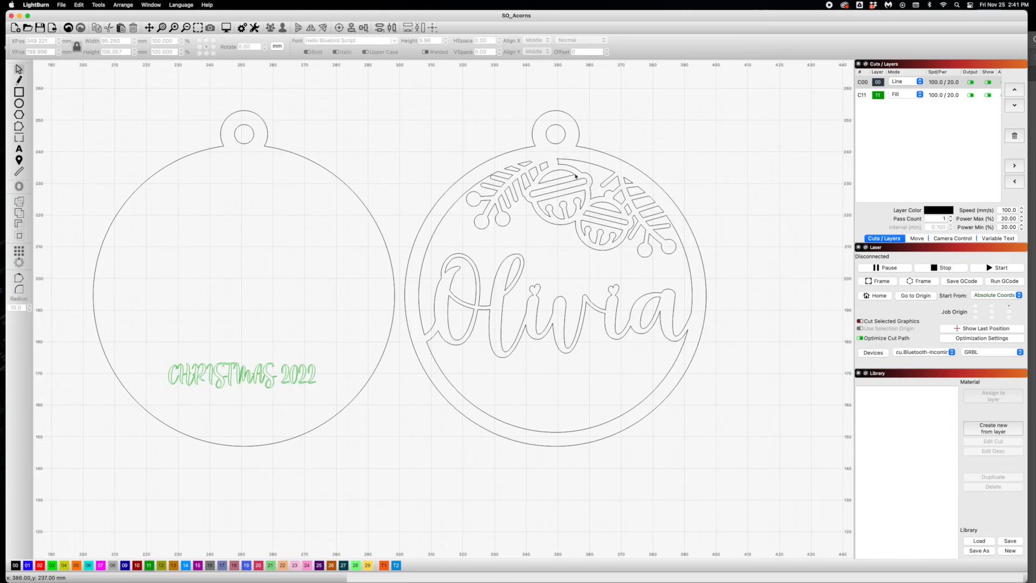
- Clear the workspace by deleting both ornaments and the engraved text
left_click(61, 4)
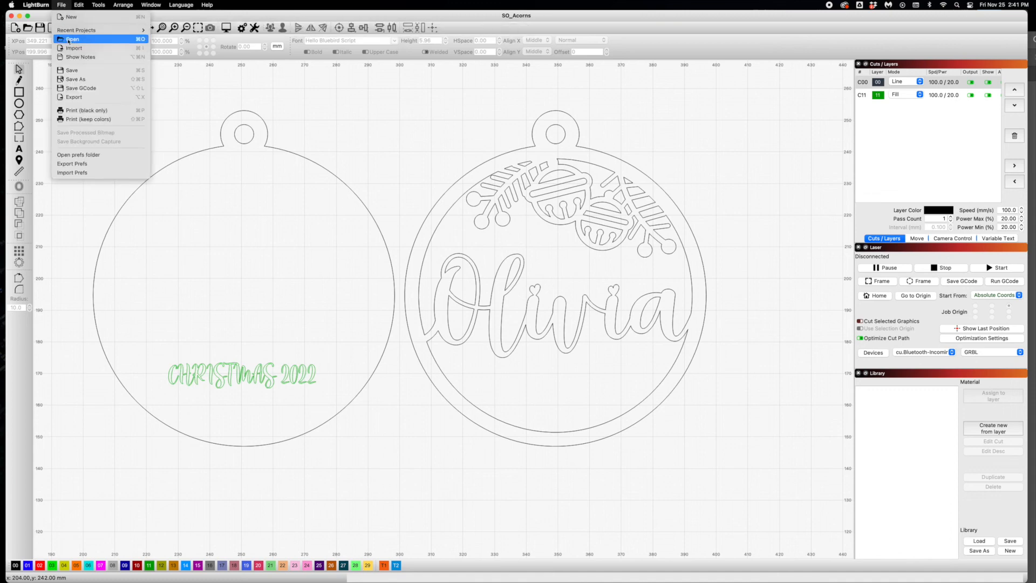
left_click(58, 3)
key("super+a")
key("Delete")
left_click(60, 5)
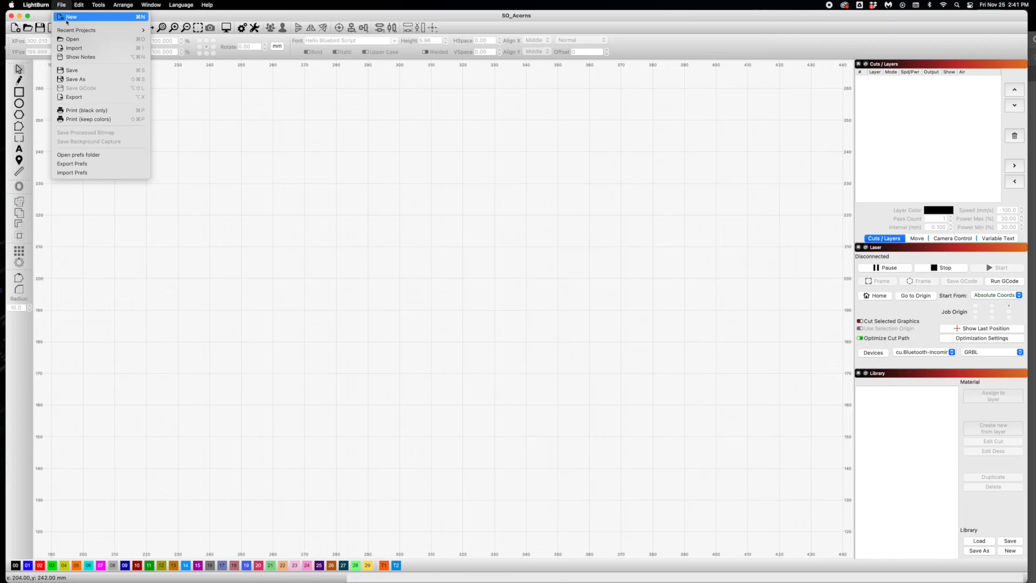
left_click(450, 126)
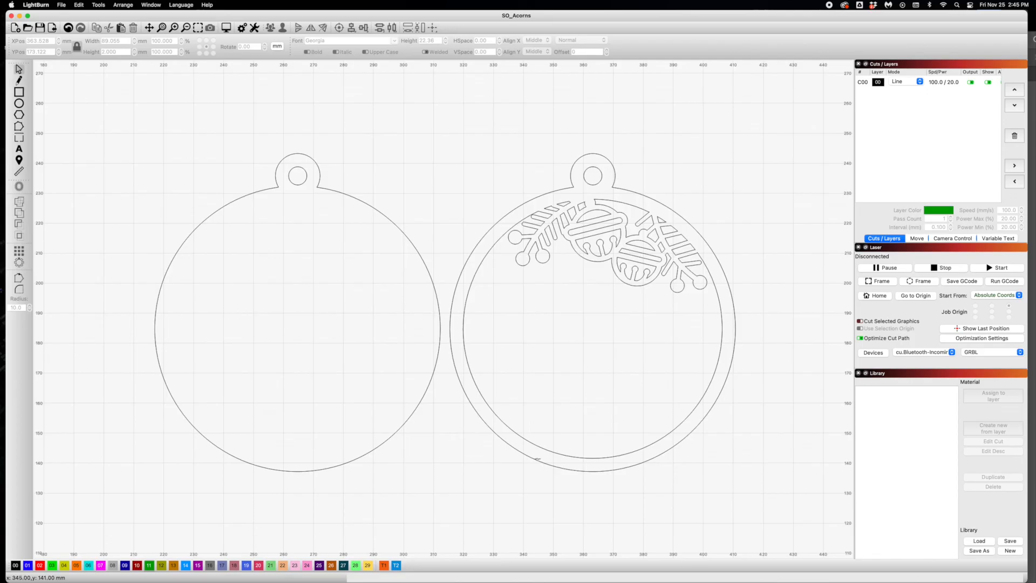
- Add the first name in capitals as welded Georgia text, 22.36 mm high, and centre it inside the bell ornament's frame below the bells
left_click(20, 150)
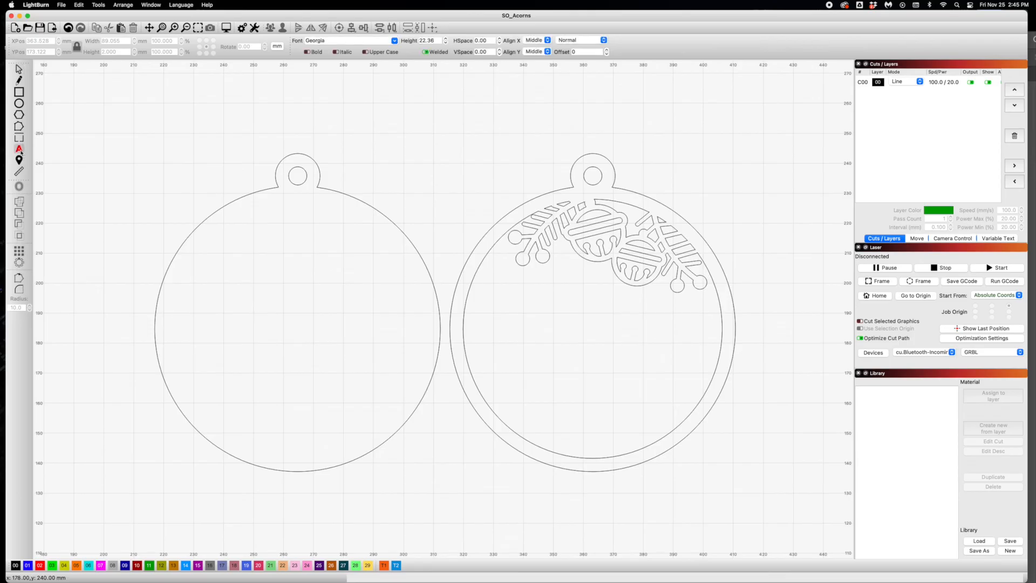
left_click(401, 156)
type("OLIVIA")
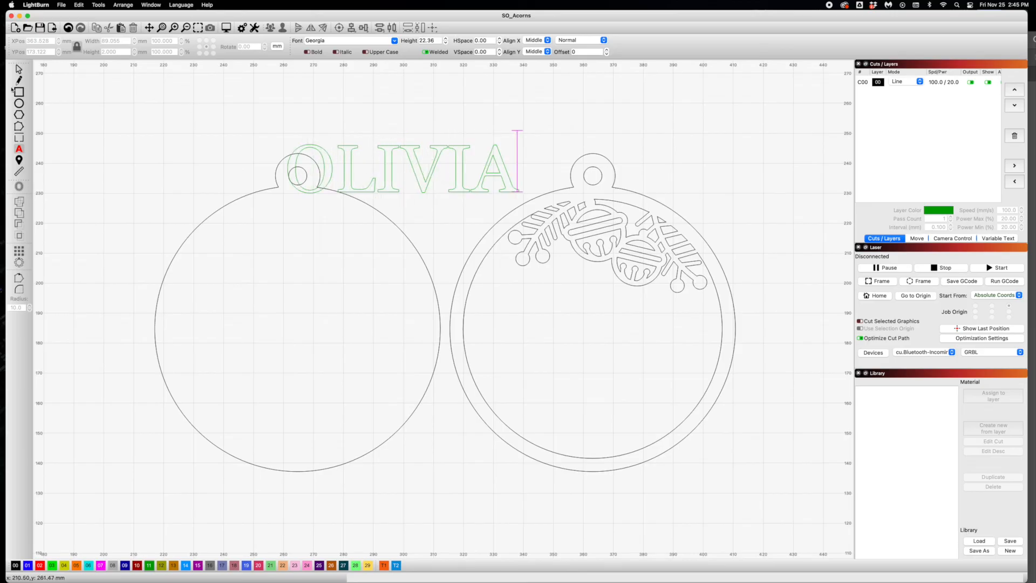
key("Escape")
left_click_drag(367, 188, 539, 319)
mouse_move(574, 351)
left_mouse_down()
mouse_move(576, 363)
mouse_move(558, 360)
left_mouse_up()
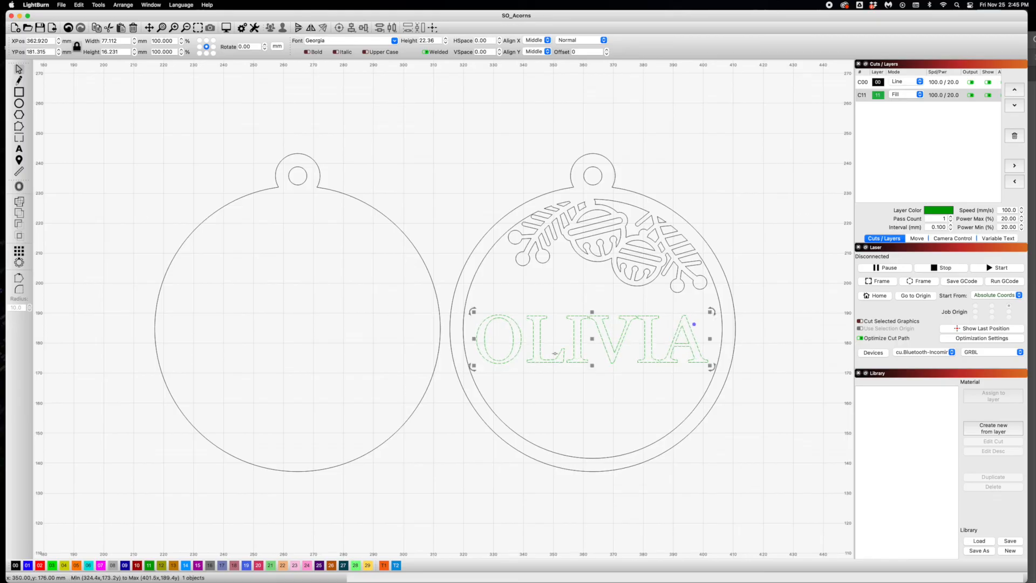
- Draw a 90 mm wide, 2 mm high rectangular bar along the tops of the name's letters, overlapping the frame ring on both sides
left_click(92, 148)
left_click(19, 92)
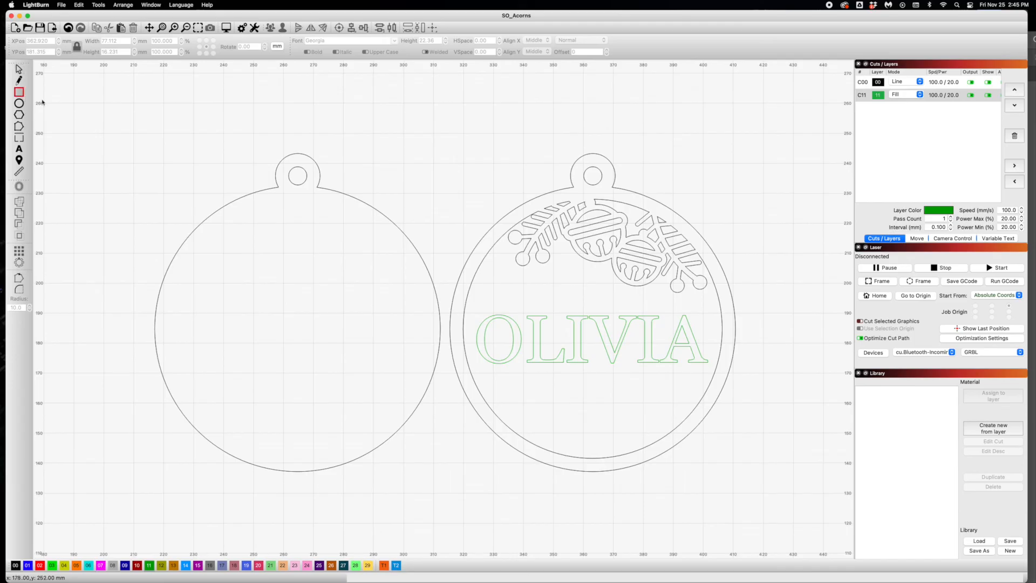
left_click_drag(457, 310, 729, 319)
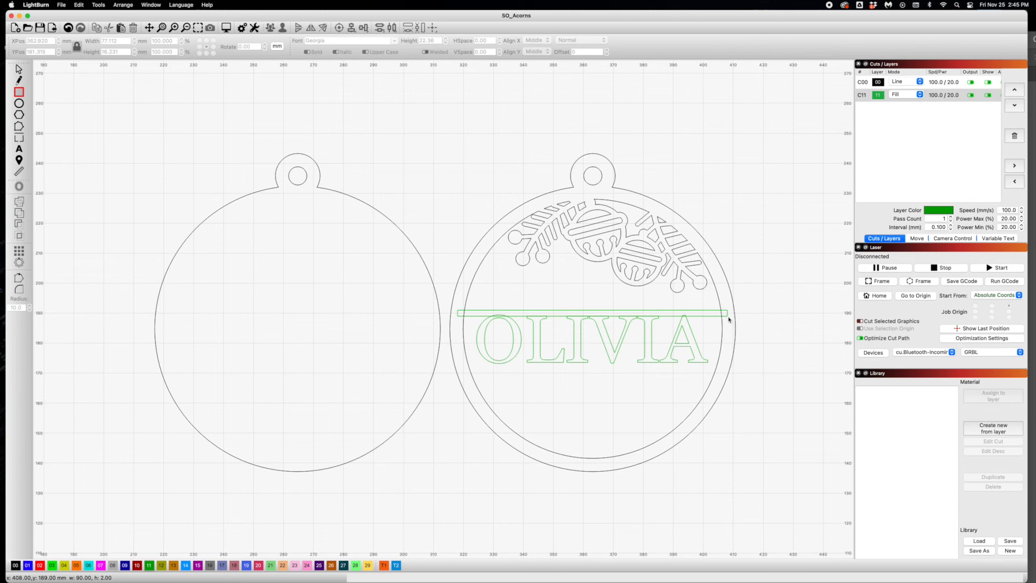
left_click_drag(728, 318, 729, 319)
scroll(652, 342, "down", 3)
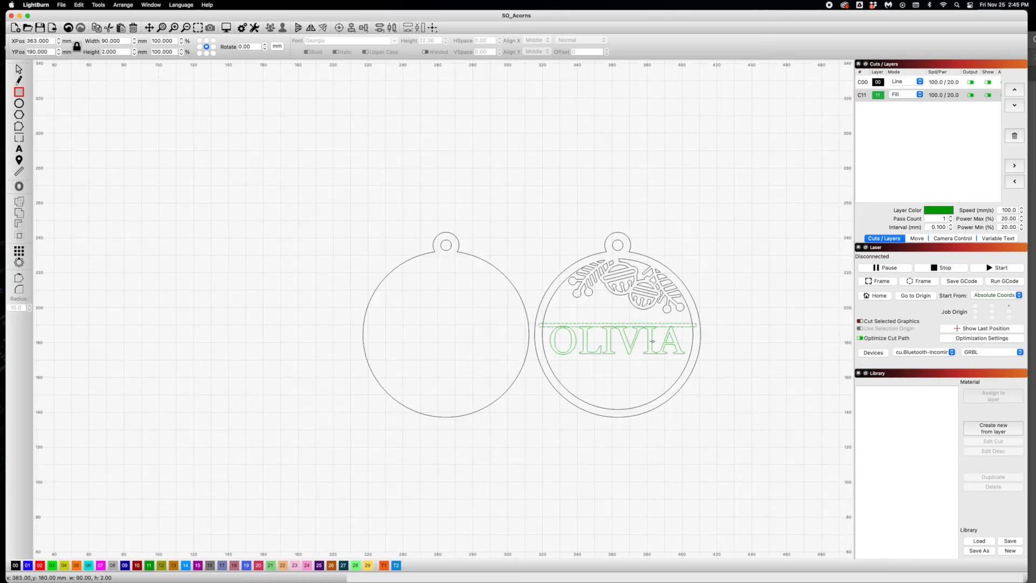
scroll(653, 341, "up", 5)
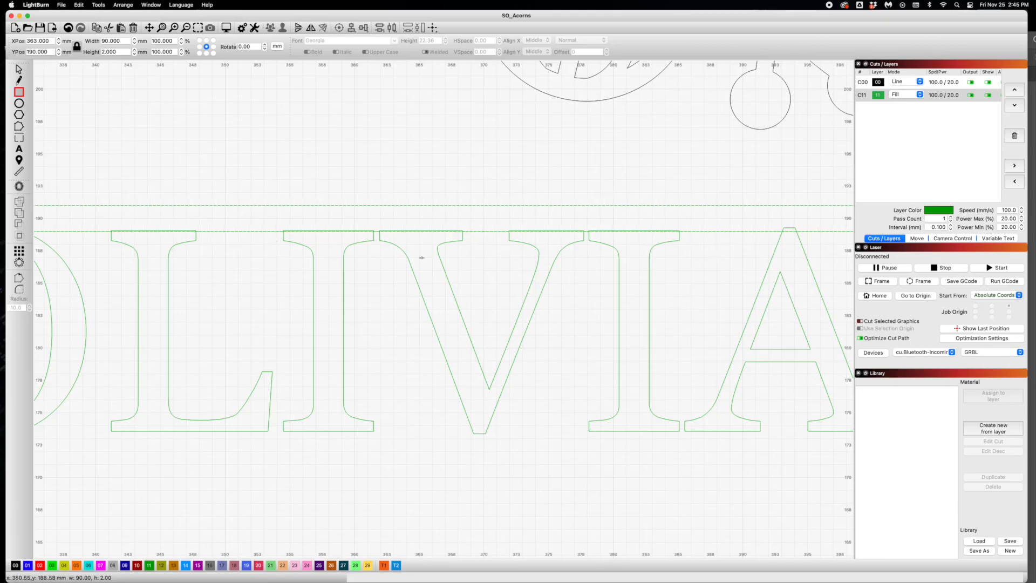
scroll(421, 257, "down", 4)
scroll(420, 262, "down", 3)
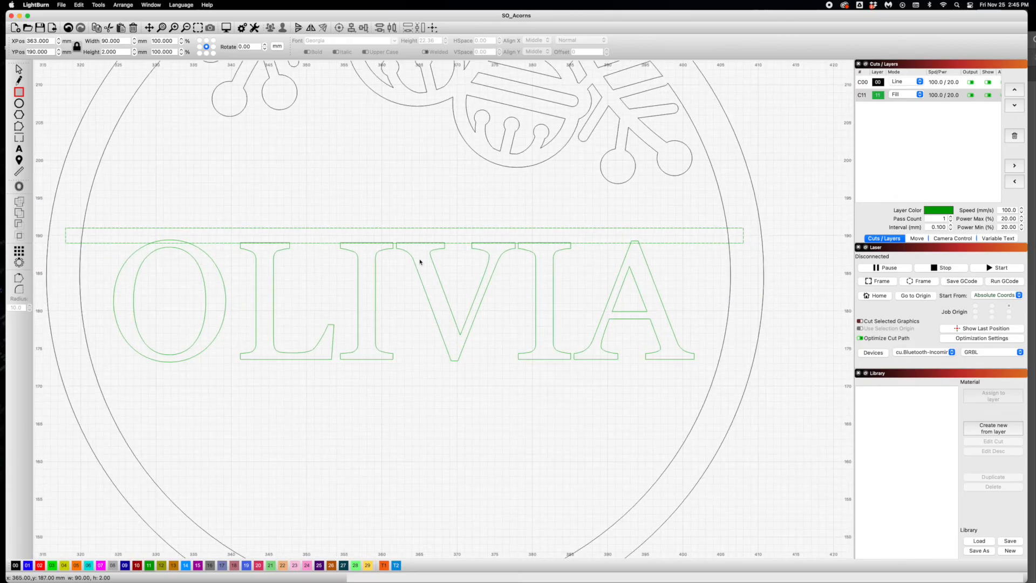
- Duplicate the horizontal bar and move the copy straight down so it overlaps the bottoms of the name's letters
left_click(18, 69)
left_click(97, 5)
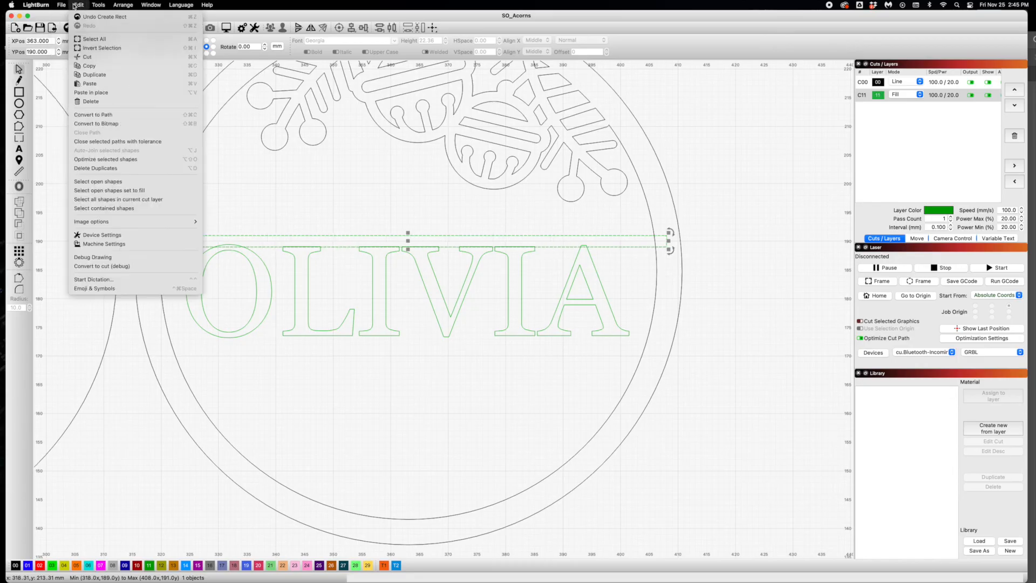
left_click(228, 186)
left_click(181, 250)
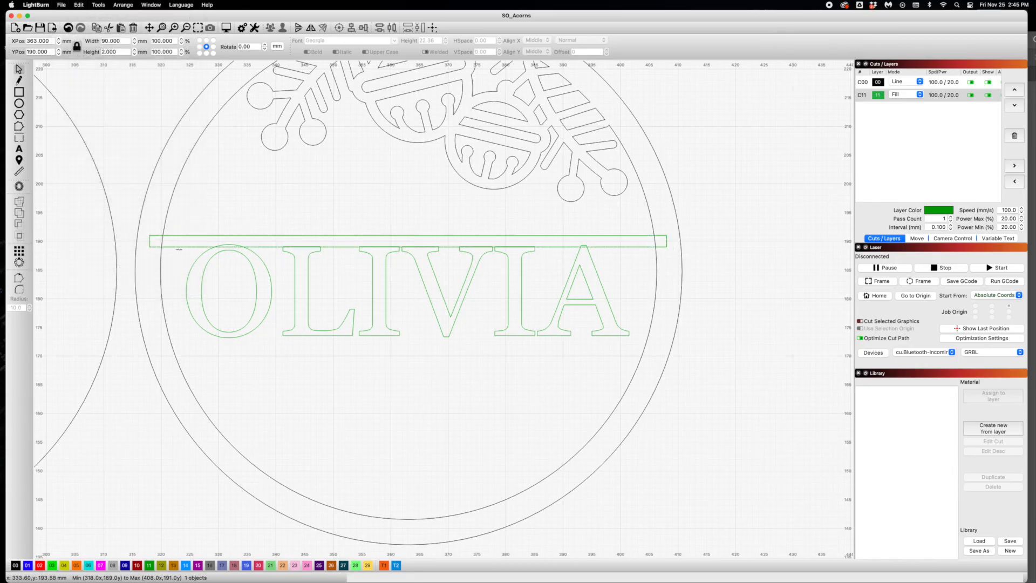
left_click_drag(195, 248, 197, 348)
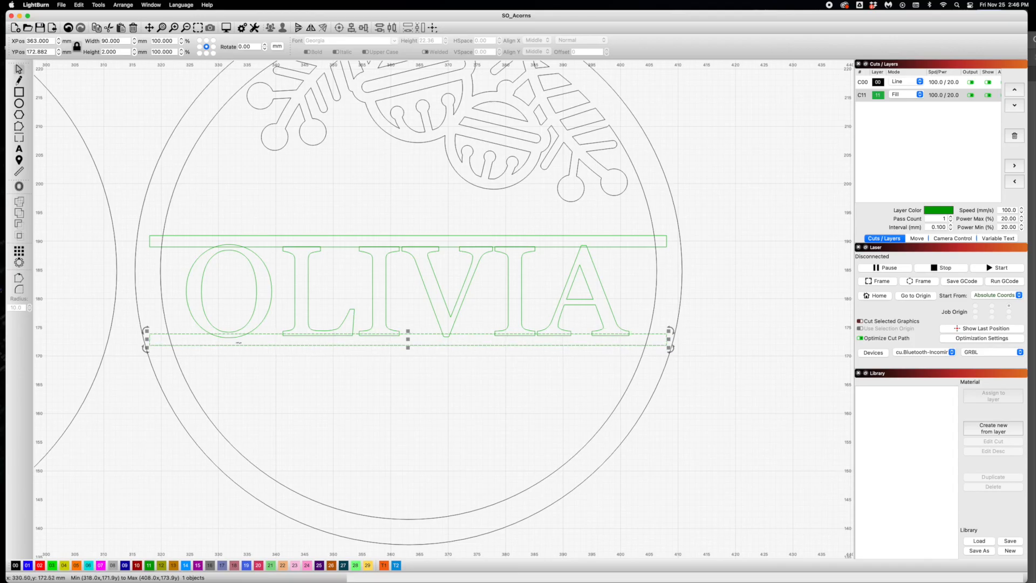
- Select the name together with the upper and lower bars and weld them into one shape
left_click(270, 339)
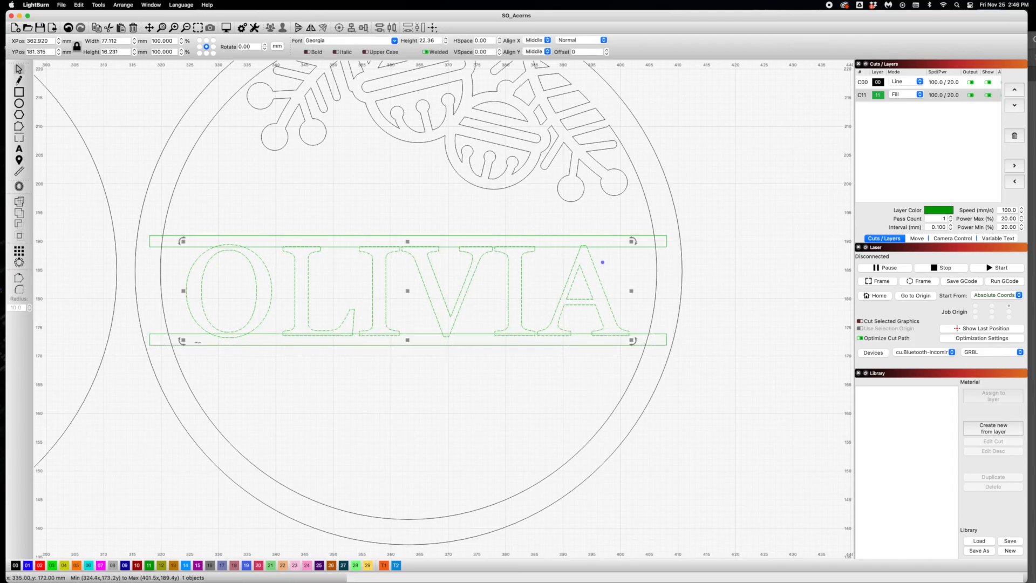
left_click(163, 345, "shift")
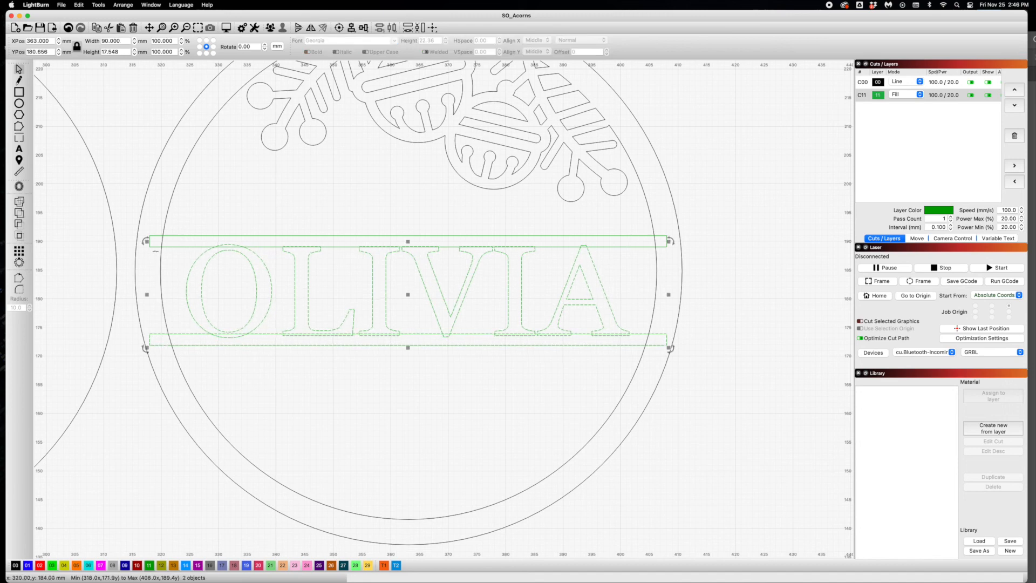
left_click(156, 247, "shift")
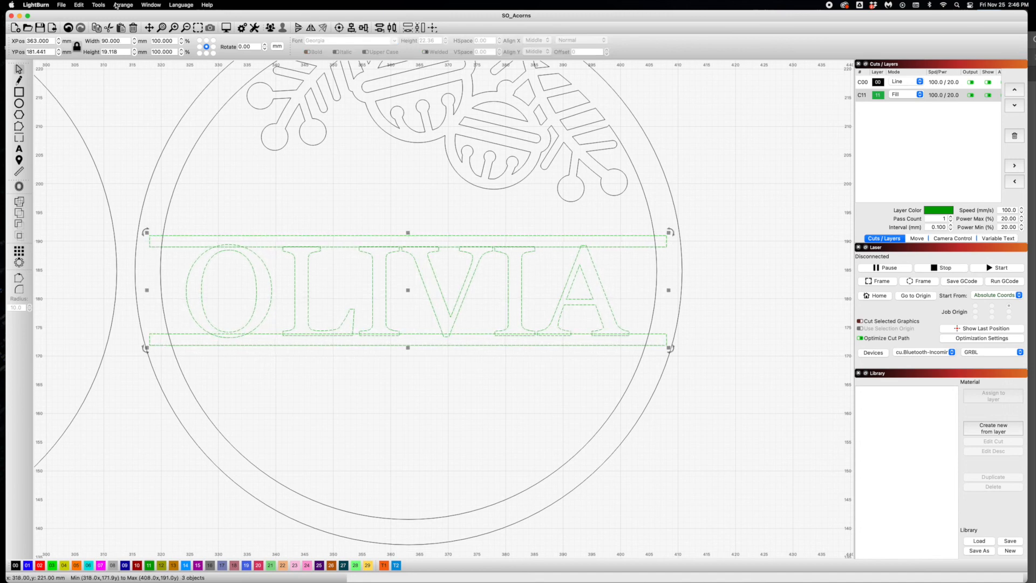
left_click(98, 5)
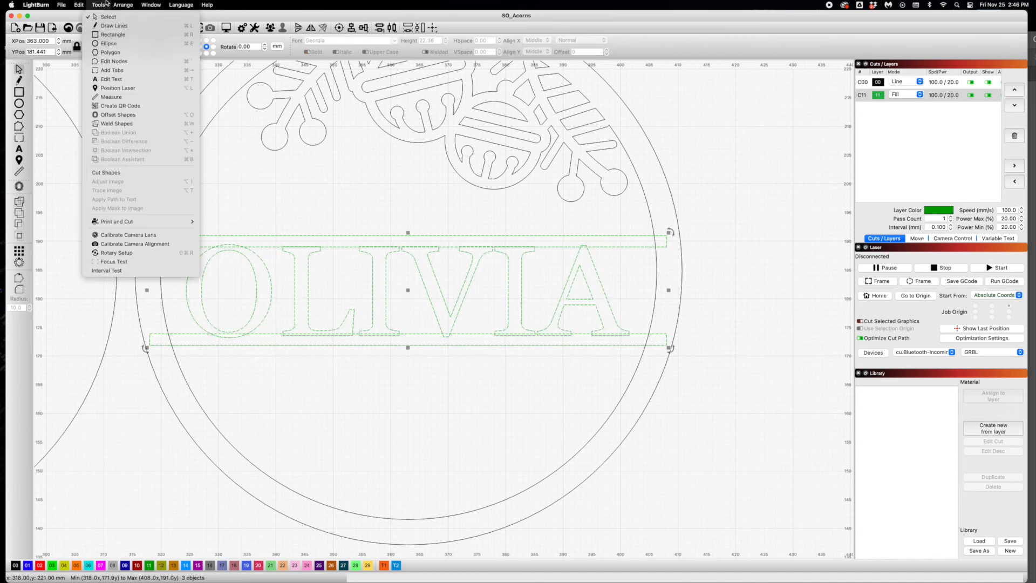
left_click(117, 124)
left_click(661, 350)
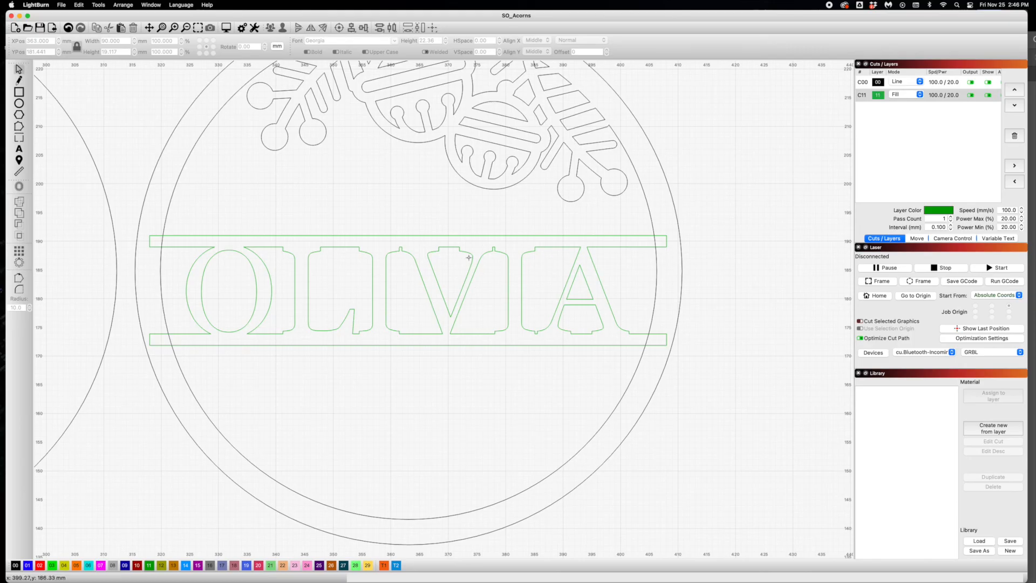
- Join the barred name to the bell ornament's frame with a Boolean Union
left_click(656, 293)
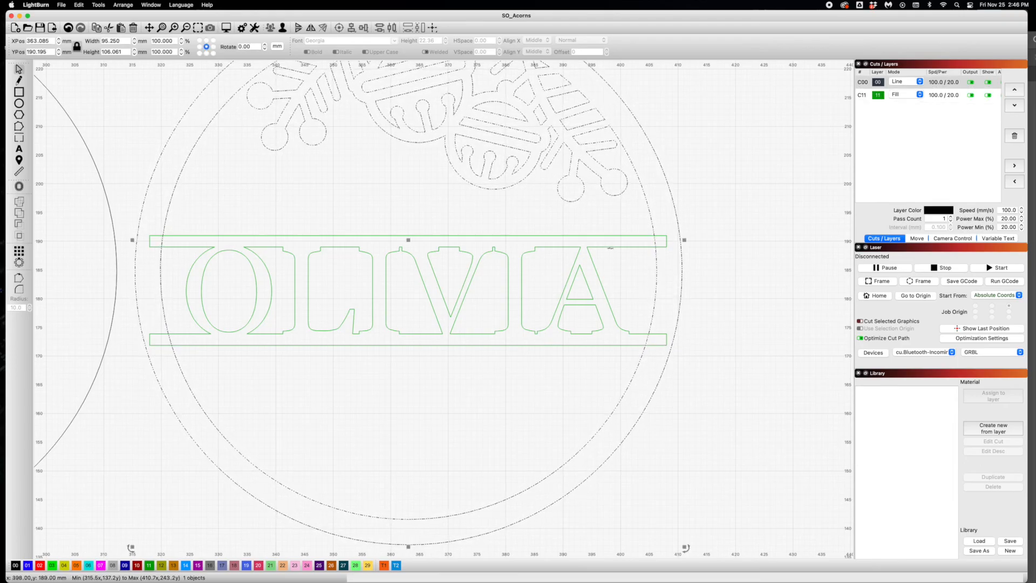
left_click(618, 266, "shift")
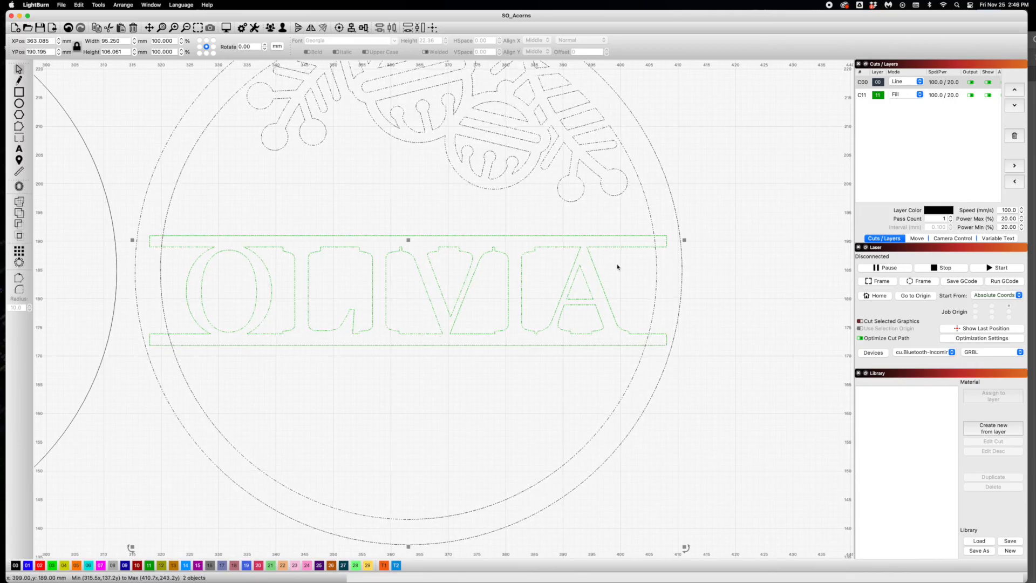
left_click(94, 4)
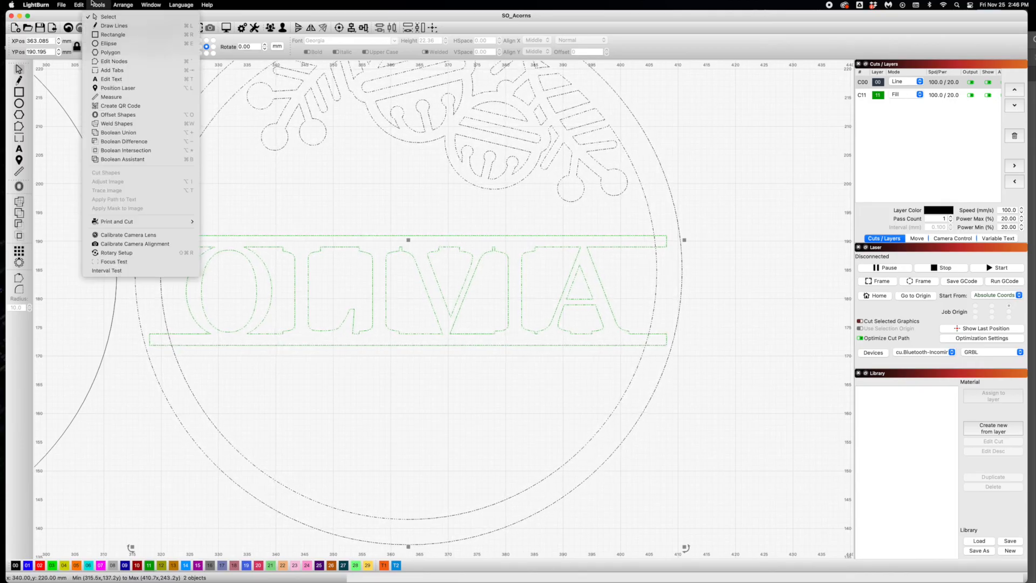
left_click(112, 132)
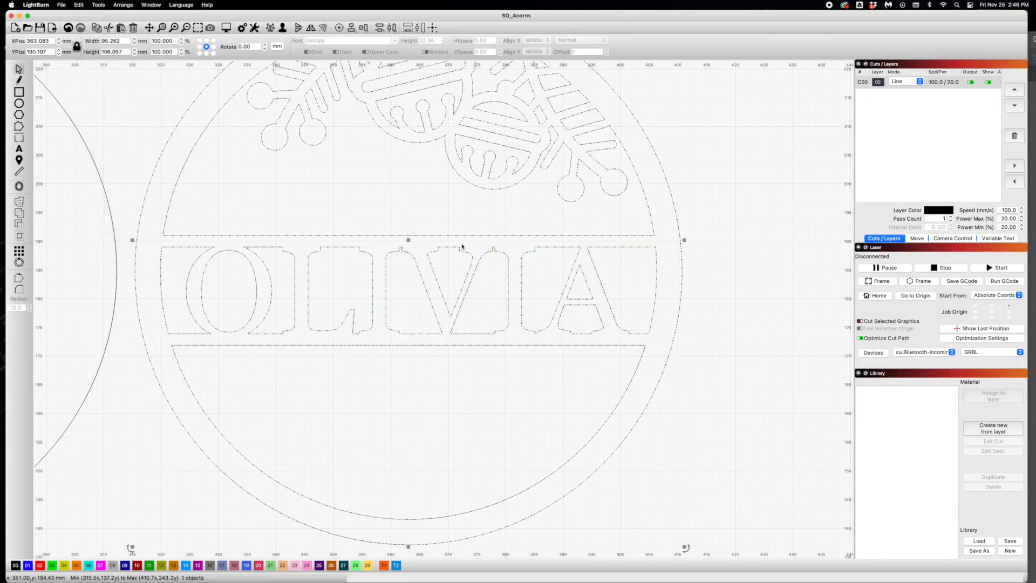
left_click(703, 300)
scroll(702, 300, "up", 2)
scroll(701, 298, "down", 5)
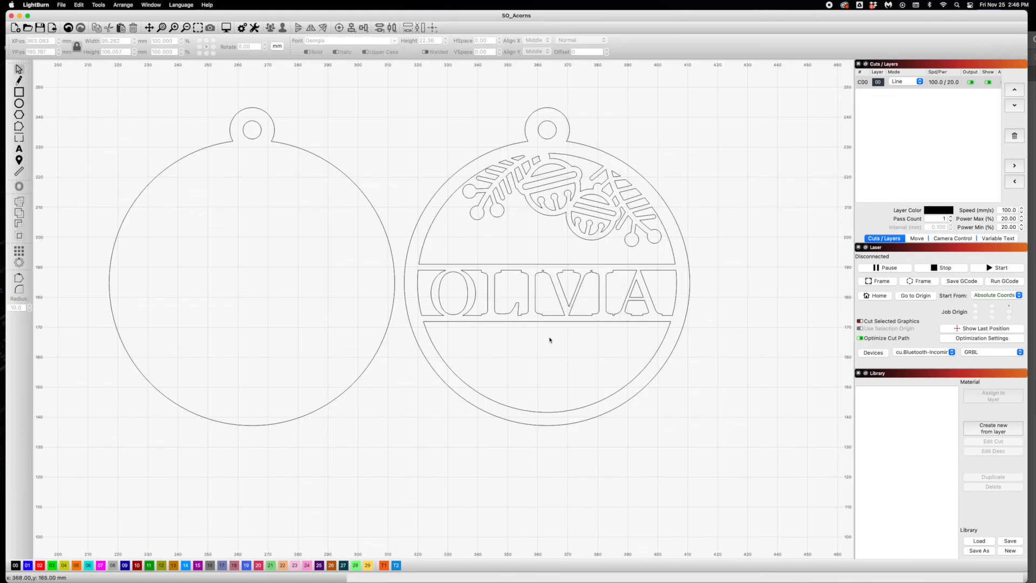
- Place the named ornament over the plain backing to preview the layers, and return it beside the backing
left_click_drag(527, 142, 232, 151)
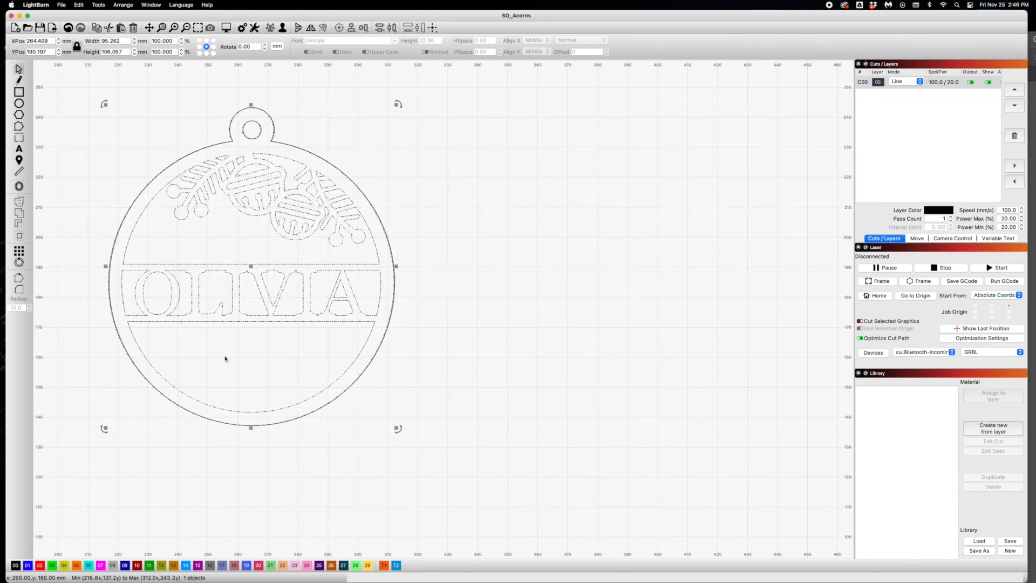
left_click_drag(218, 316, 533, 315)
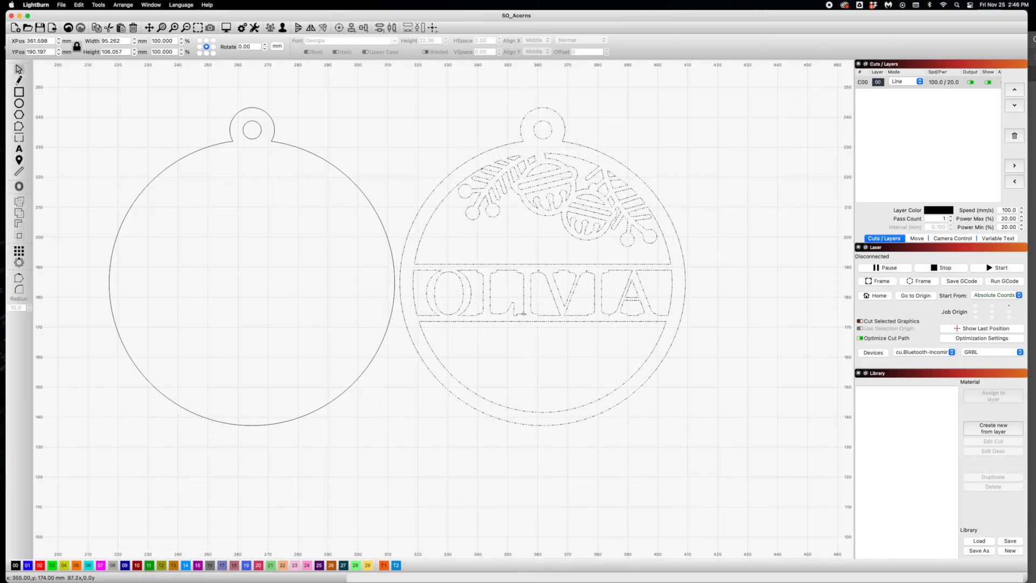
left_click(318, 459)
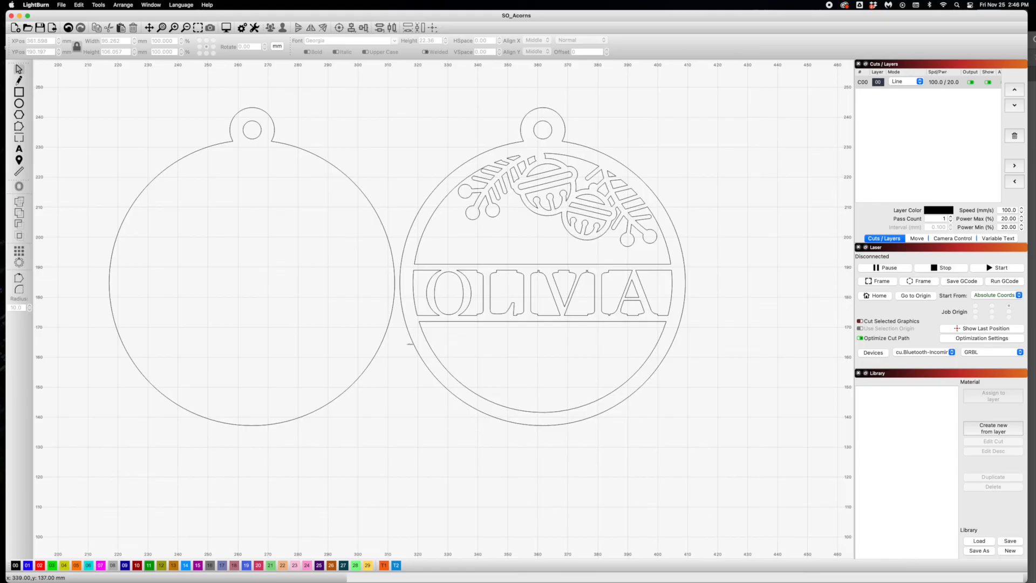
left_click(437, 282)
left_click(700, 290)
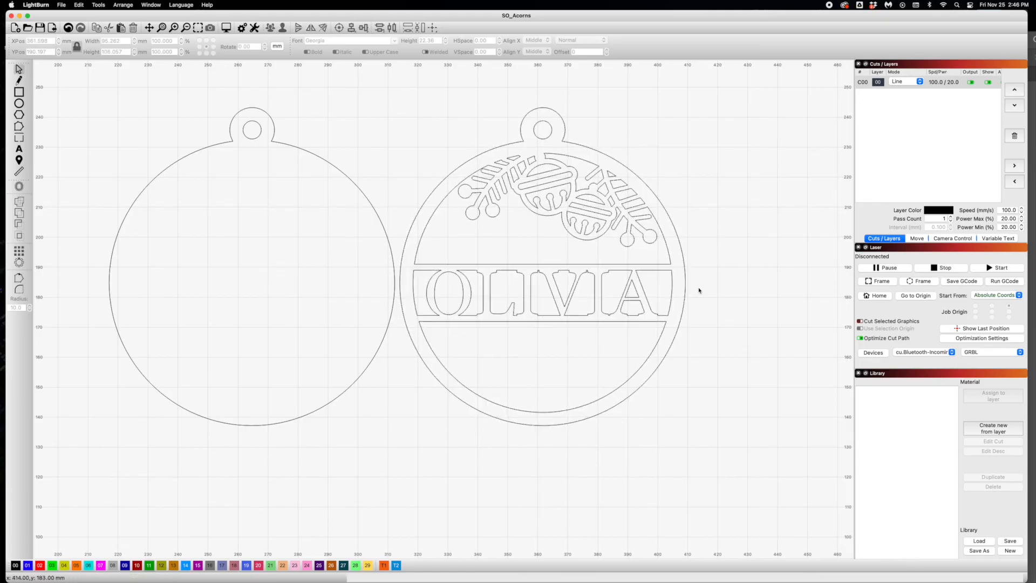